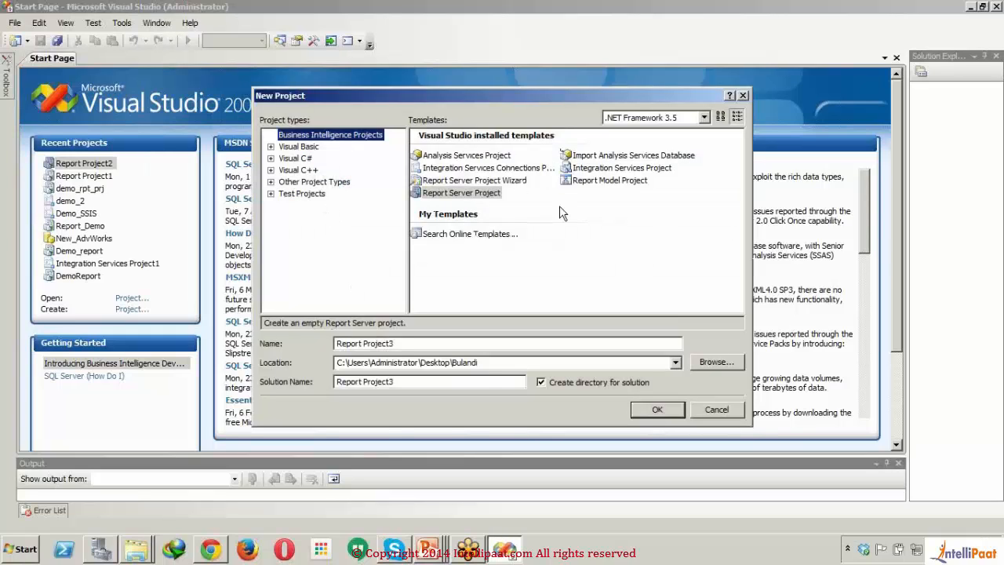
Step: Create a folder named ReportProject inside the Bulandi folder and choose it as the new project's location
left_click(497, 343)
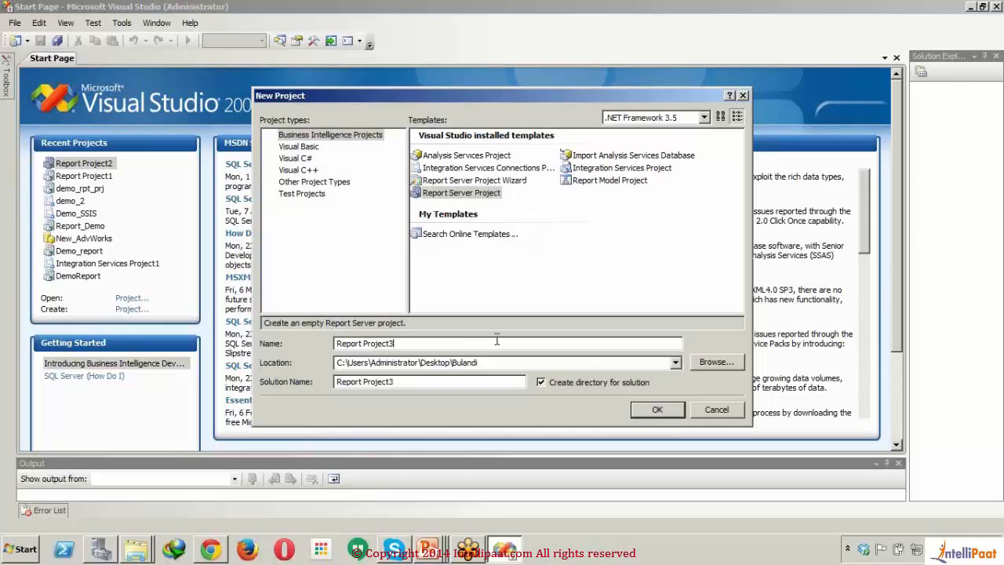
left_click(722, 362)
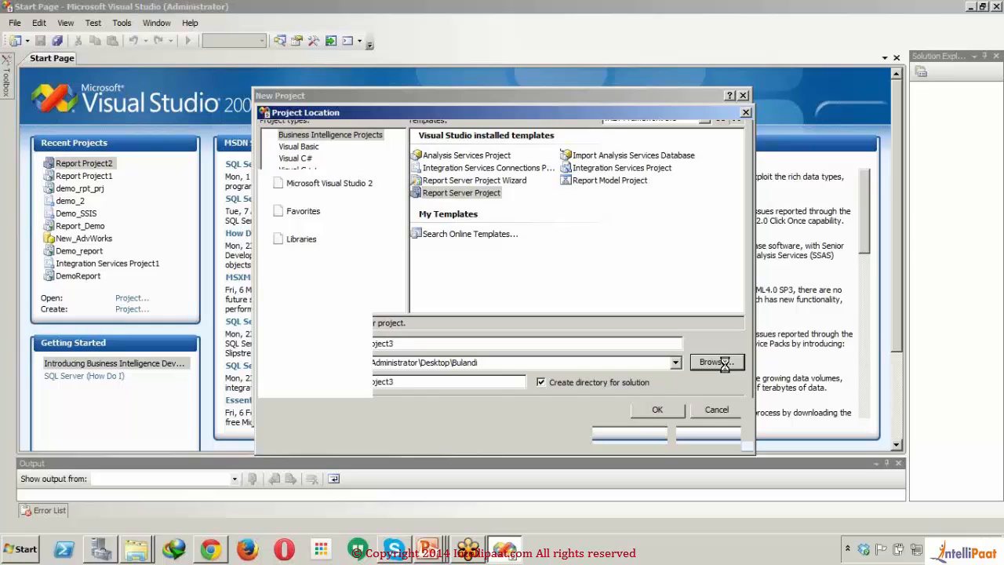
left_click(357, 157)
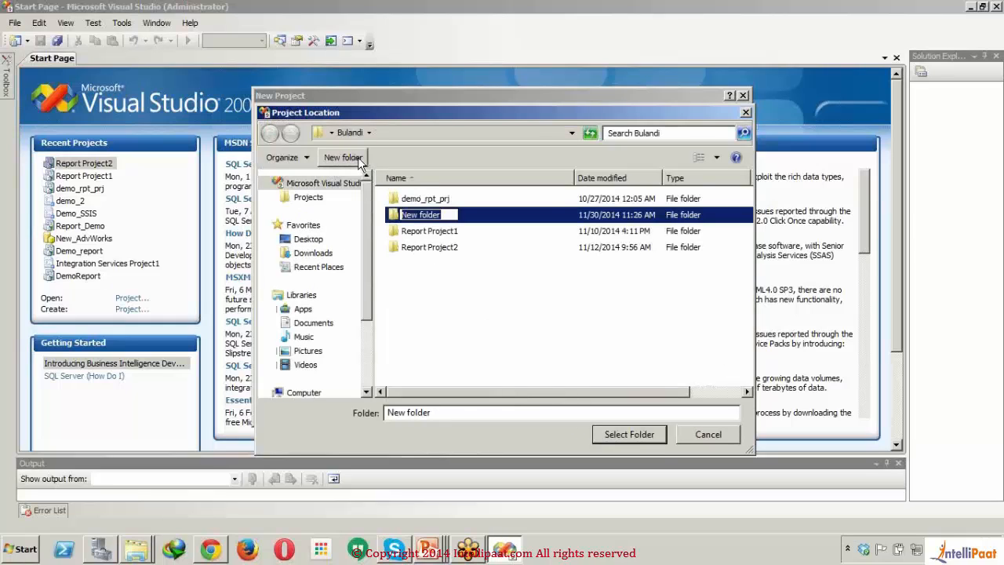
type("Report")
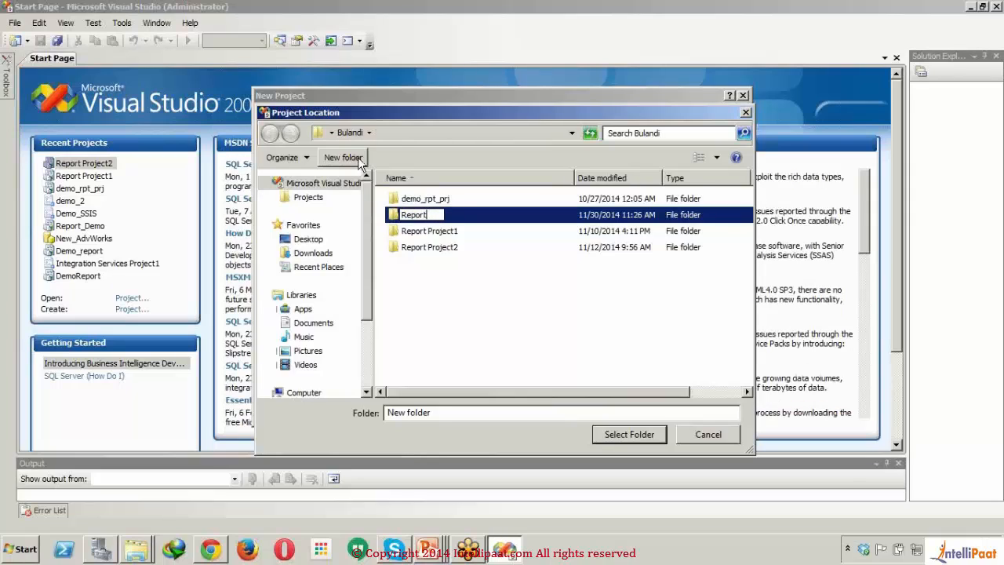
type("Project")
key("Return")
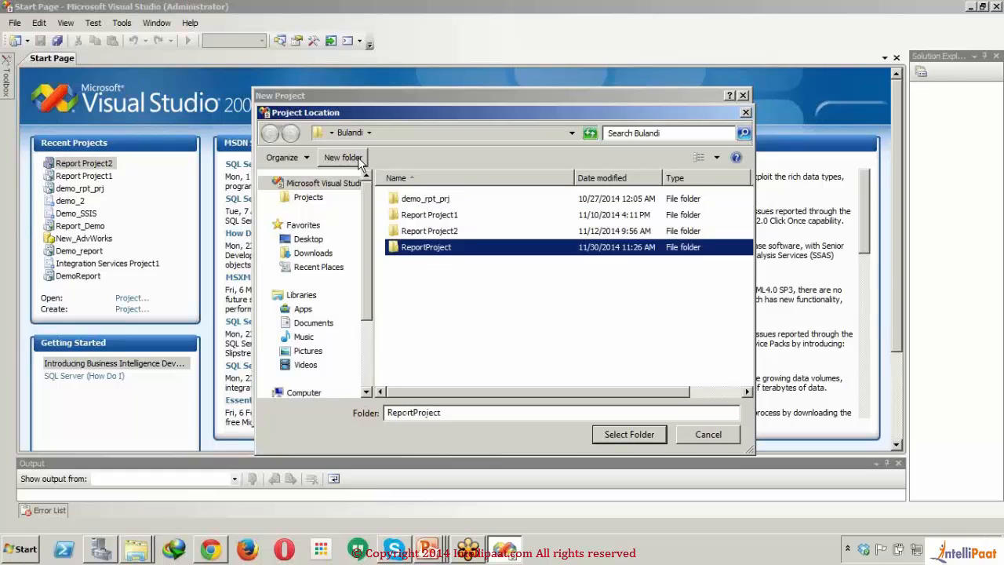
key("Return")
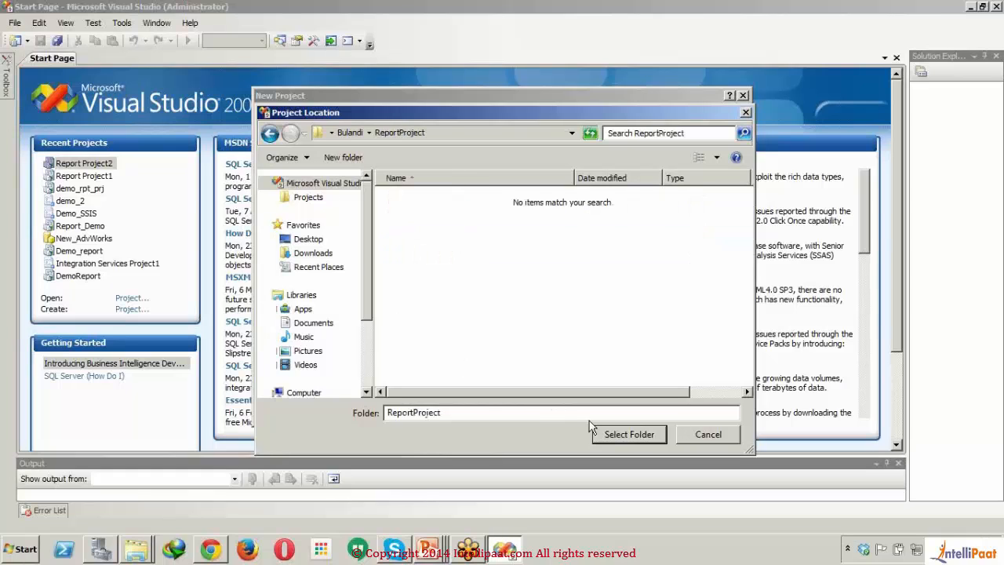
left_click(604, 434)
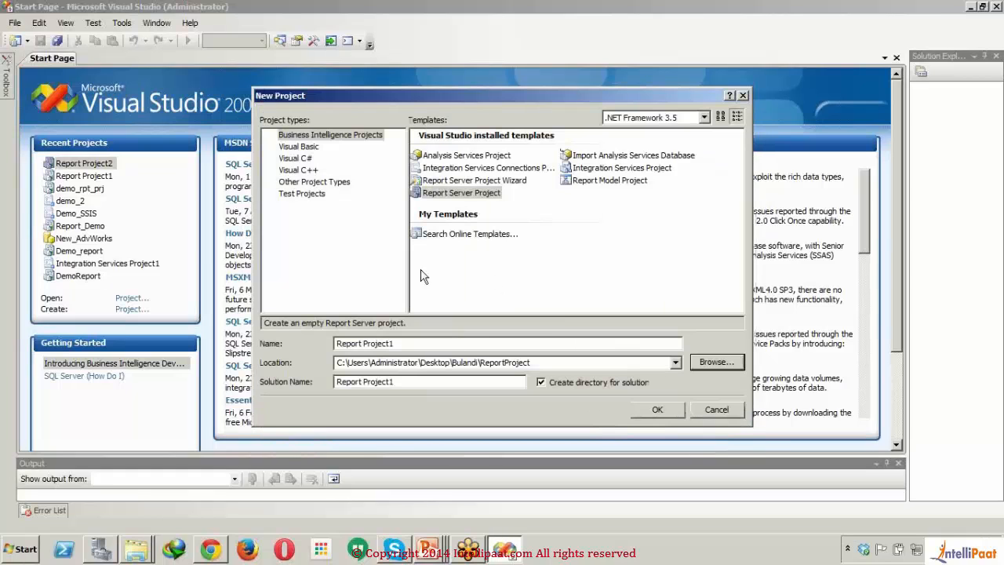
Step: Create a project named Report1 from the Report Server Project Wizard template
left_click(493, 182)
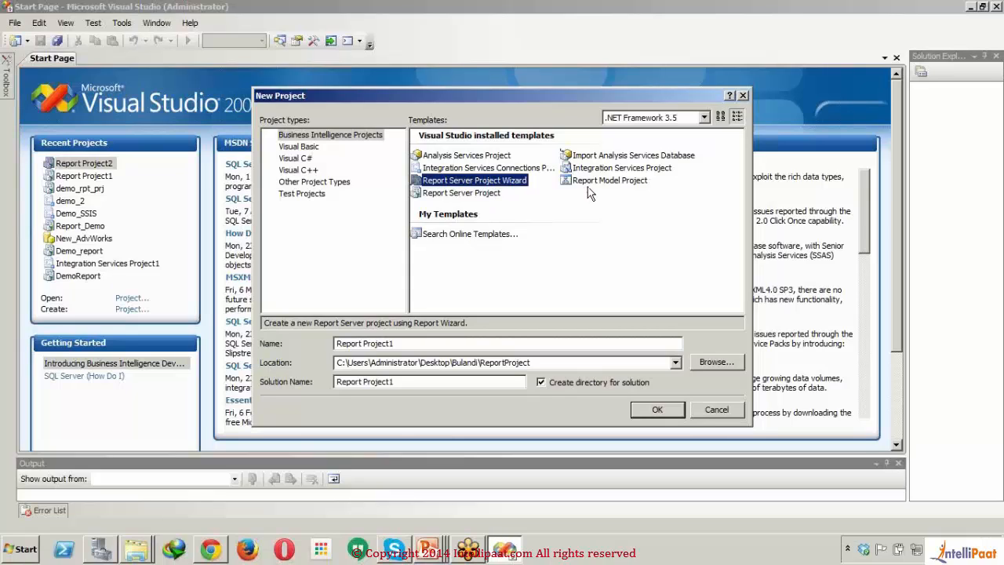
left_click(612, 181)
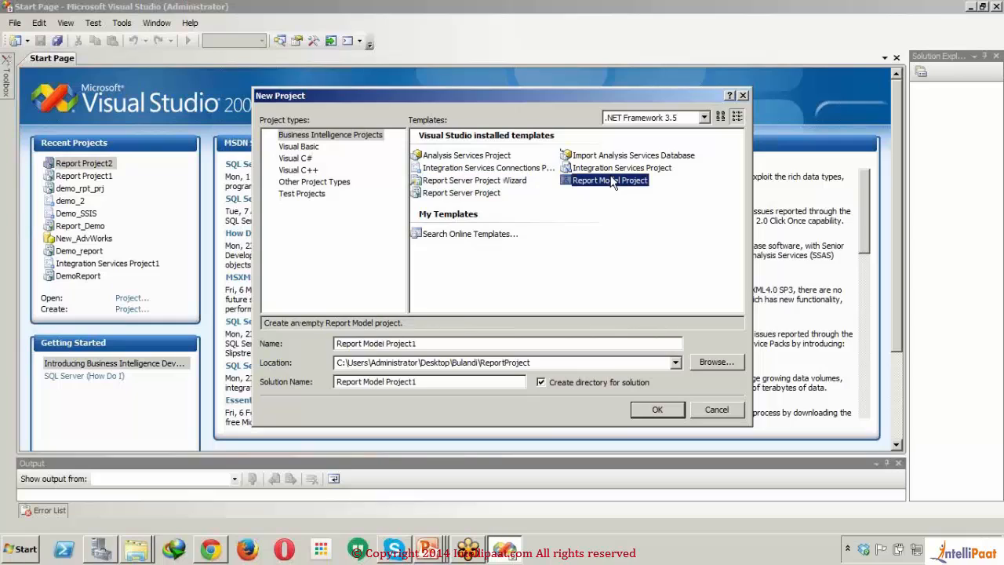
left_click(483, 193)
left_click(484, 182)
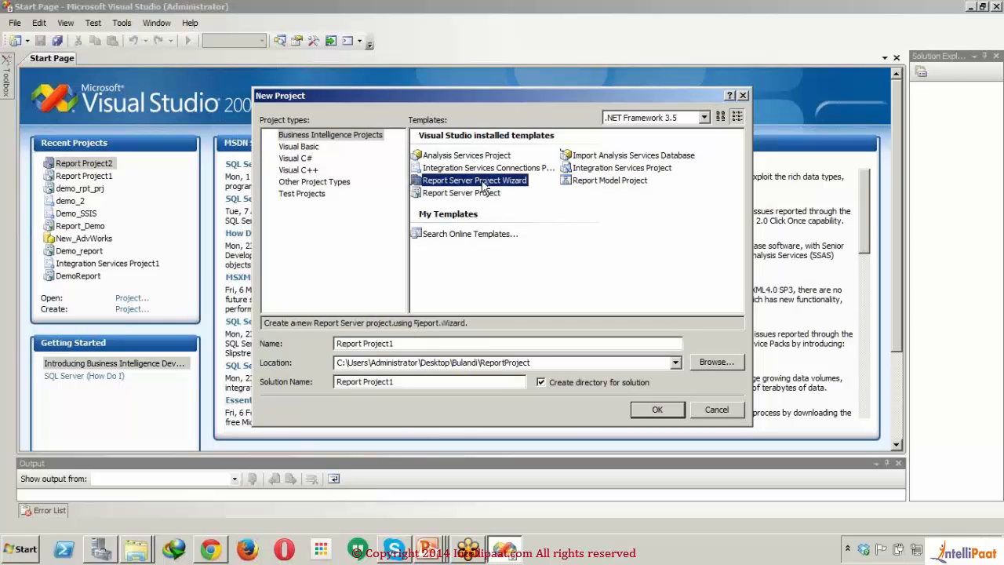
left_click(481, 343)
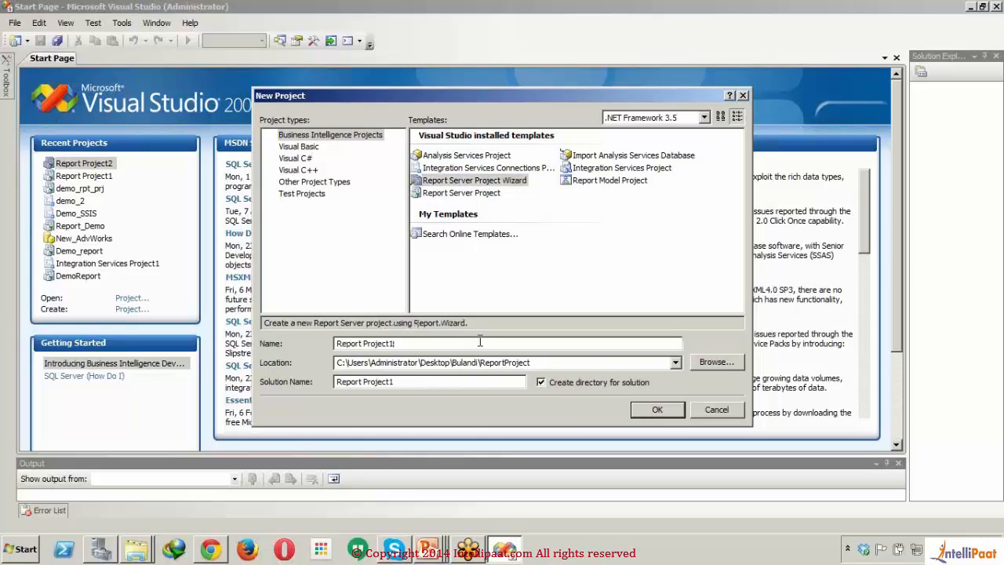
double_click(480, 343)
key("BackSpace")
type("1")
left_click(639, 412)
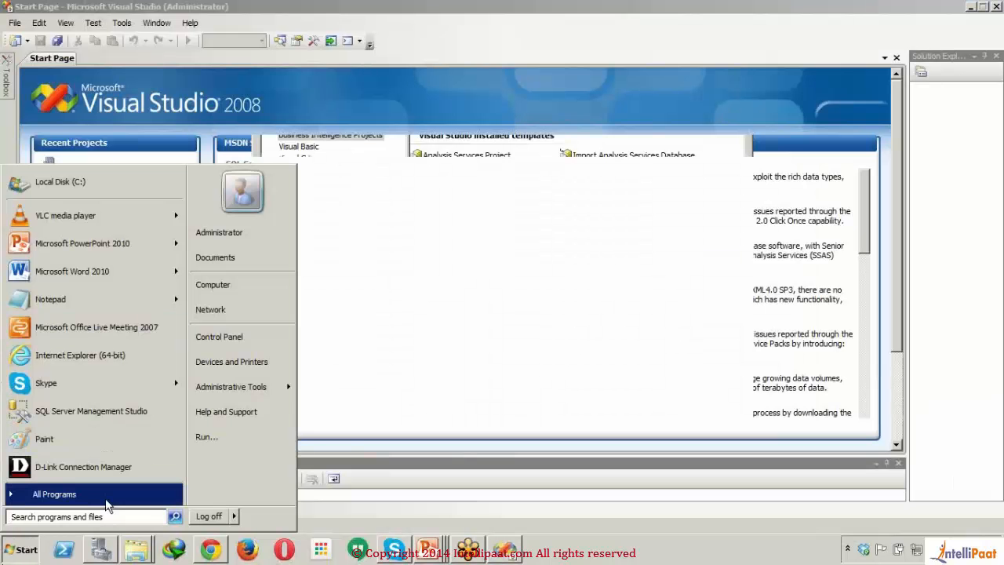
Step: Launch SQL Server Management Studio from Microsoft SQL Server 2008 R2 and advance the Report Wizard past its welcome page
left_click(47, 496)
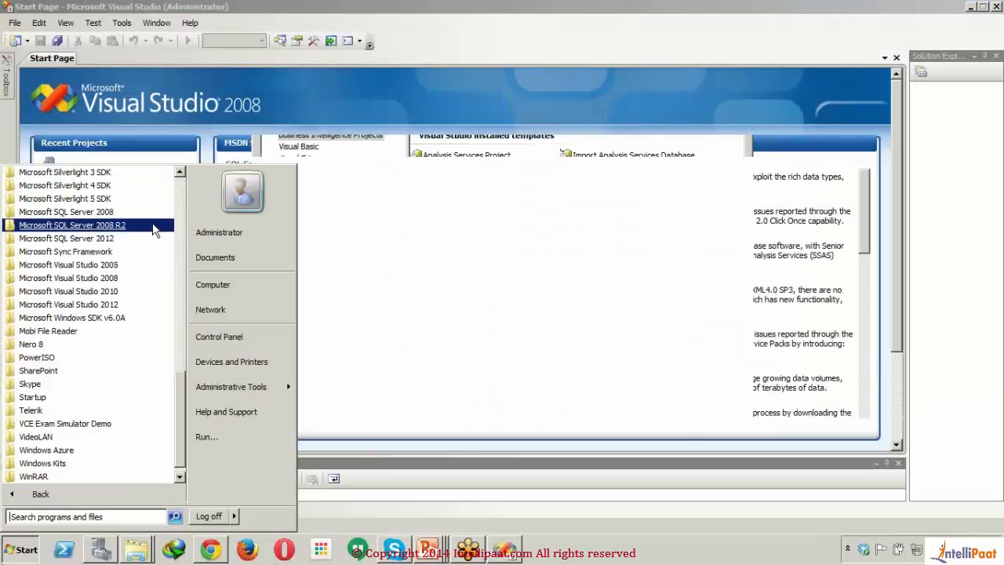
left_click(153, 228)
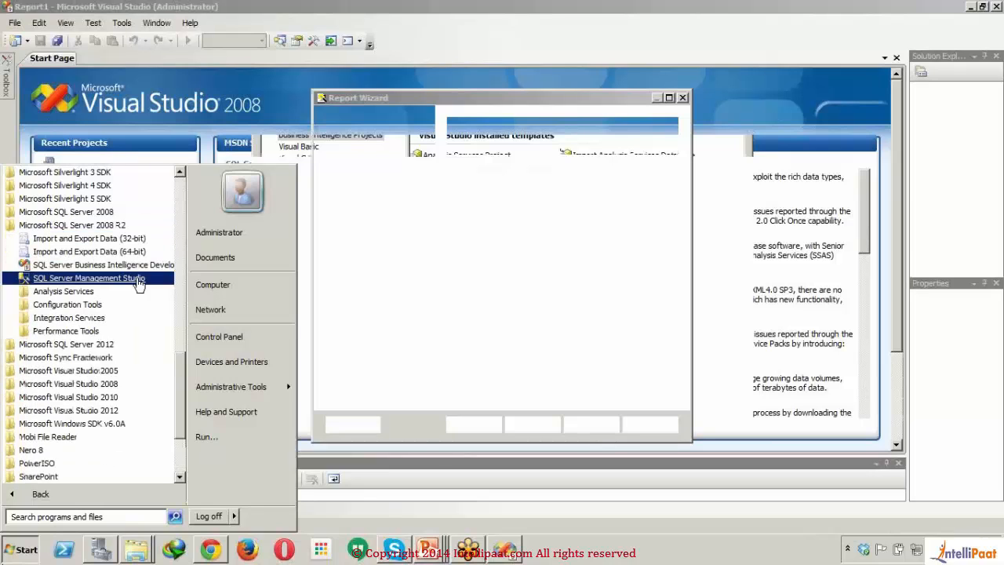
left_click(137, 280)
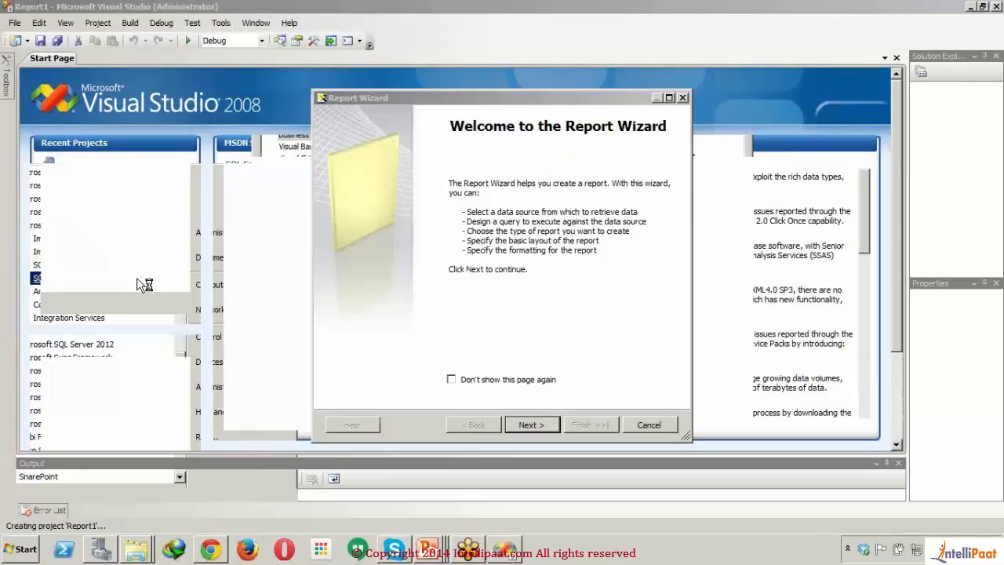
left_click(532, 424)
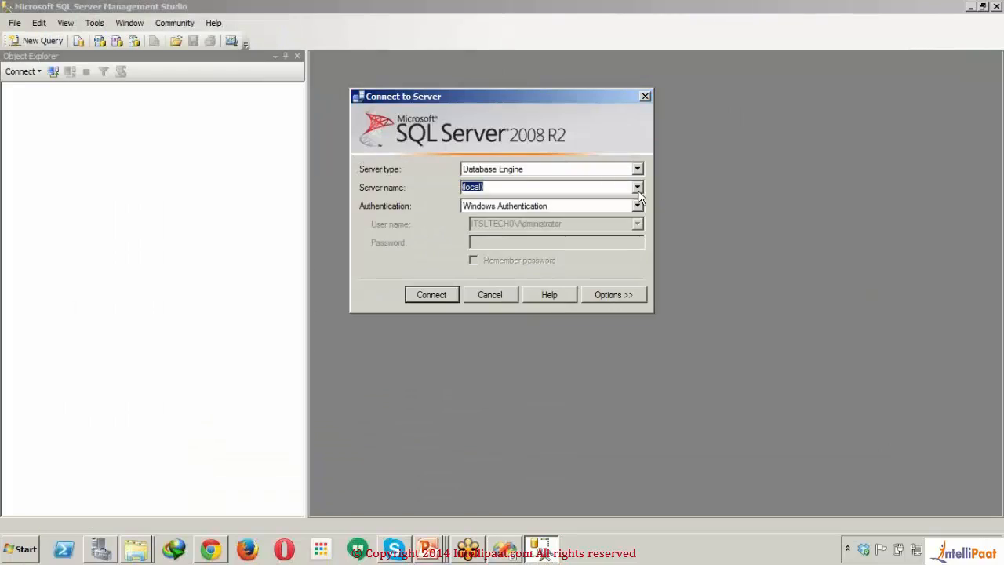
Step: Connect to the ITSLTECH\SQL08R2ENT database engine in SQL Server Management Studio with the sa login, entering the account password
left_click(638, 189)
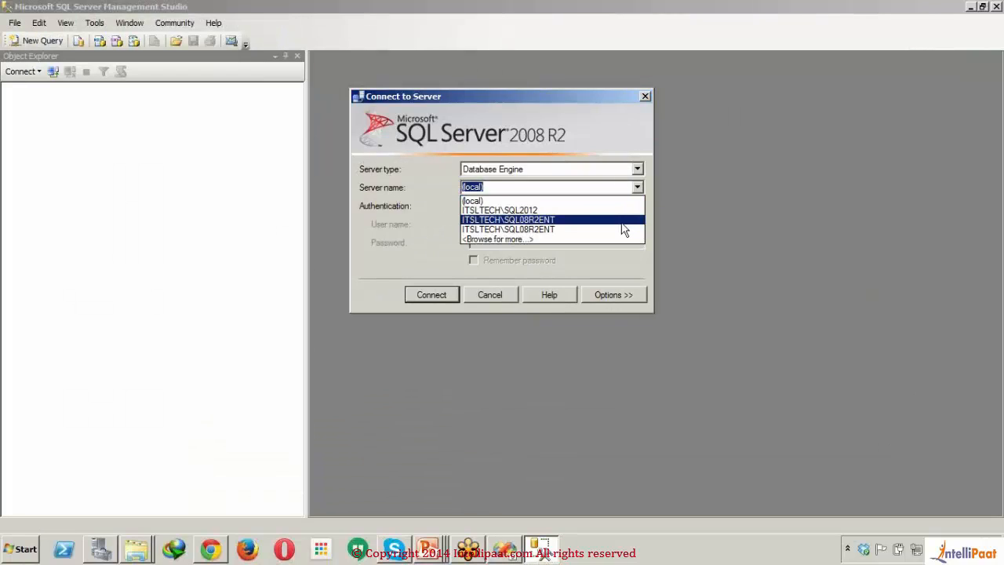
left_click(622, 219)
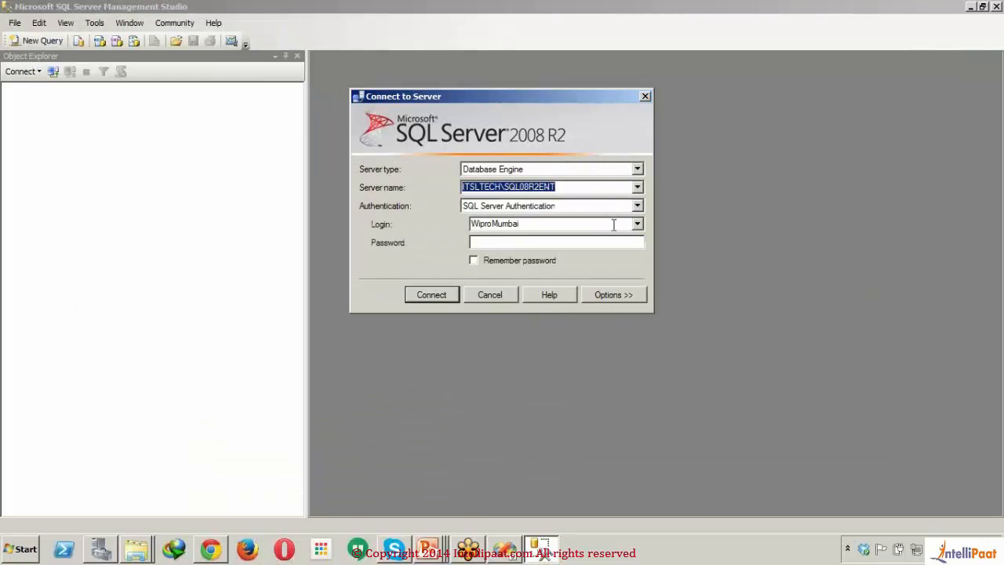
left_click(614, 224)
key("BackSpace")
type("sa")
key("Tab")
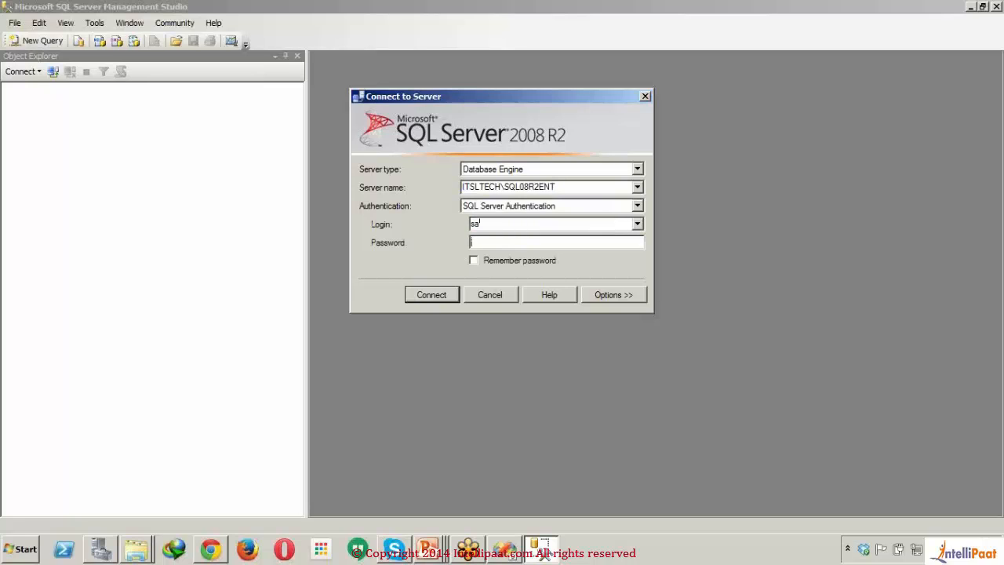
type("*******")
key("Return")
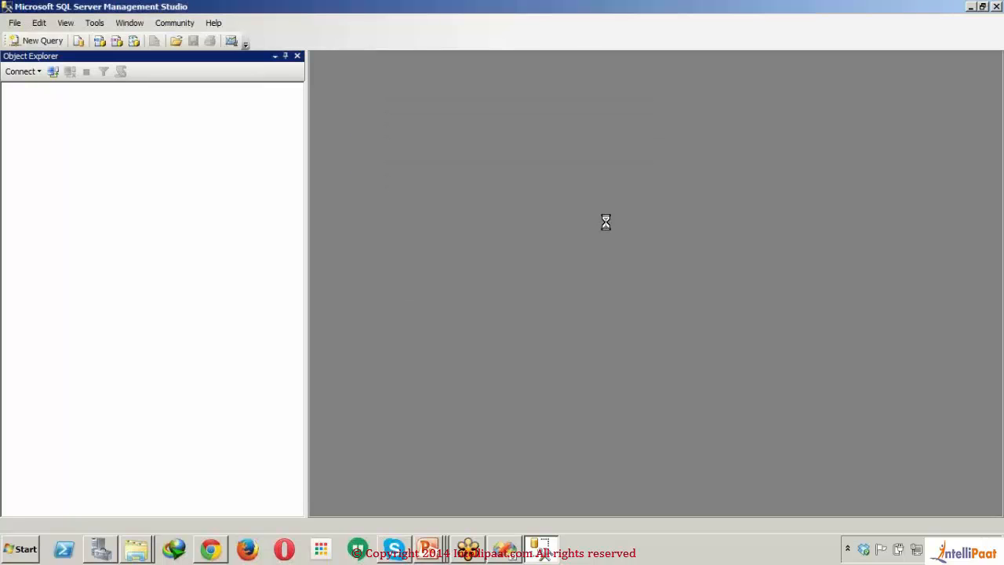
Step: Open a new query and expand the AdventureWorks database down to its stored procedures
left_click(43, 41)
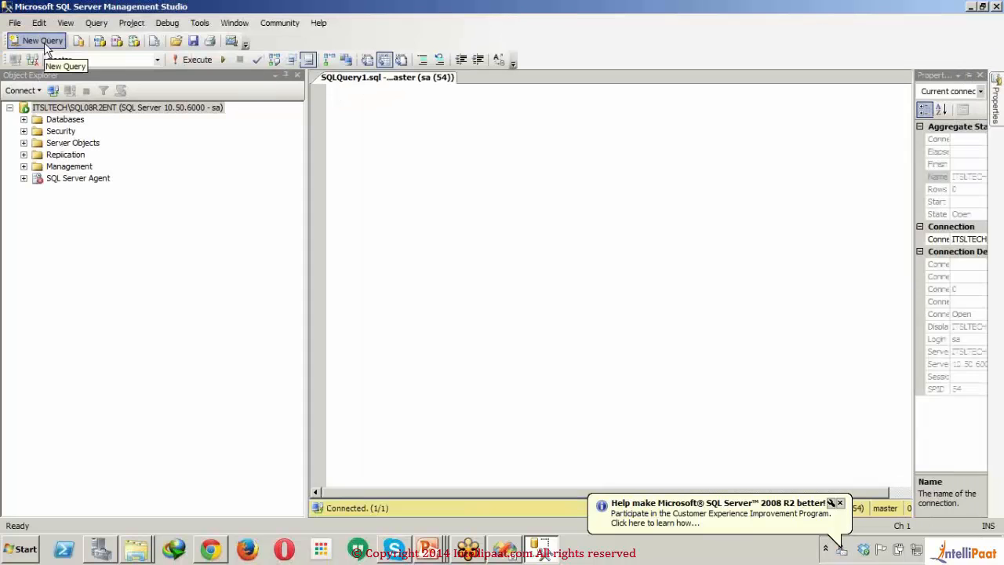
left_click(24, 119)
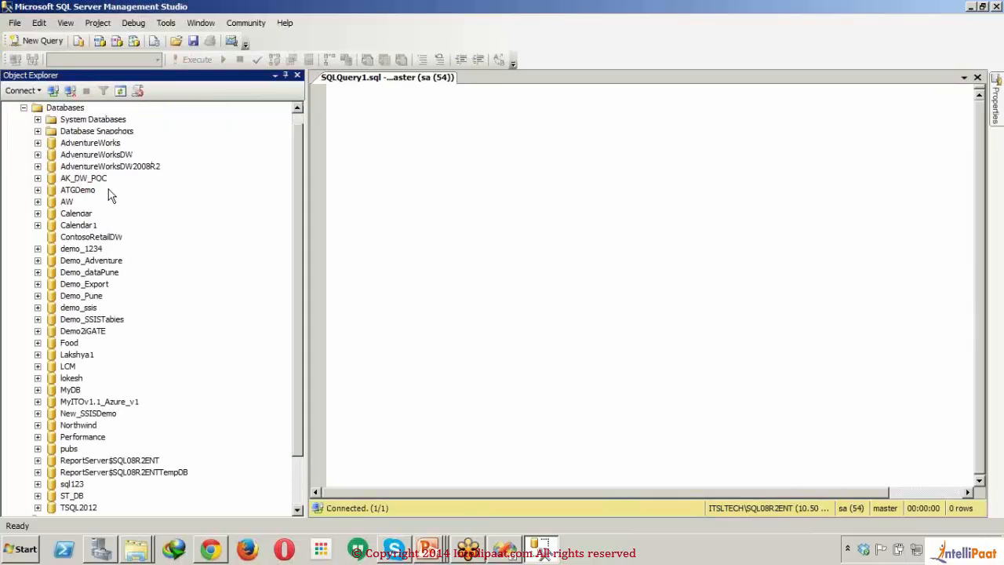
left_click(38, 143)
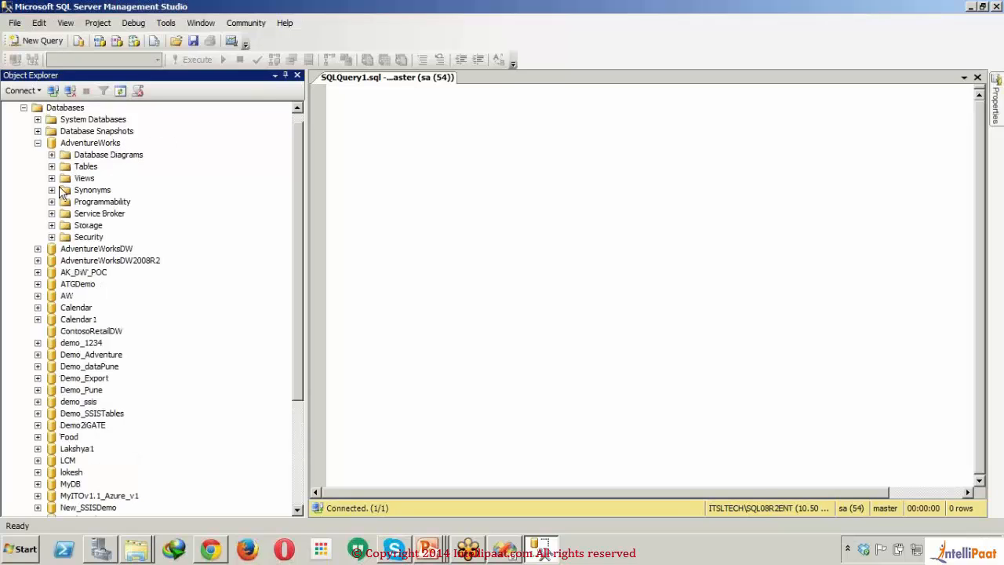
left_click(51, 202)
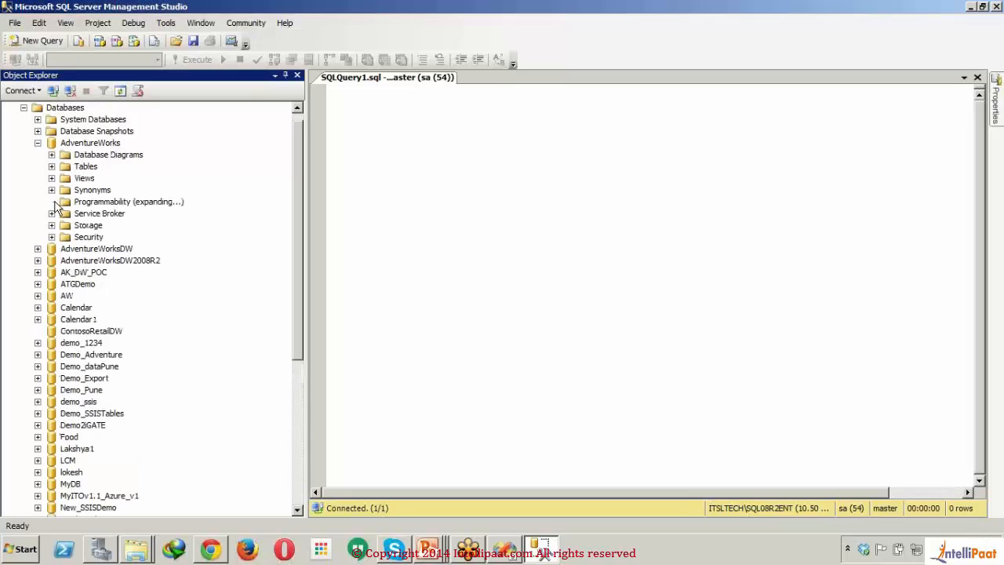
left_click(66, 214)
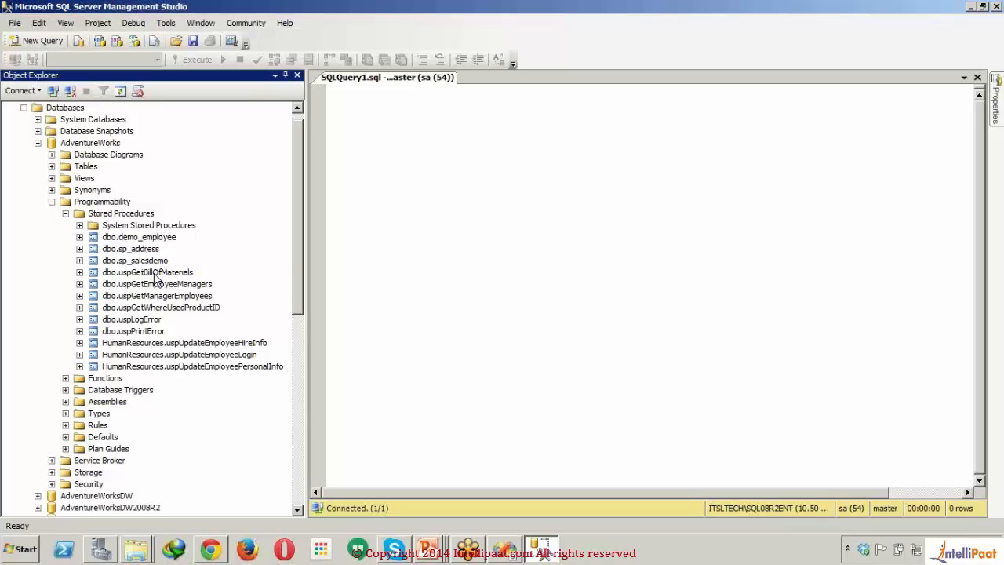
Step: Add dbo.uspGetBillOfMaterials to the query and try to execute it against the AdventureWorks database
left_click_drag(155, 272, 458, 206)
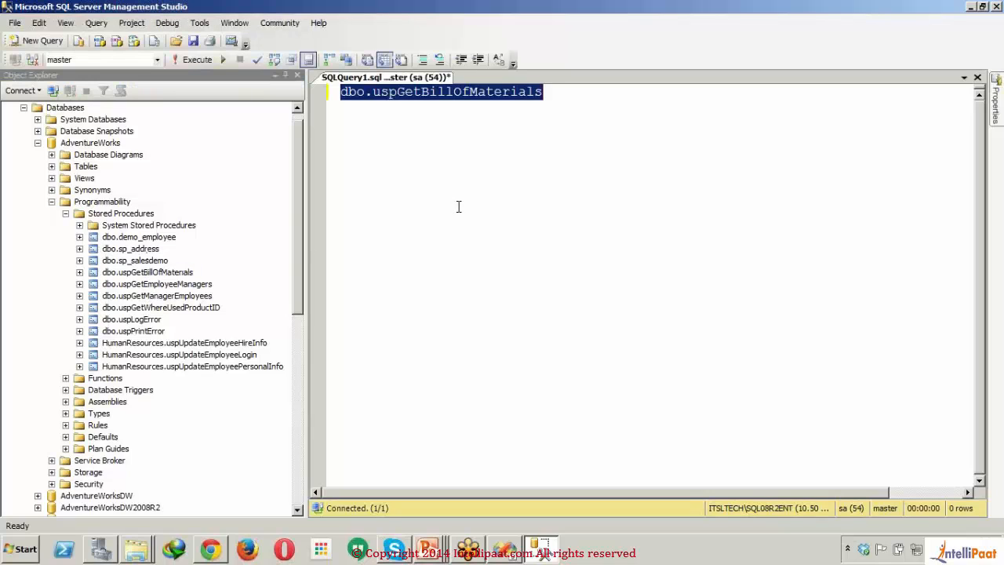
left_click(343, 93)
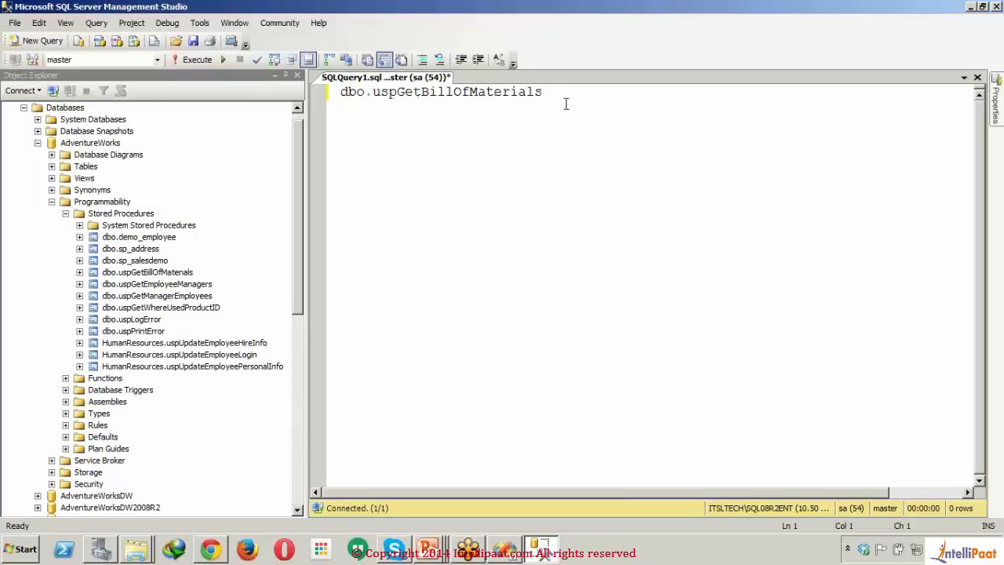
left_click_drag(566, 103, 246, 86)
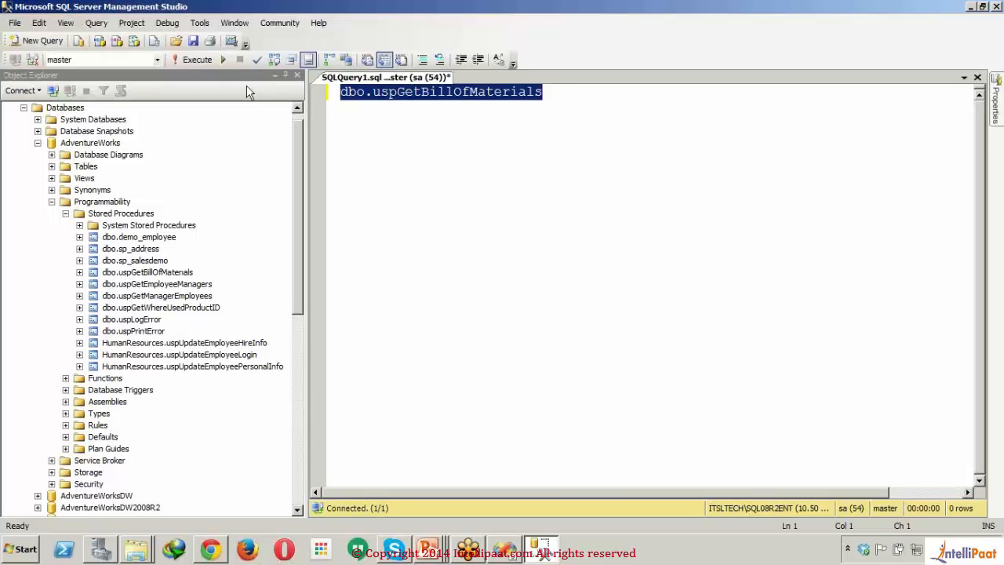
left_click(157, 60)
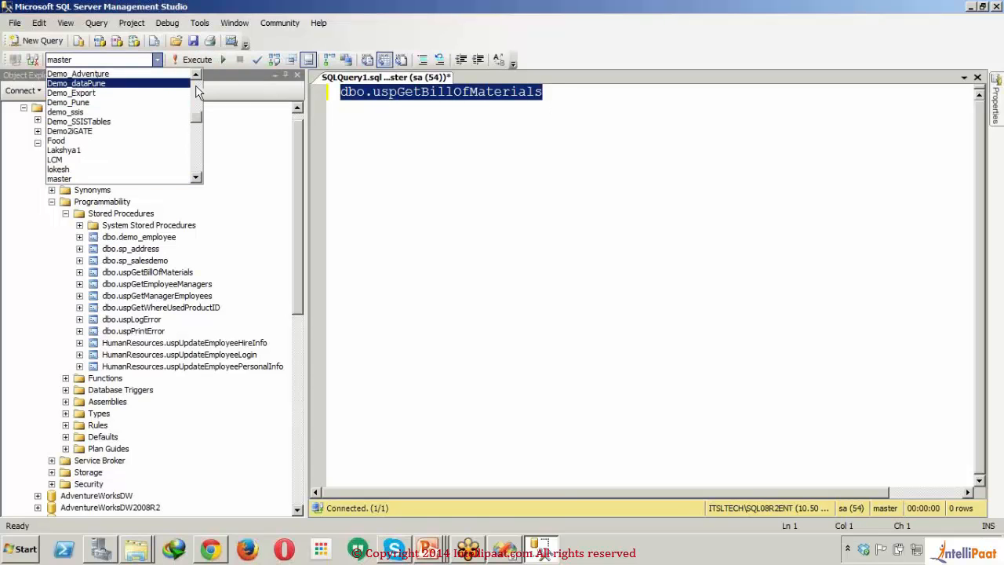
scroll(117, 86, "up", 3)
left_click(79, 74)
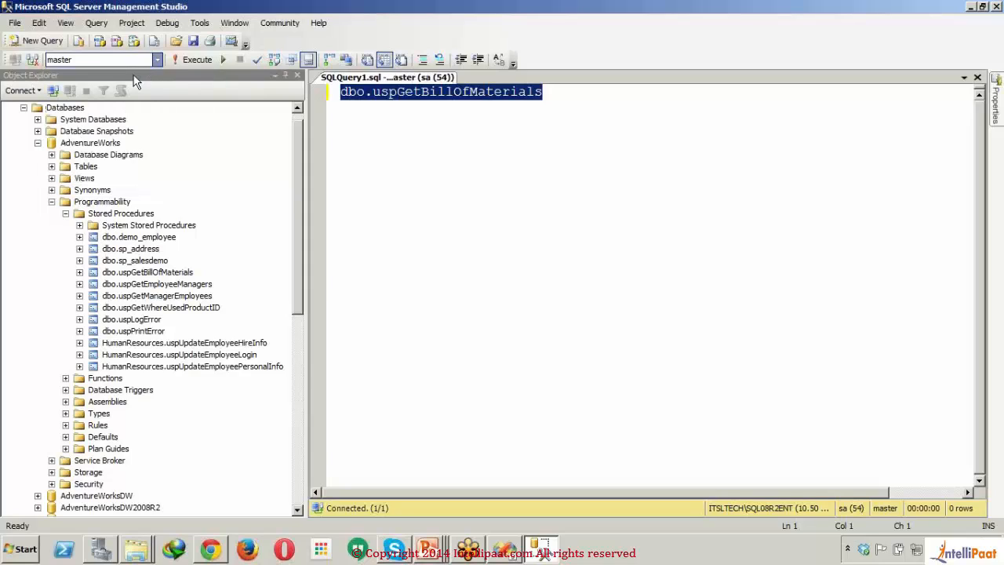
left_click(191, 62)
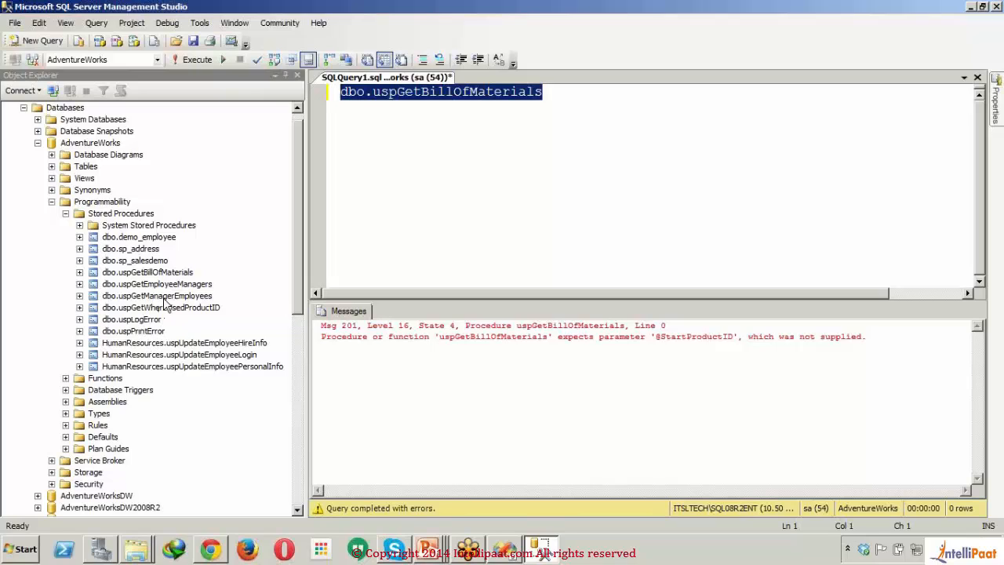
Step: Add dbo.sp_salesdemo to the query three lines below the first procedure and execute only that procedure
left_click_drag(146, 263, 617, 127)
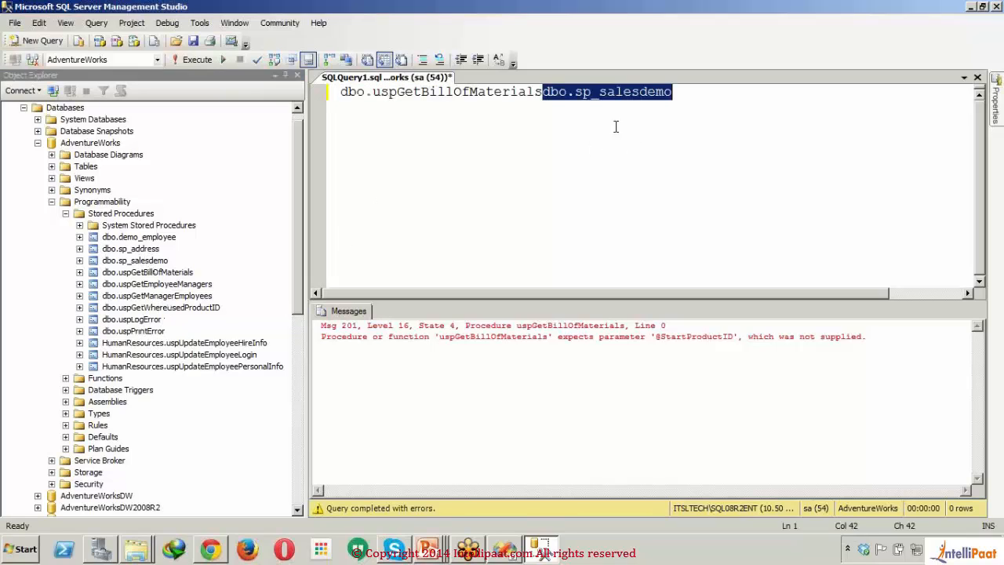
left_click(545, 93)
key("Return")
key("Return")
key("Return")
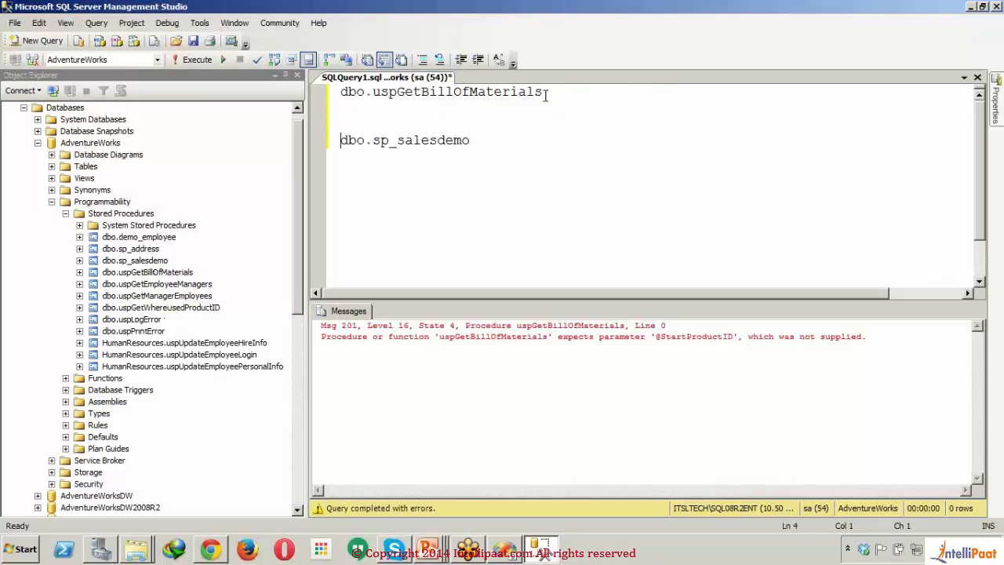
left_click_drag(470, 141, 340, 126)
left_click(182, 60)
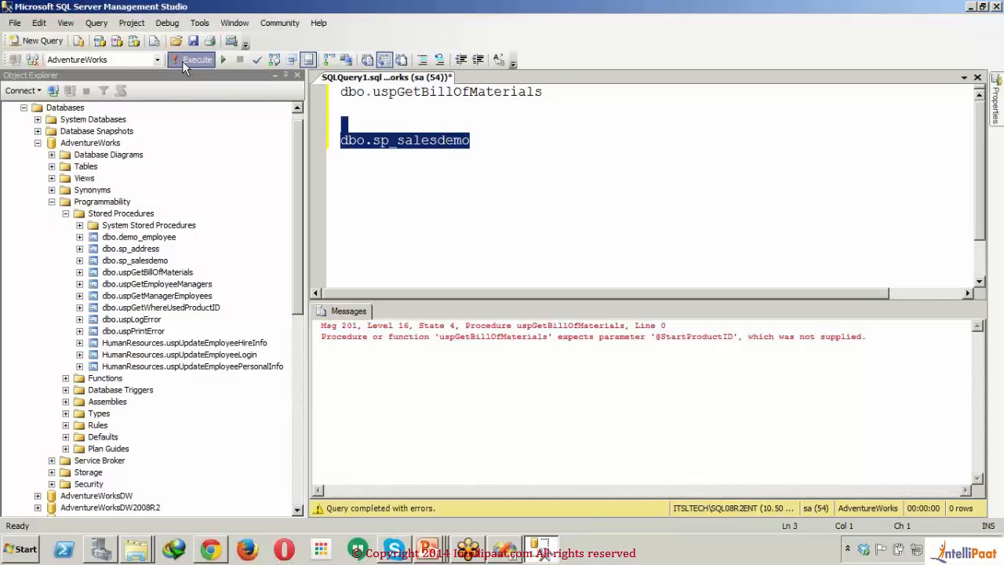
left_click(507, 192)
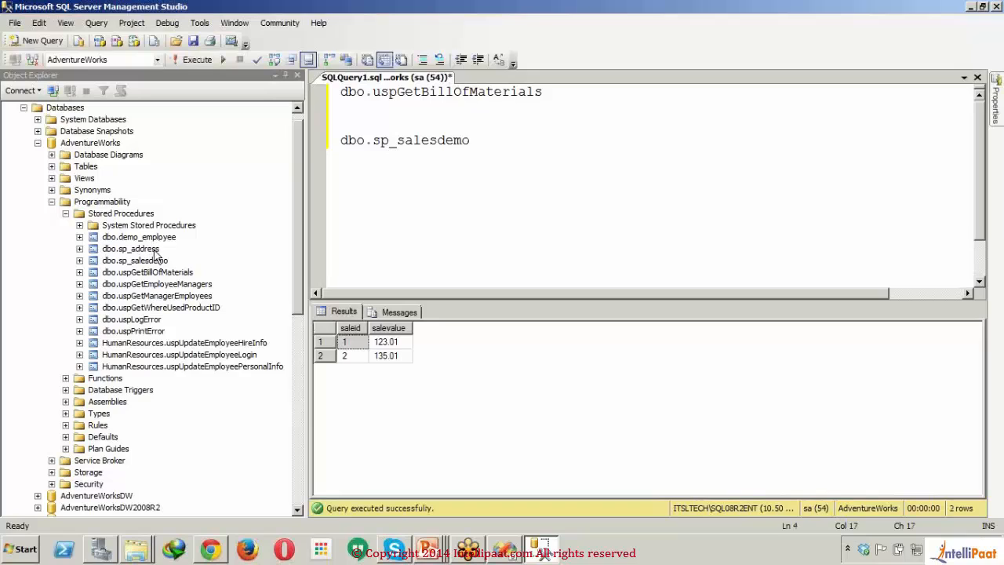
Step: Replace dbo.sp_salesdemo in the query with the dbo.demo_employee procedure and execute only that procedure
left_click(157, 237)
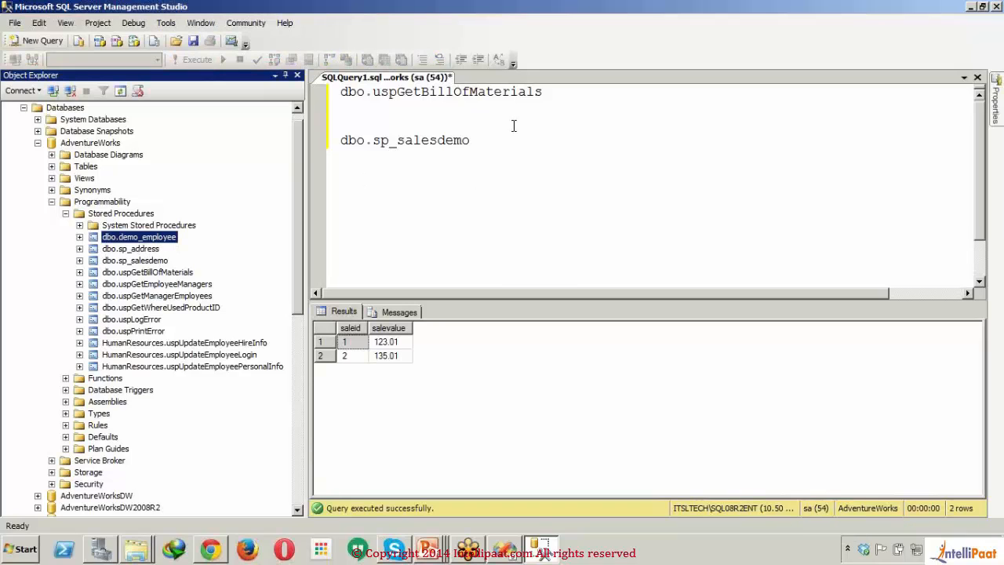
left_click_drag(510, 143, 339, 142)
type("dbo.demo_employee")
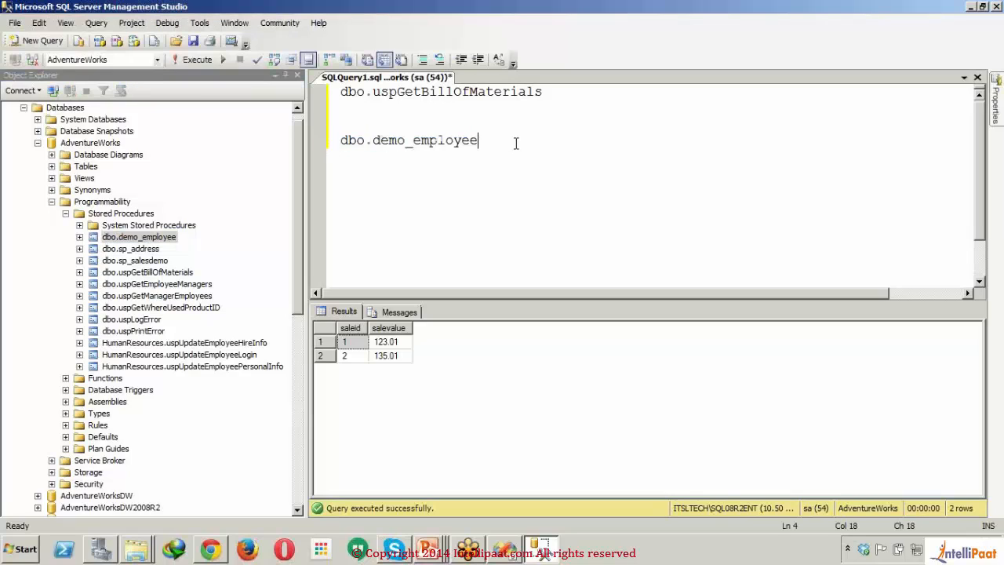
left_click_drag(494, 144, 473, 146)
left_click_drag(475, 141, 339, 141)
left_click(203, 63)
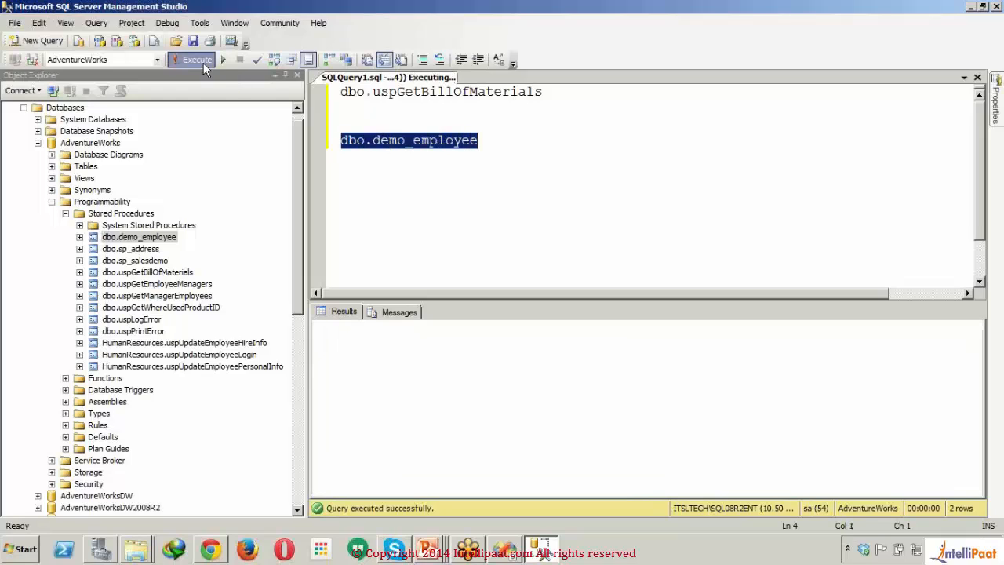
left_click(485, 248)
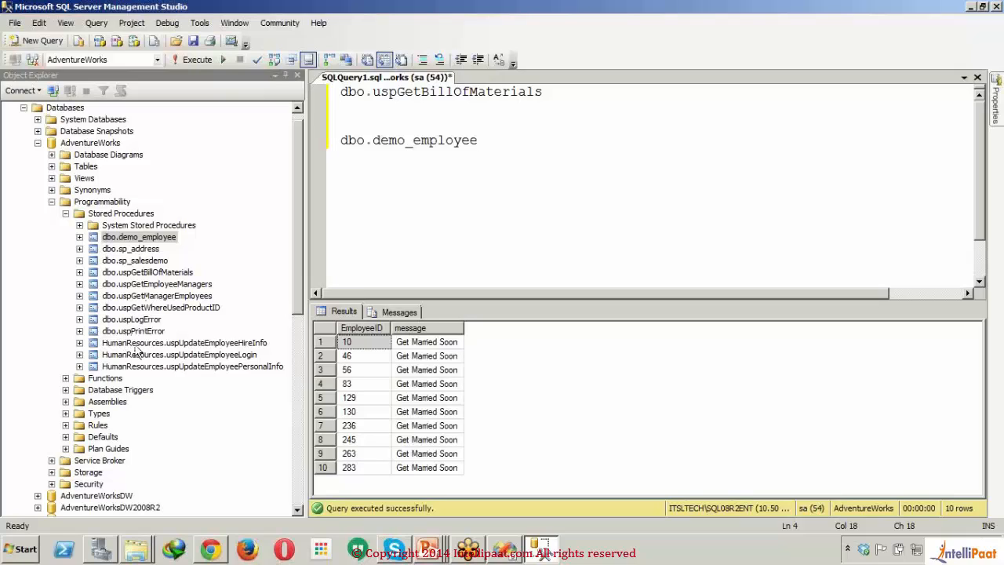
Step: Add HumanResources.uspUpdateEmployeeHireInfo two lines below dbo.demo_employee and try to execute only that procedure
left_click_drag(136, 345, 479, 141)
left_click(479, 140)
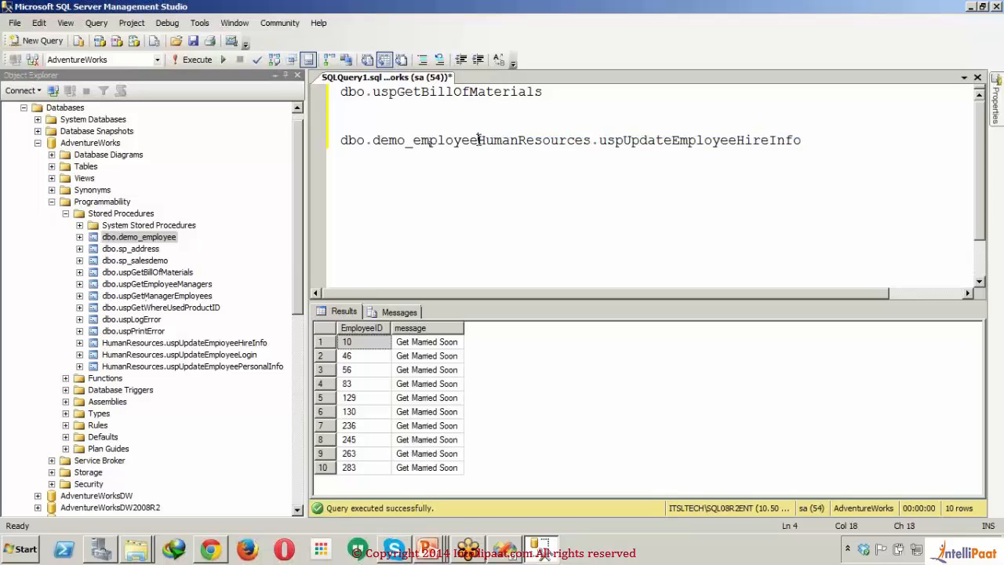
key("Return")
key("Return")
left_click_drag(673, 173, 652, 160)
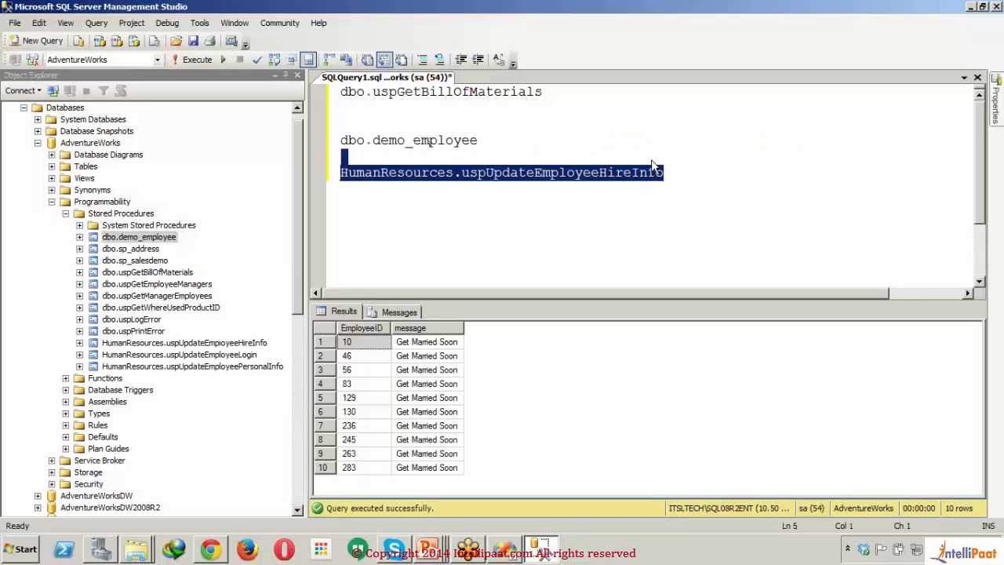
left_click(194, 59)
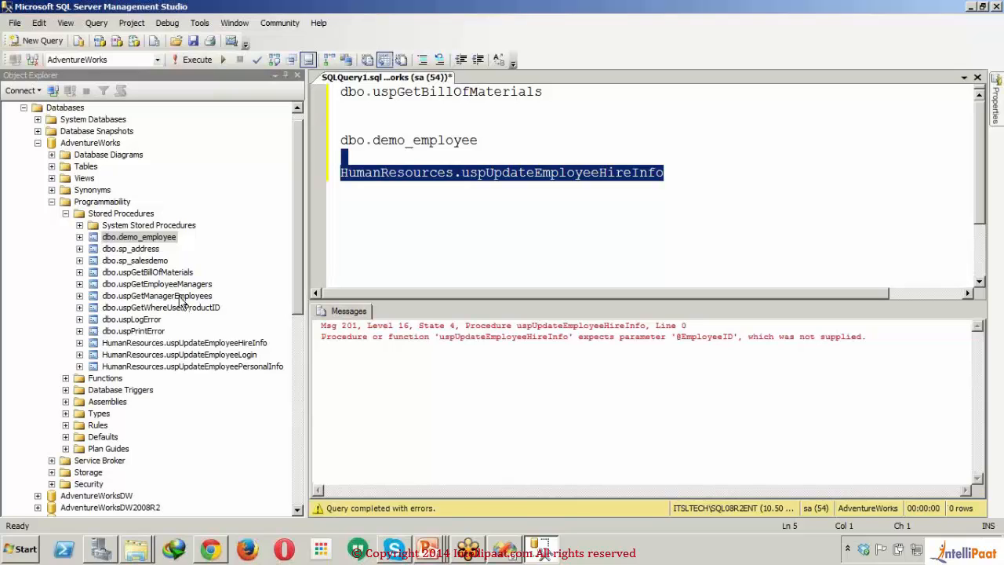
Step: Insert dbo.uspGetManagerEmployees on the blank line below dbo.demo_employee and try to execute only that procedure
left_click_drag(179, 296, 379, 157)
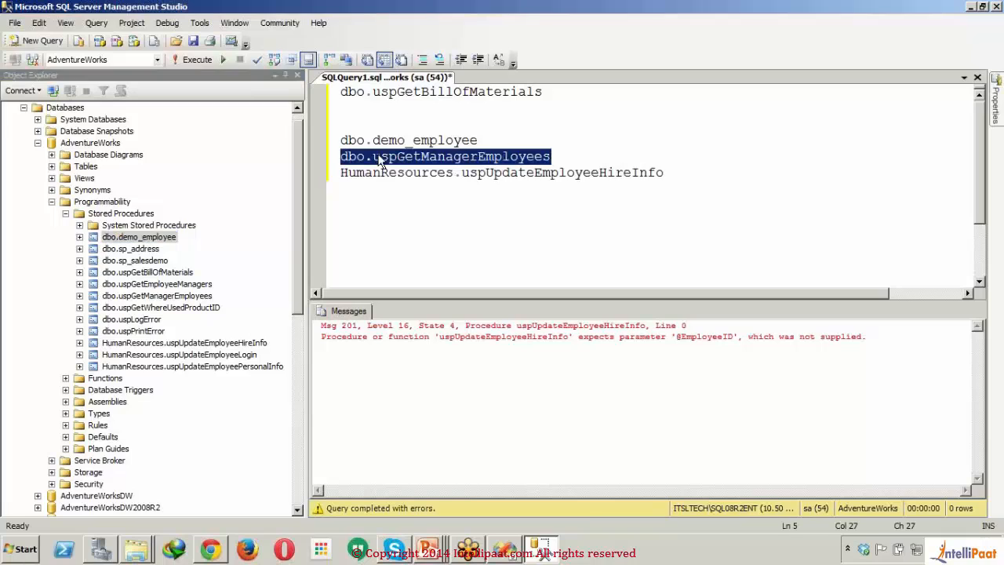
left_click(192, 62)
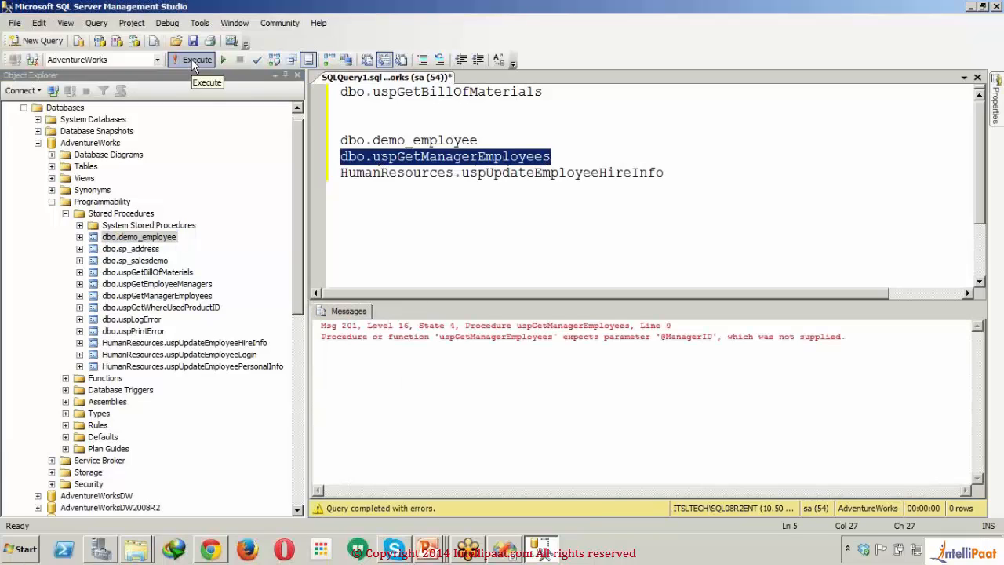
left_click(400, 234)
left_click(469, 234)
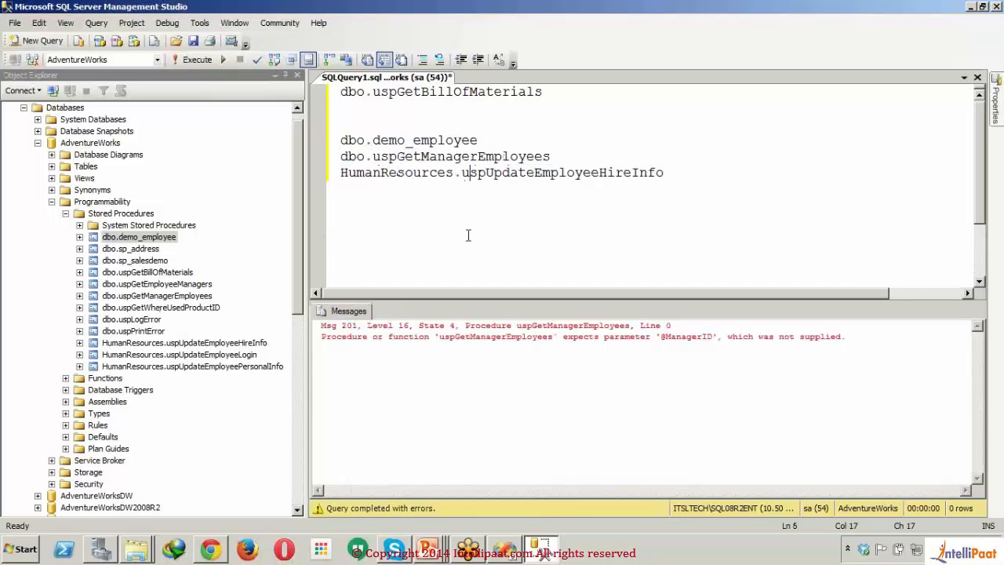
Step: Add the statement "select * from HumanResources.Employee" below dbo.uspGetBillOfMaterials, taking the table name from the AdventureWorks tables
left_click(52, 167)
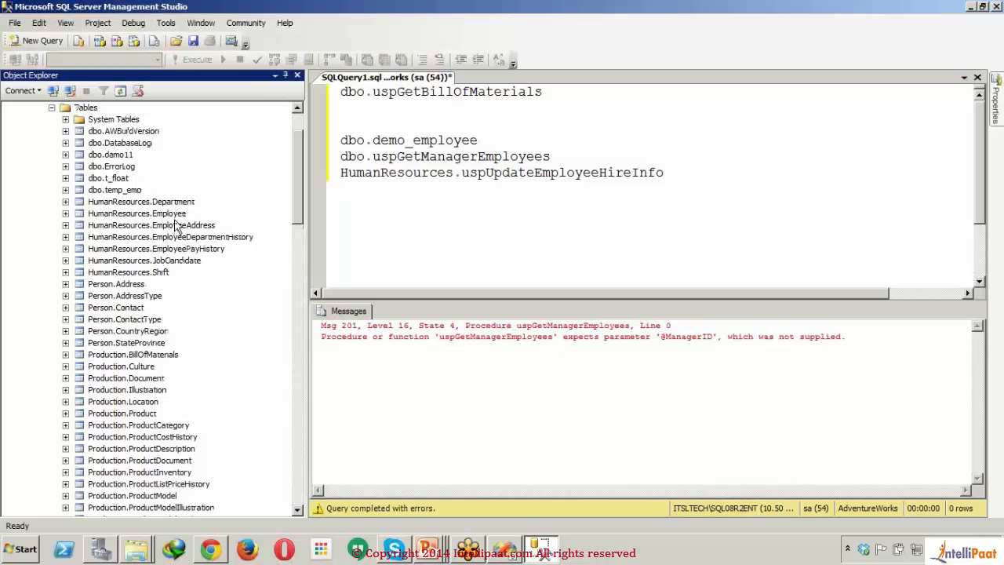
left_click_drag(174, 214, 408, 119)
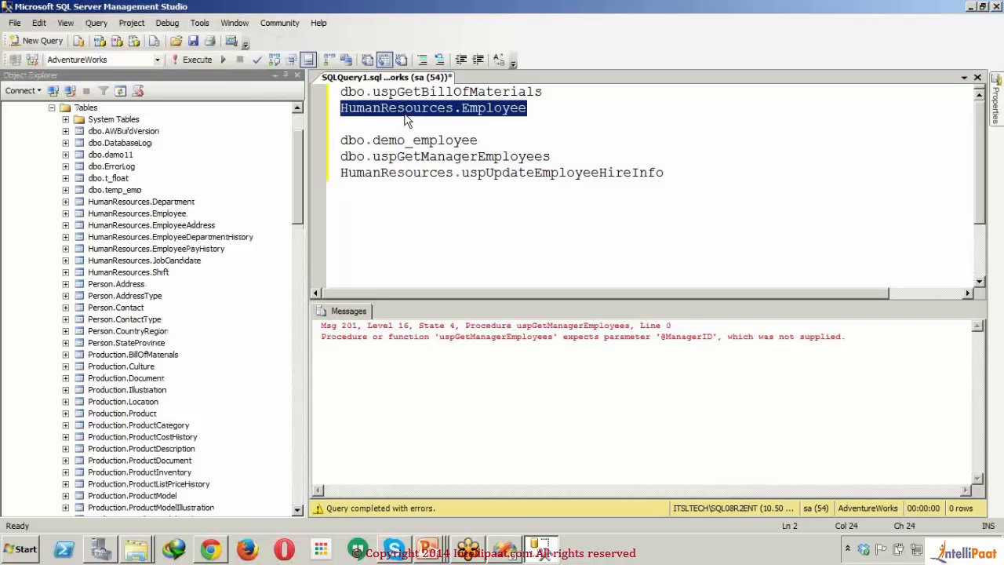
key("Left")
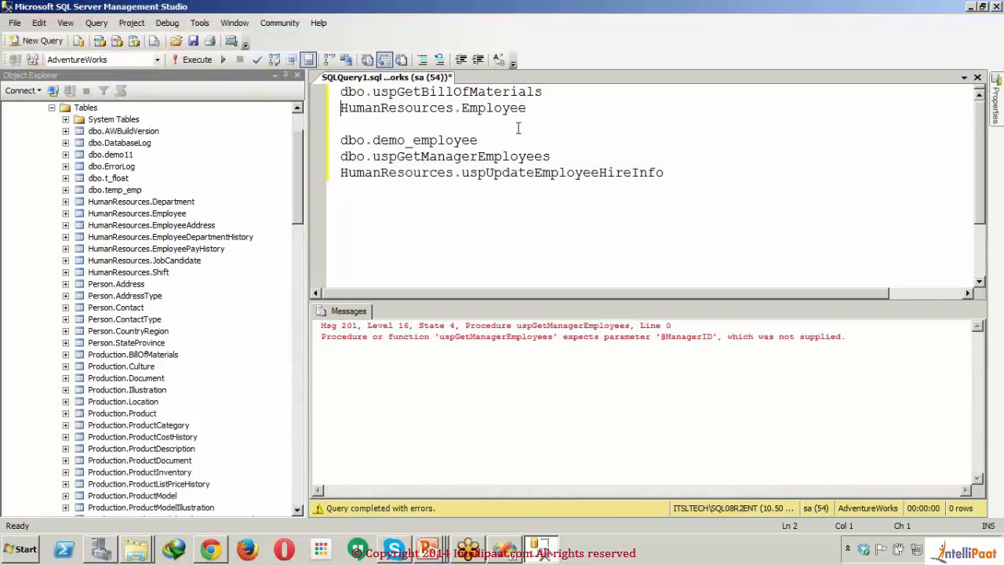
type("sele")
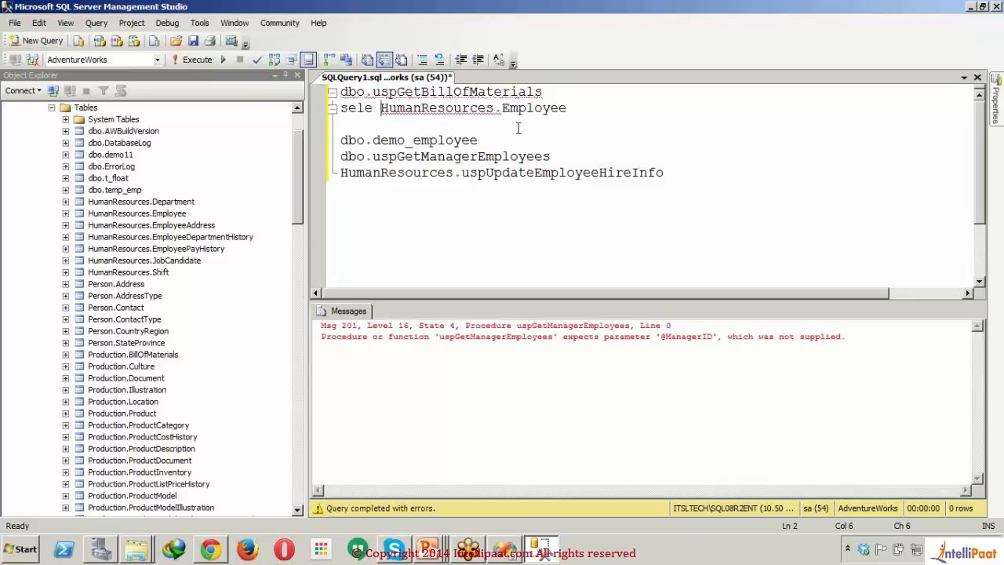
key("BackSpace")
type("ct * from")
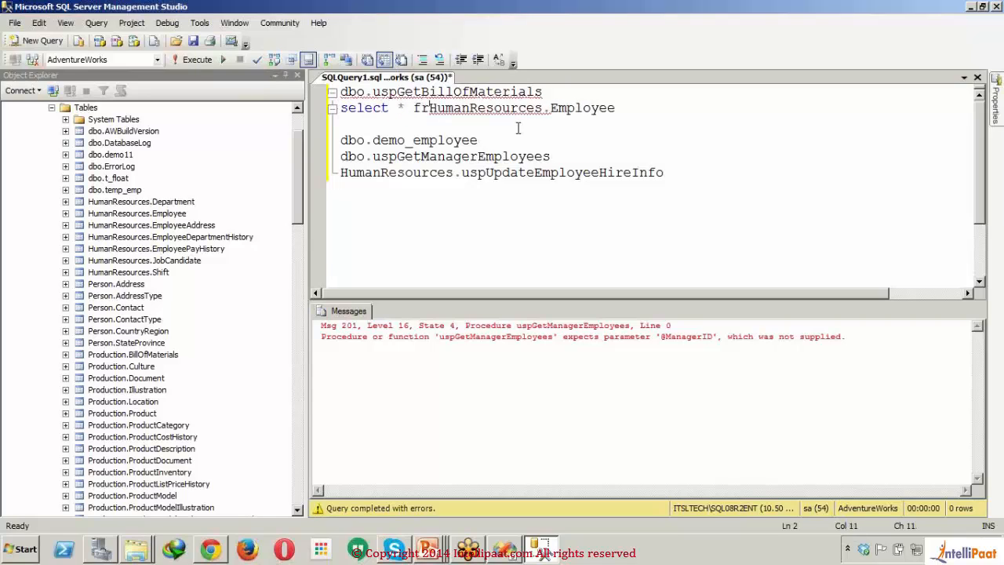
Step: Execute only the HumanResources.Employee select statement and look through the columns and rows it returns
left_click(645, 110)
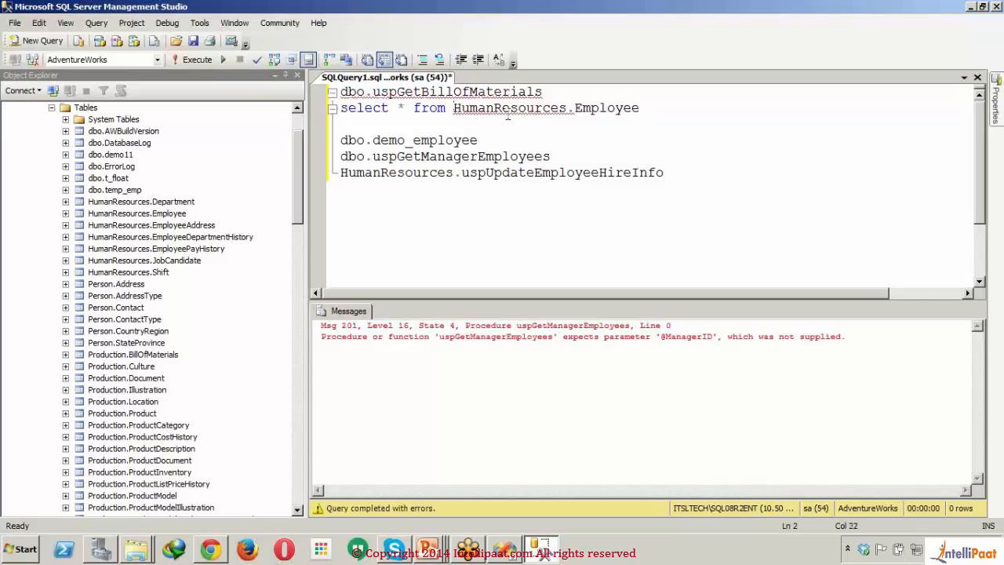
left_click_drag(645, 110, 341, 110)
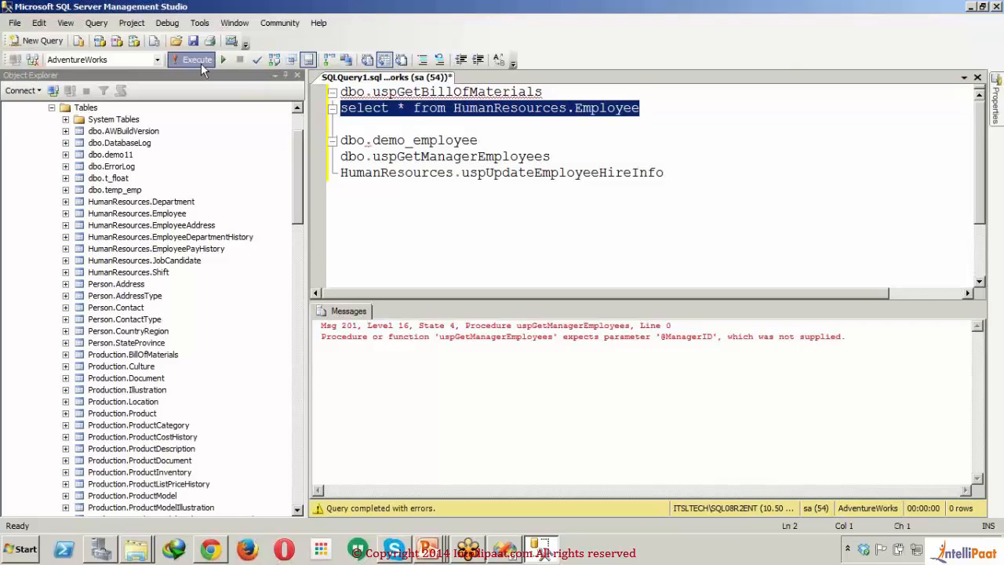
left_click(201, 64)
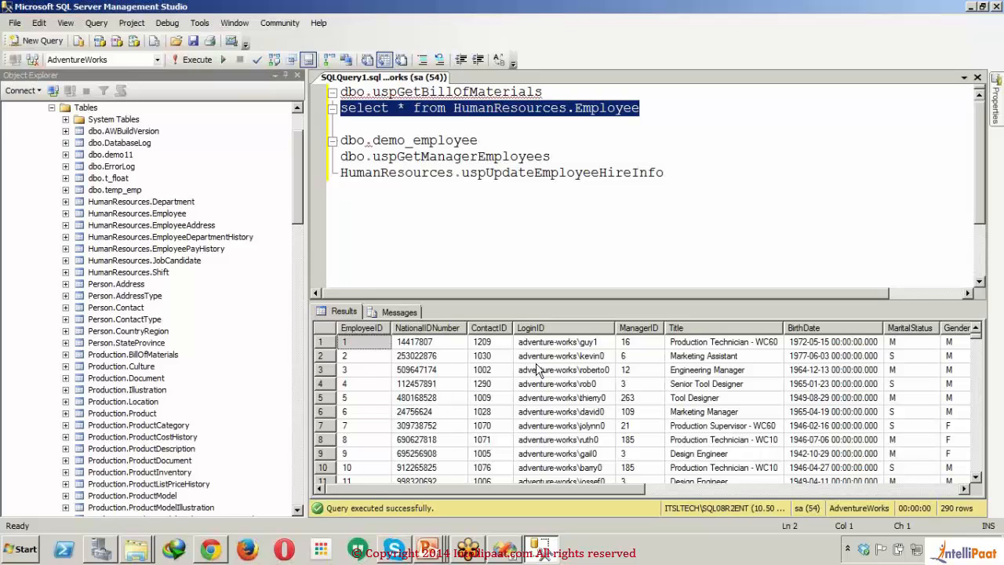
left_click(932, 490)
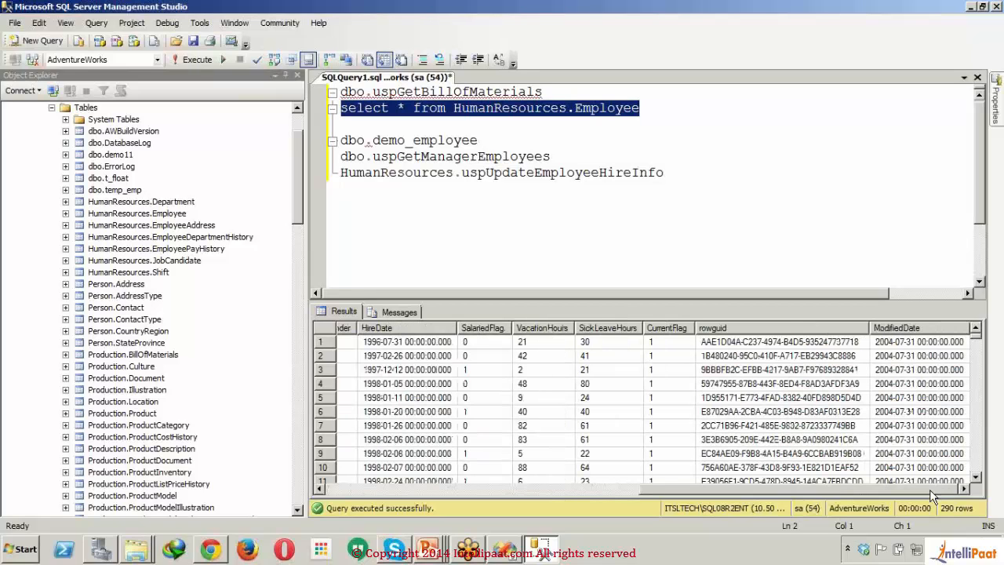
left_click_drag(977, 336, 978, 339)
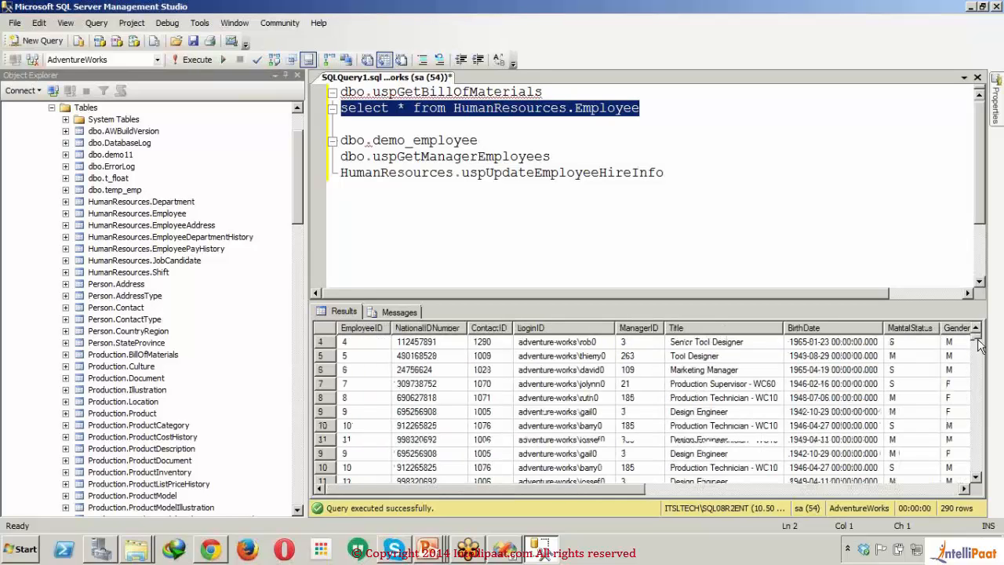
left_click_drag(977, 346, 974, 444)
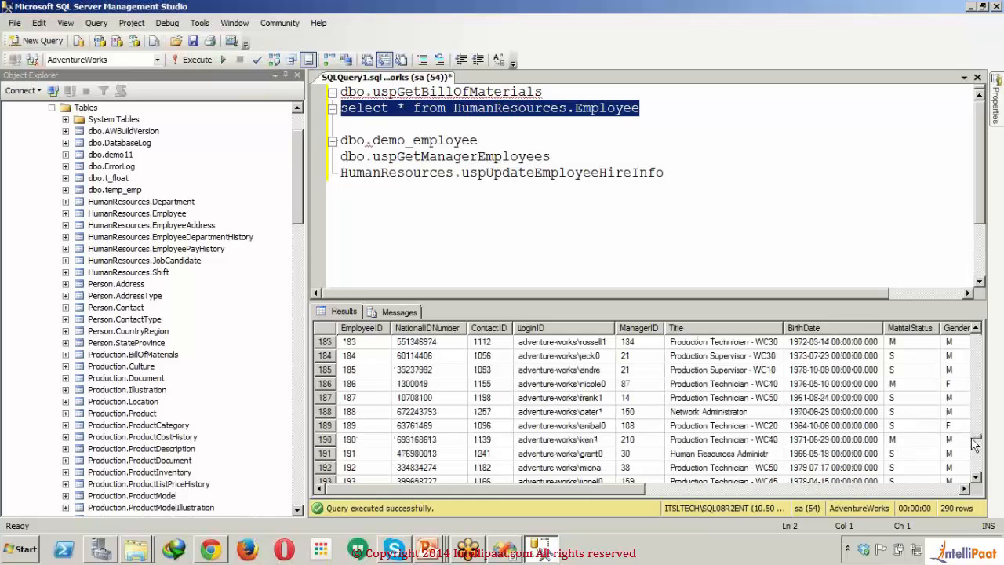
Step: Switch to the Report Wizard in Visual Studio and name the new data source AdventureWorks2008
left_click(506, 553)
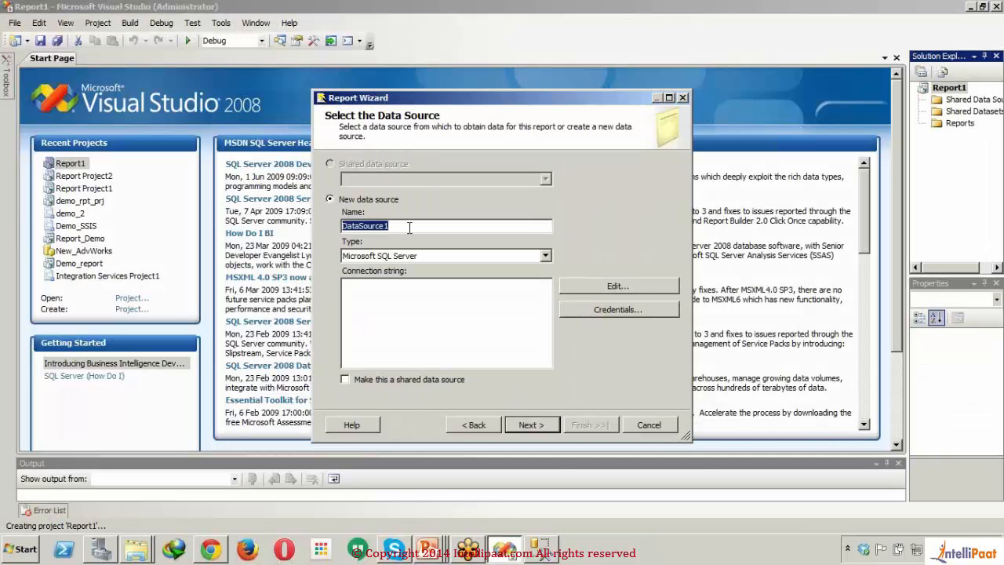
type("Adventure")
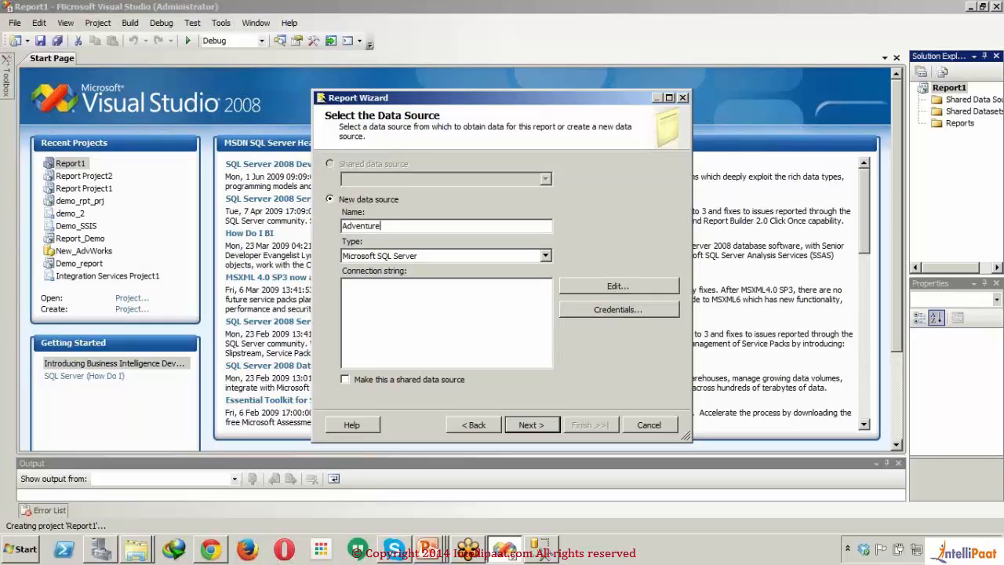
type("Works2008")
Step: Edit the data source's connection and choose ITSLTECH\SQL08R2ENT as the server
left_click(577, 287)
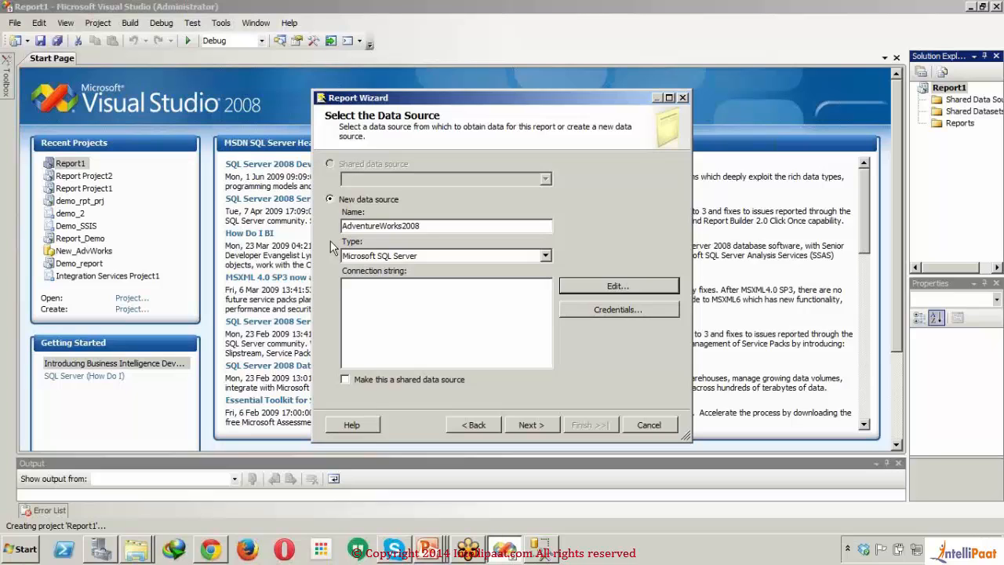
left_click(618, 286)
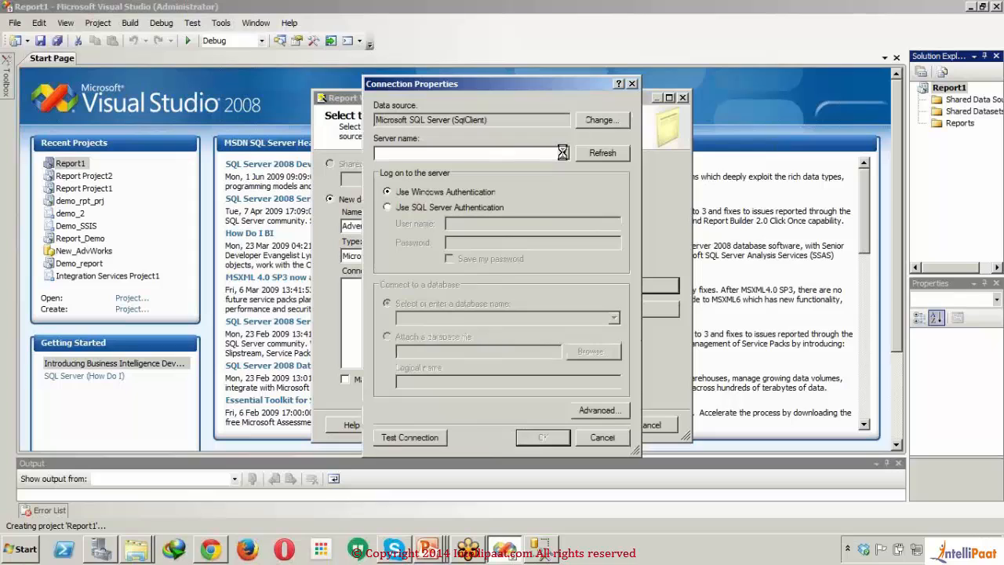
left_click(562, 152)
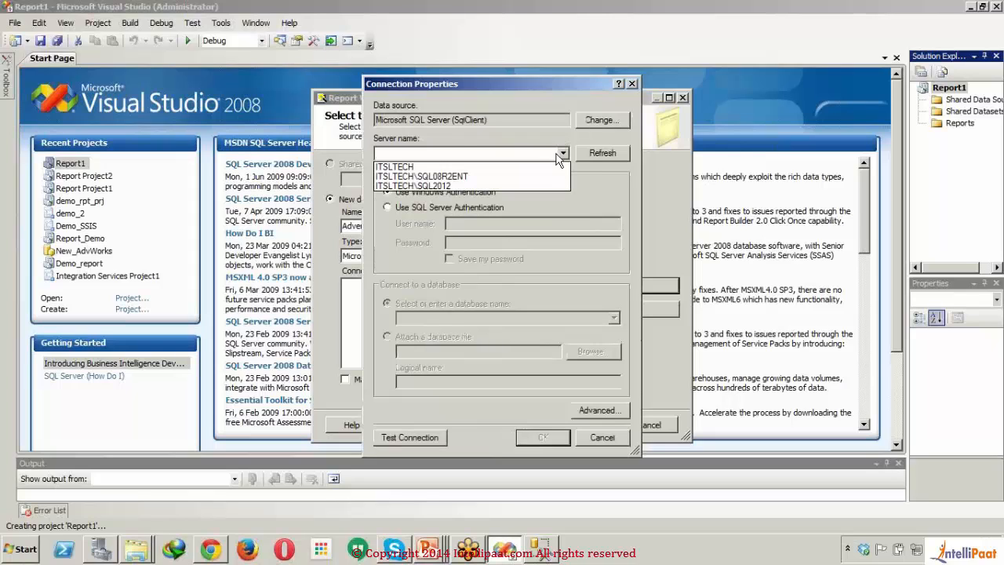
left_click(514, 176)
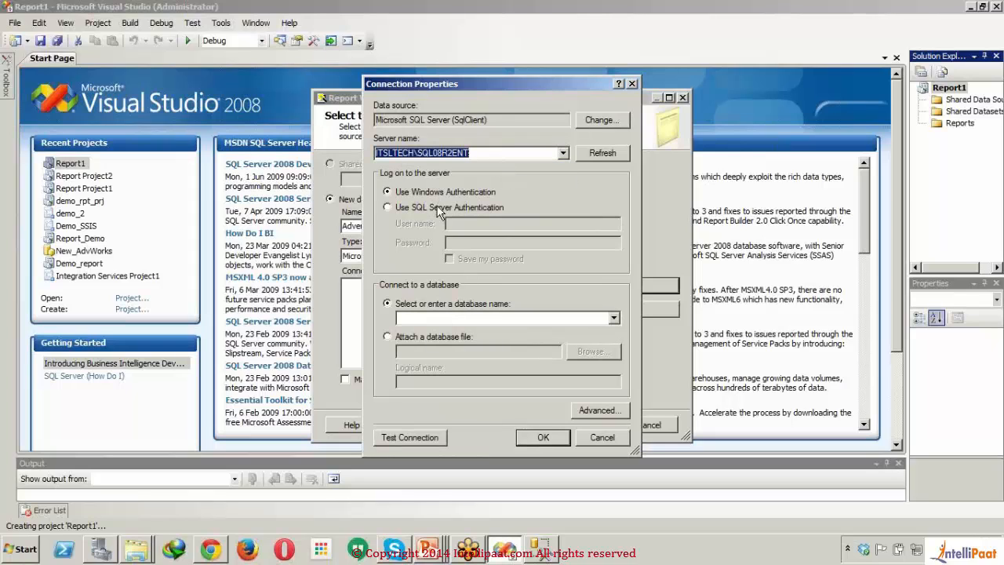
Step: Set the connection to SQL Server Authentication with user name sa, enter the account password and have it saved
left_click(439, 208)
left_click(493, 223)
type("a")
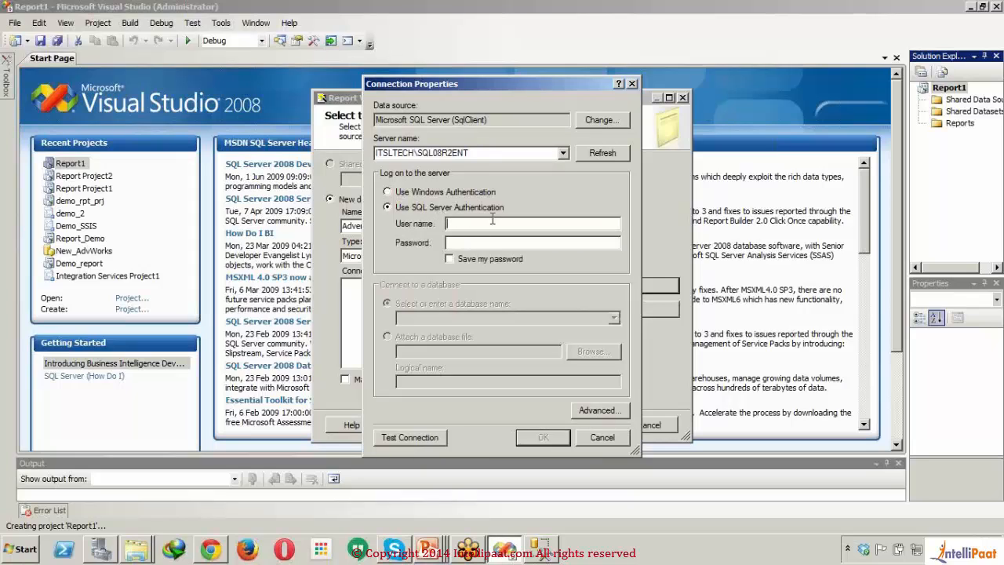
double_click(493, 219)
type("sa")
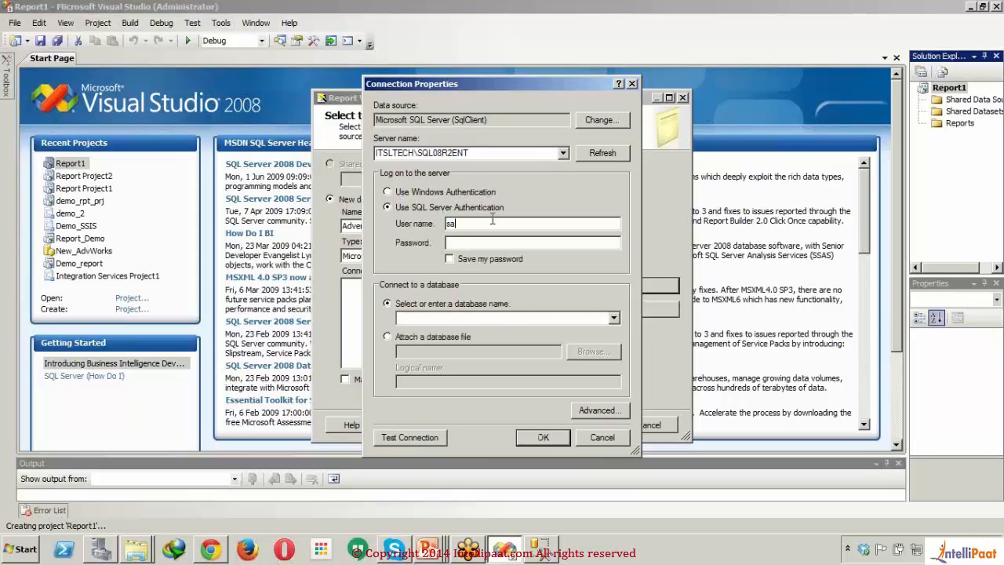
key("Tab")
type("password1")
key("Tab")
left_click(454, 259)
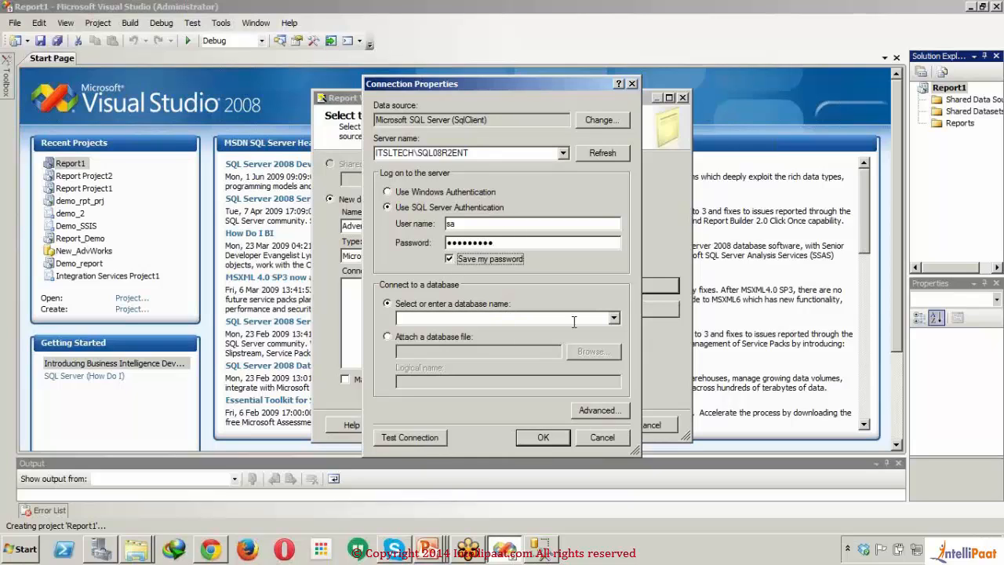
Step: Choose AdventureWorks as the database to connect to and test the connection
left_click(616, 319)
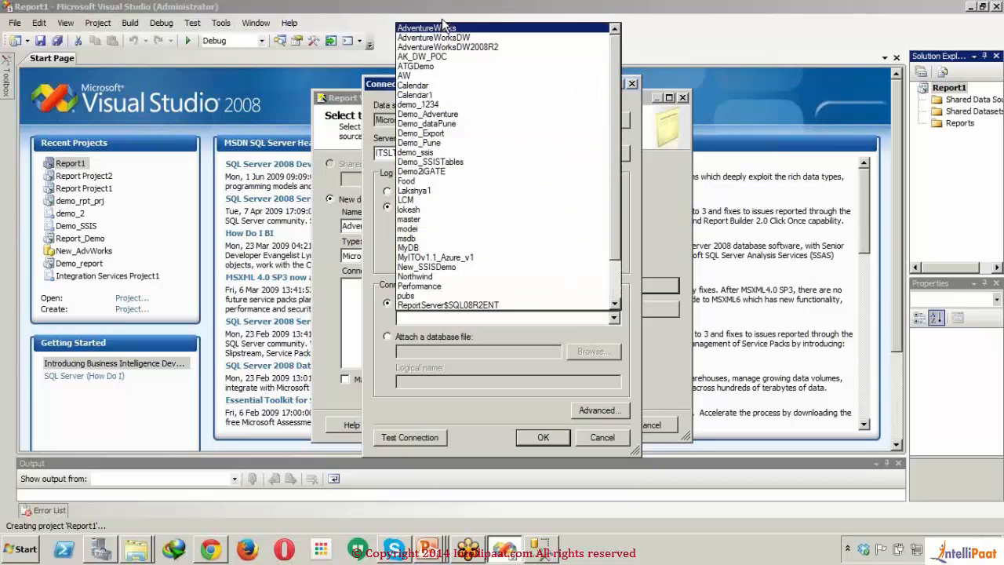
left_click(447, 31)
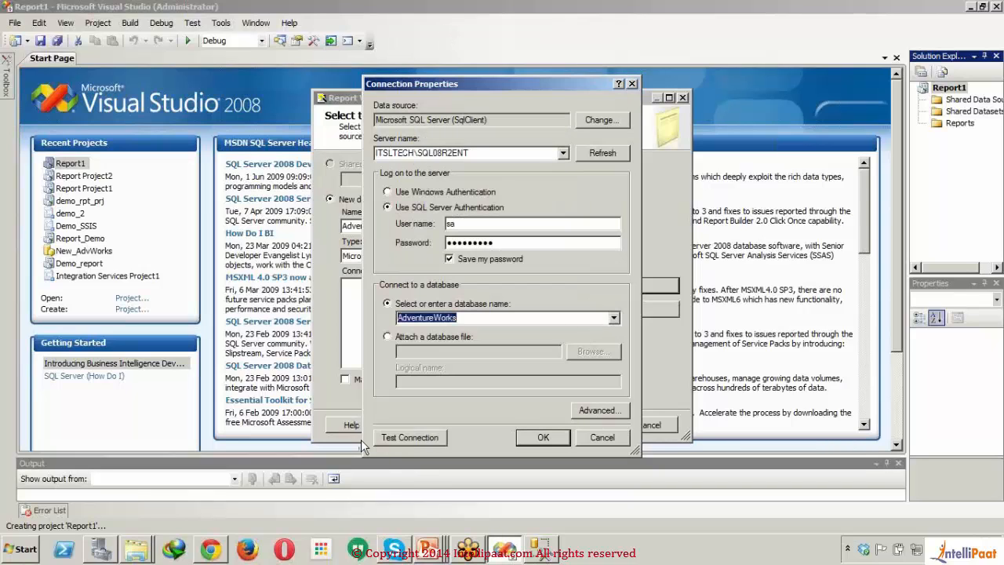
left_click(434, 437)
left_click(549, 316)
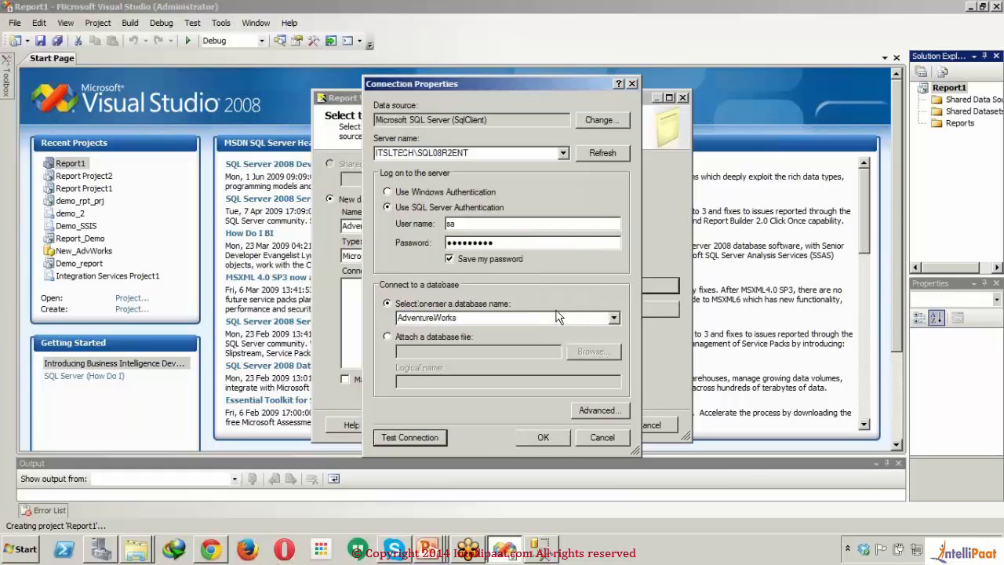
Step: Accept the connection properties, make this a shared data source and continue to the query design page
left_click(556, 445)
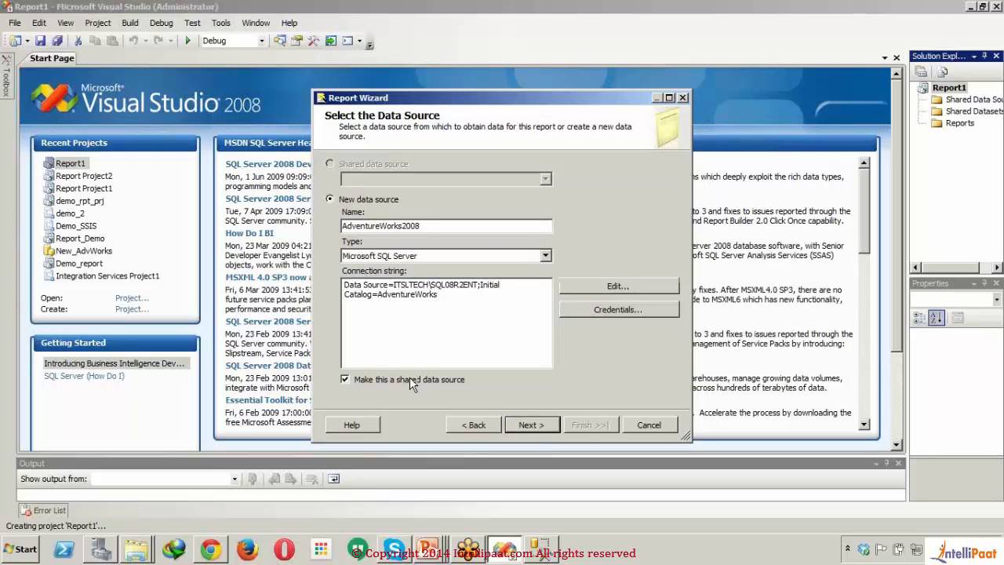
left_click(542, 428)
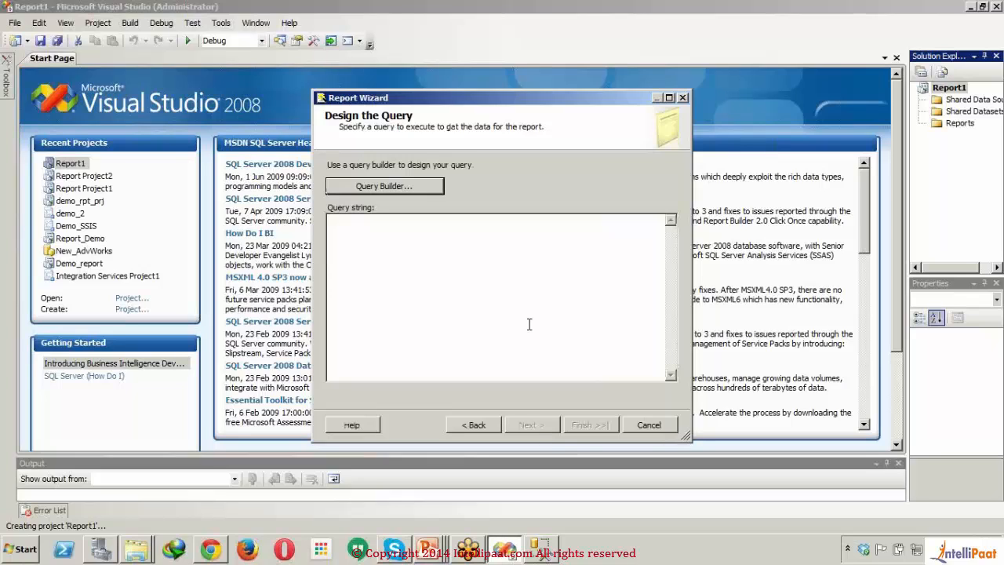
Step: Enter select '' as the placeholder query string for the report and continue to the report type page
type("selec")
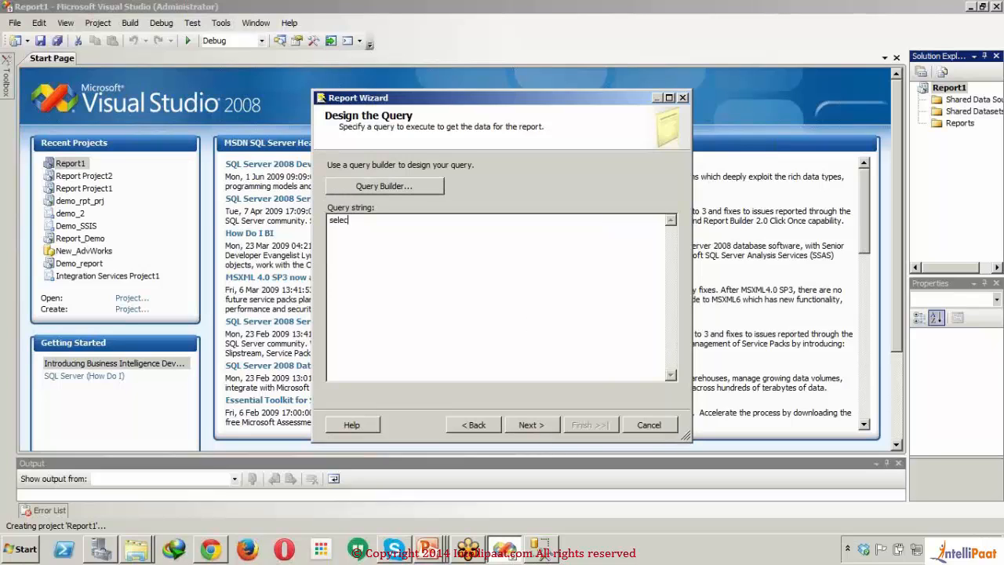
type("t *")
left_click(523, 423)
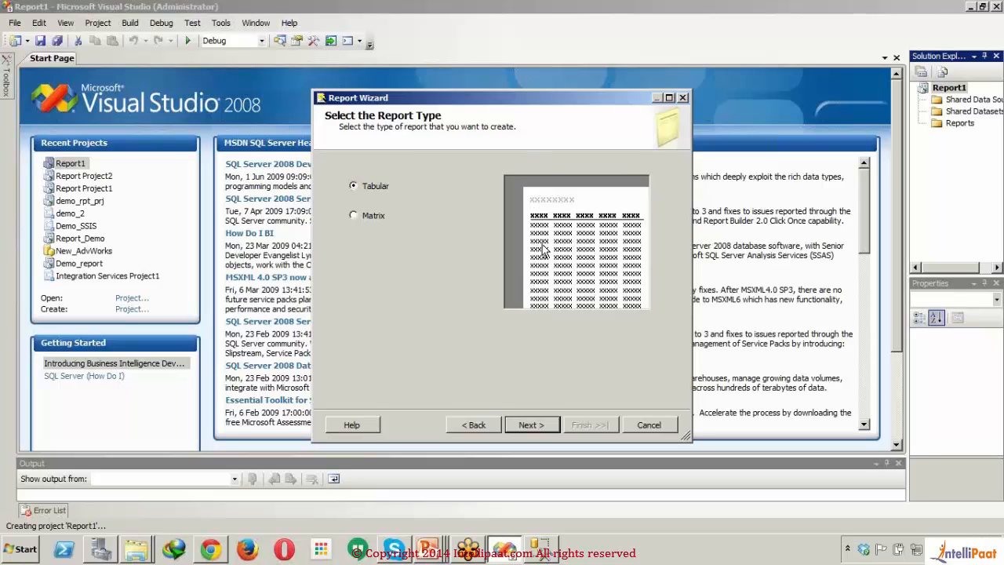
Step: Choose the Tabular report type and finish the wizard with the default table design and report name Report1
left_click(361, 219)
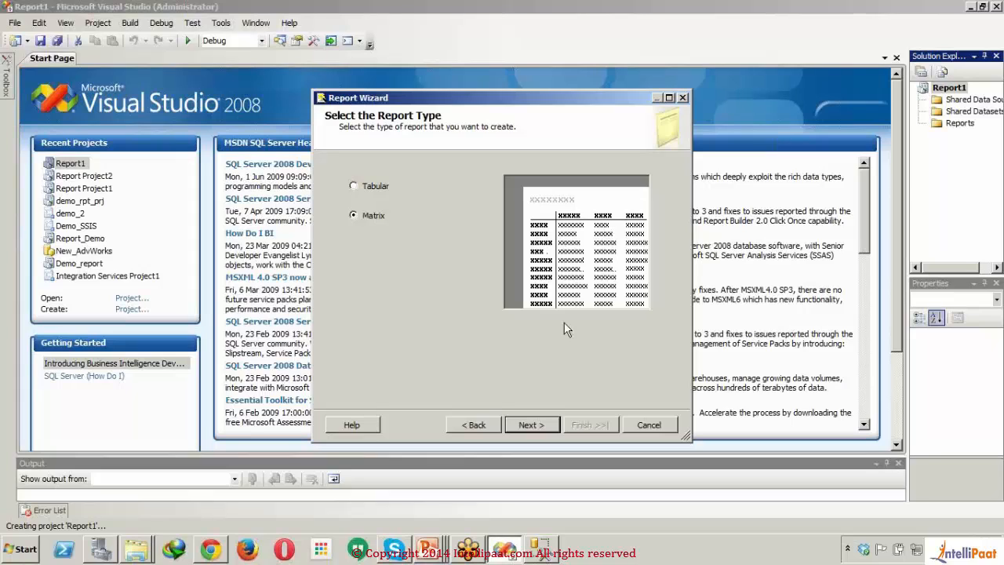
left_click(359, 188)
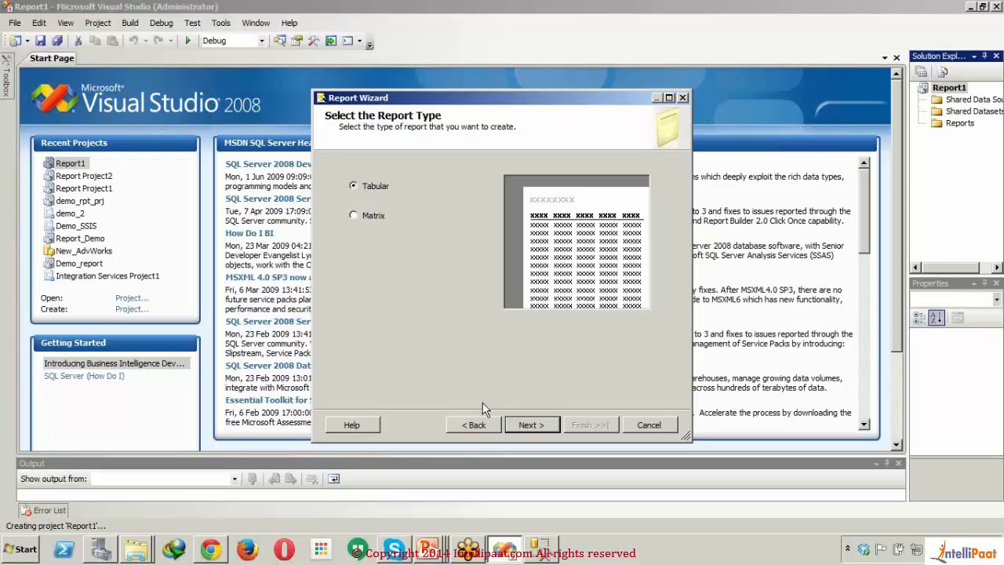
left_click(527, 426)
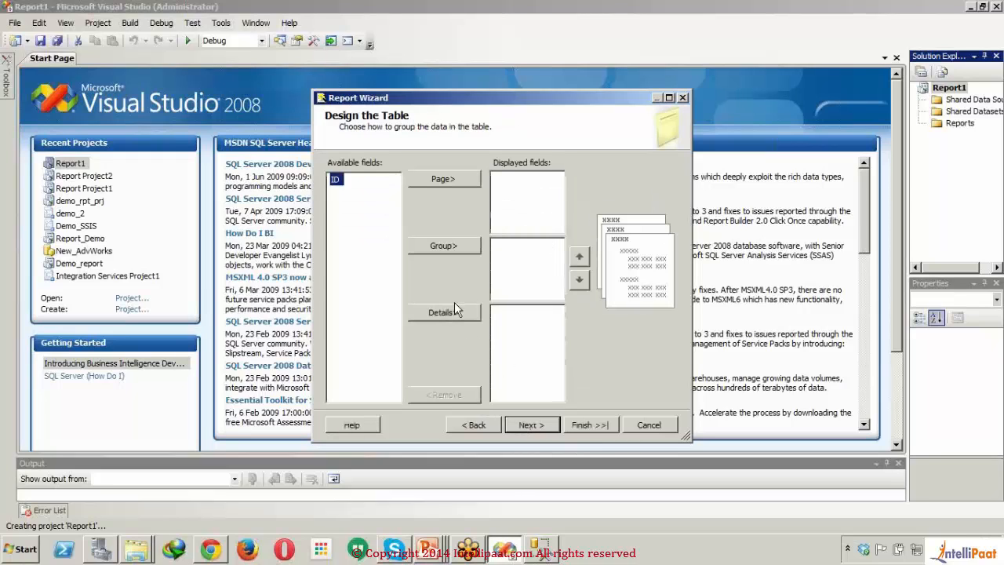
left_click(595, 424)
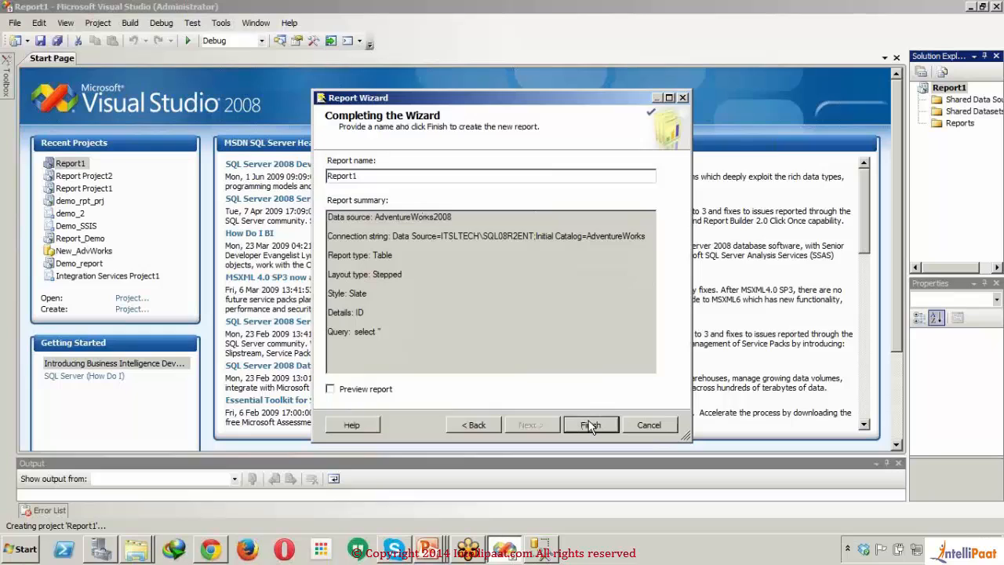
left_click(590, 425)
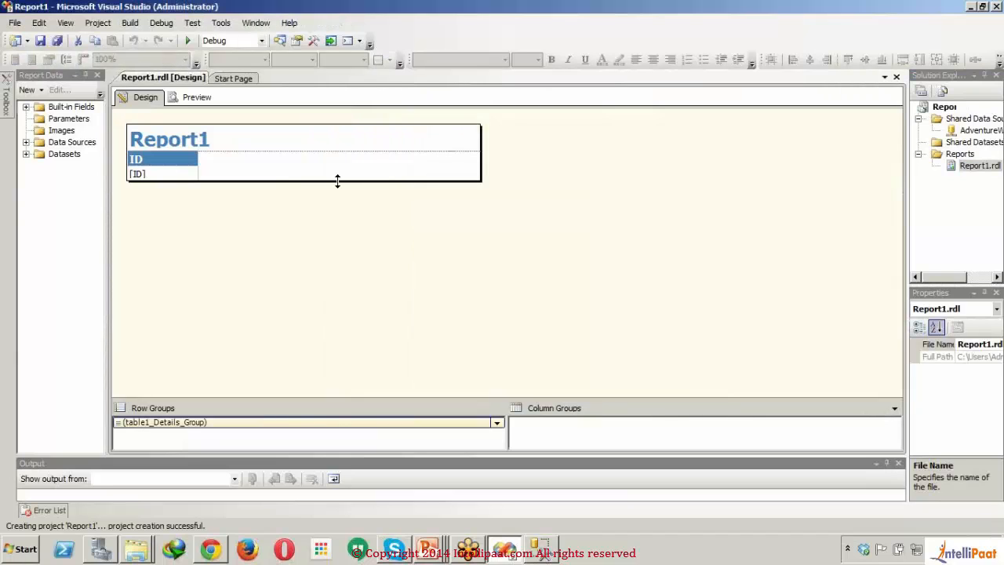
Step: Extend the report body downward to a height of about 2.64 in and delete its title and ID table
left_click_drag(337, 180, 342, 312)
left_click_drag(320, 220, 168, 118)
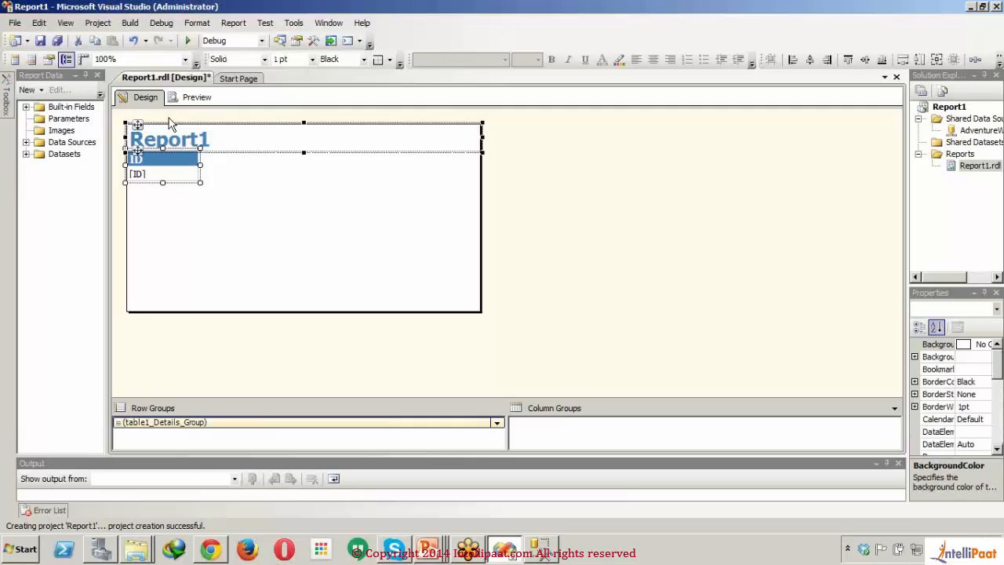
key("Delete")
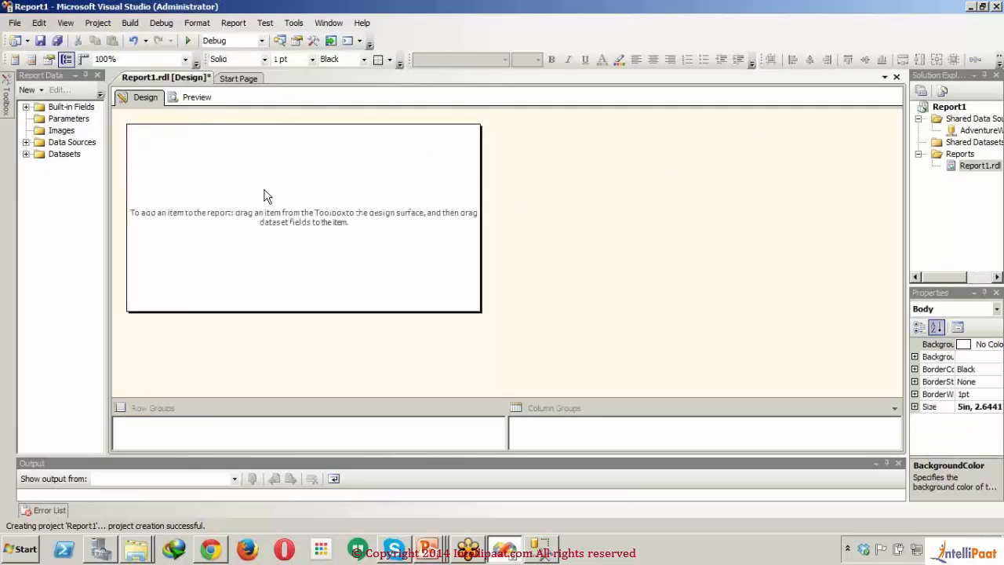
Step: Add a dataset named employee, embedded in the report and using the AdventureWorks2008 data source
left_click(25, 153)
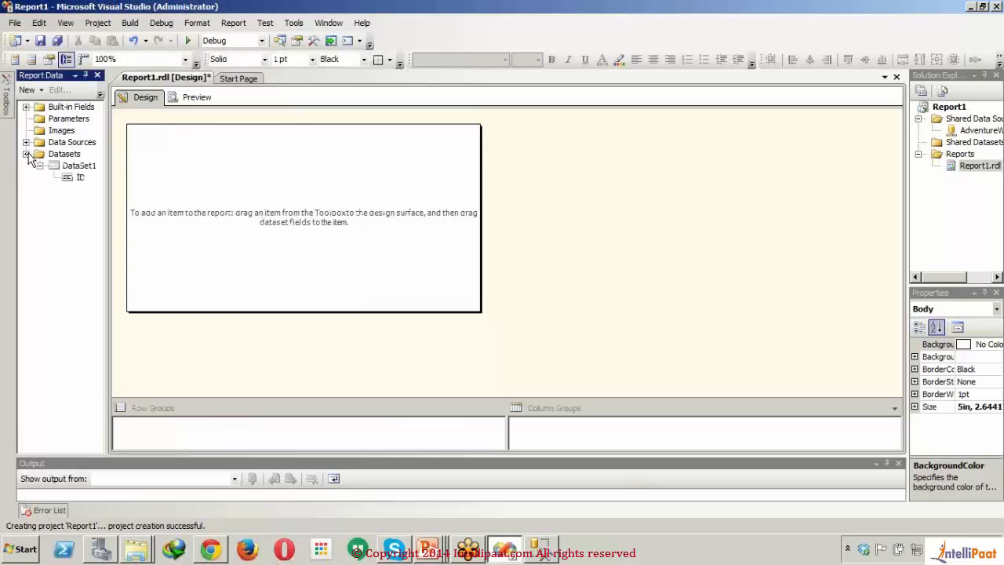
left_click(53, 157)
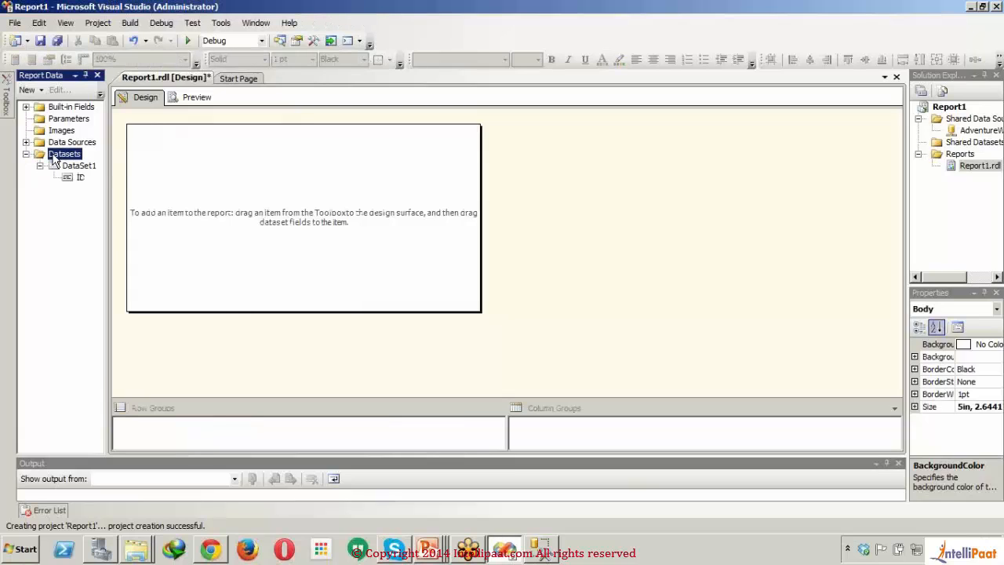
right_click(52, 157)
left_click(86, 163)
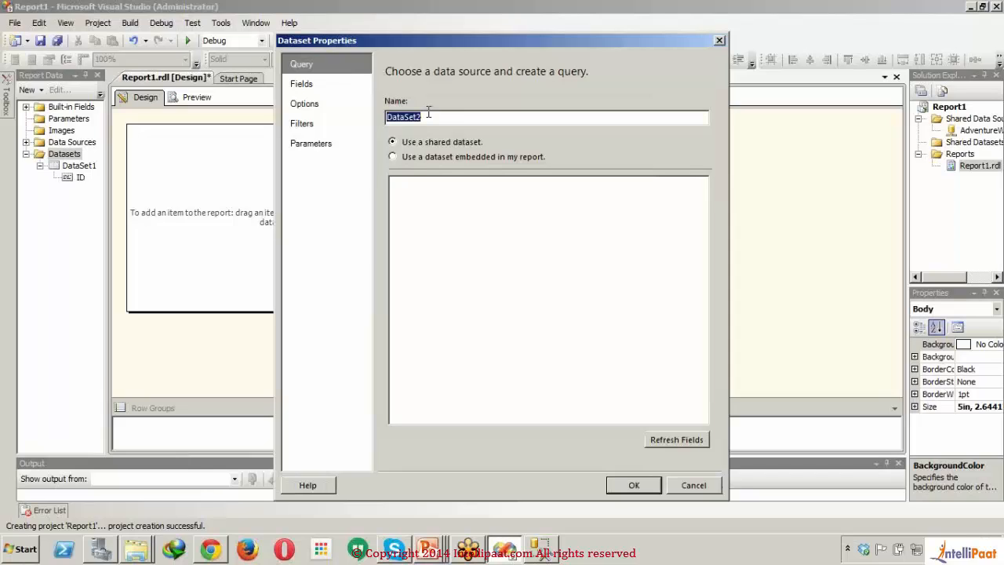
type("employee")
left_click(436, 159)
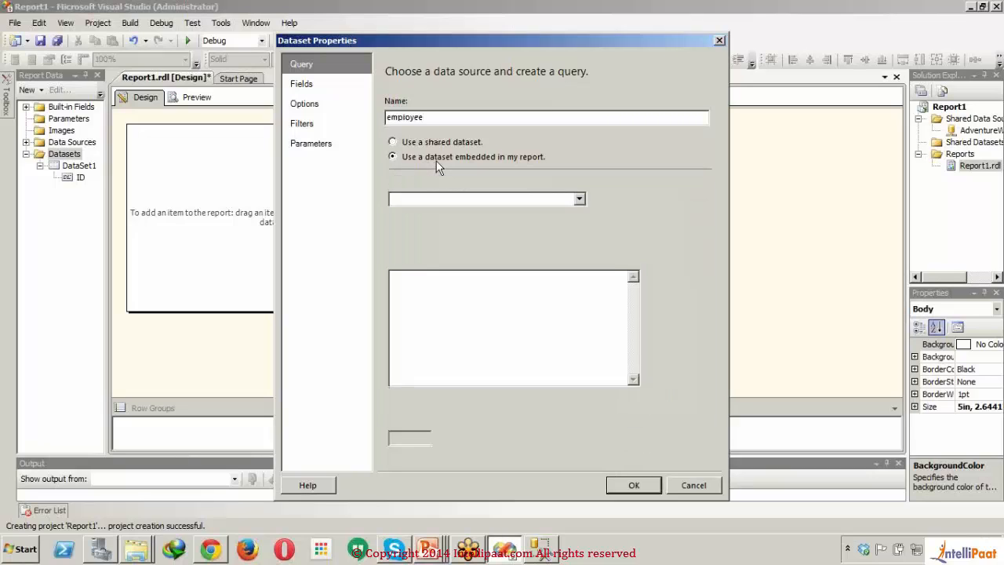
left_click(459, 199)
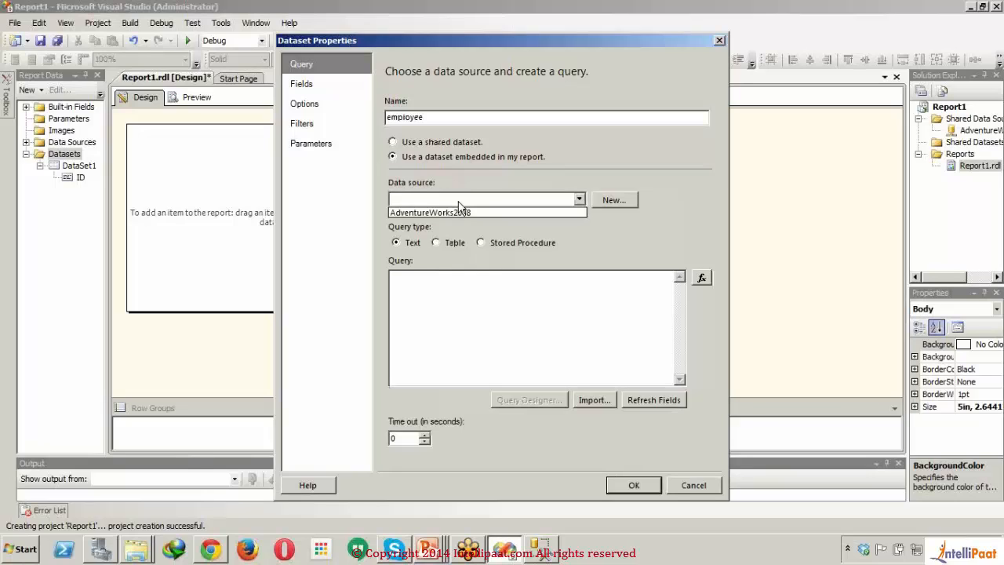
left_click(463, 213)
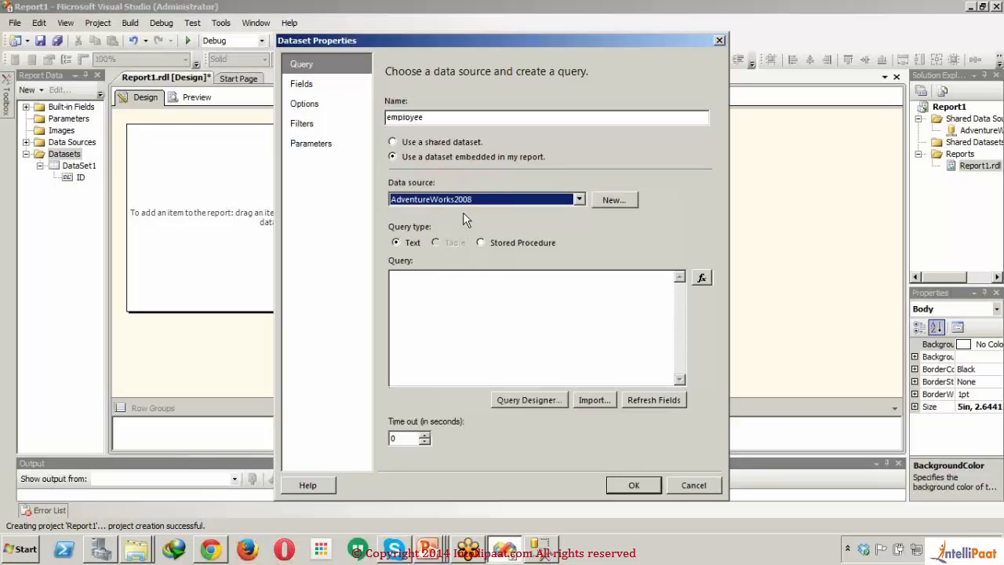
Step: In the Query Designer, replace the query with select * from HumanResources.Employee, run it, and accept the query and the dataset
left_click(474, 349)
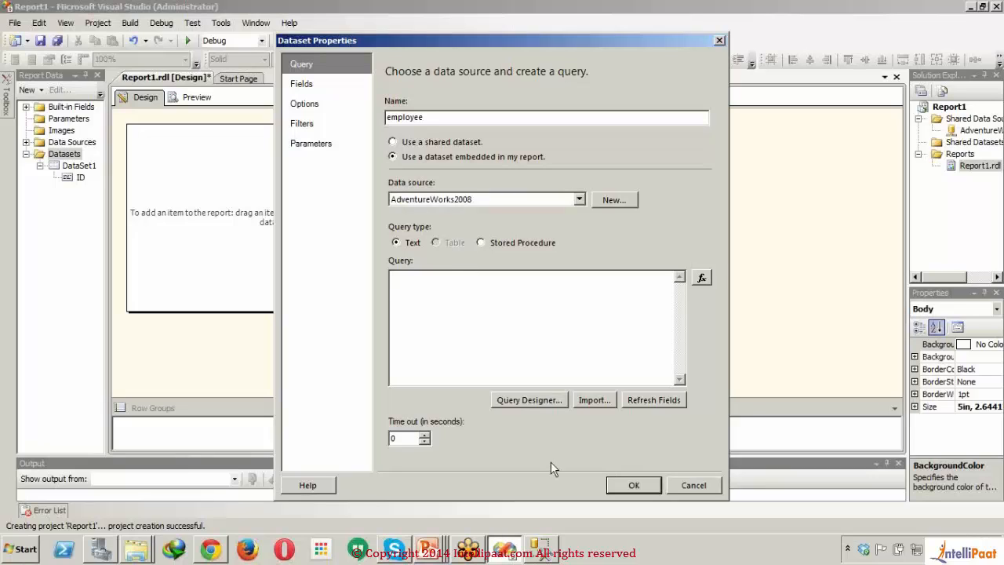
left_click(533, 401)
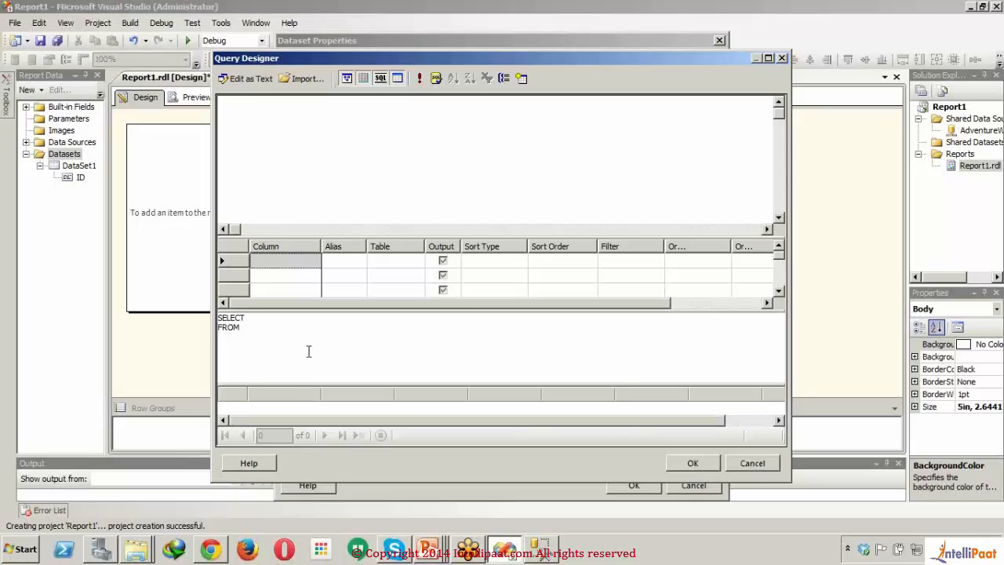
left_click(308, 350)
key("ctrl+a")
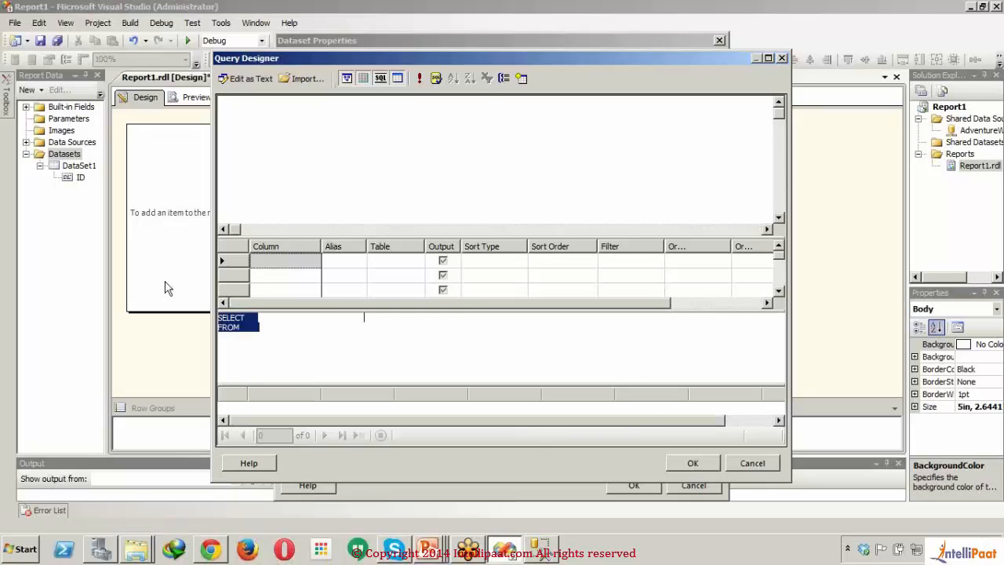
type("select * from HumanResources.Employee")
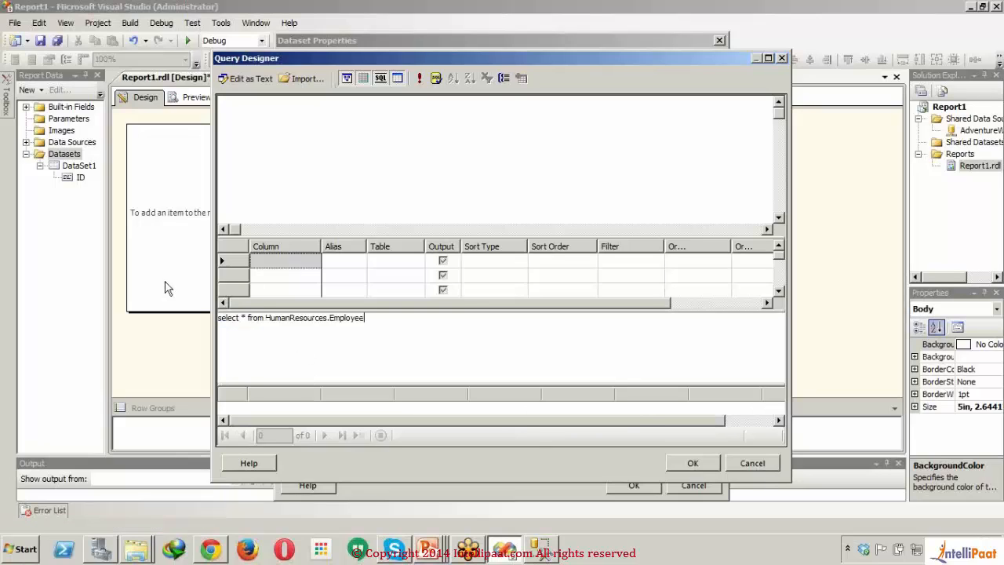
left_click(421, 78)
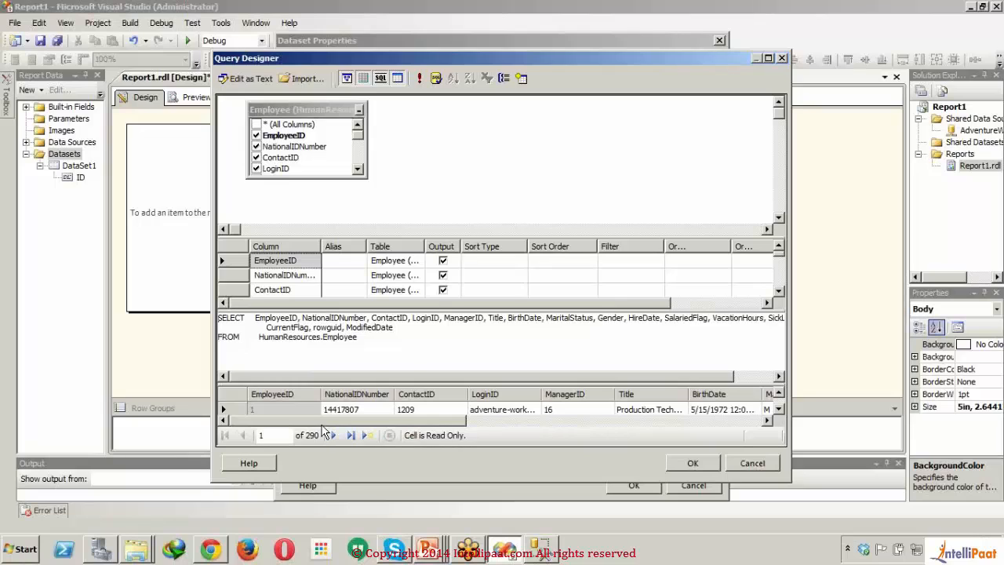
left_click_drag(323, 421, 648, 421)
left_click(690, 464)
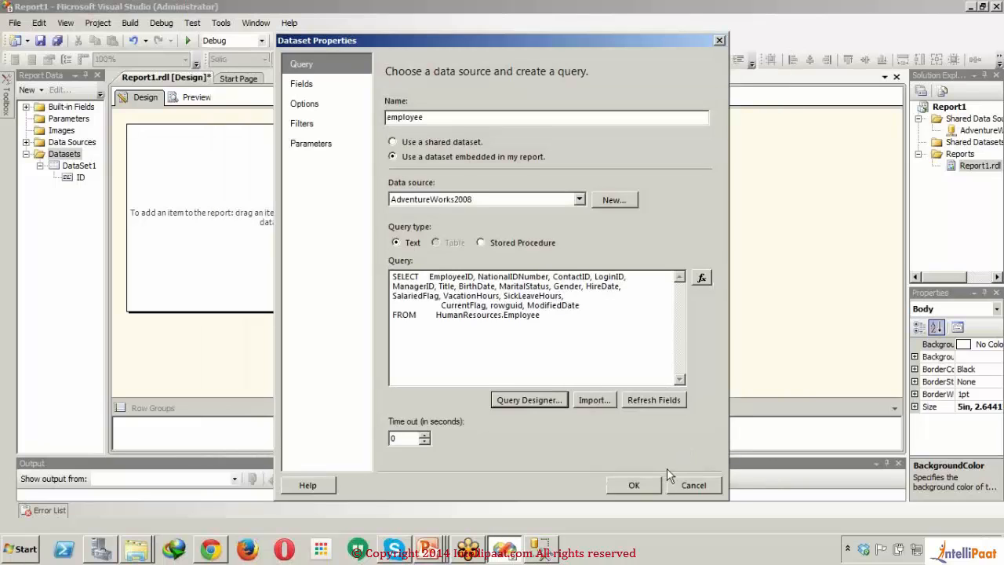
left_click(651, 485)
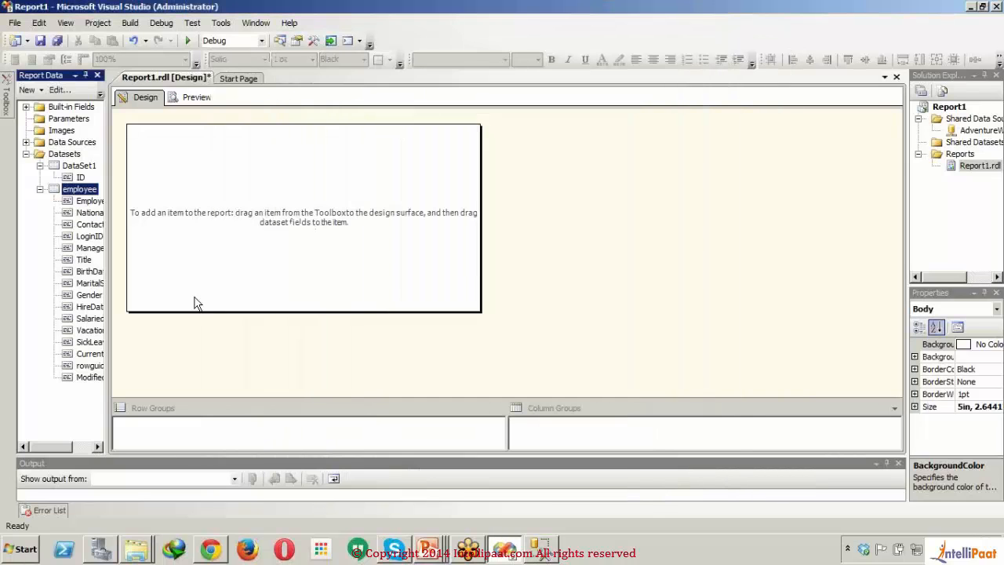
Step: Delete the DataSet1 dataset from the report and confirm the deletion
left_click(82, 168)
right_click(82, 170)
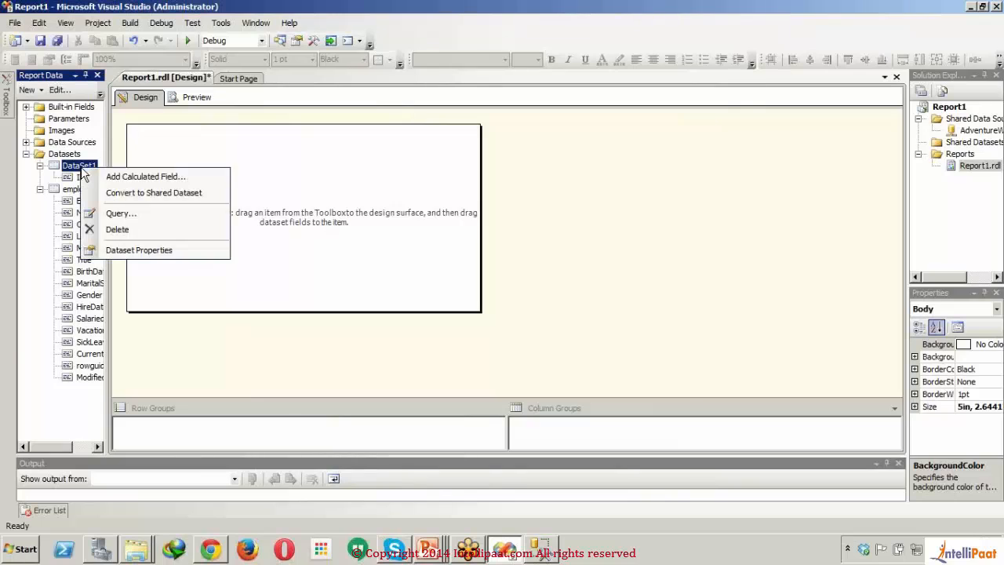
left_click(131, 229)
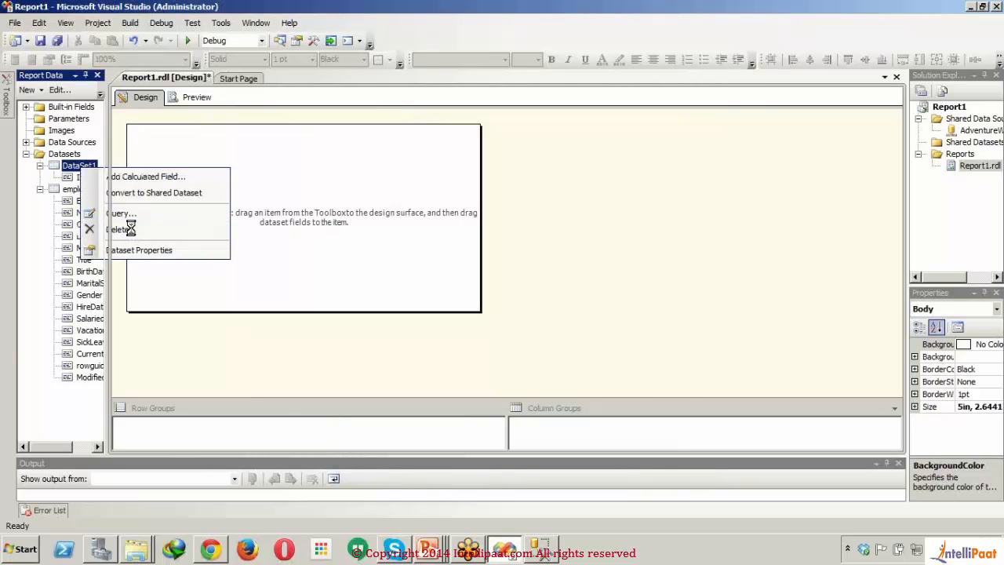
left_click(521, 318)
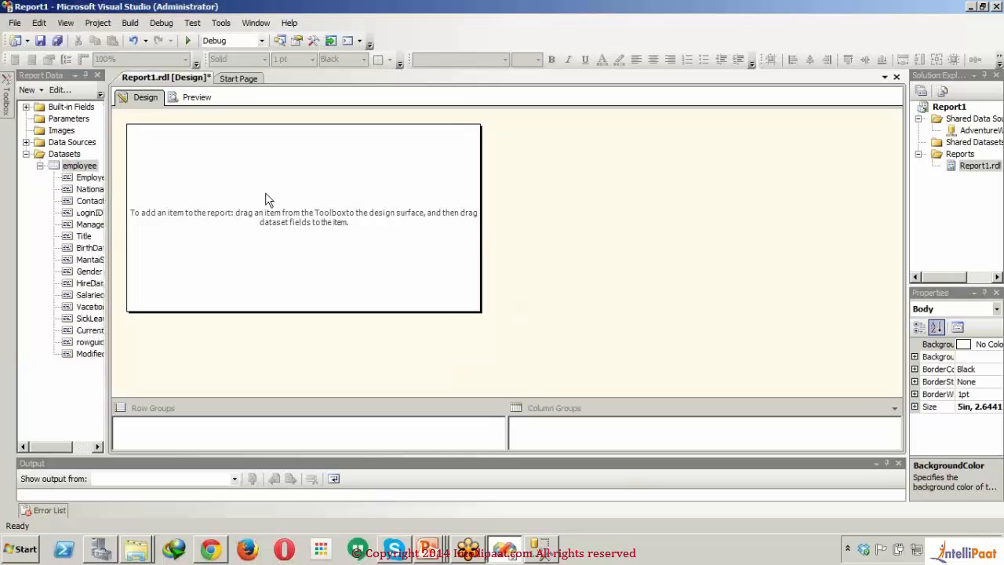
Step: Expand the report's Data Sources and Built-in Fields folders and look at the options available for the employee dataset
left_click(26, 143)
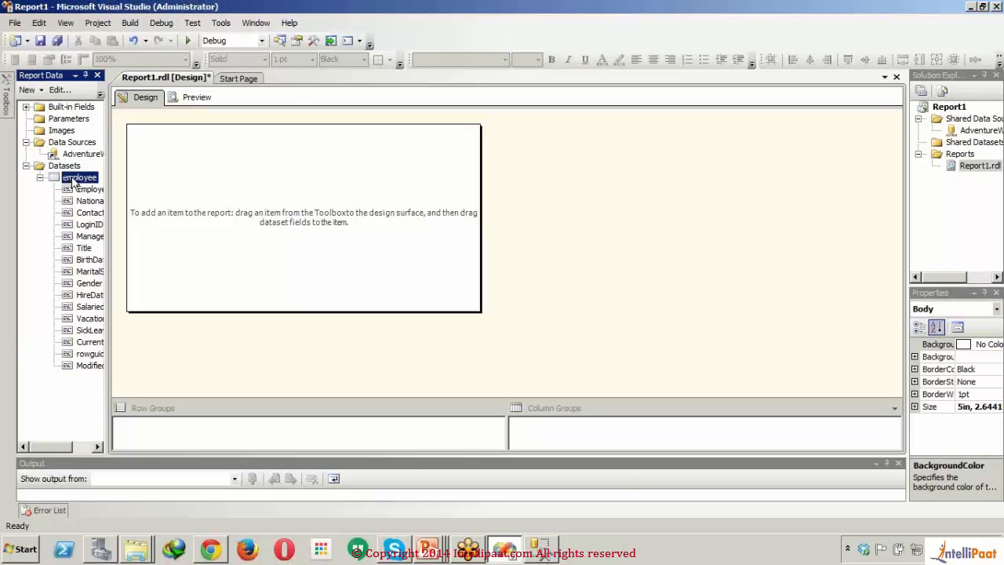
right_click(73, 180)
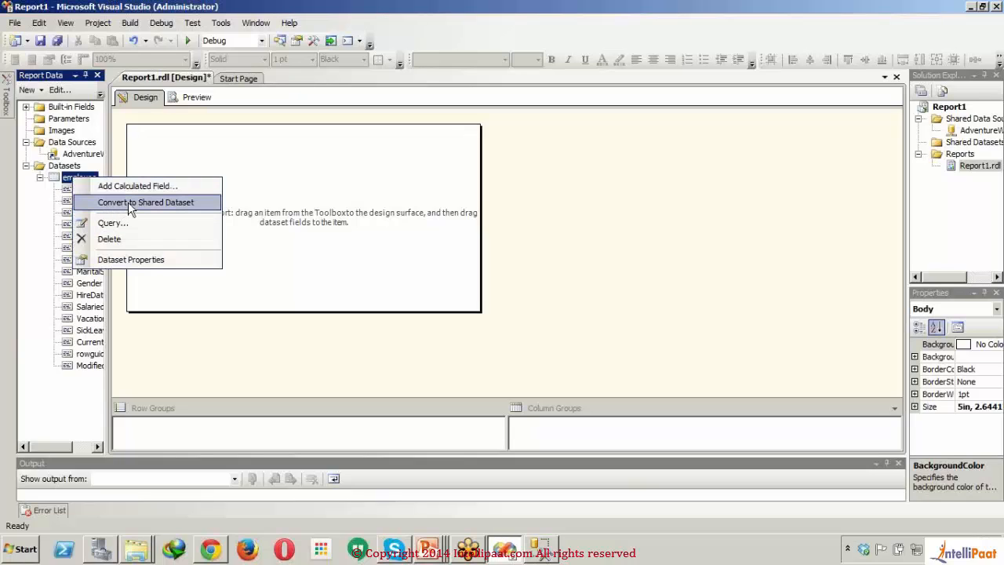
left_click(265, 162)
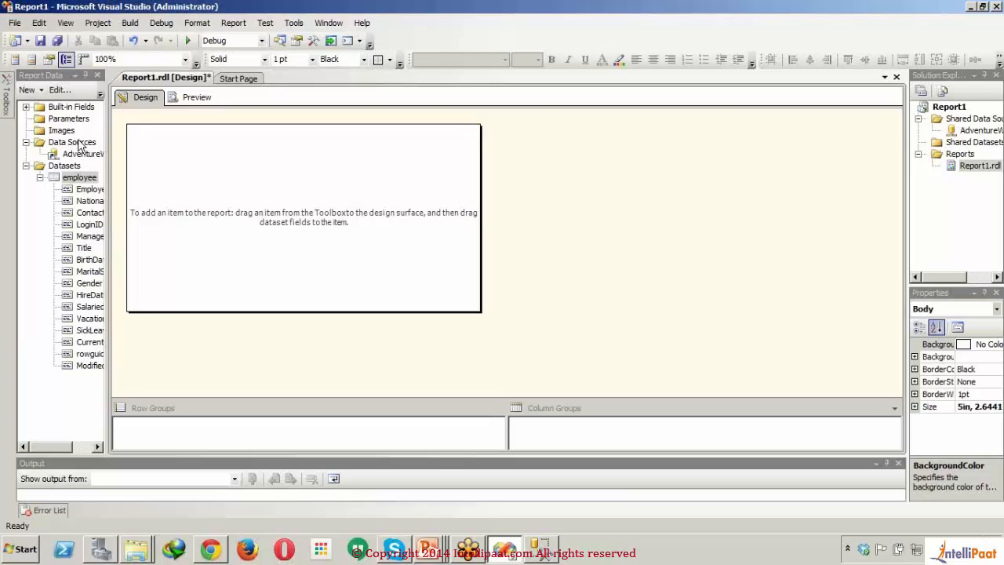
left_click(25, 107)
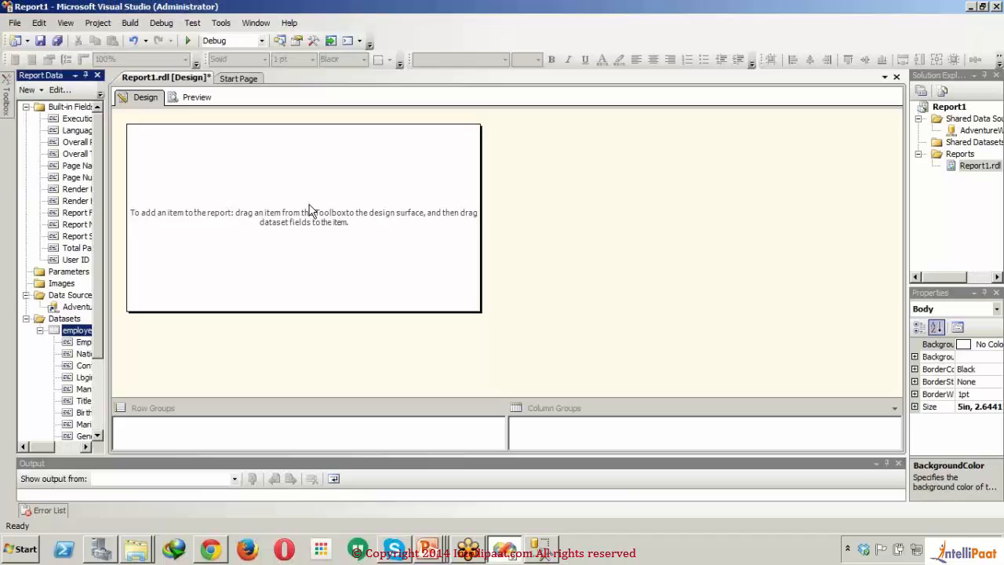
Step: Insert a page header and a page footer into the report
right_click(318, 209)
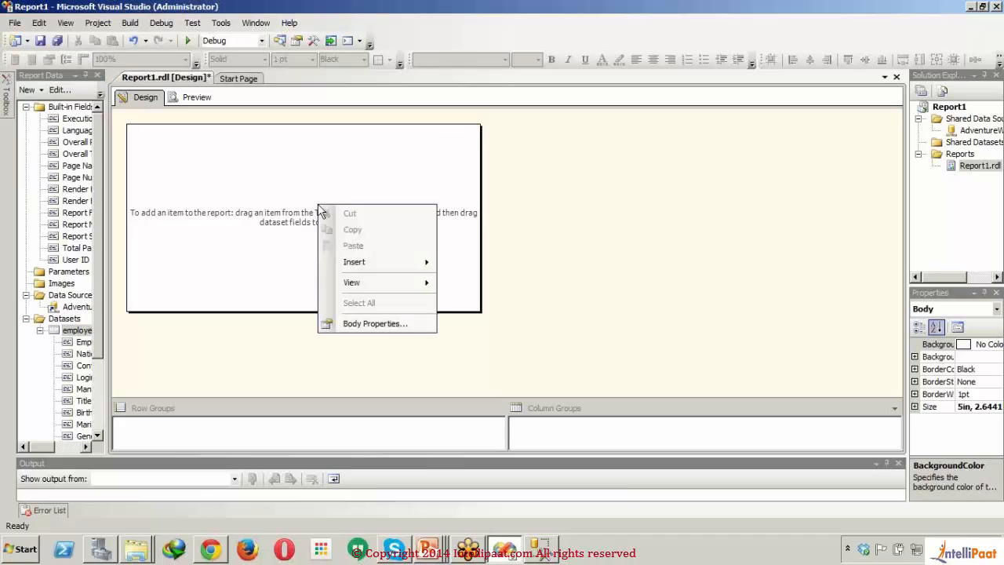
mouse_move(428, 263)
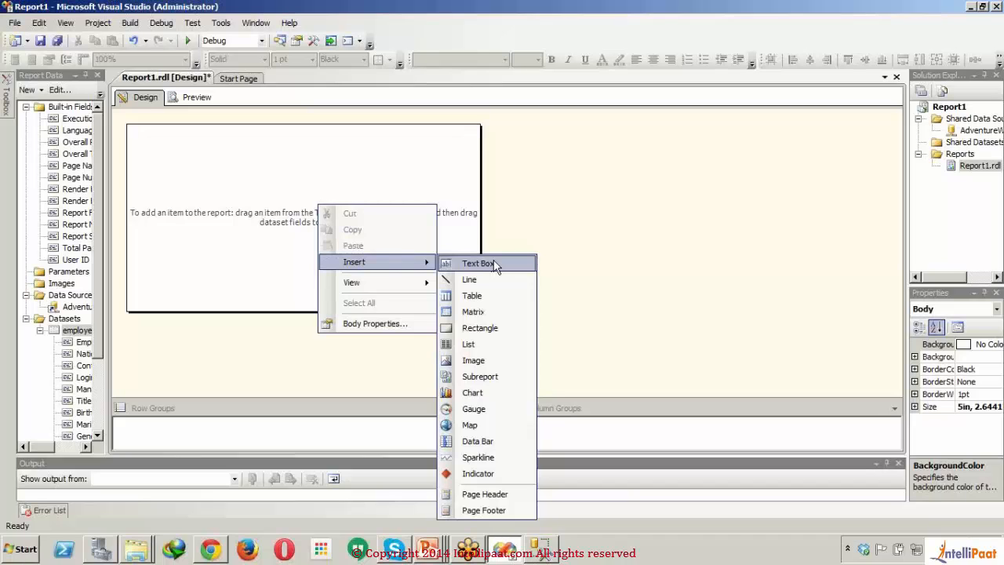
left_click(485, 494)
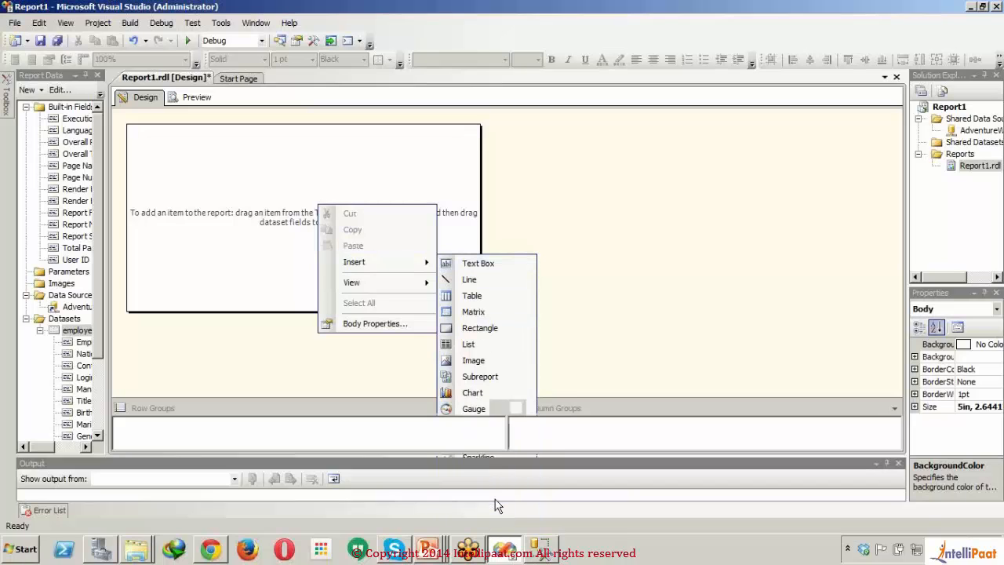
right_click(343, 268)
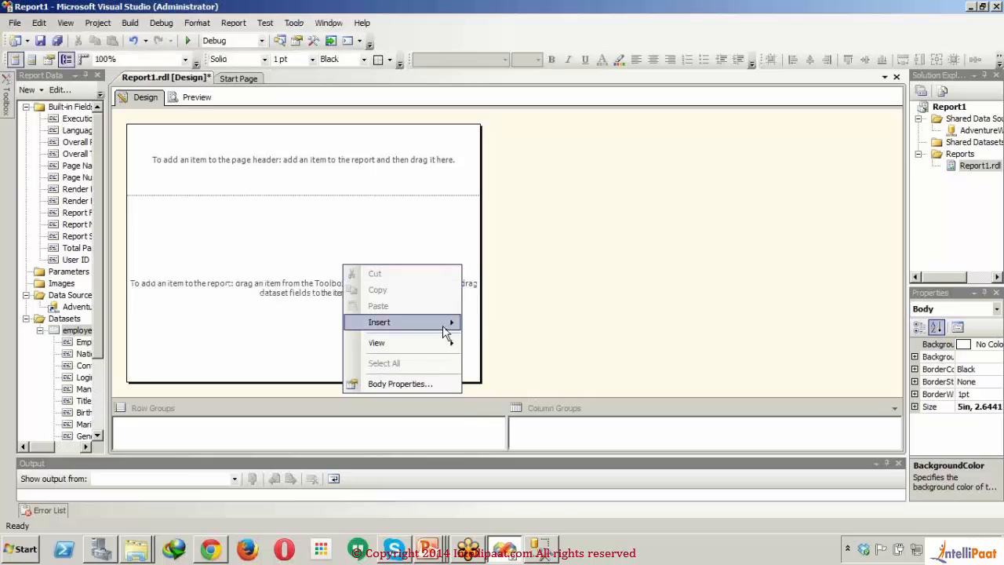
mouse_move(444, 322)
left_click(508, 522)
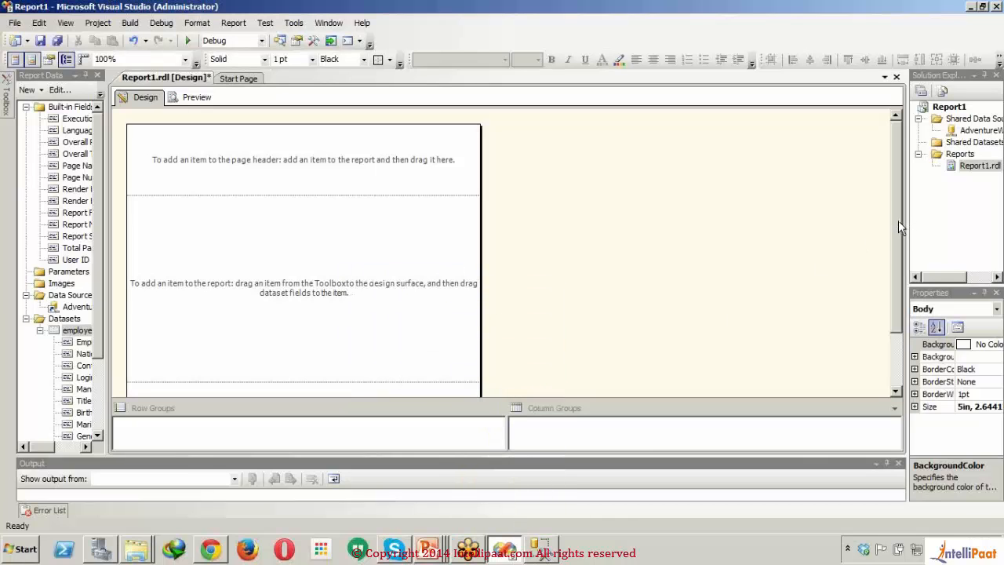
left_click_drag(899, 220, 898, 288)
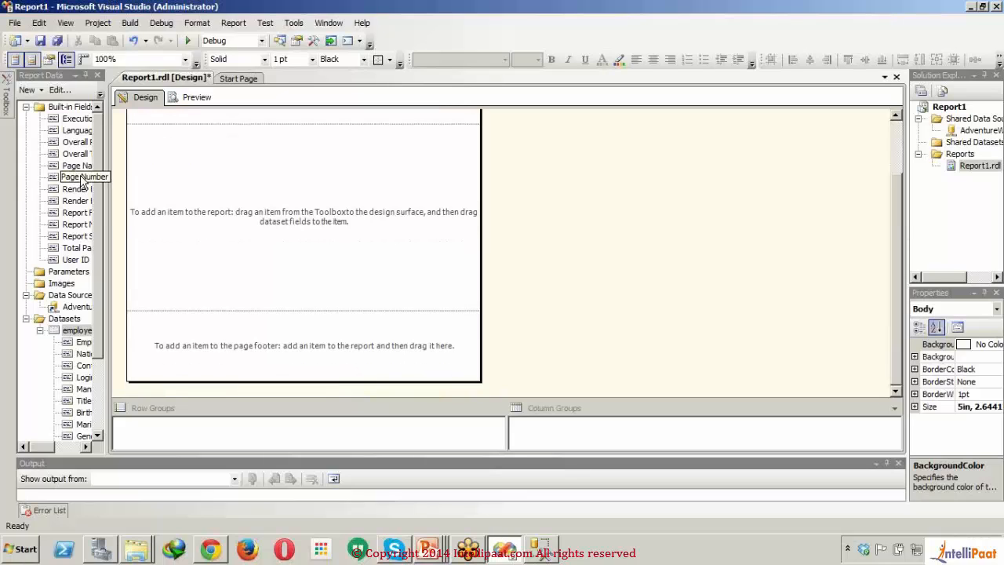
Step: Place the built-in Page Number field on the right side of the page footer and shrink the footer's height around it
left_click_drag(84, 179, 402, 328)
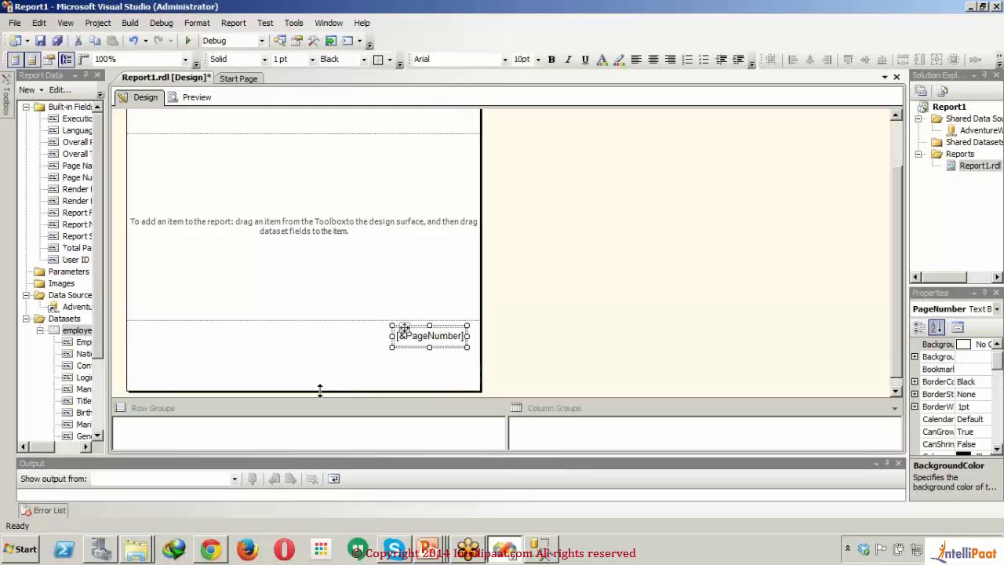
left_click_drag(318, 390, 319, 345)
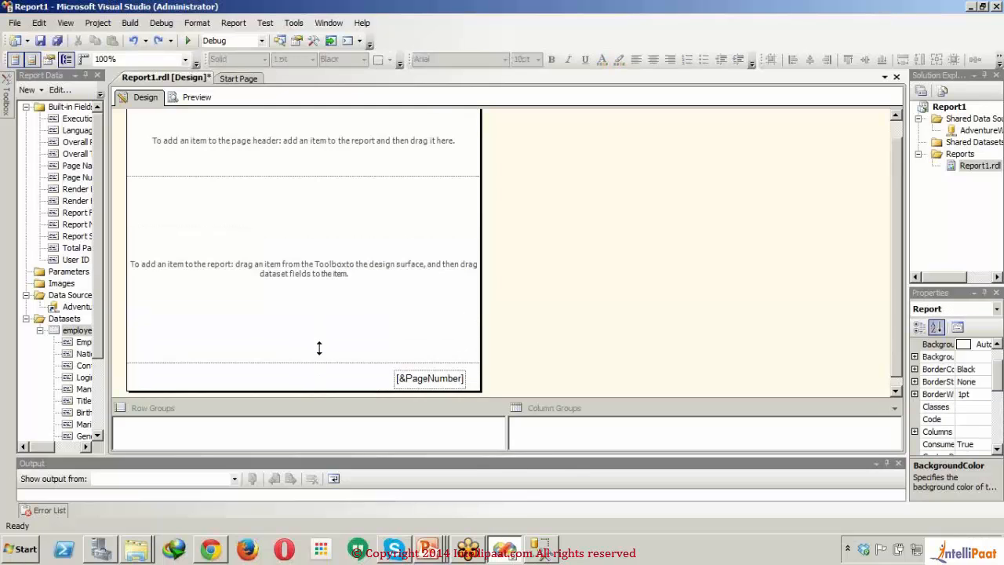
Step: Add a wide text box to the page header and enter the title Employee Report in it
left_click(290, 149)
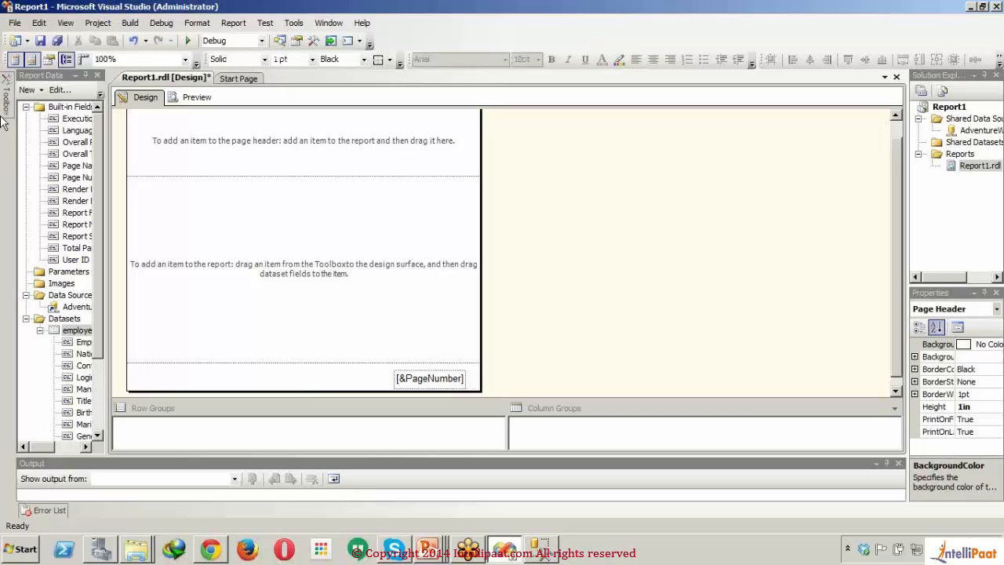
mouse_move(4, 113)
left_click_drag(51, 115, 187, 117)
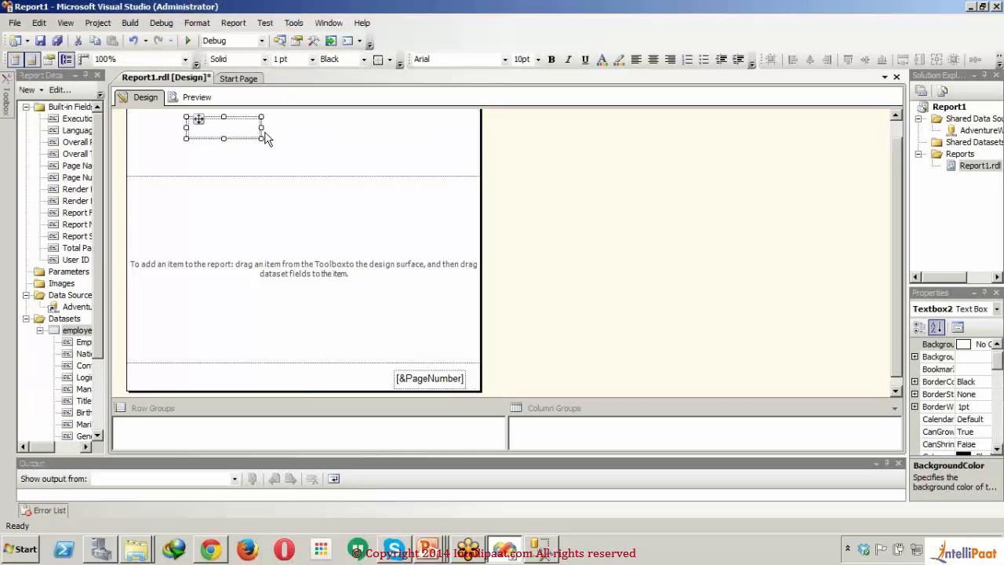
left_click_drag(260, 128, 441, 161)
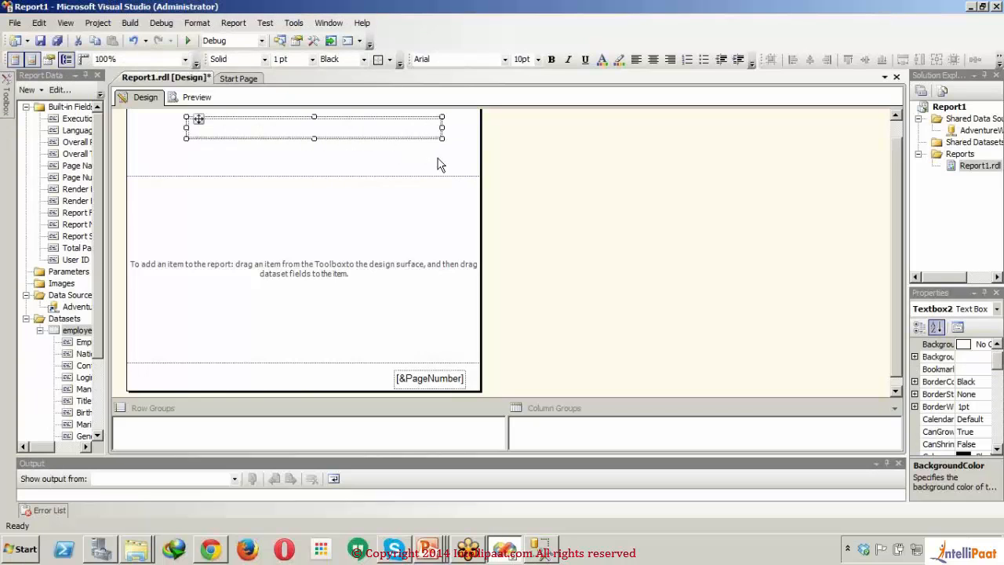
left_click(350, 128)
type("Em")
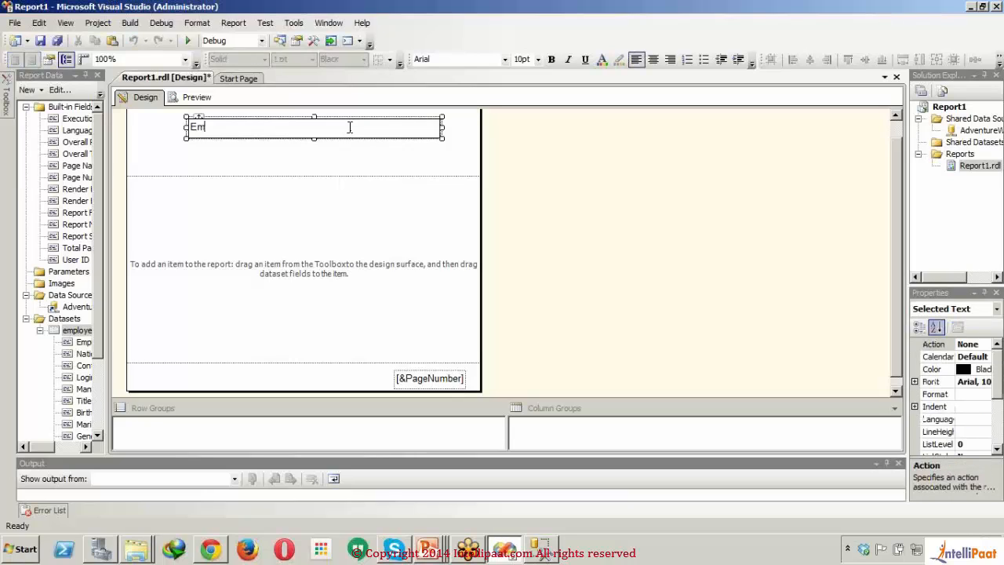
type("ployee Report")
left_click_drag(350, 127, 96, 148)
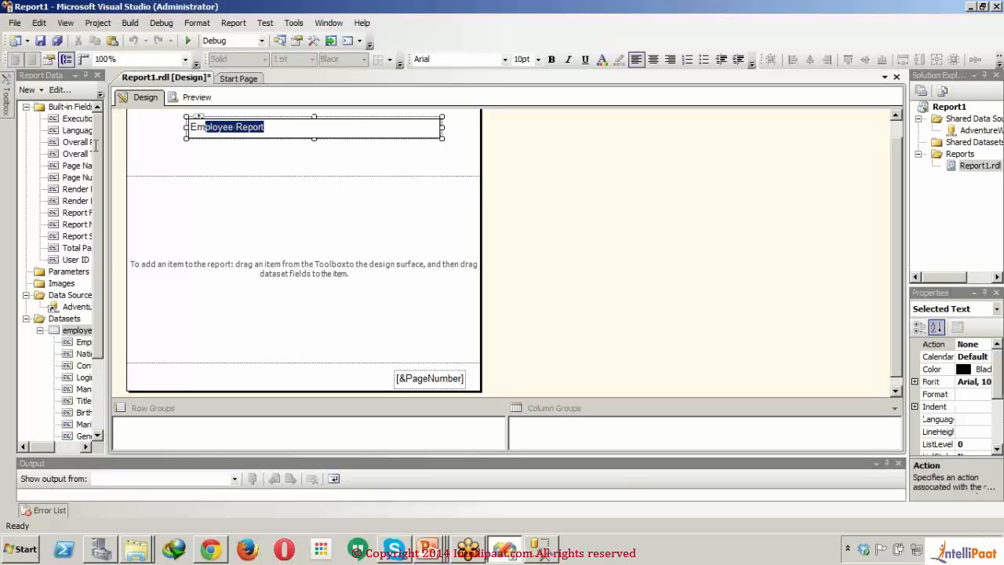
left_click(442, 151)
Step: Format the Employee Report title as 14pt bold and make its text box taller
left_click(387, 132)
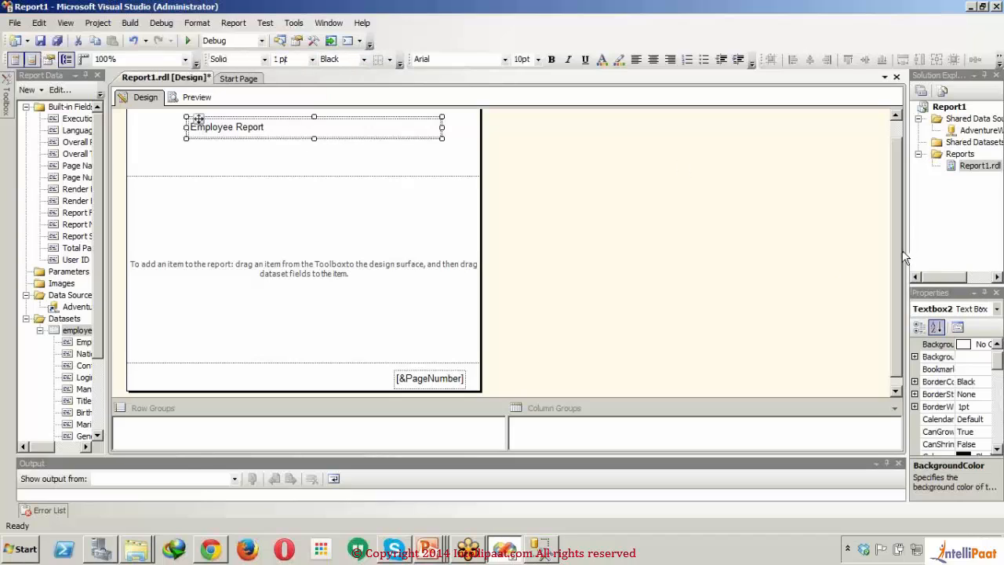
left_click_drag(907, 256, 768, 308)
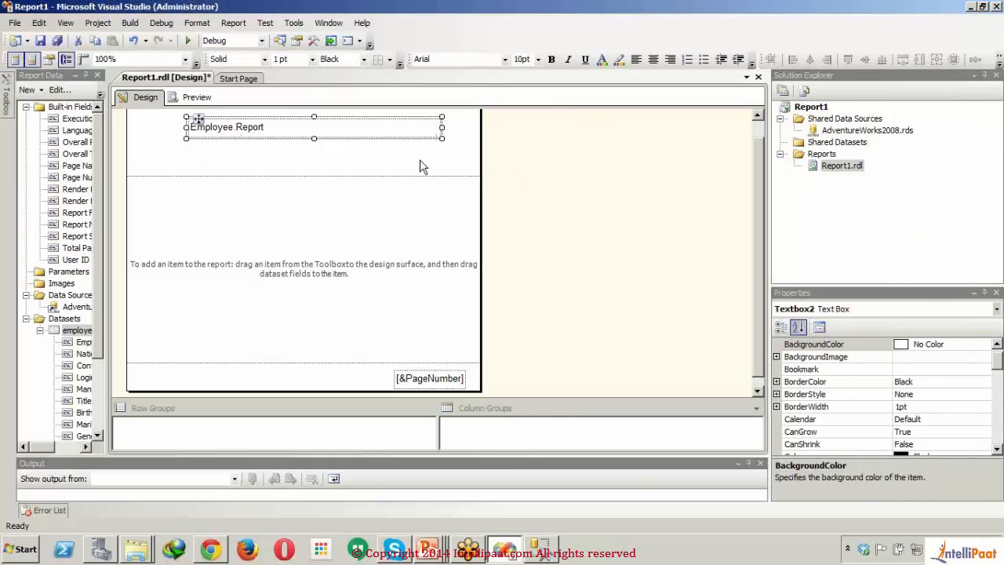
left_click(460, 152)
left_click(417, 133)
left_click(538, 59)
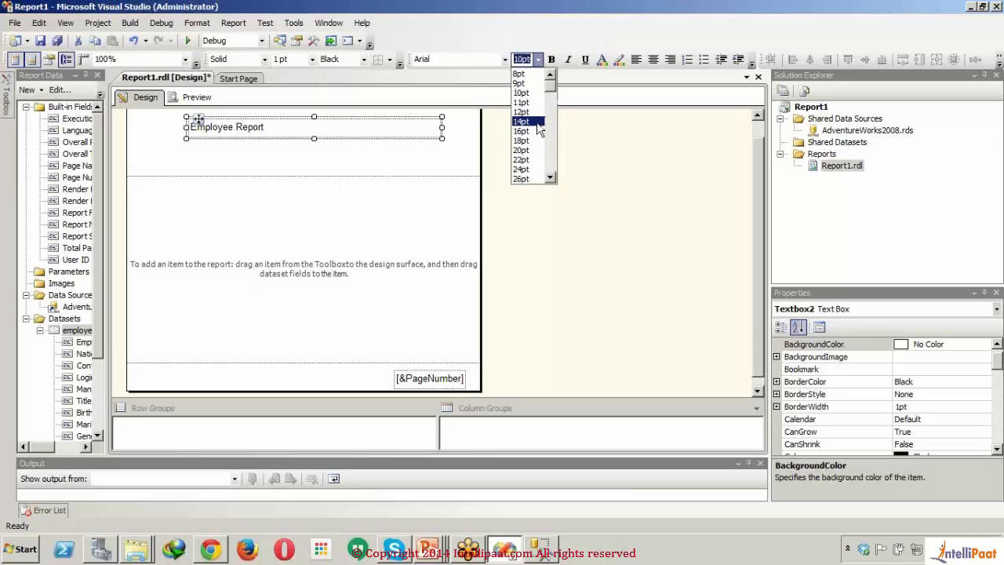
left_click(539, 124)
left_click(551, 61)
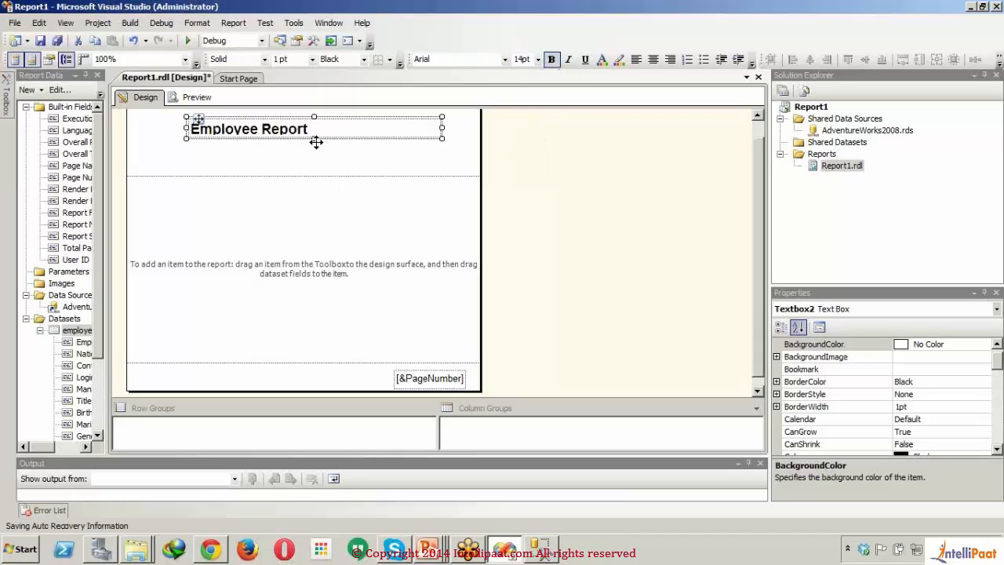
left_click_drag(314, 138, 314, 155)
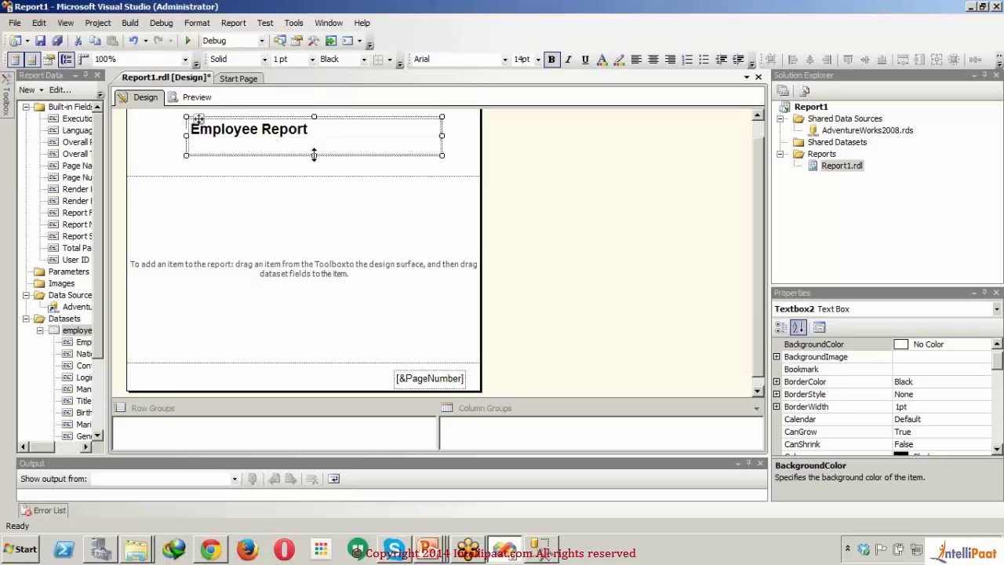
left_click(365, 60)
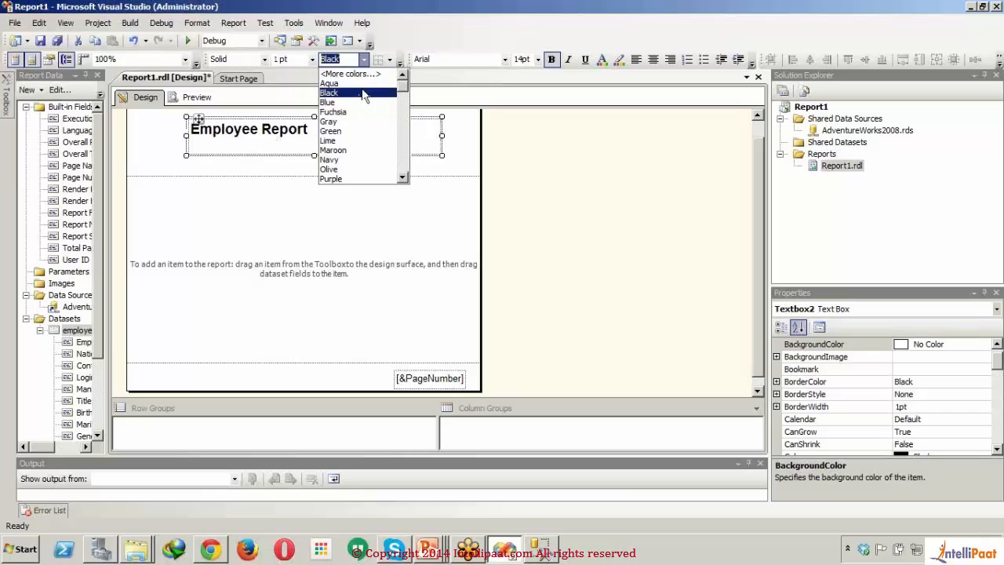
left_click(354, 138)
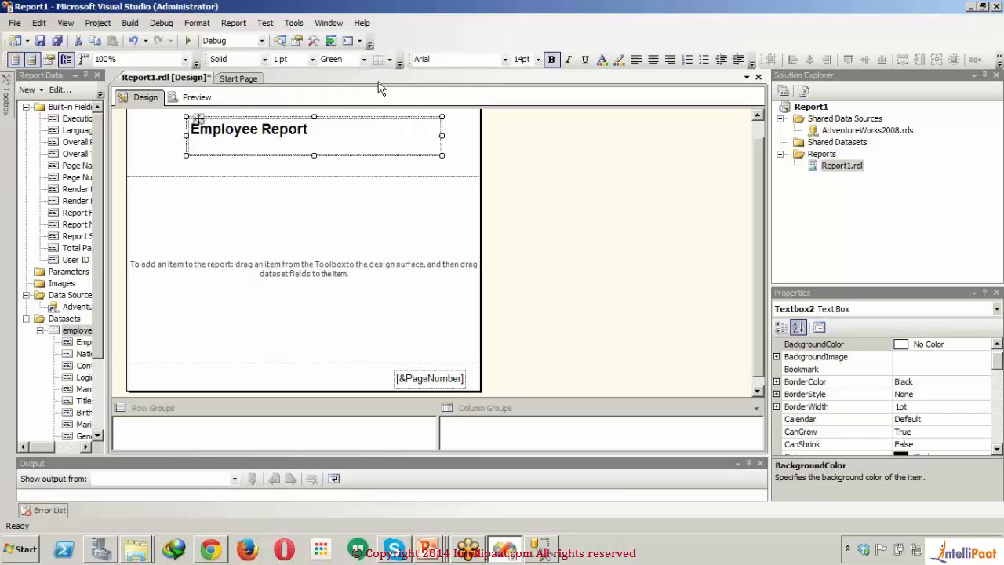
left_click(362, 145)
left_click(363, 144)
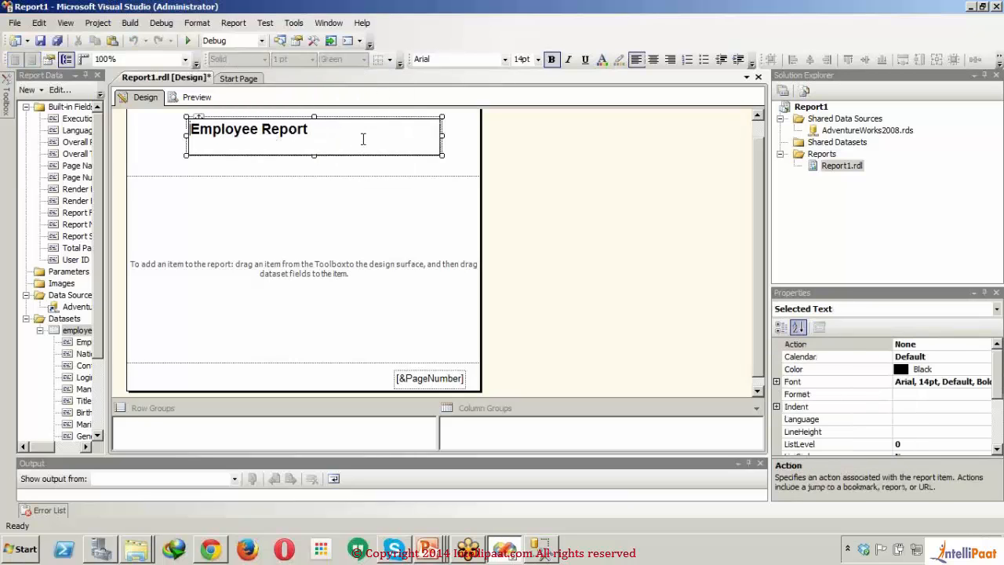
left_click(392, 165)
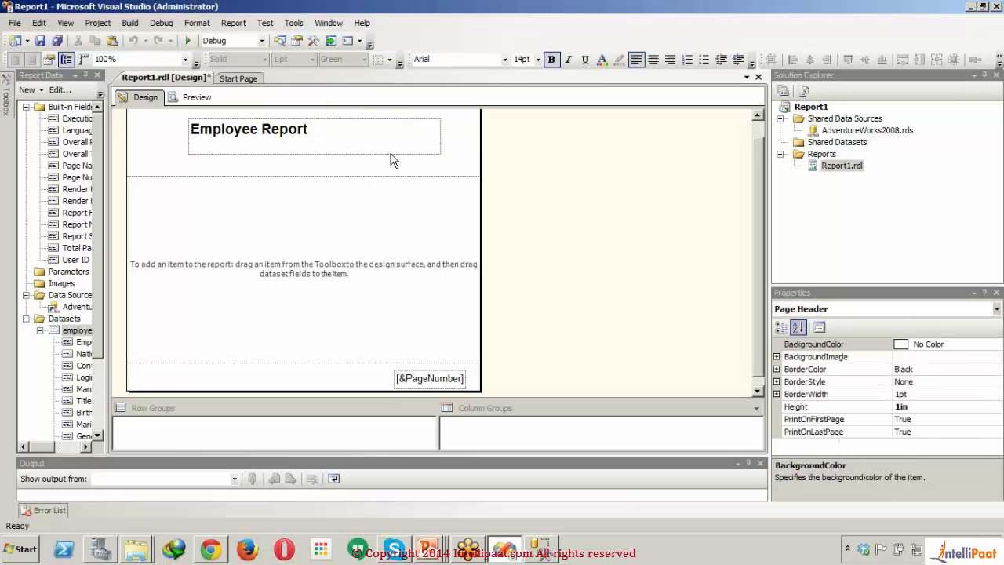
left_click(392, 154)
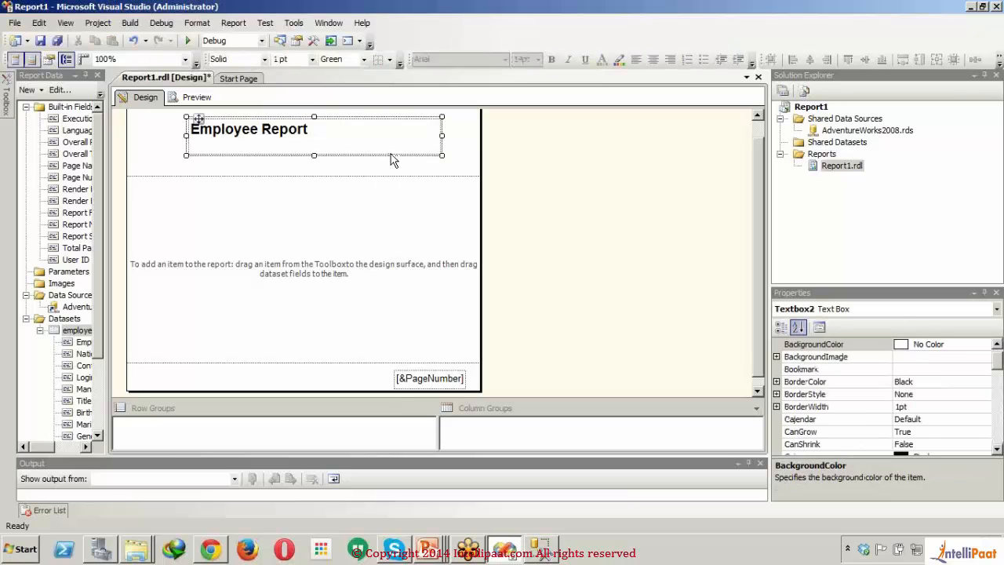
left_click(364, 59)
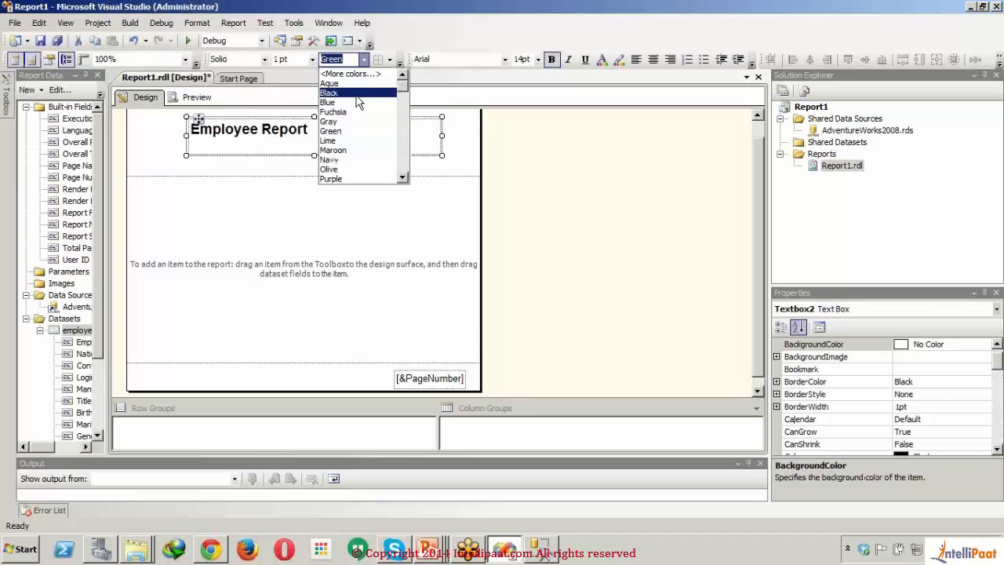
left_click(357, 92)
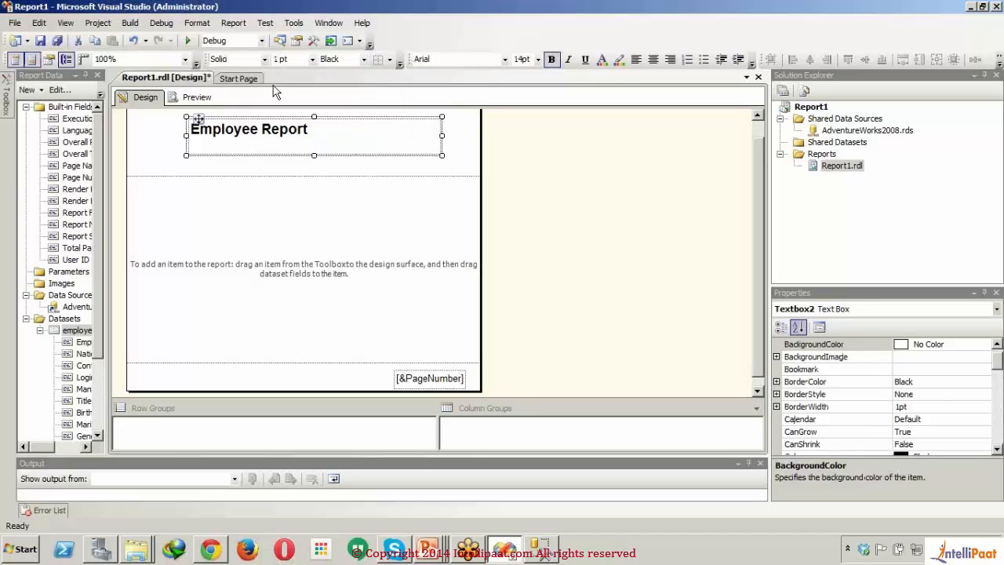
Step: Set the header title's text color to blue and its text box background to LightBlue
left_click(602, 61)
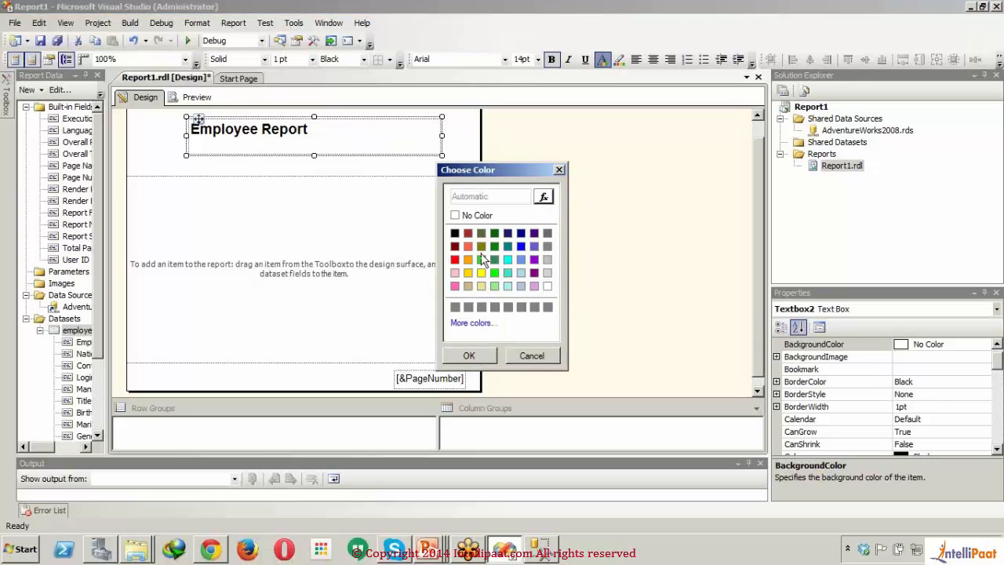
left_click(521, 249)
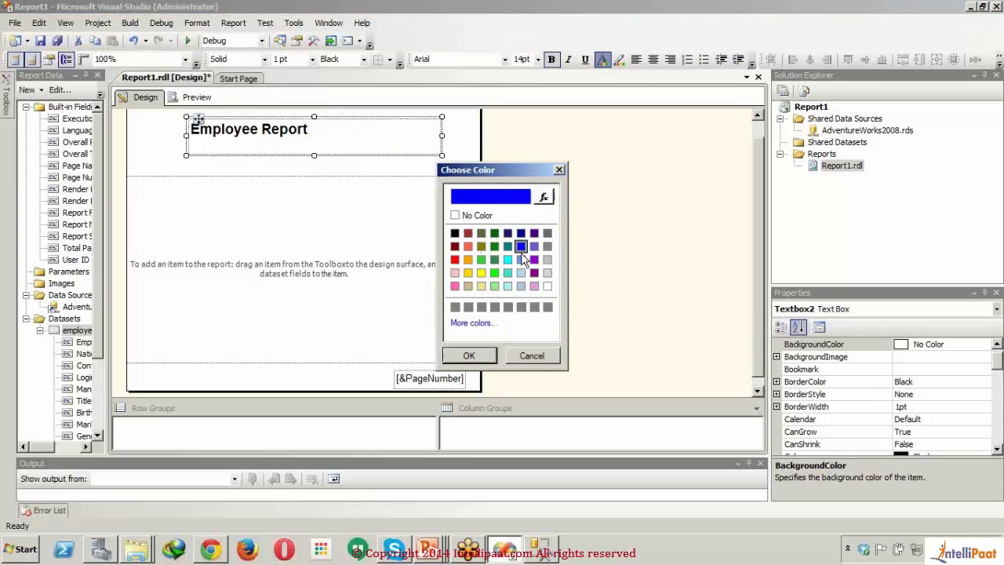
left_click(469, 356)
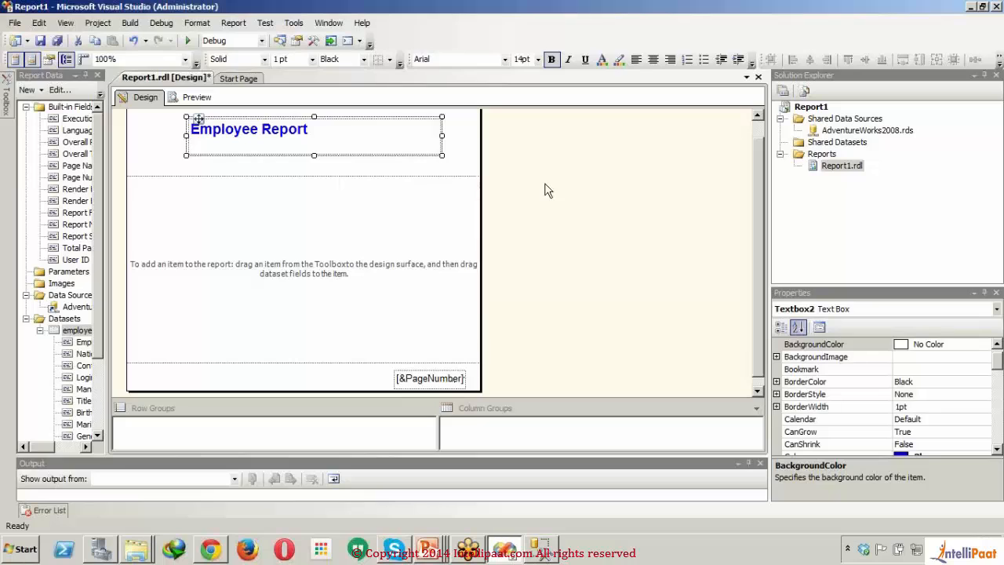
left_click(619, 60)
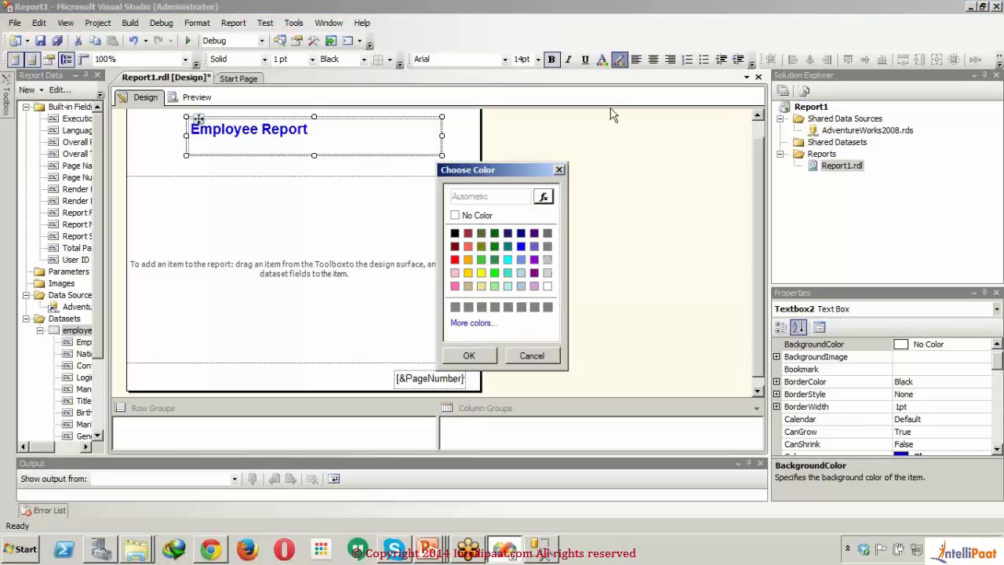
left_click(522, 274)
left_click(476, 358)
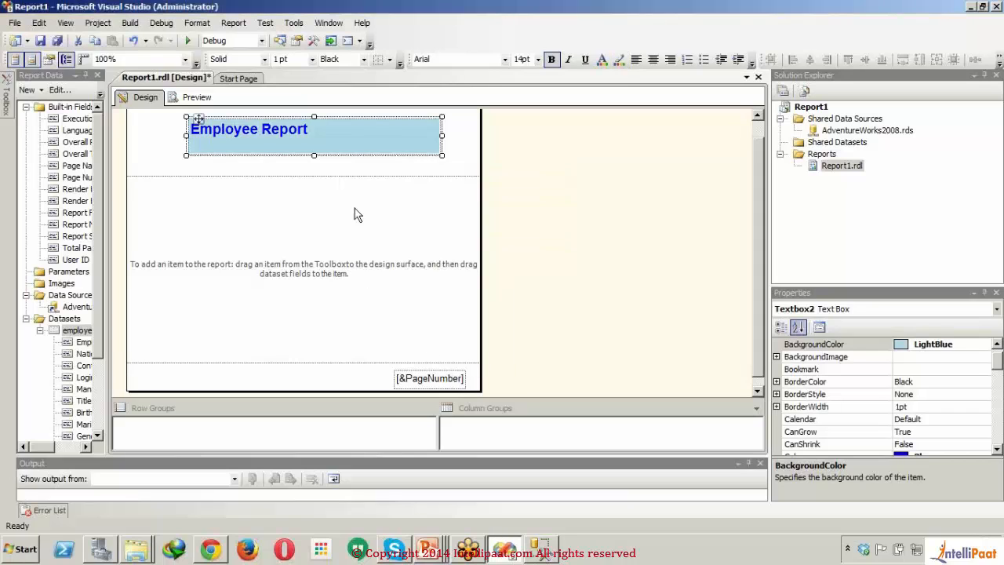
Step: Center the header title text and stretch its text box across the full width of the report
left_click(654, 61)
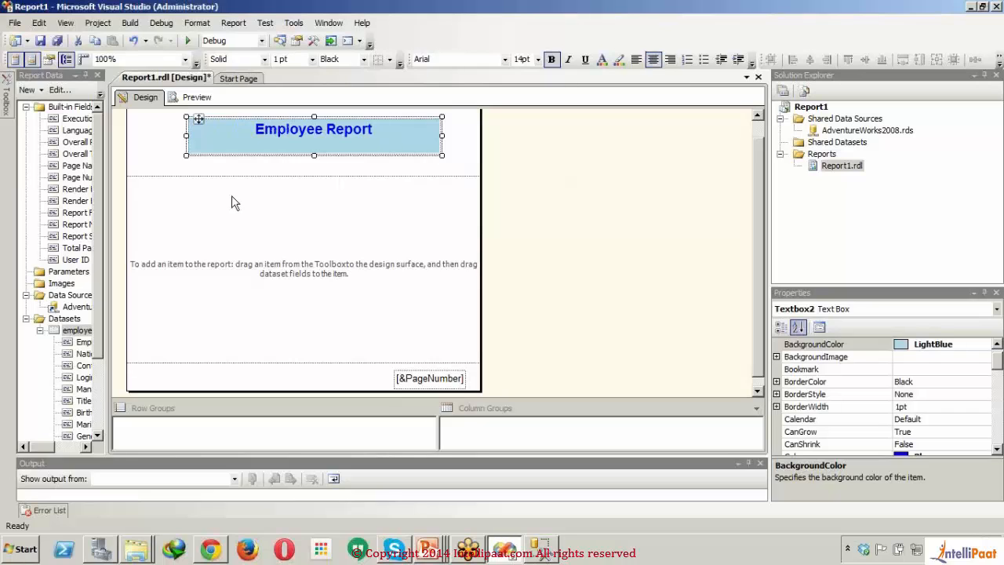
left_click_drag(186, 136, 125, 137)
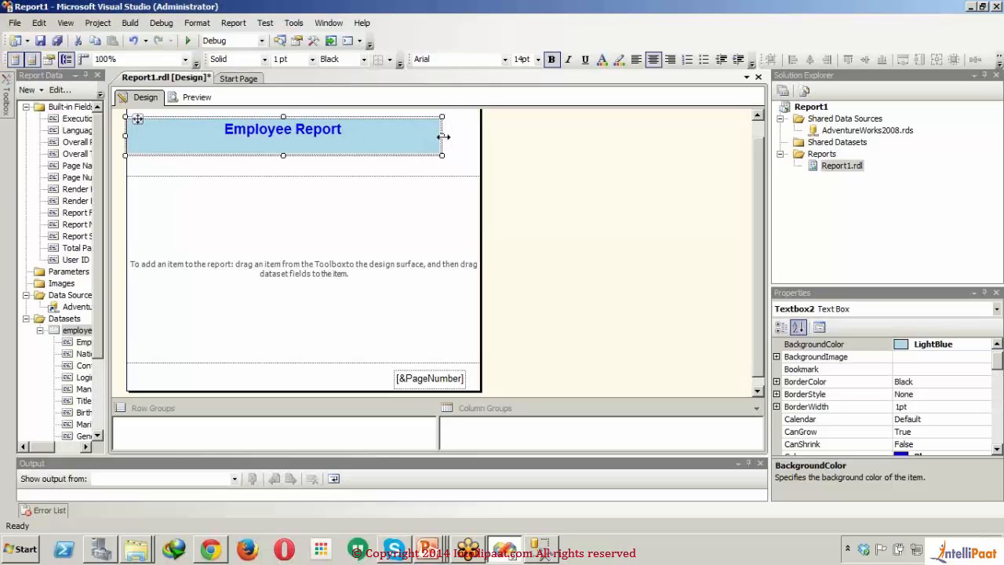
left_click_drag(444, 136, 485, 137)
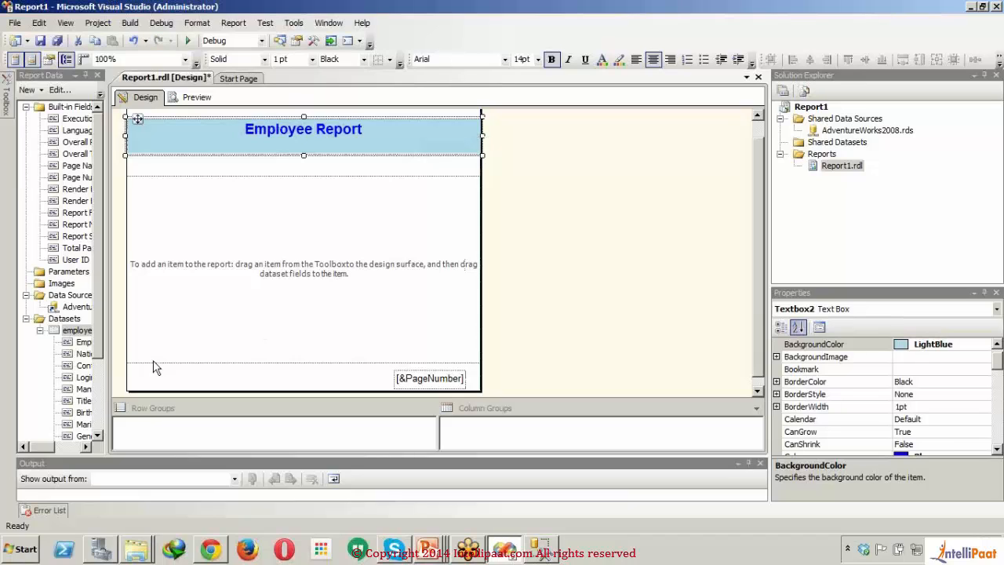
Step: Widen the Report Data area to show the full field names and insert a table near the top of the report body
left_click_drag(107, 329, 176, 401)
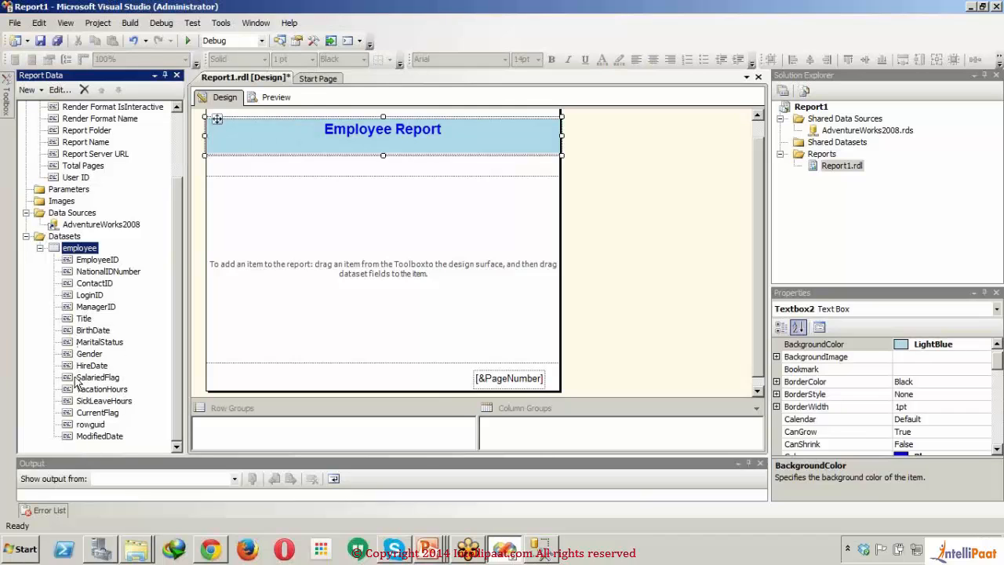
mouse_move(8, 102)
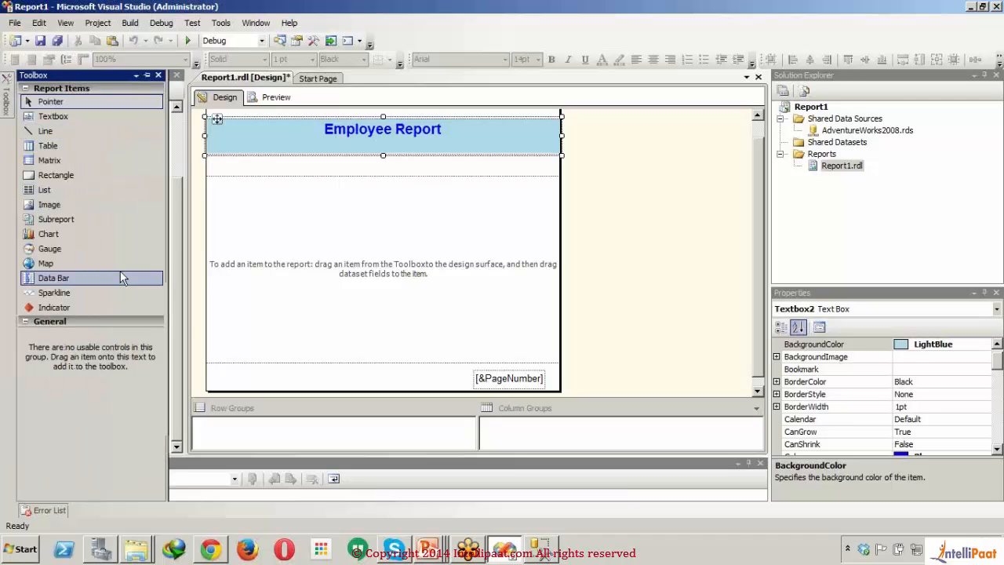
left_click_drag(65, 145, 231, 196)
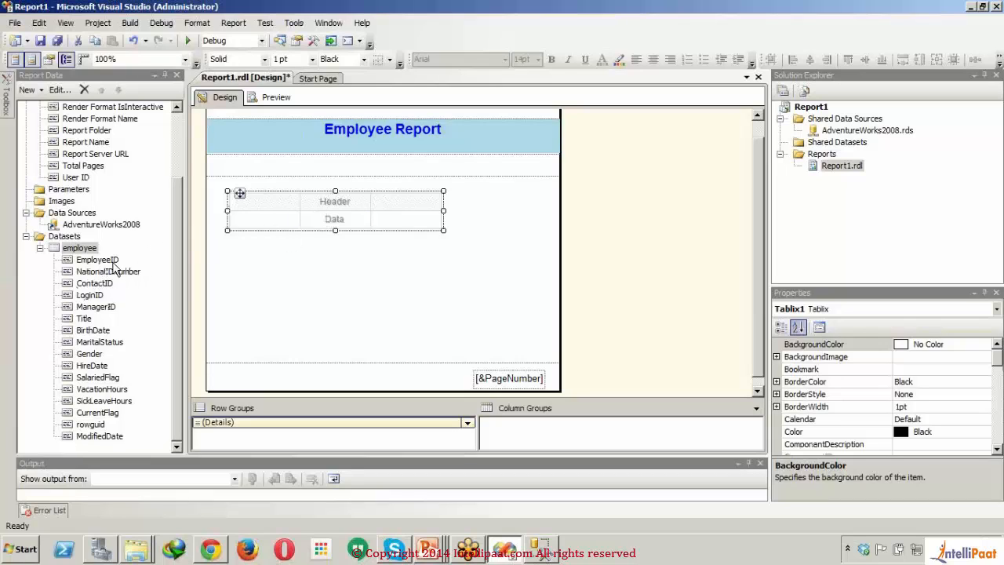
Step: Fill the table's data row with EmployeeID, NationalIDNumber, ContactID and LoginID in adjacent columns, widening the NationalIDNumber column to fit its text
left_click_drag(114, 263, 243, 226)
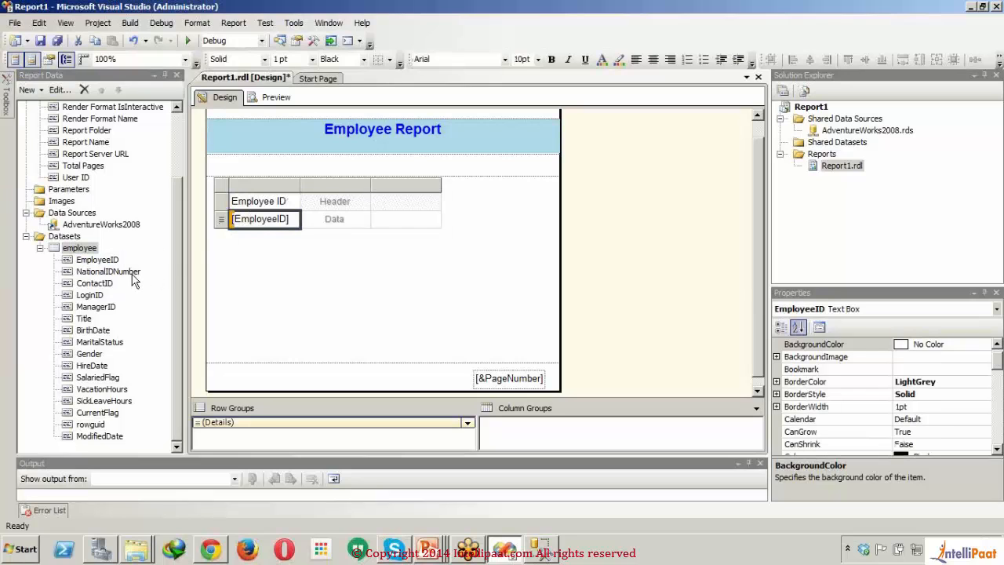
left_click_drag(132, 272, 333, 221)
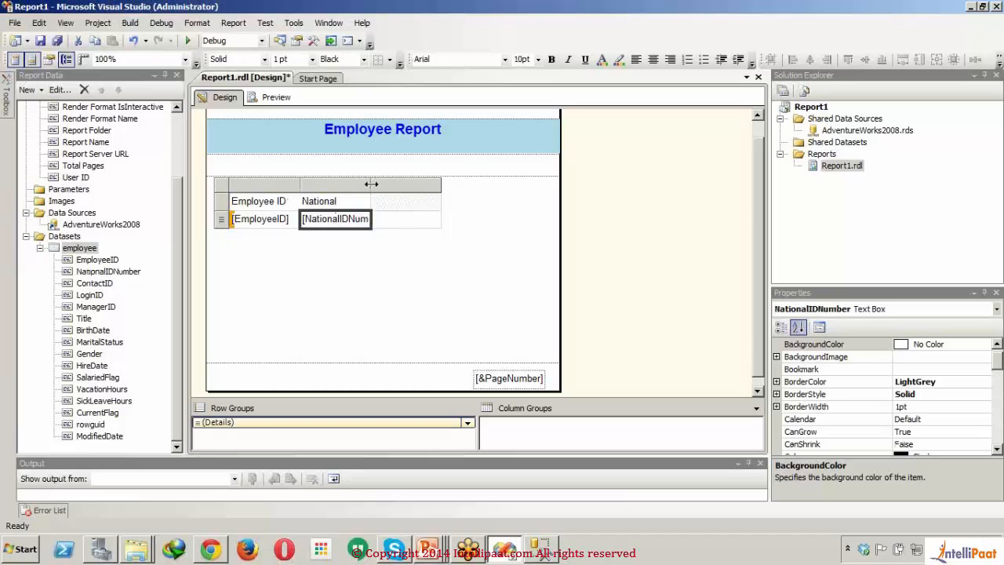
left_click_drag(371, 183, 392, 182)
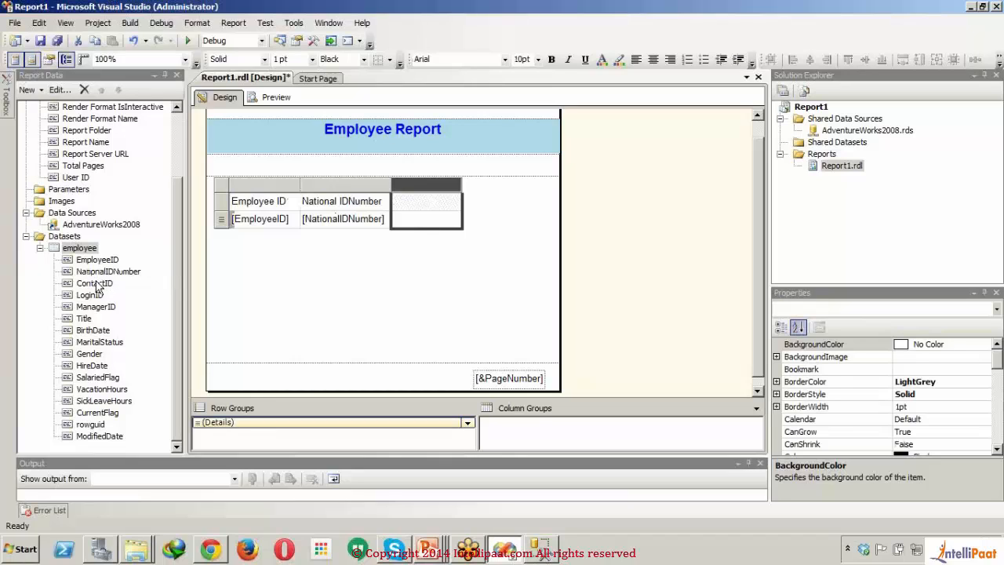
left_click_drag(96, 284, 438, 217)
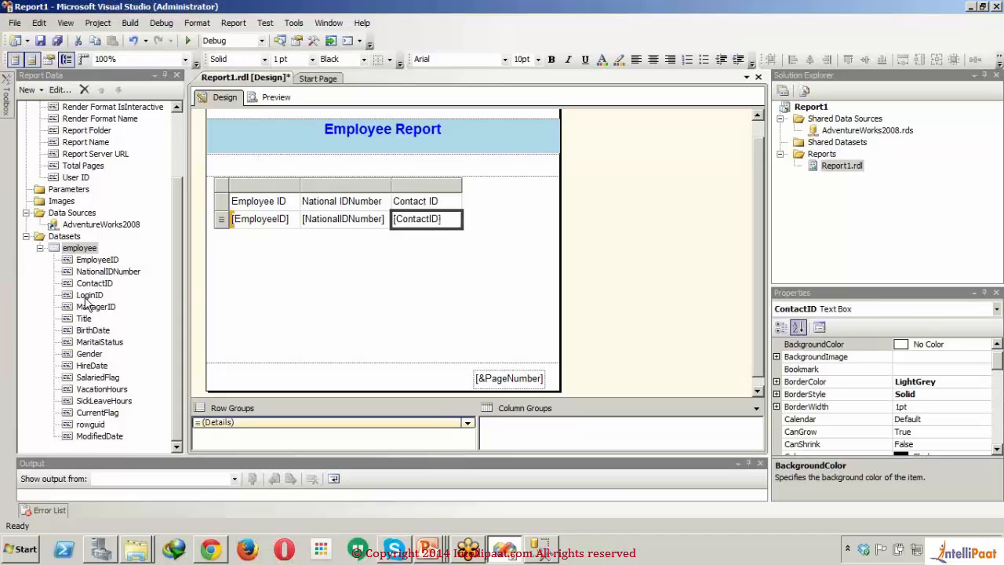
left_click_drag(86, 299, 459, 227)
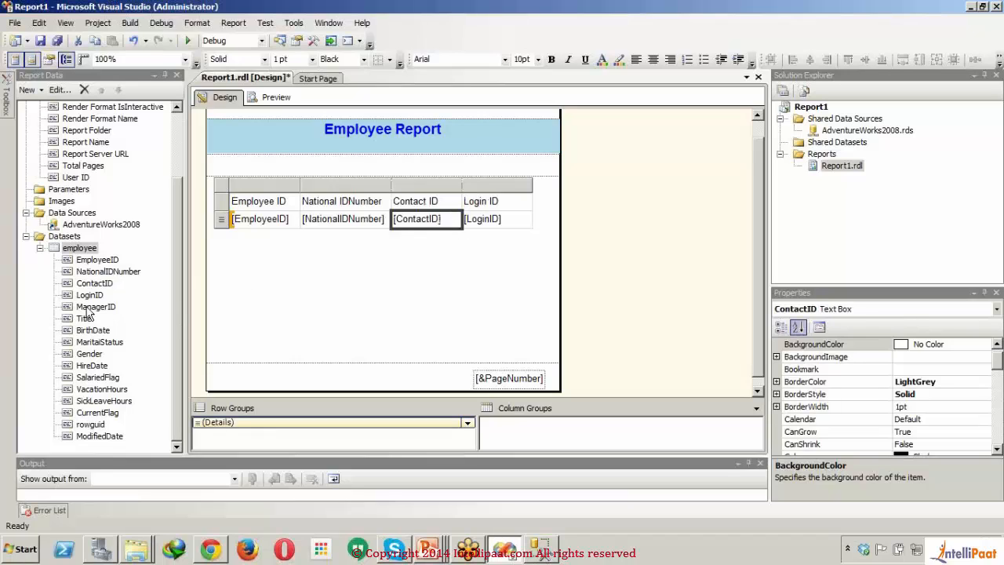
Step: Add ManagerID between ContactID and LoginID in the table, widen the report, and append MaritalStatus and Gender as the last columns
left_click_drag(88, 309, 469, 225)
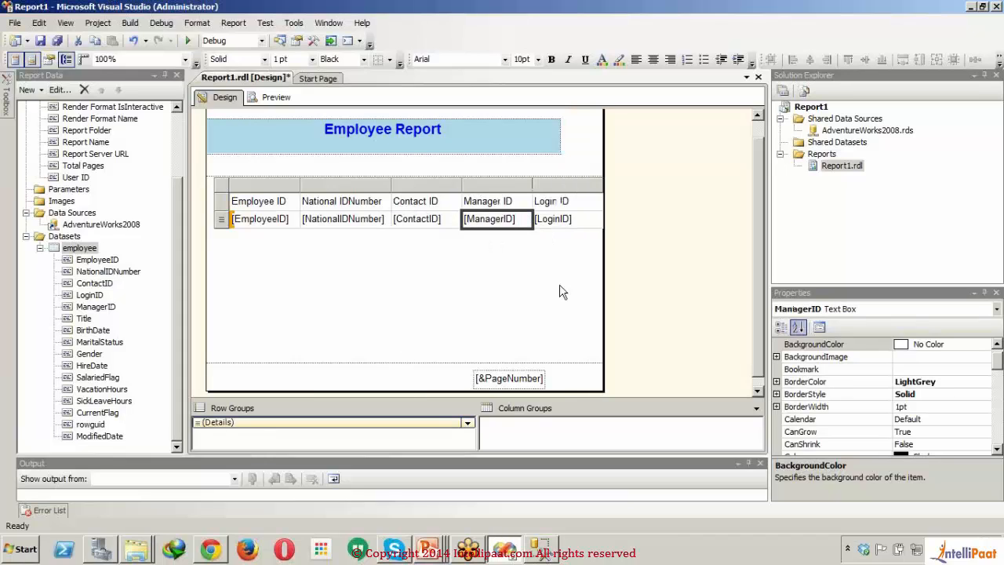
left_click_drag(601, 280, 684, 298)
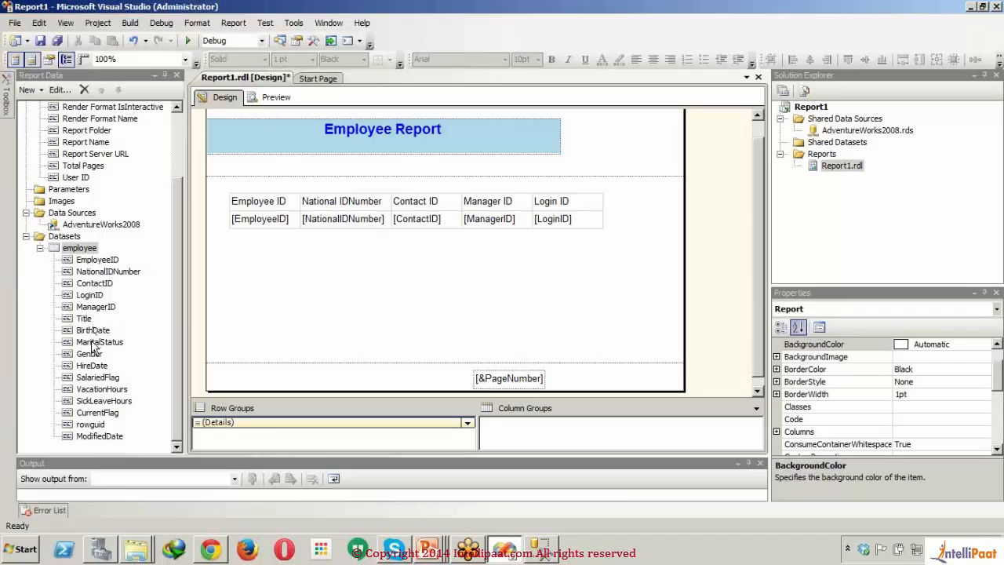
left_click_drag(446, 260, 598, 222)
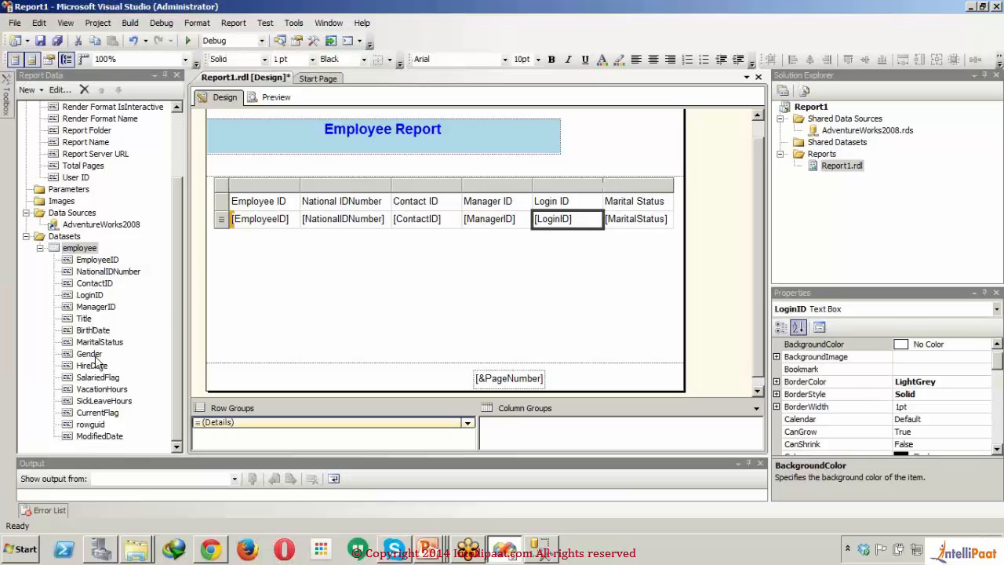
left_click_drag(95, 357, 675, 223)
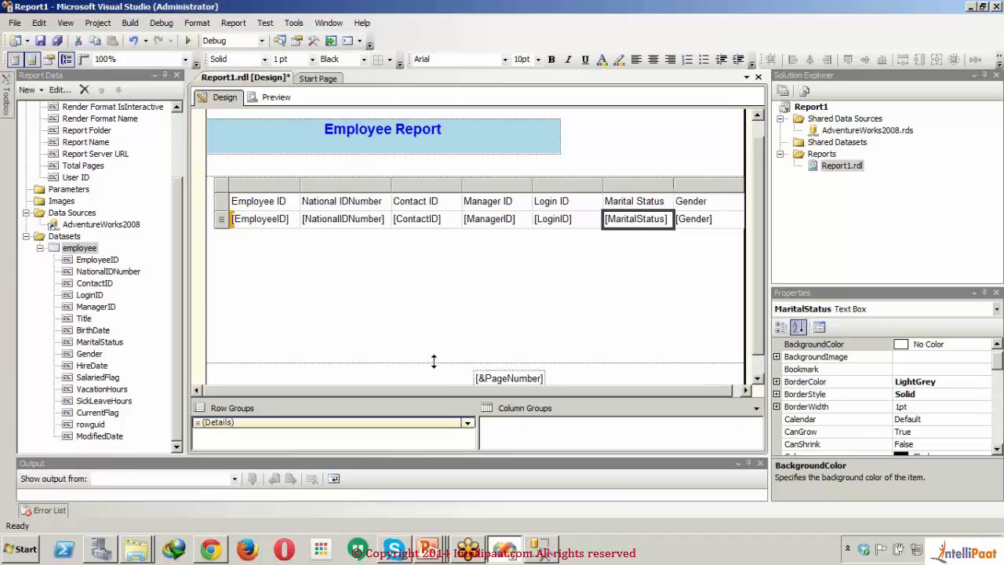
Step: Shorten the report body to end just below the table and widen the report slightly beyond the Gender column
left_click_drag(436, 363, 422, 239)
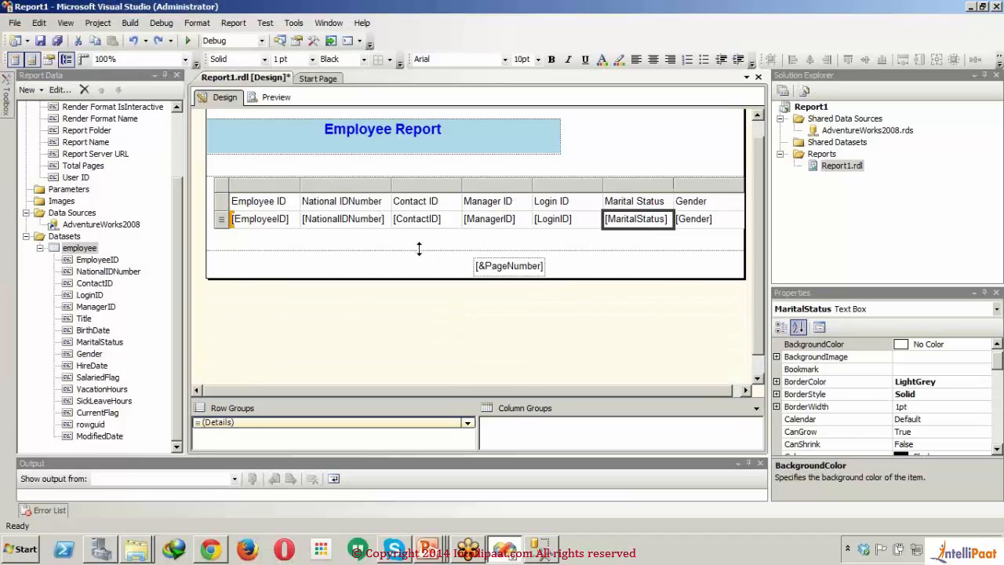
left_click(745, 201)
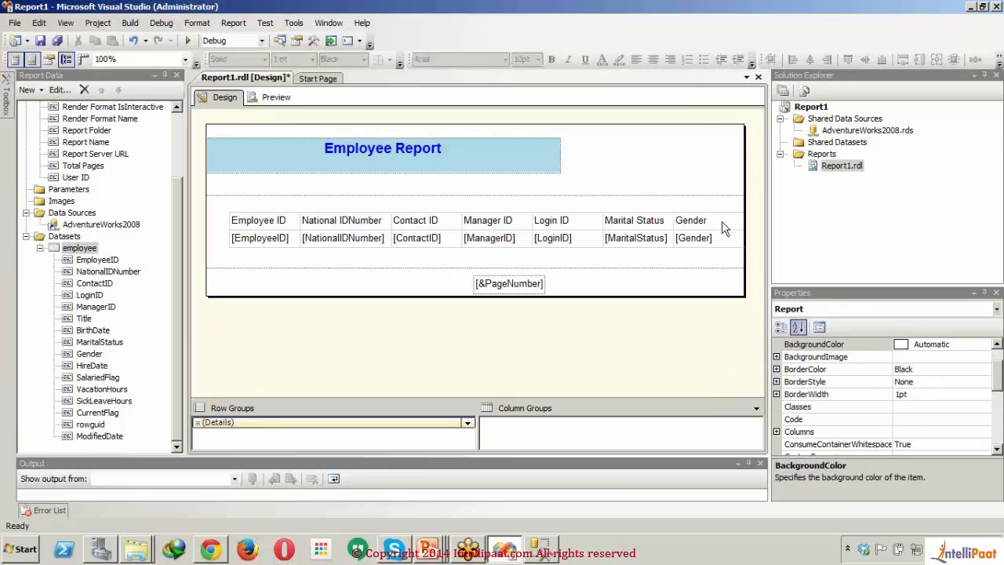
left_click(724, 224)
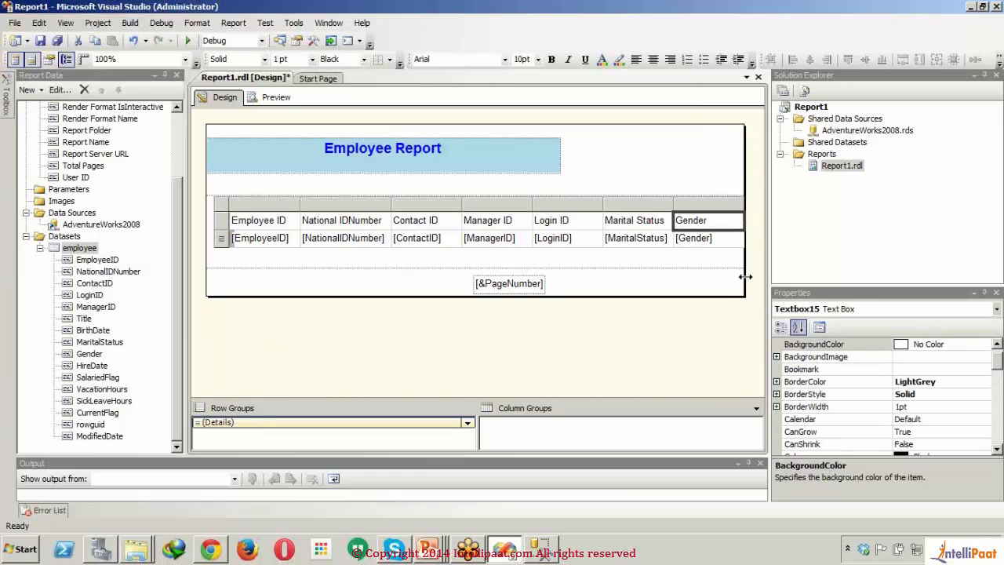
left_click_drag(745, 281, 755, 279)
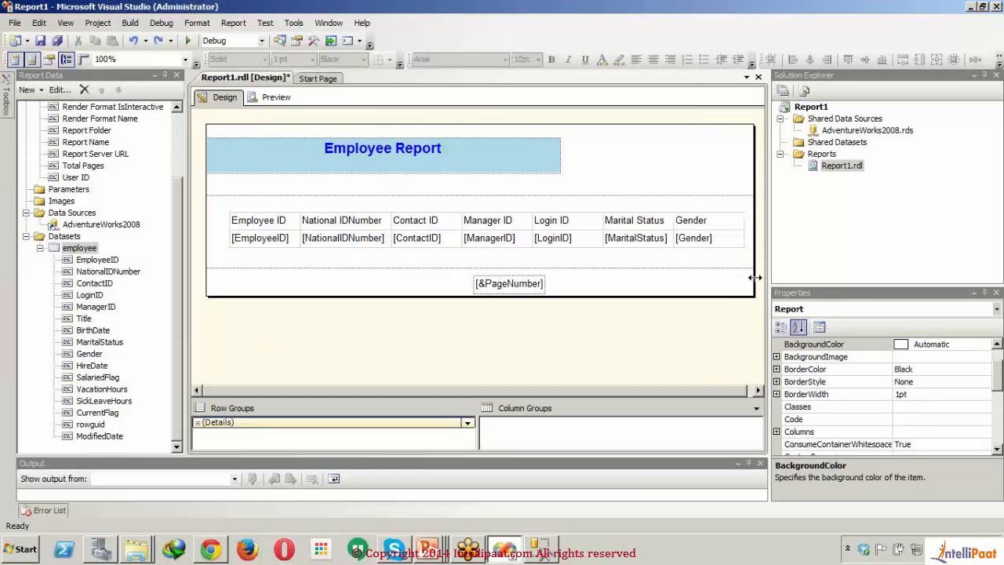
Step: Narrow the table's Gender, Marital Status, Manager ID and Contact ID columns to fit their text
left_click(742, 221)
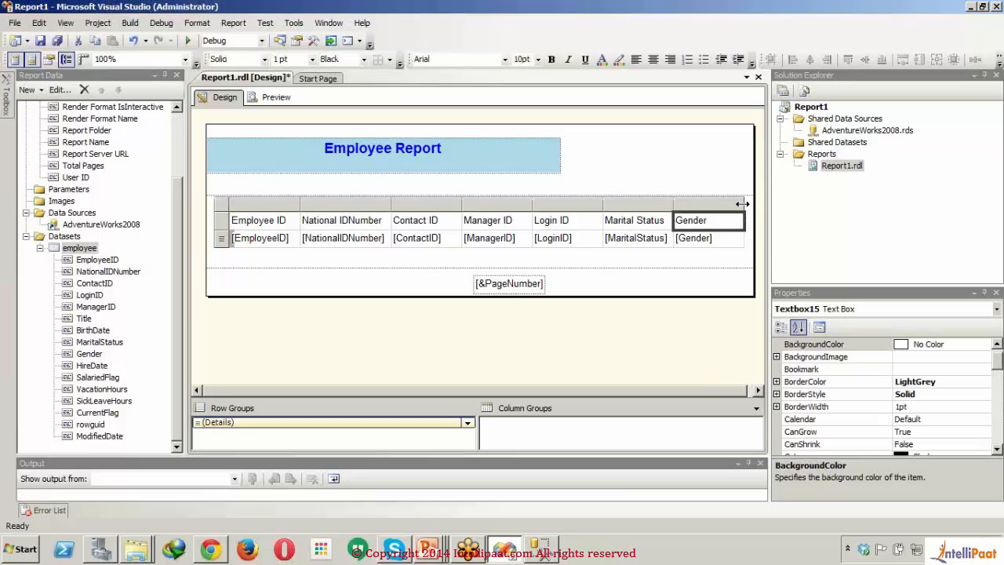
left_click_drag(745, 206, 670, 205)
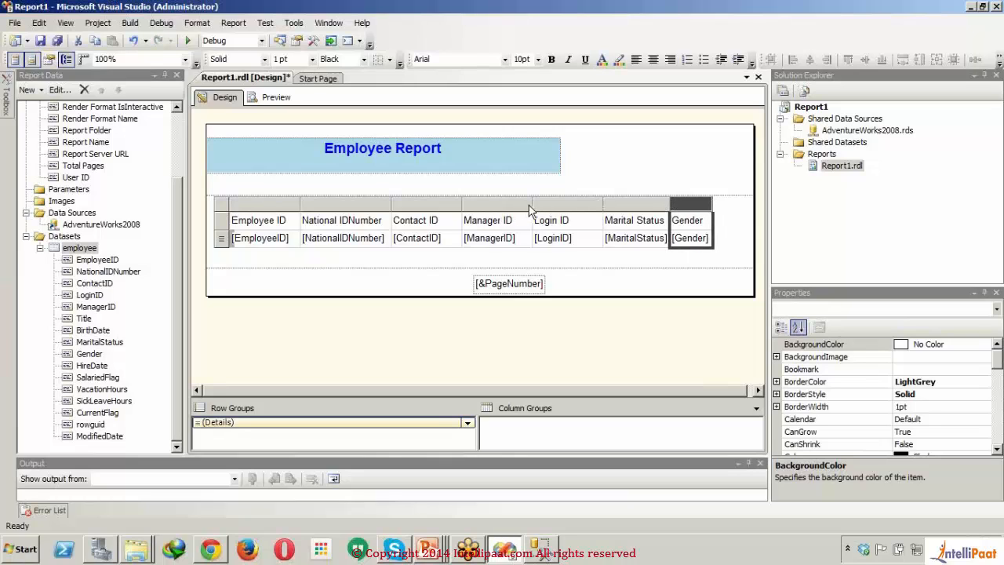
left_click_drag(531, 204, 446, 203)
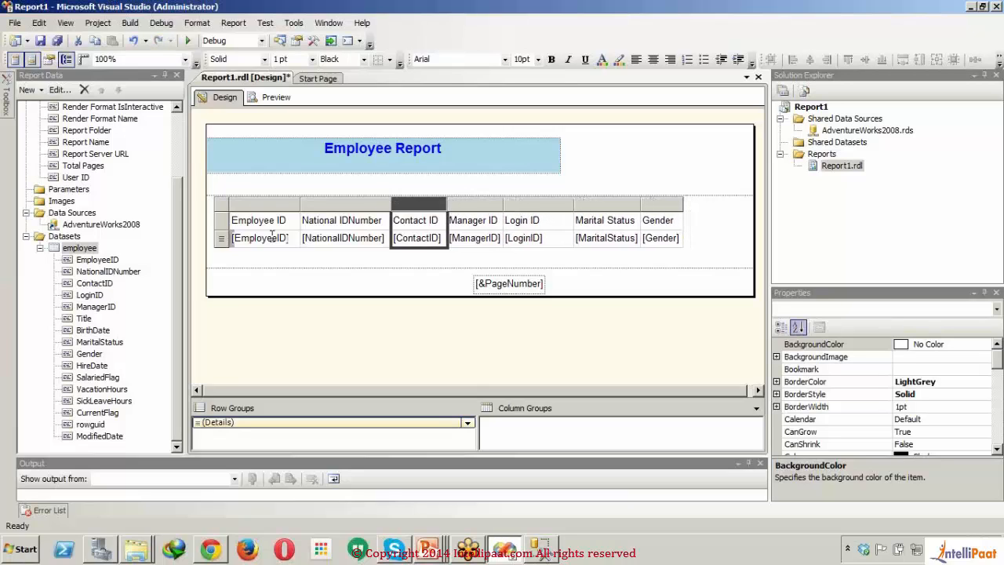
Step: Set the text color of the table's header row to dark violet
left_click(225, 222)
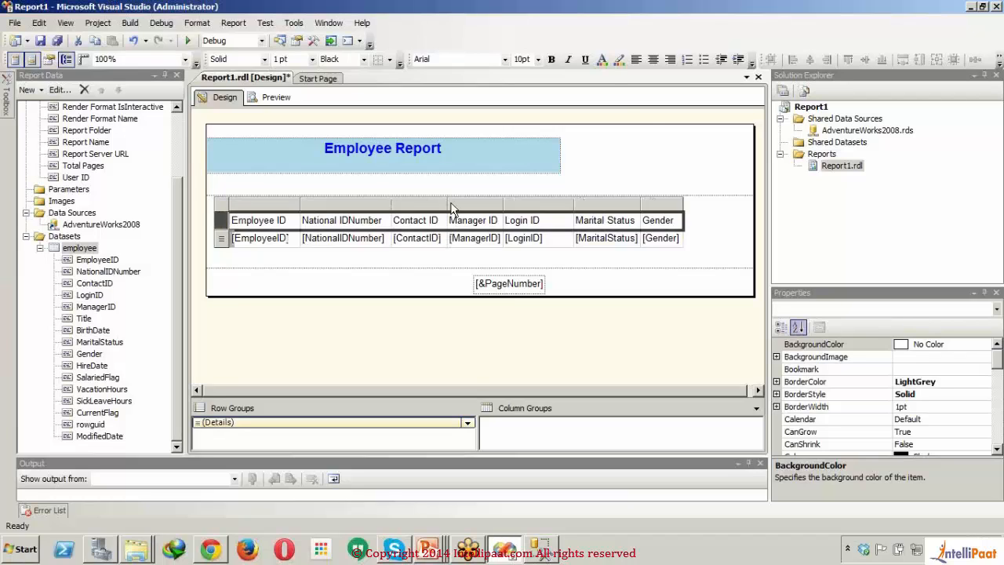
left_click(608, 62)
left_click(533, 260)
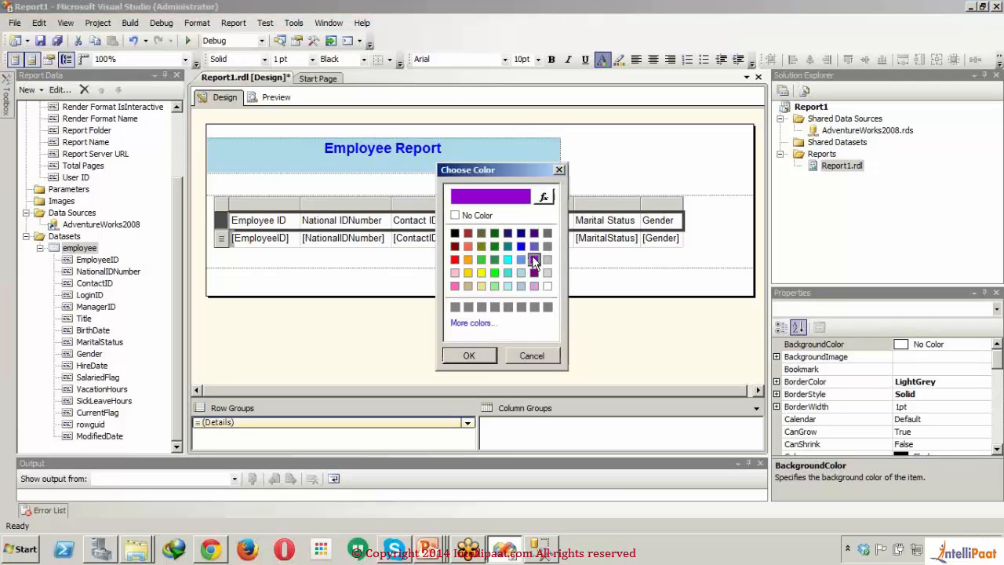
left_click(469, 356)
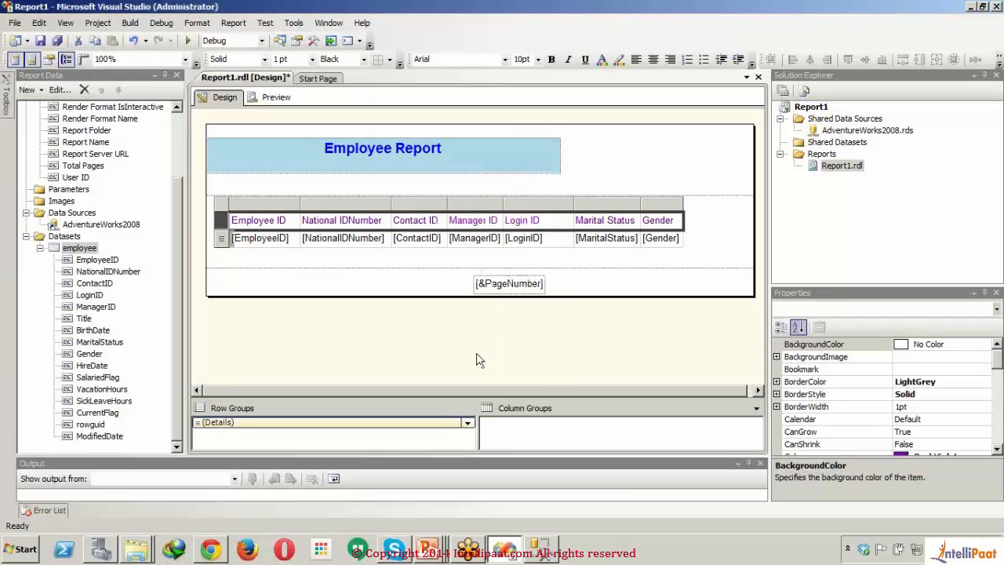
Step: Fill the background of the table's header row with Lime
left_click(619, 60)
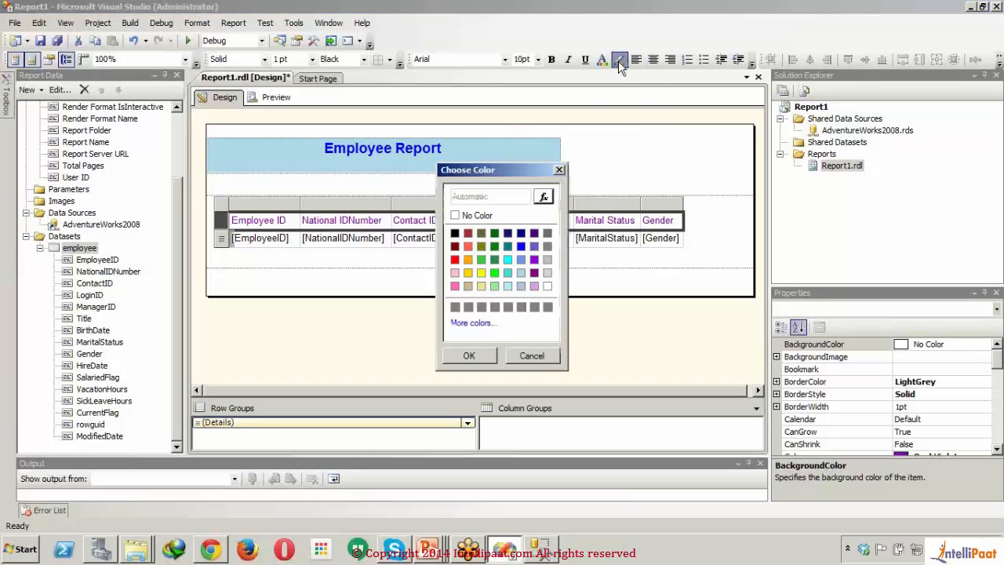
left_click(499, 272)
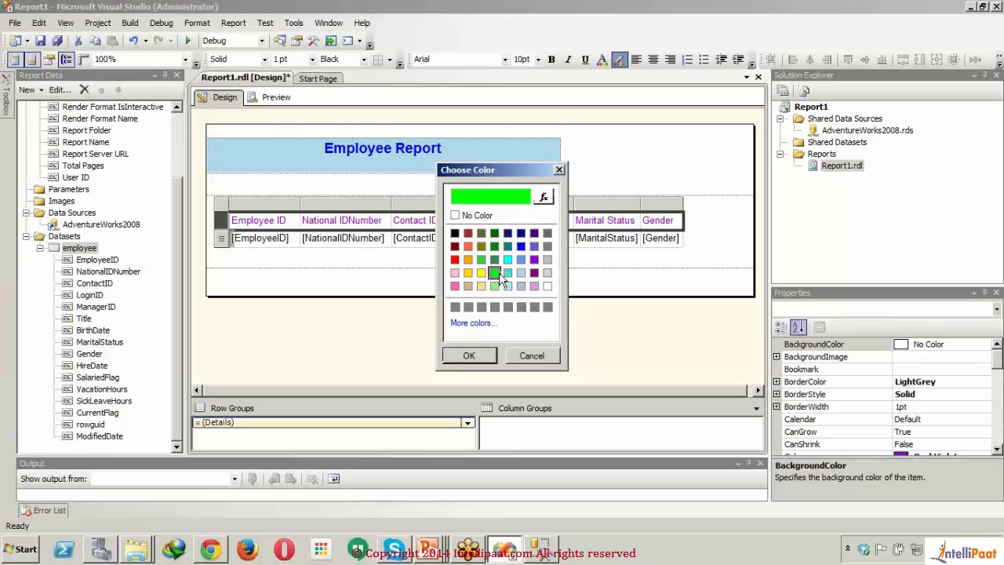
left_click(473, 358)
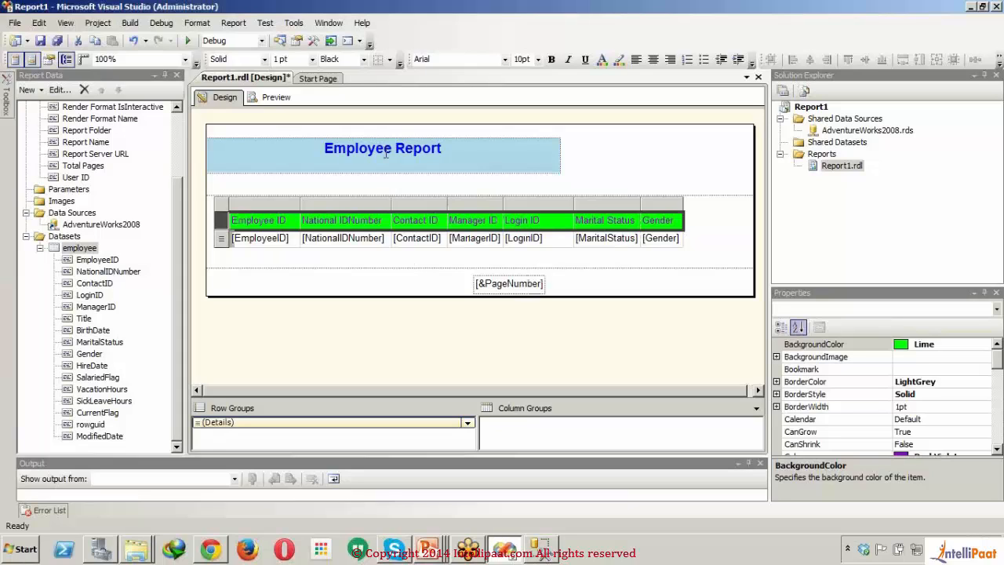
Step: Center the text in the table's header row and right-align the fields in its data row
left_click(653, 60)
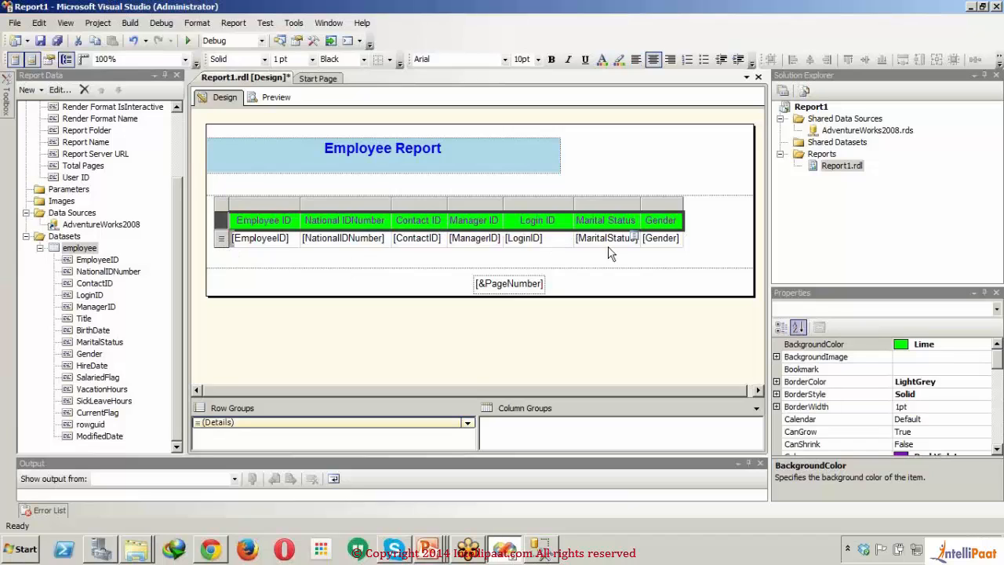
left_click(223, 243)
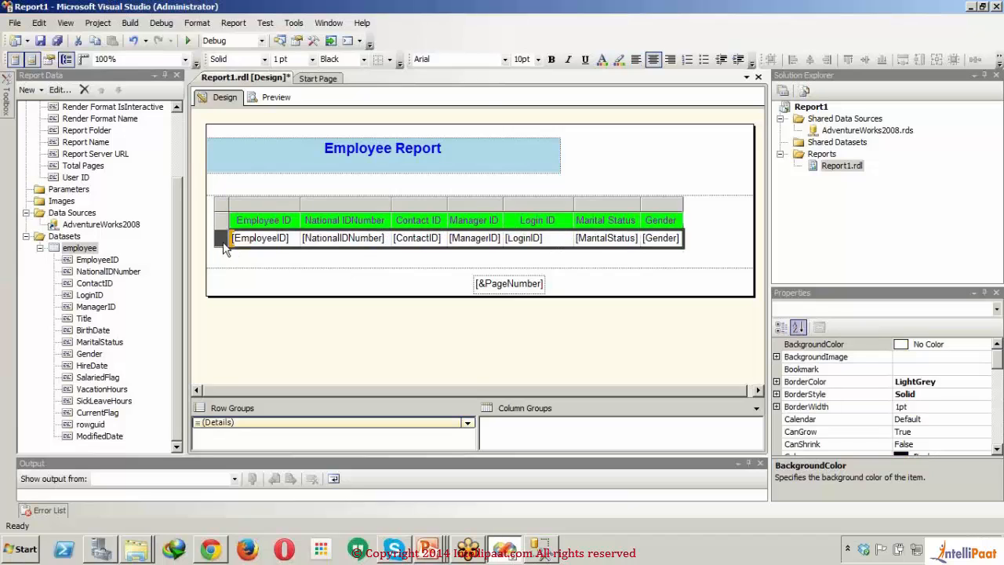
left_click(670, 59)
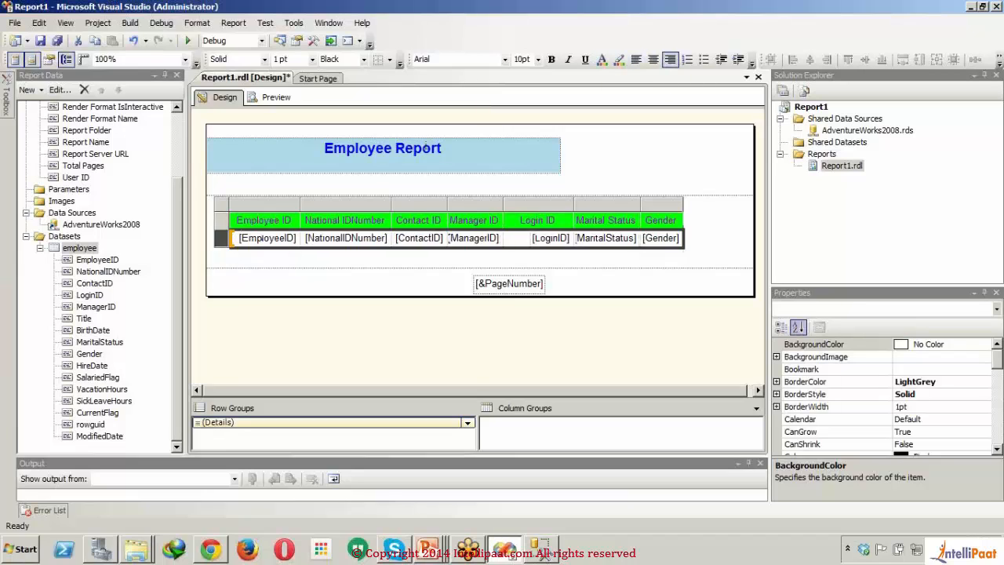
Step: Preview the rendered report to check the title, table header and employee rows, and return to the design view
left_click(275, 100)
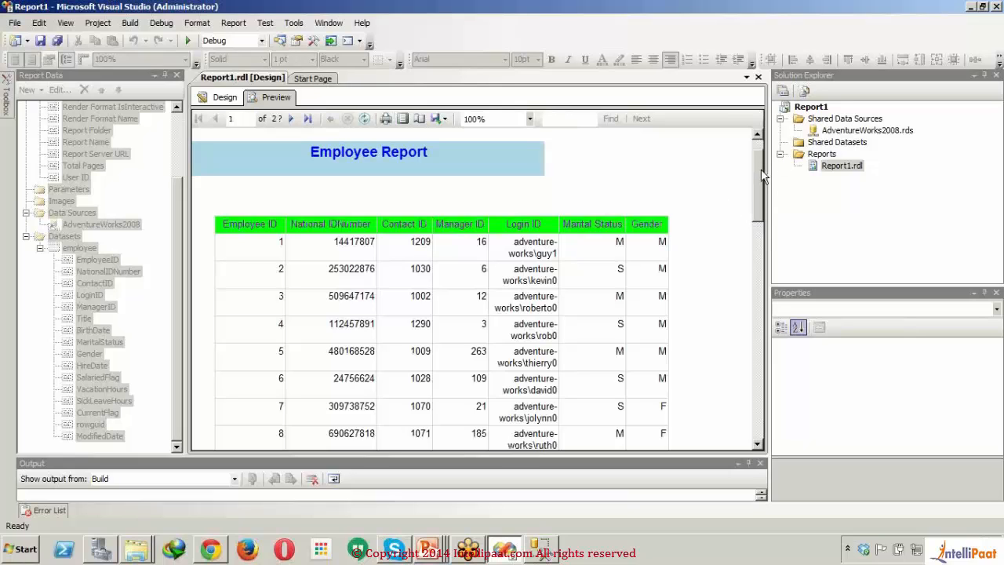
left_click_drag(794, 453, 726, 146)
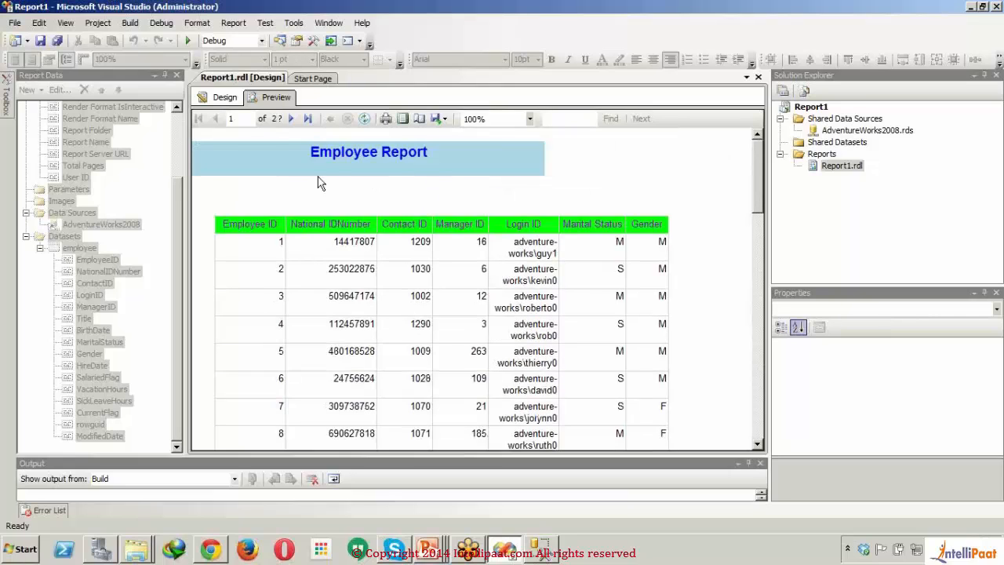
left_click(220, 99)
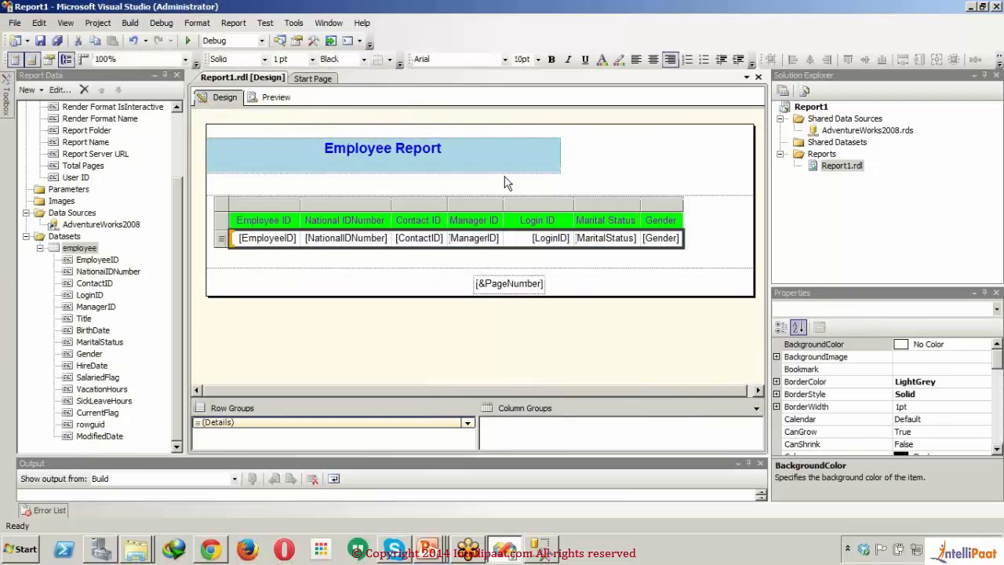
Step: Stretch the header title's text box to the table's right edge and shift the table closer to the report's left edge
left_click(552, 163)
left_click_drag(564, 156, 685, 157)
left_click_drag(703, 226, 661, 230)
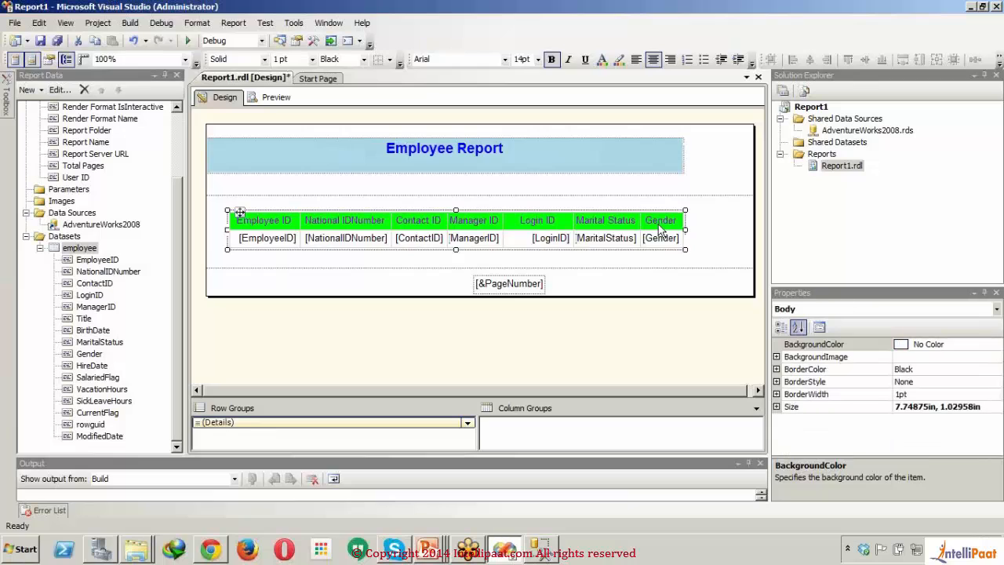
key("Left")
key("Left")
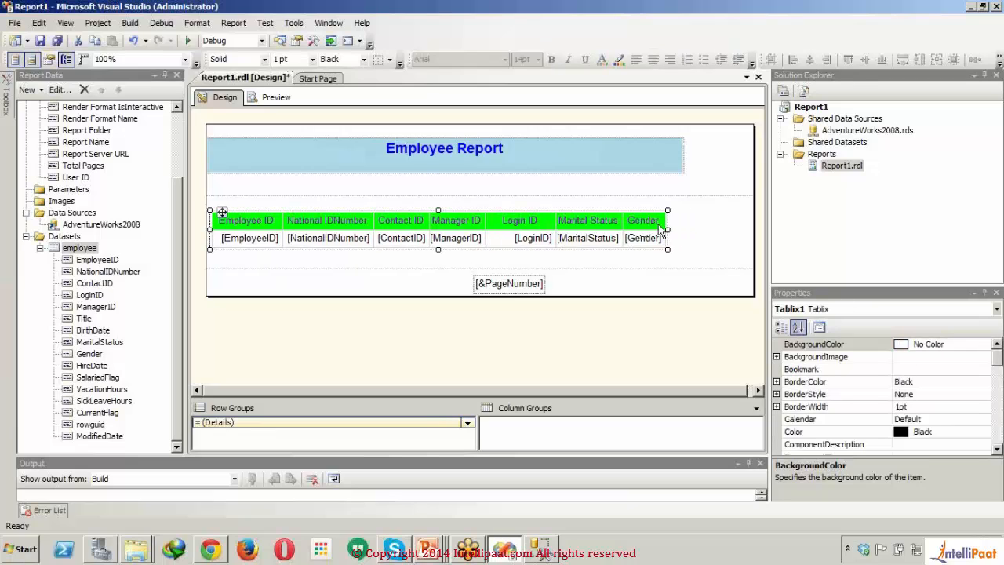
Step: Narrow the report to the title box's right edge and move the footer's page number box beneath the table's last columns
left_click(755, 154)
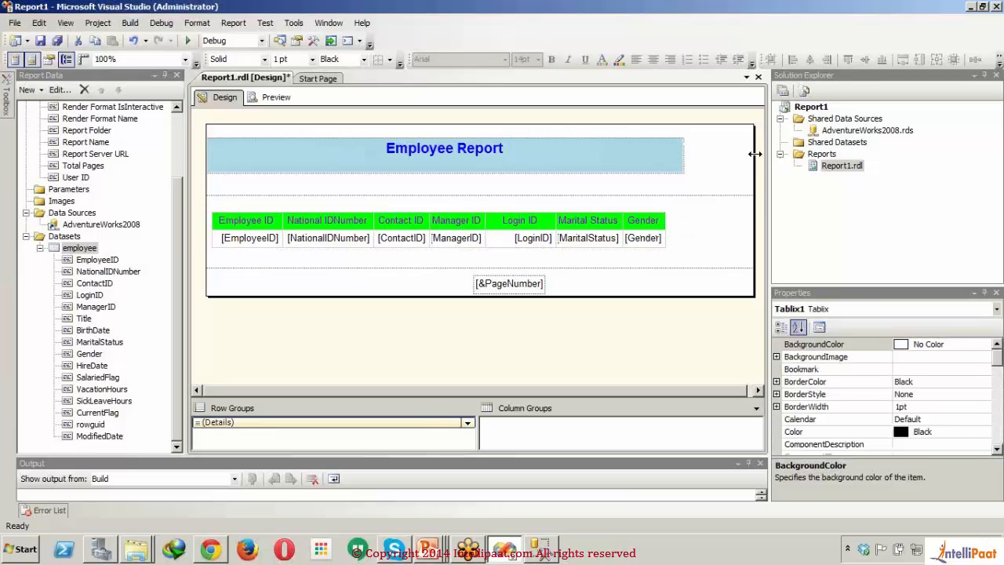
left_click_drag(755, 154, 688, 171)
double_click(522, 284)
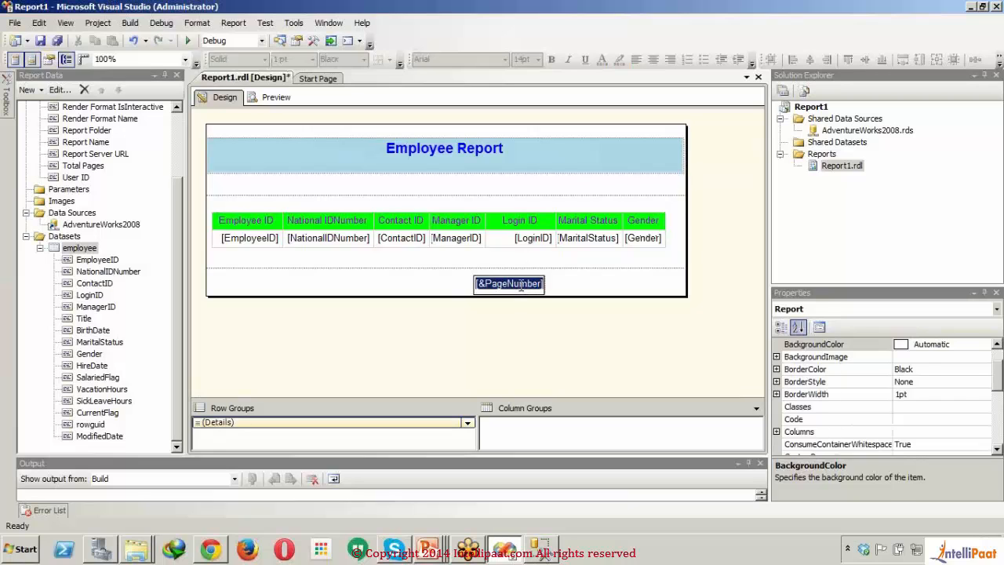
left_click(594, 280)
left_click(522, 287)
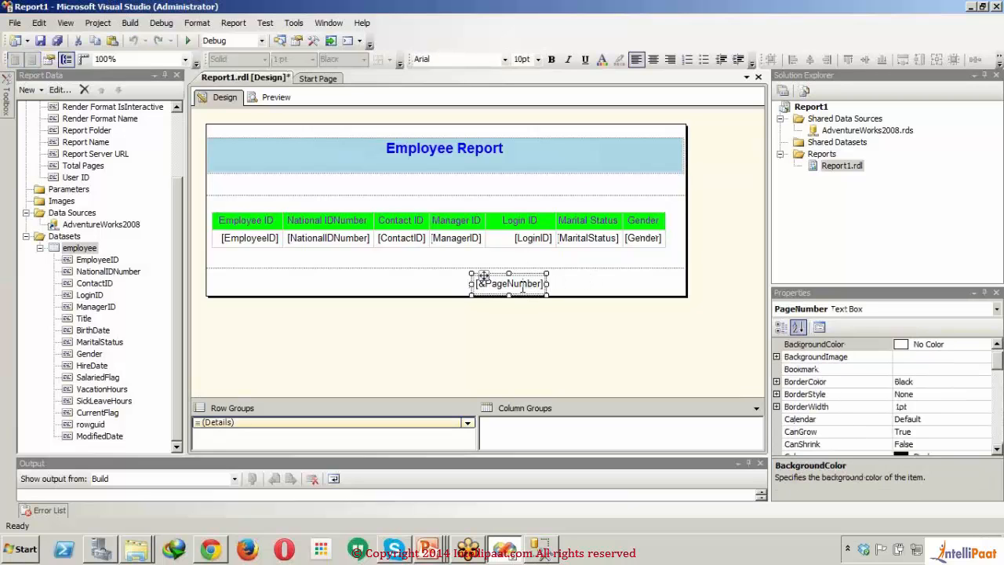
left_click_drag(523, 287, 654, 276)
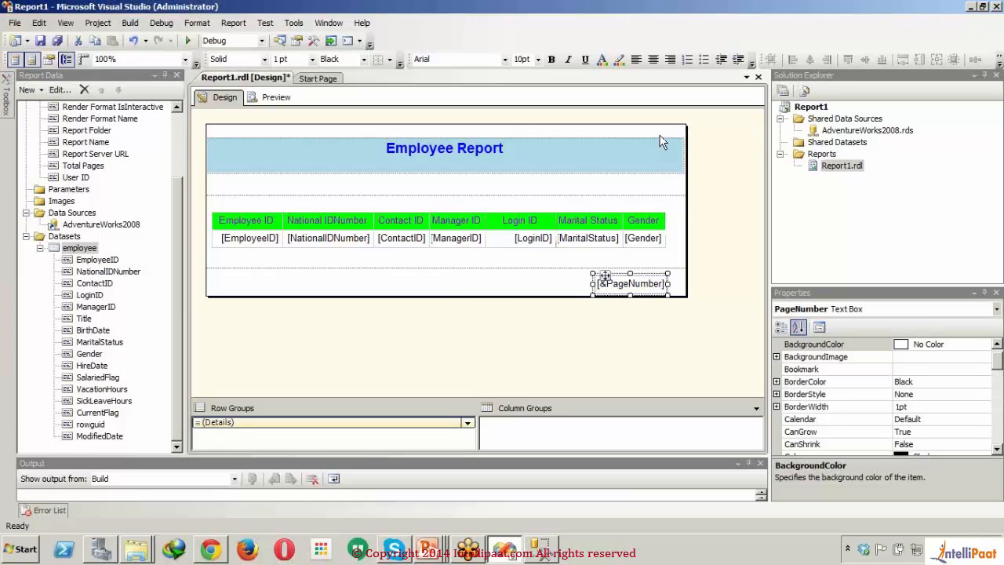
Step: Shorten the header title's text box so its right edge lines up with the end of the Gender column
left_click(667, 150)
left_click(672, 155)
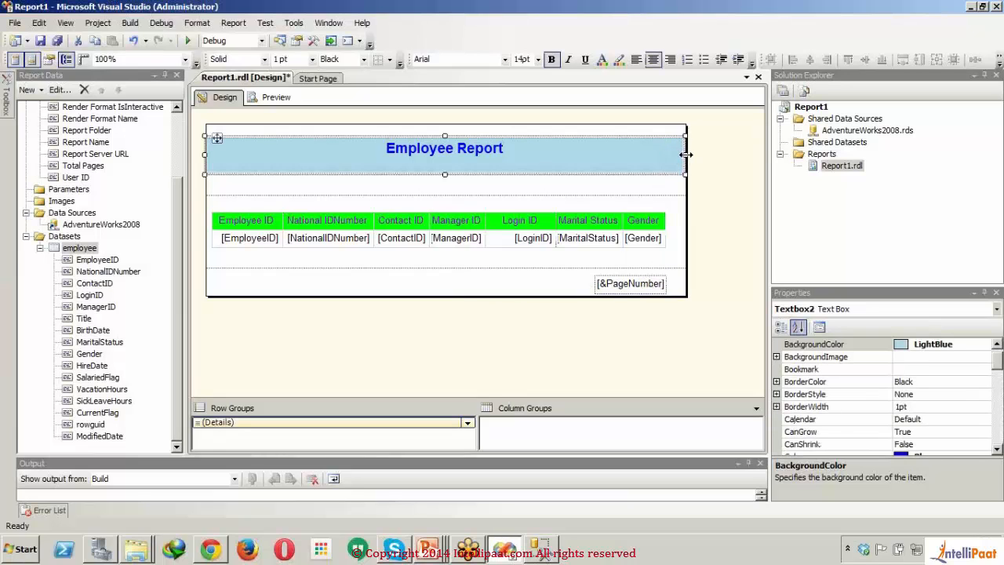
left_click_drag(686, 154, 665, 156)
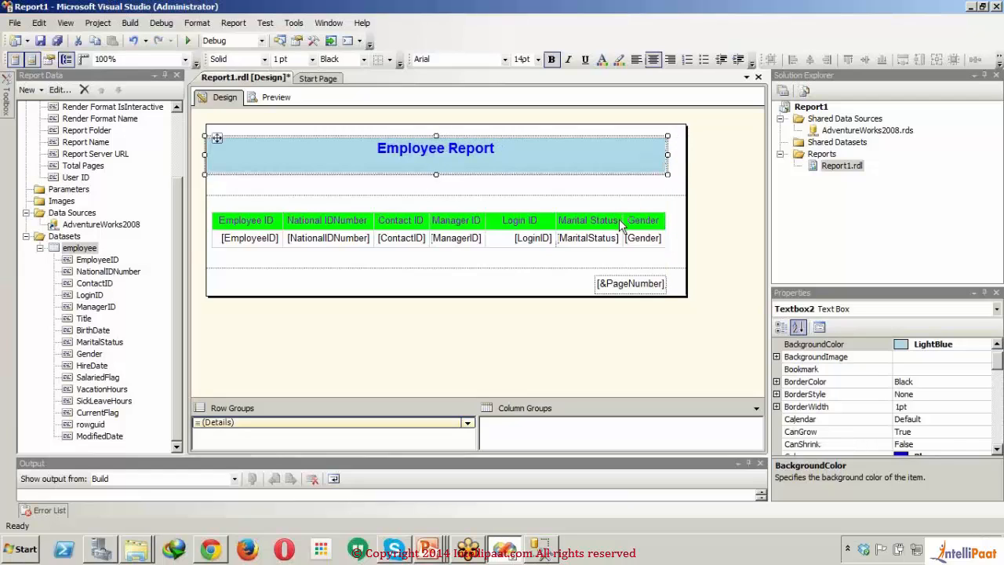
Step: Narrow the table's National IDNumber column slightly so that it just fits its header text
left_click(619, 219)
left_click(615, 203)
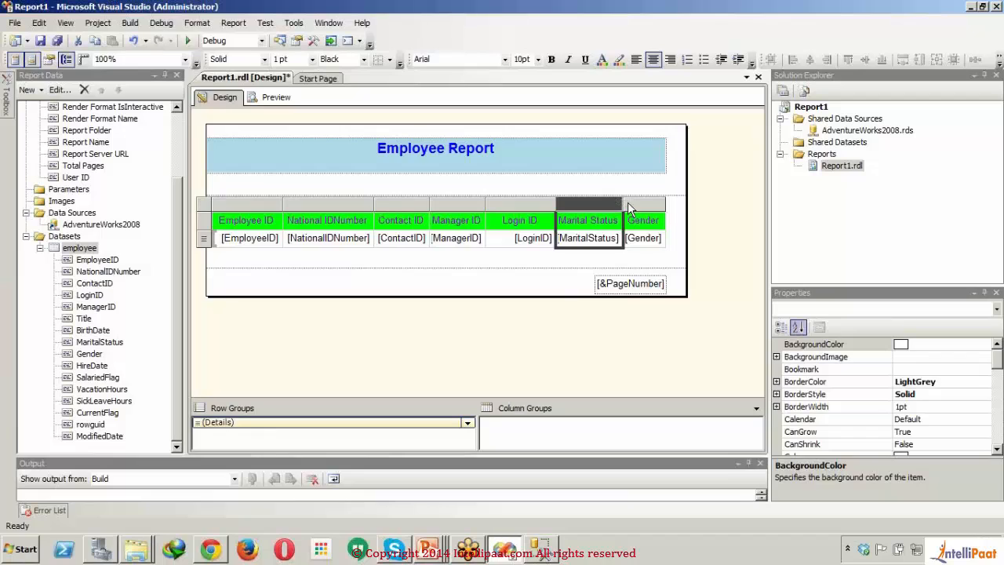
left_click(624, 203)
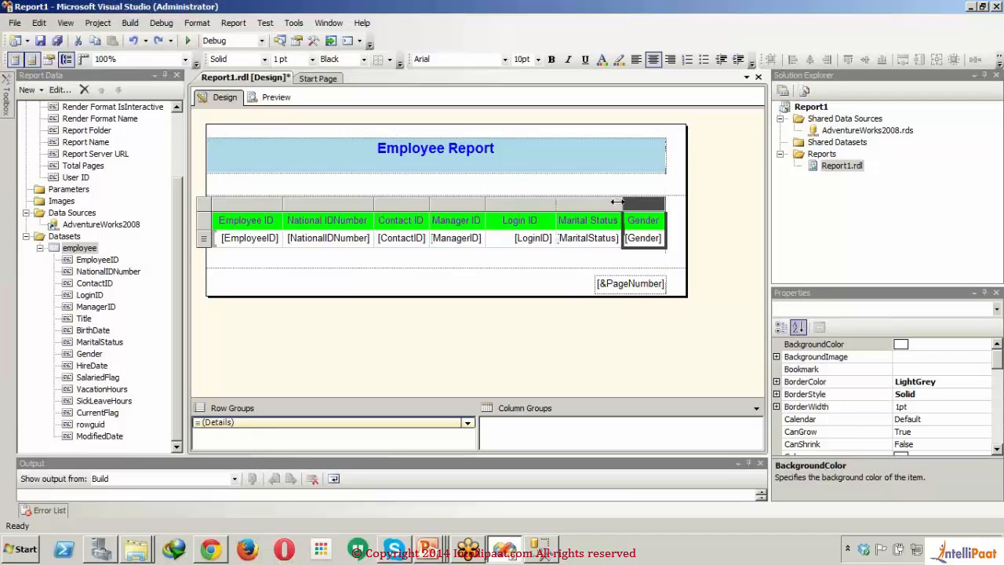
left_click(545, 206)
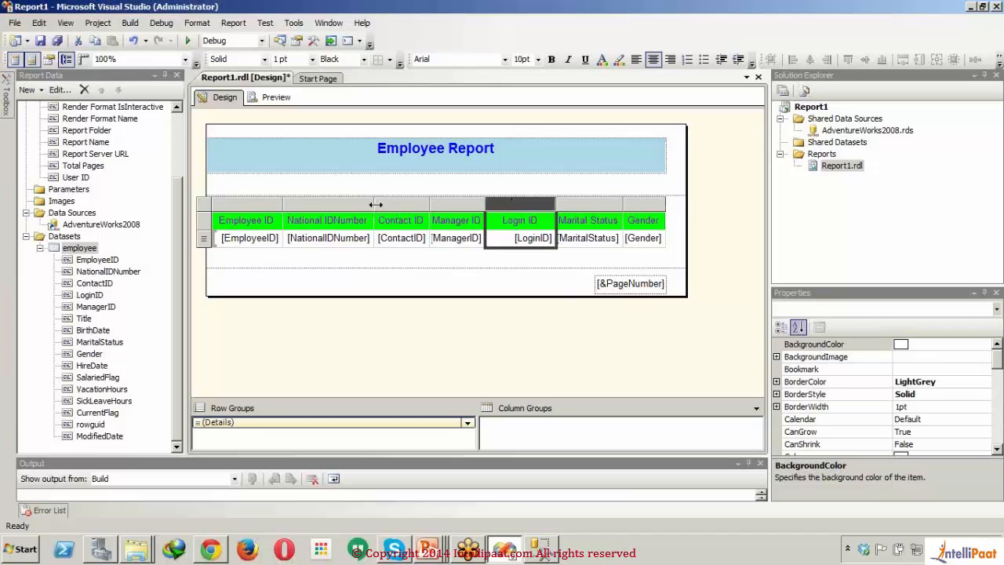
left_click_drag(376, 204, 369, 204)
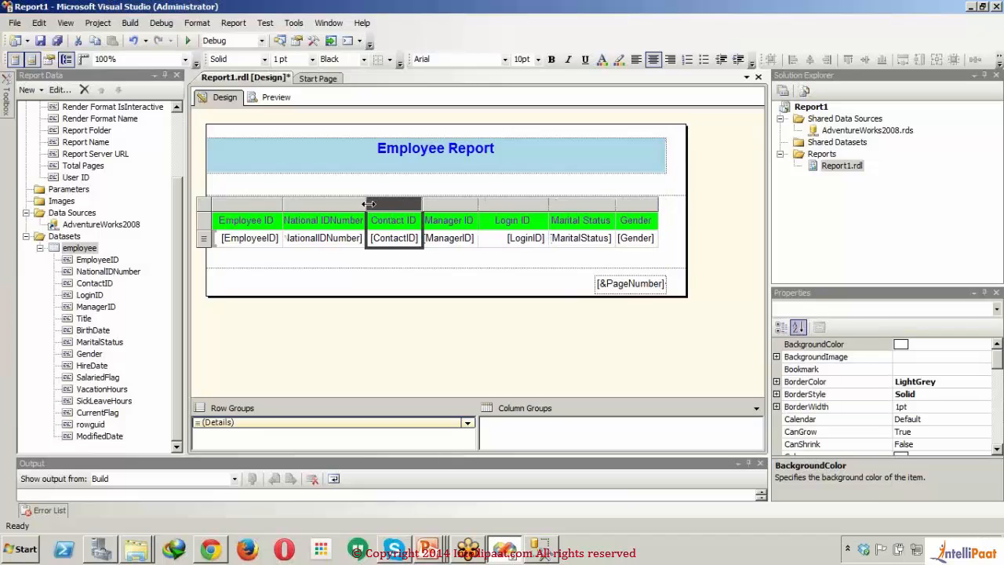
Step: Narrow the table's Employee ID column to fit its header text and widen the Login ID column
left_click(284, 204)
left_click_drag(283, 204, 274, 204)
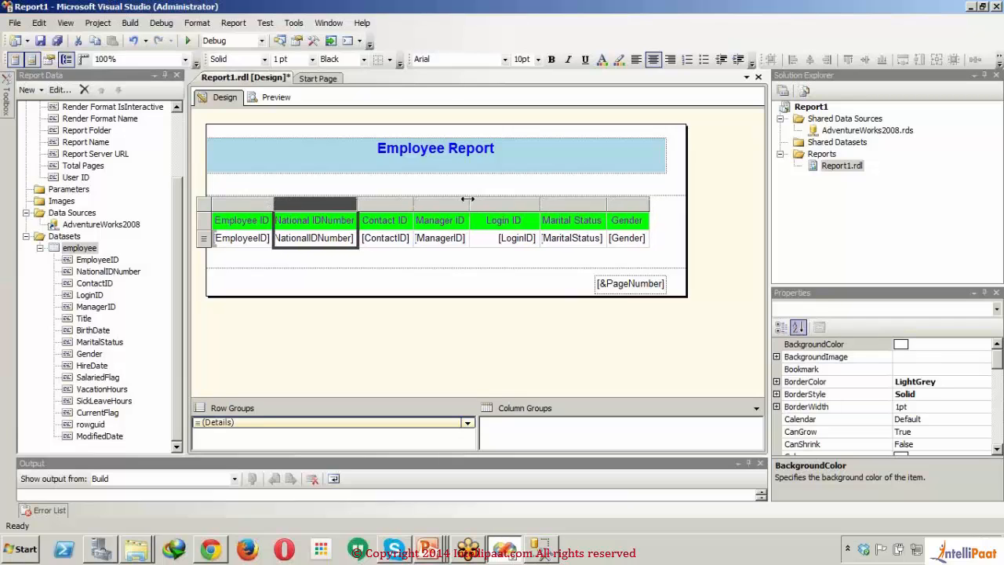
left_click_drag(539, 204, 569, 205)
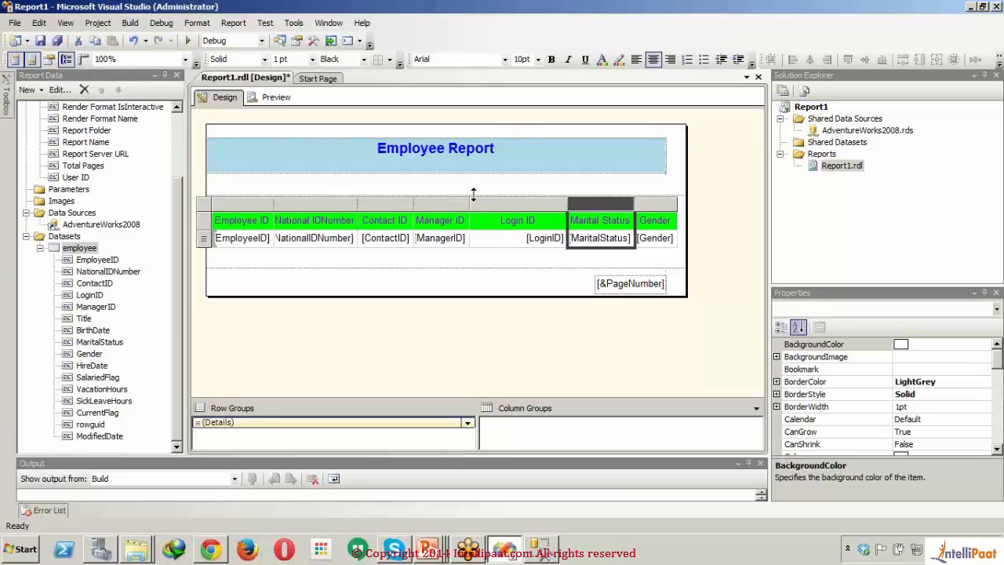
Step: Fit the title box to one line of text at the header's upper edge and shrink the header to match it
left_click_drag(474, 193, 473, 171)
left_click(642, 142)
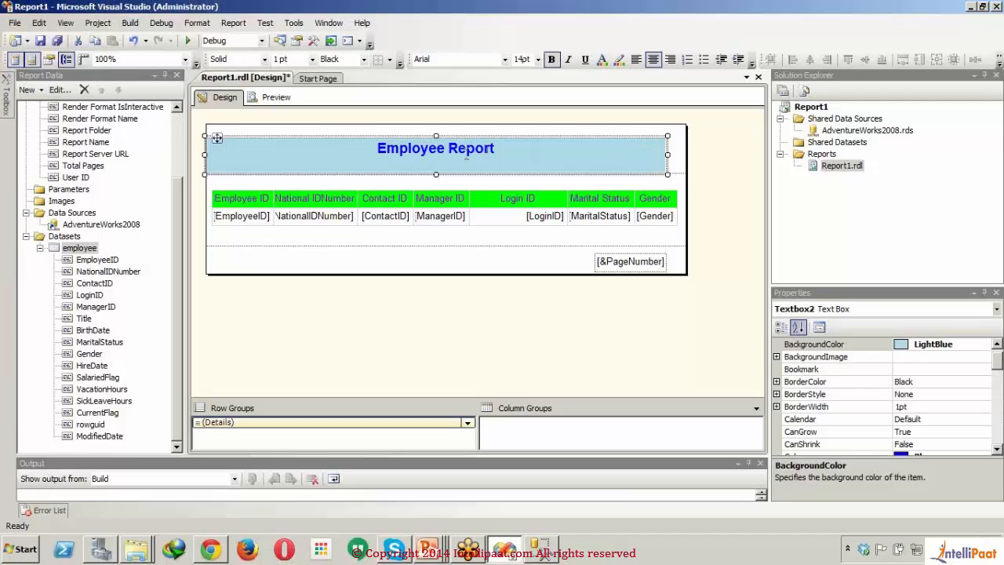
left_click_drag(436, 137, 435, 123)
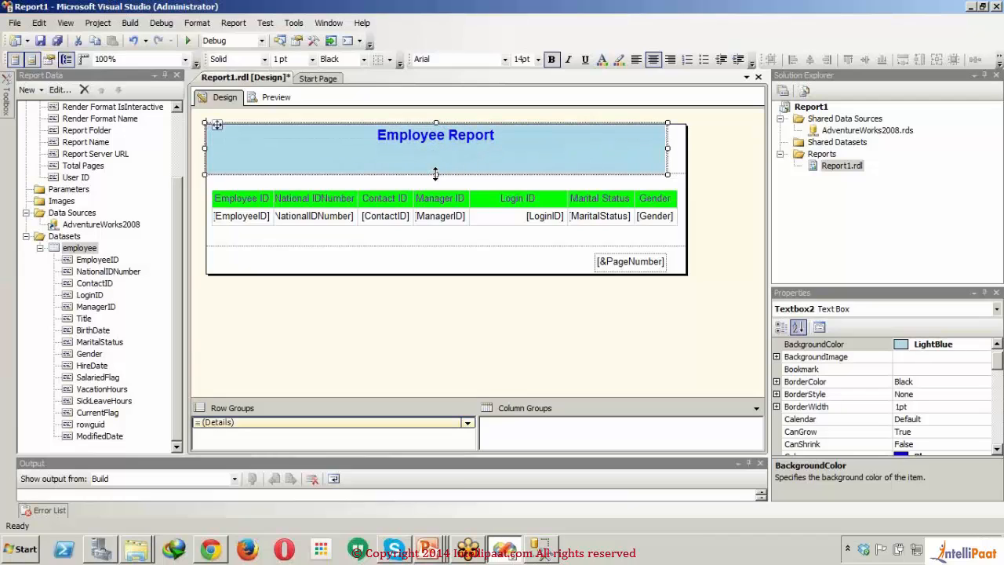
left_click_drag(436, 174, 433, 148)
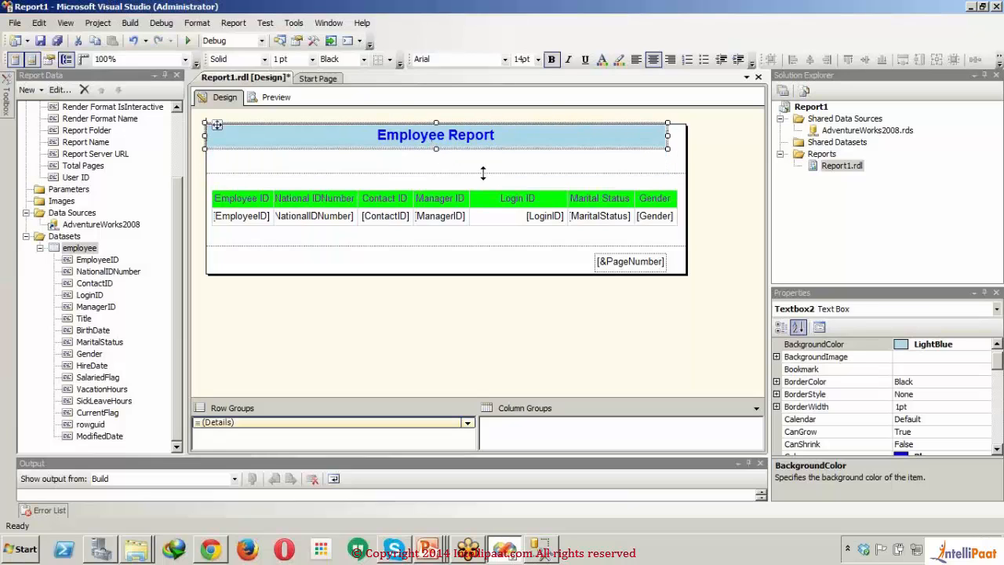
left_click_drag(484, 173, 482, 148)
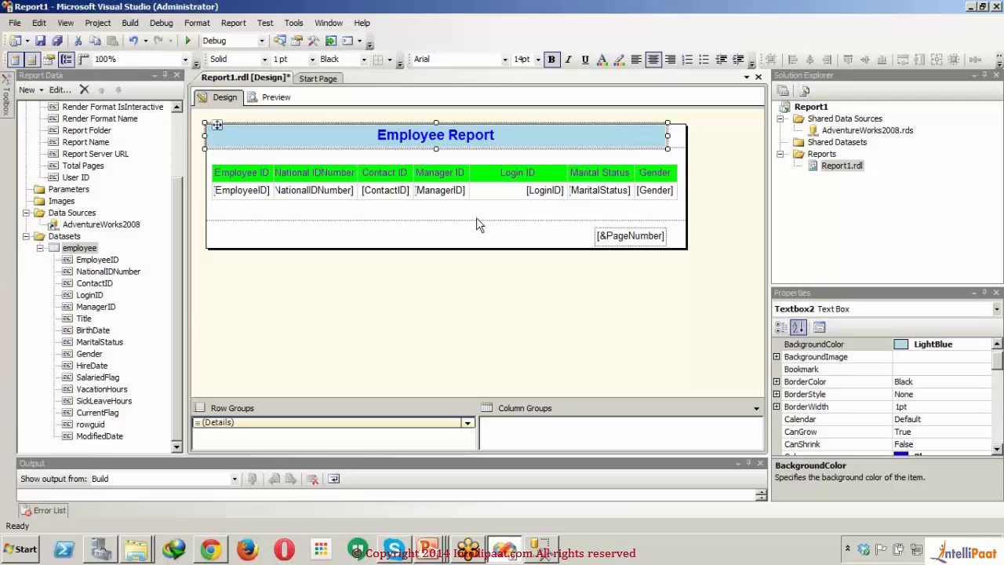
Step: Reduce the report body's height to end just below the employee table, and preview the report
left_click_drag(476, 222, 473, 207)
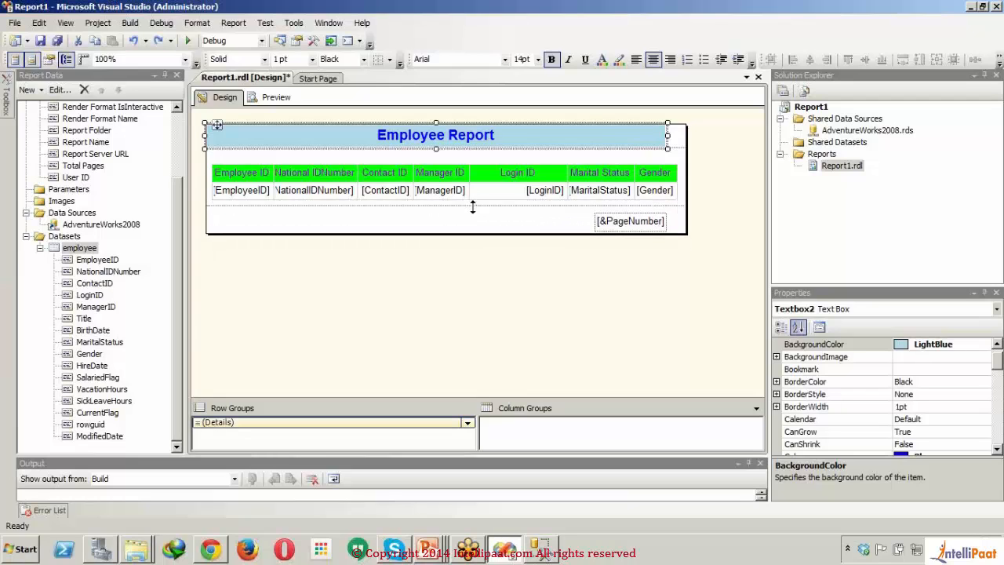
left_click(266, 92)
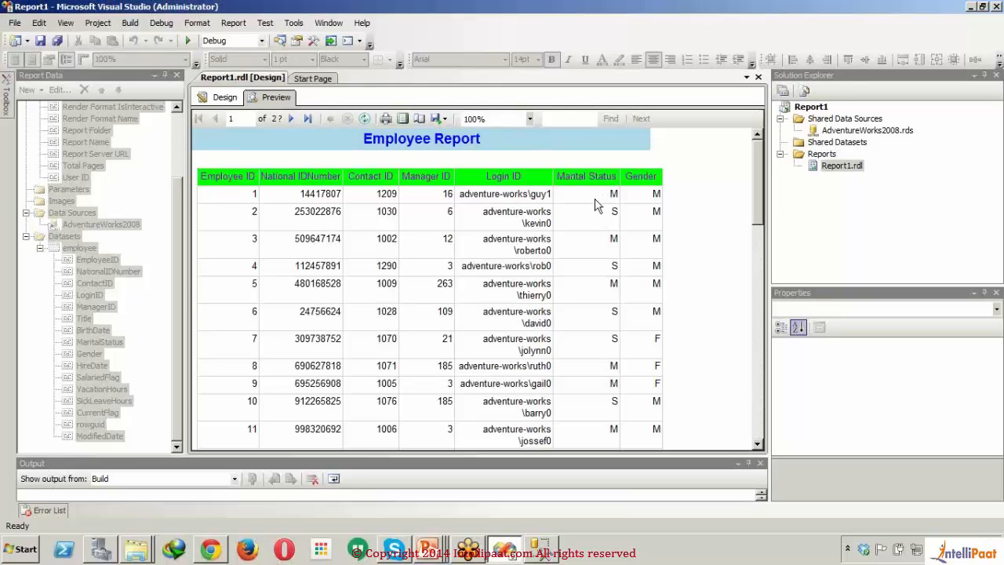
left_click(223, 97)
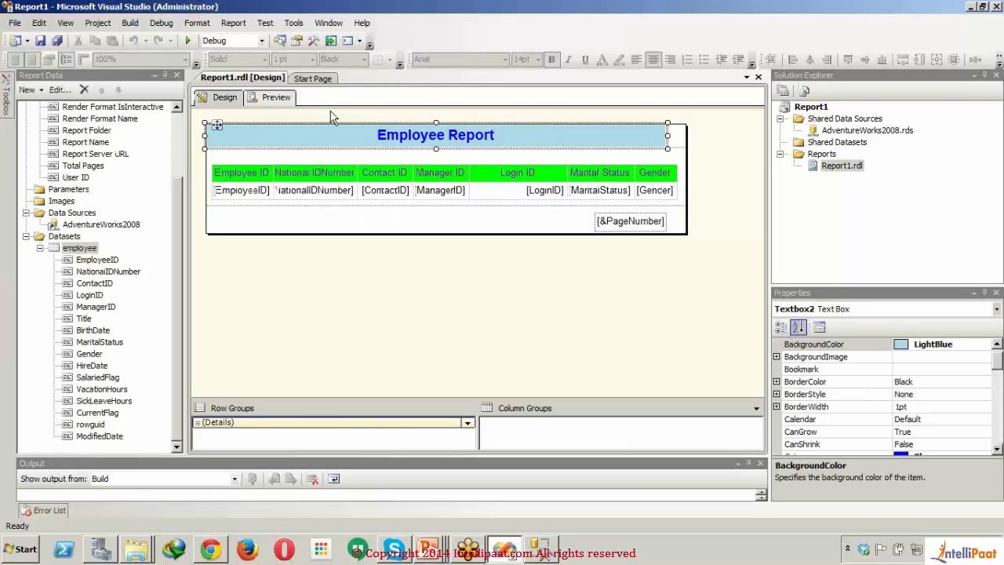
Step: In the Marital Status data cell's expression, wrap the field in an iif function with the condition Fields!MaritalStatus.Value="M"
left_click(598, 199)
right_click(599, 204)
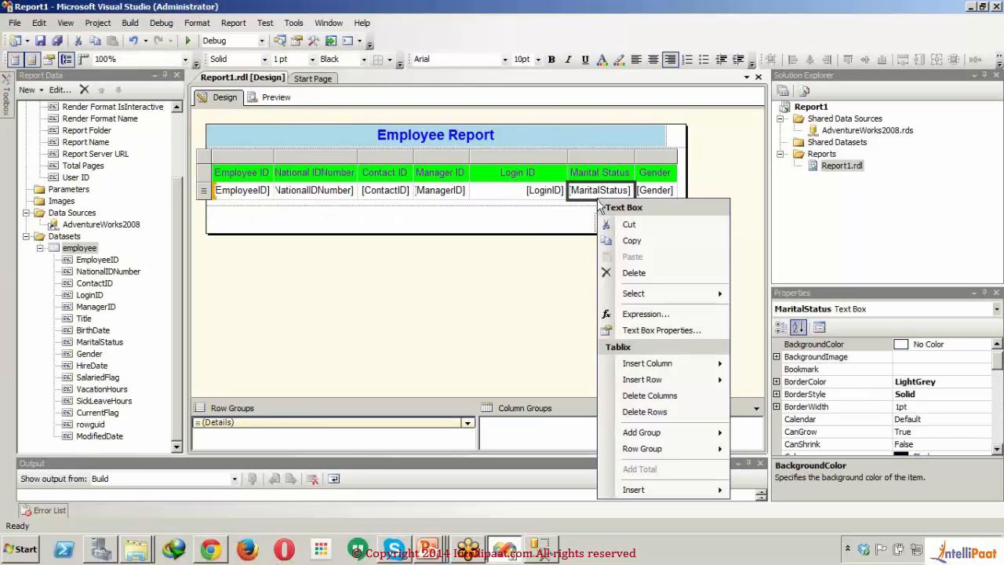
left_click(649, 317)
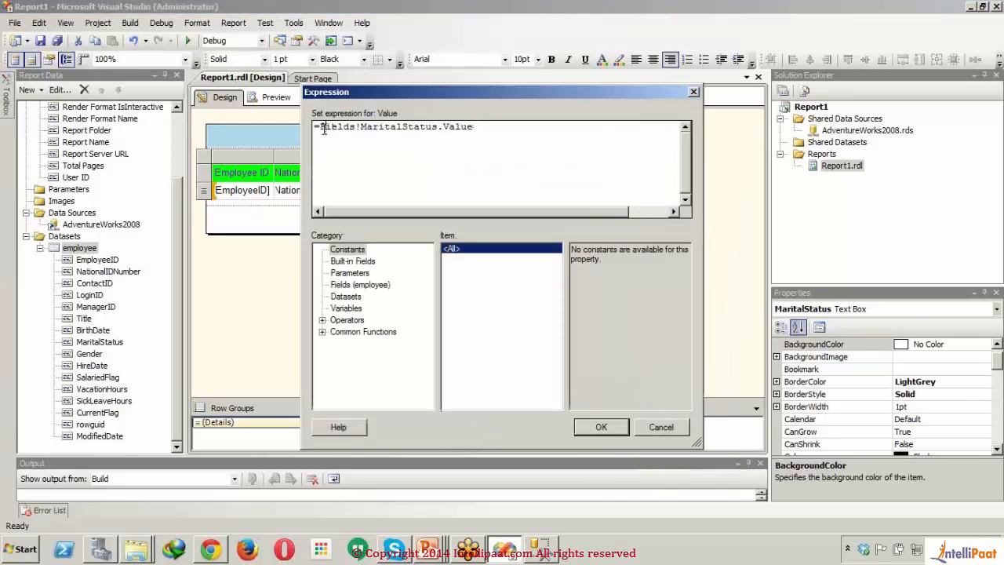
left_click(323, 128)
type("iif(")
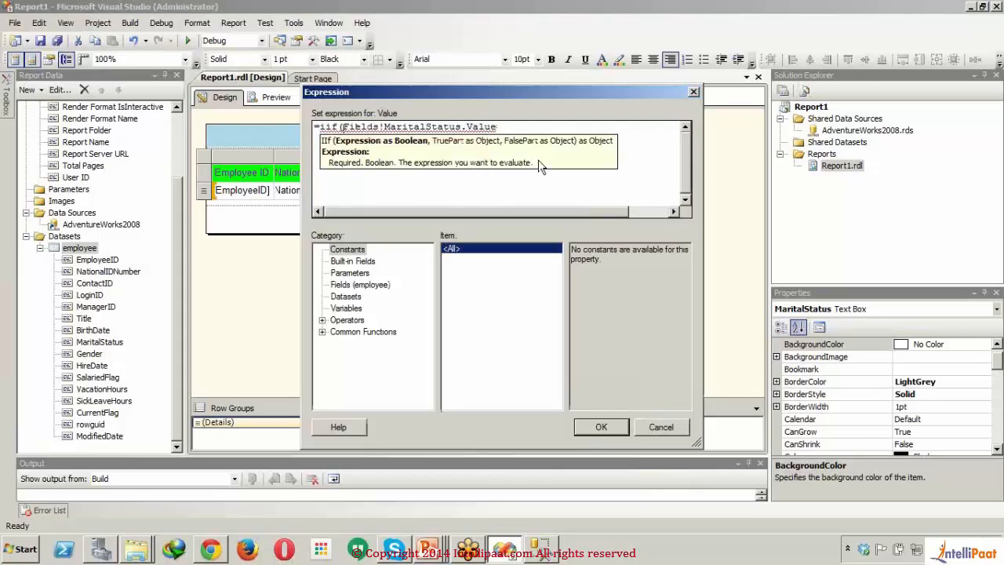
left_click(543, 127)
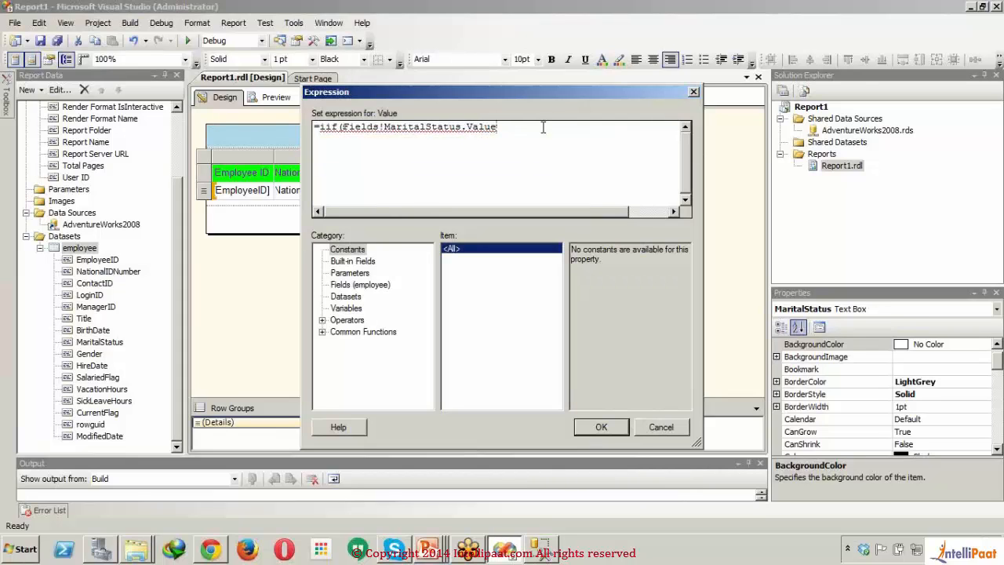
type("=")
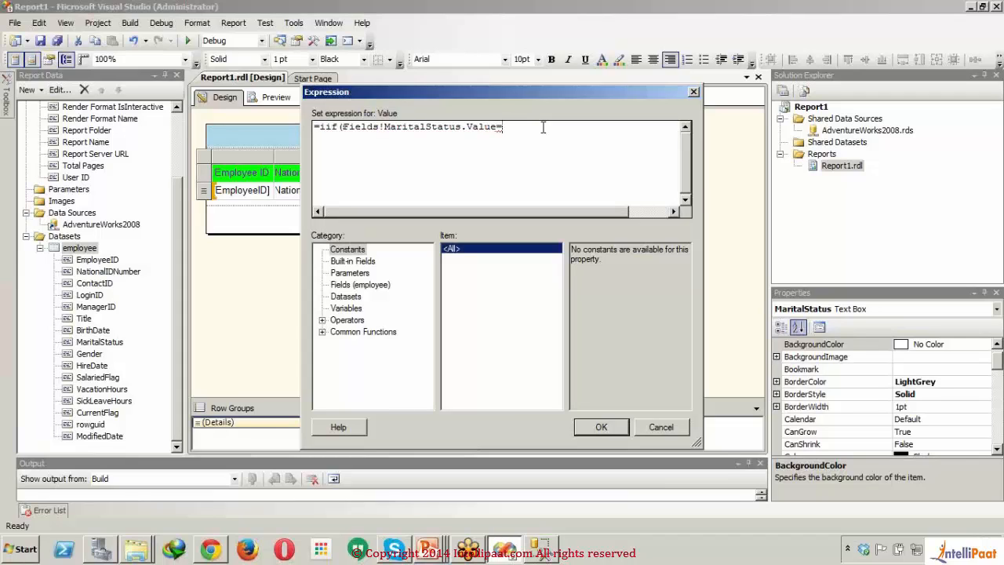
type("\"M\"")
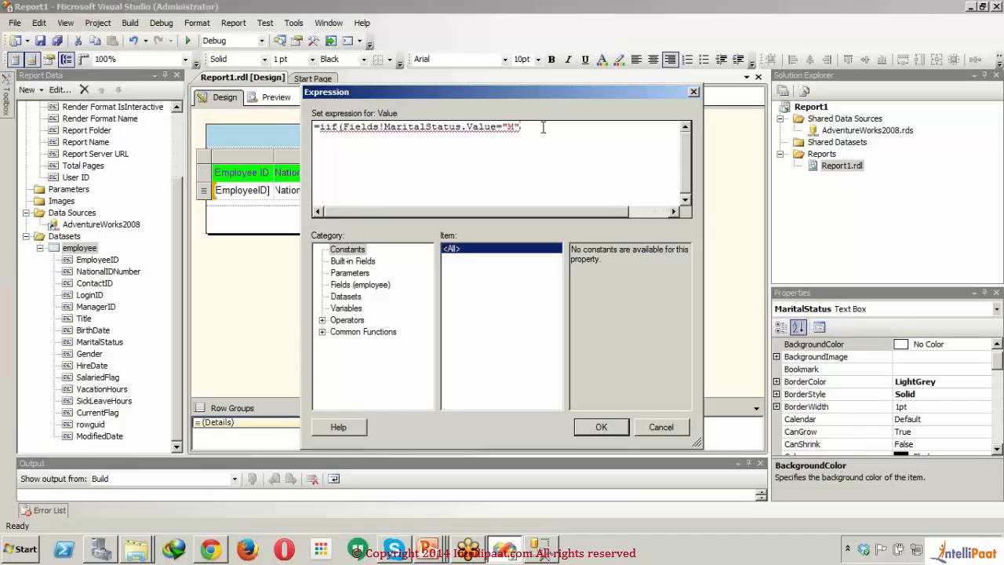
type(",")
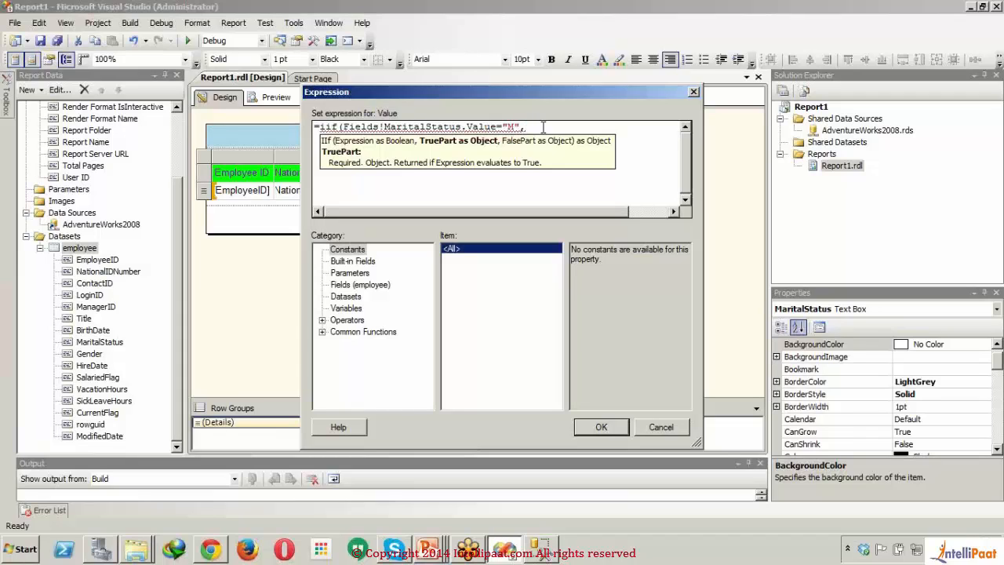
type("Mar")
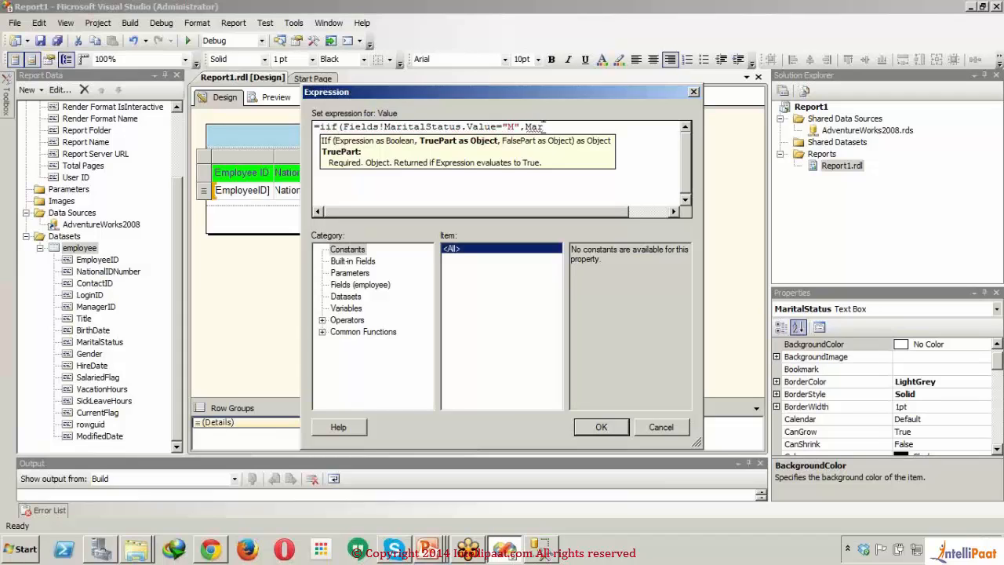
type("ried\"")
type("\"")
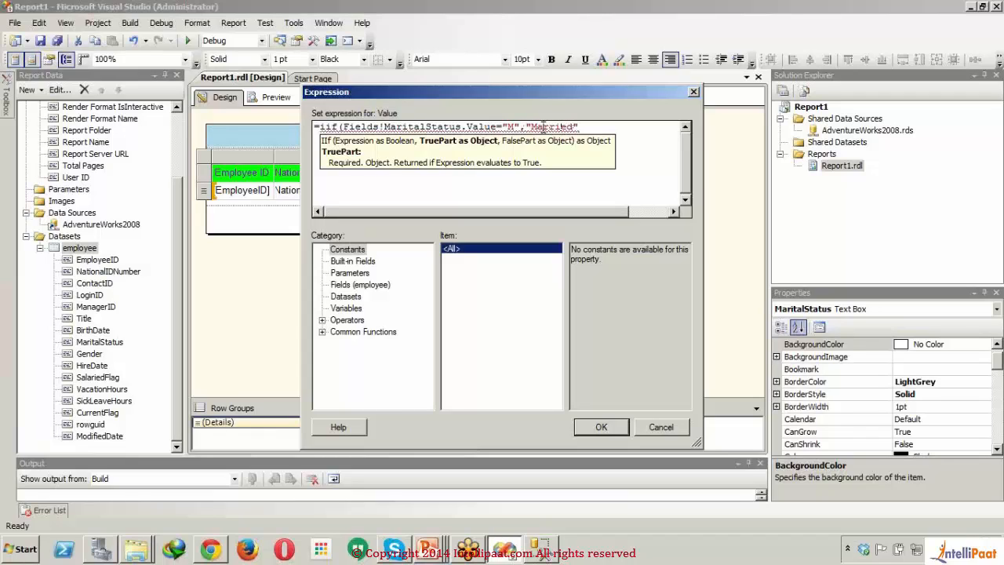
type(",")
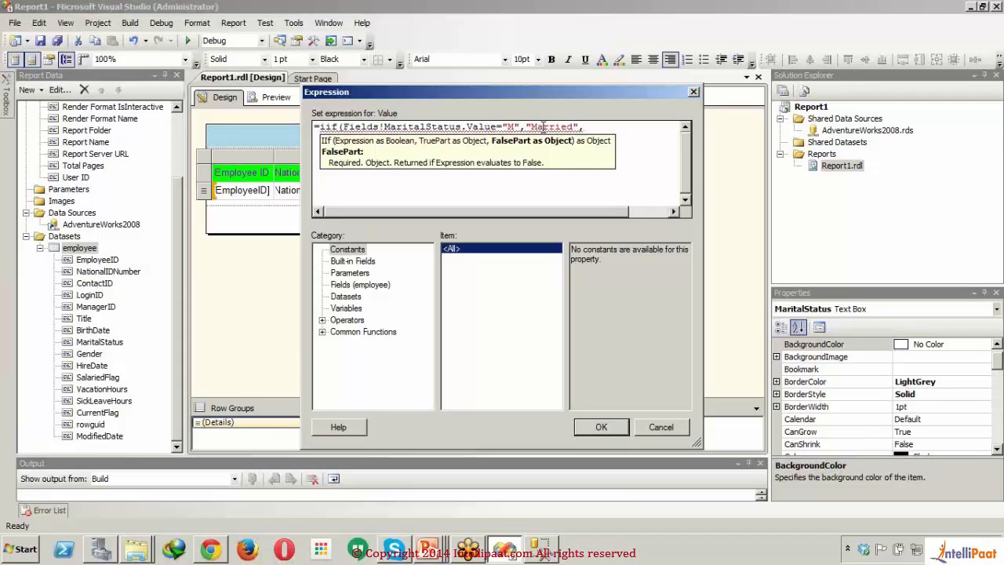
Step: Enter Fields!MaritalStatus as the iif expression's false part and close the parenthesis
type("Fields")
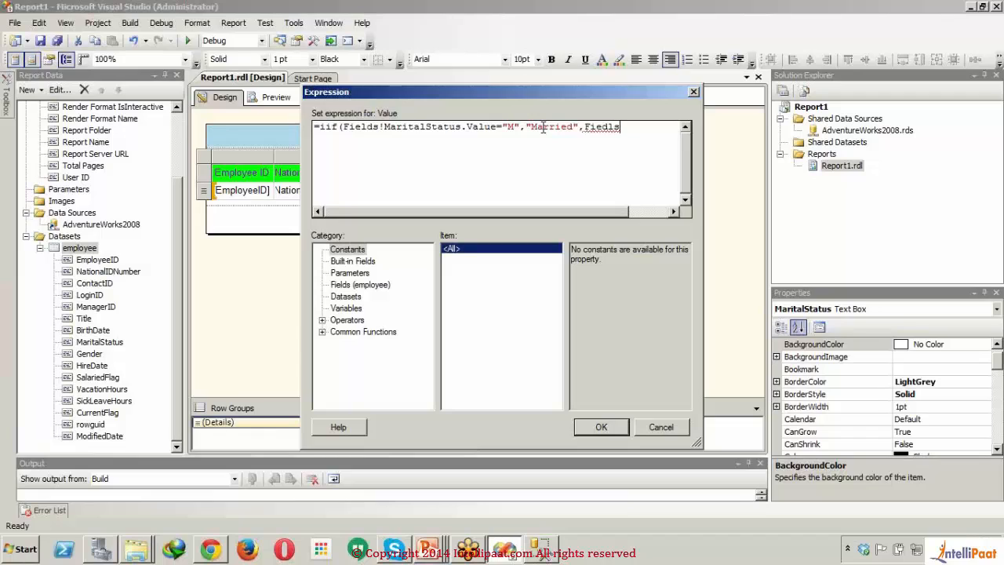
key("BackSpace")
key("BackSpace")
key("BackSpace")
type("lds")
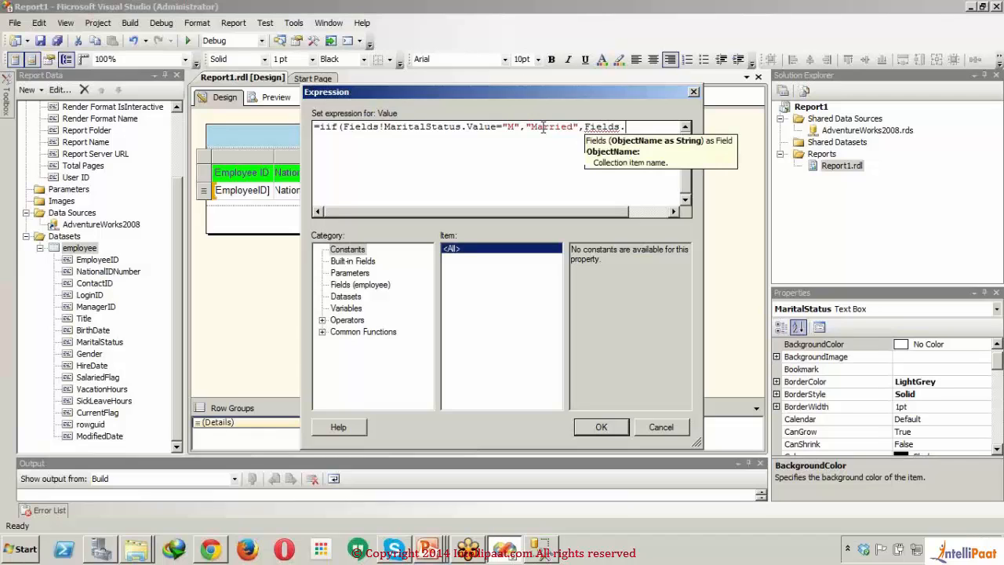
type("!")
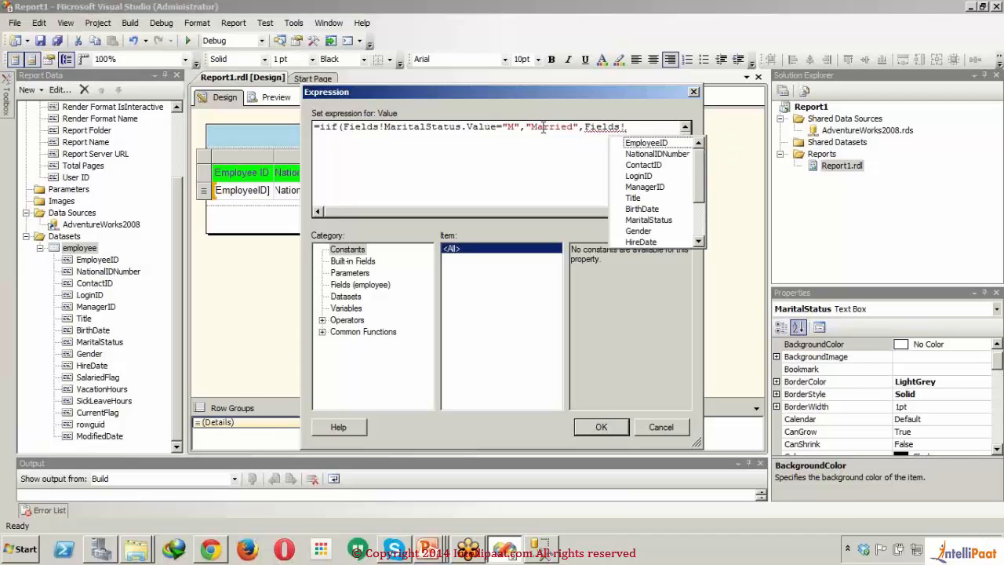
type("ma")
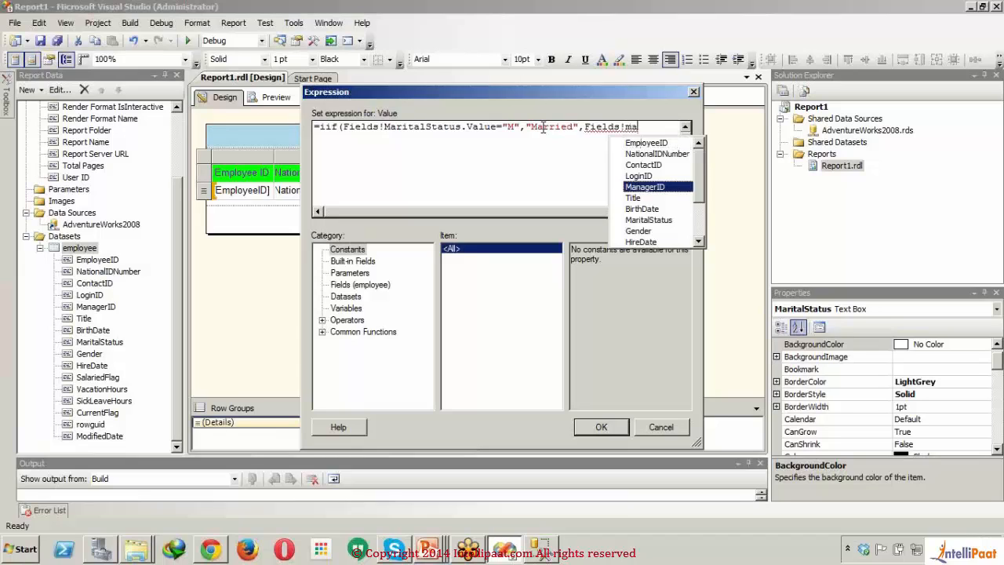
type("ri")
key("Tab")
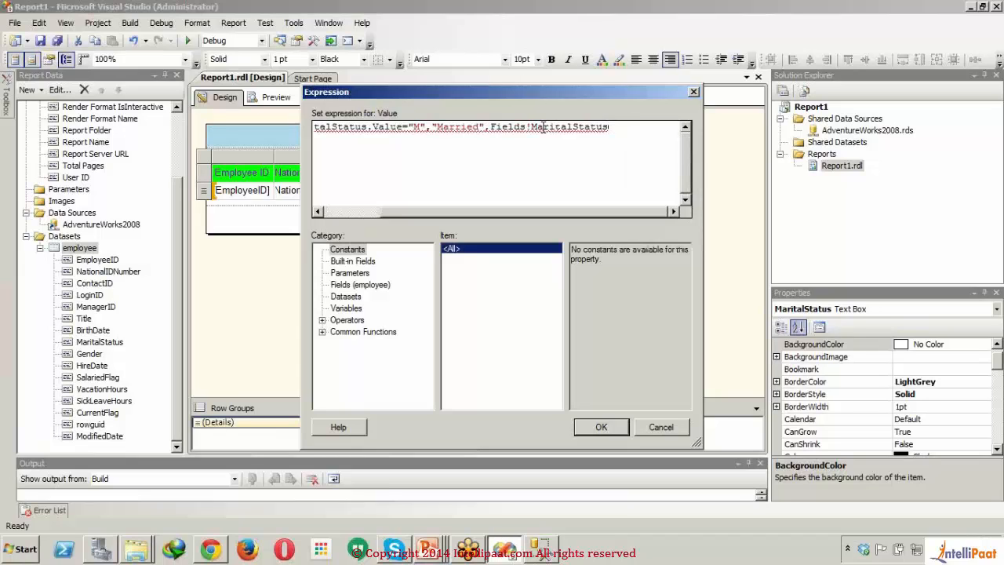
type(")")
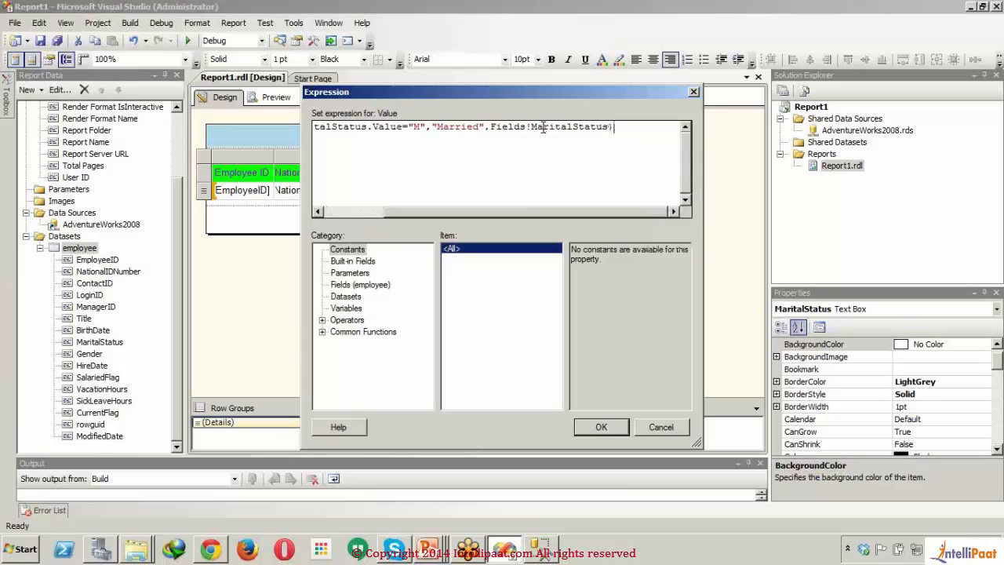
Step: Review the expression against the employee dataset's fields, apply it to the cell and preview the report
left_click_drag(526, 214, 398, 211)
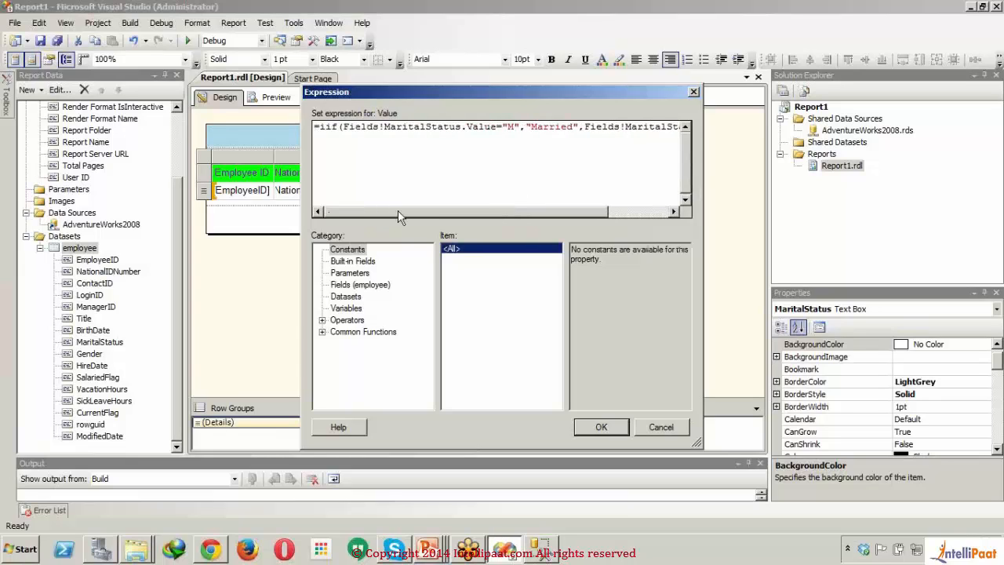
left_click(359, 287)
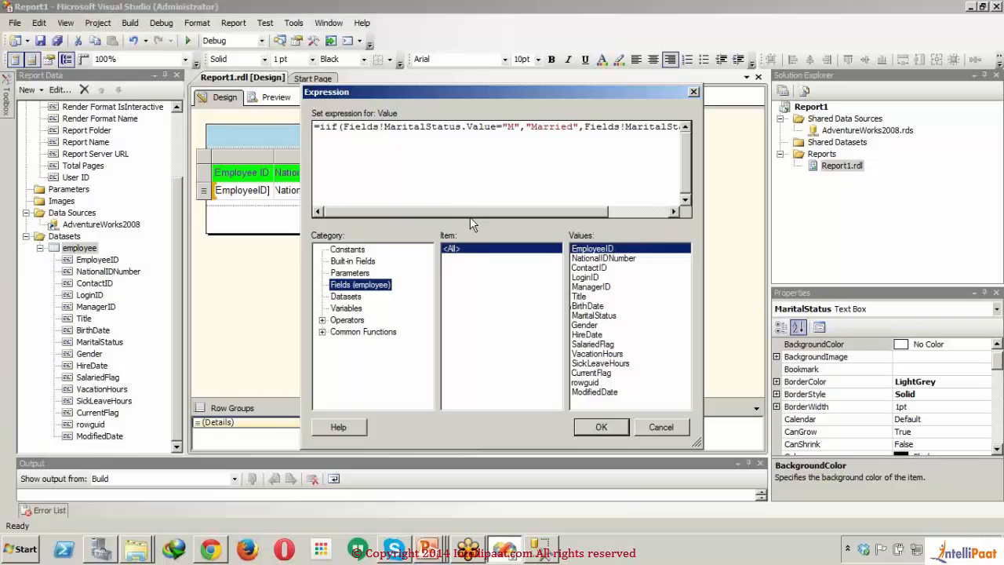
left_click(605, 425)
left_click(381, 280)
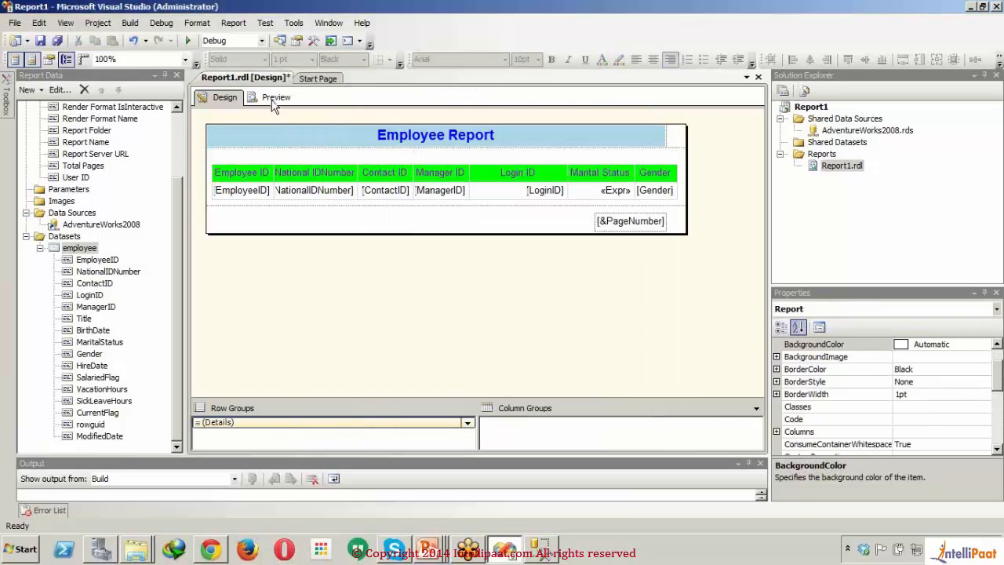
left_click(274, 103)
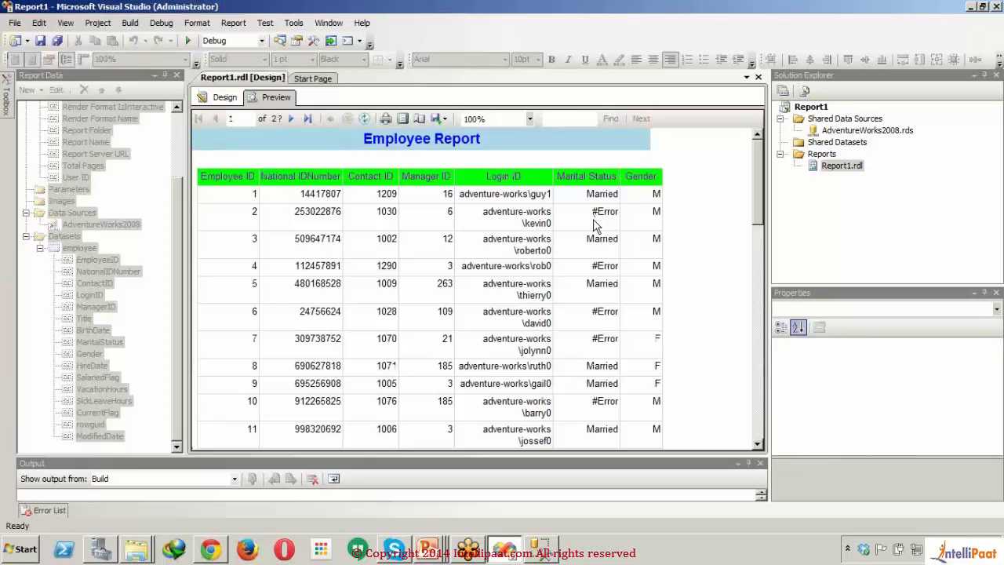
Step: Return to the report design, reopen the Marital Status data cell's expression and review it in full
left_click(223, 95)
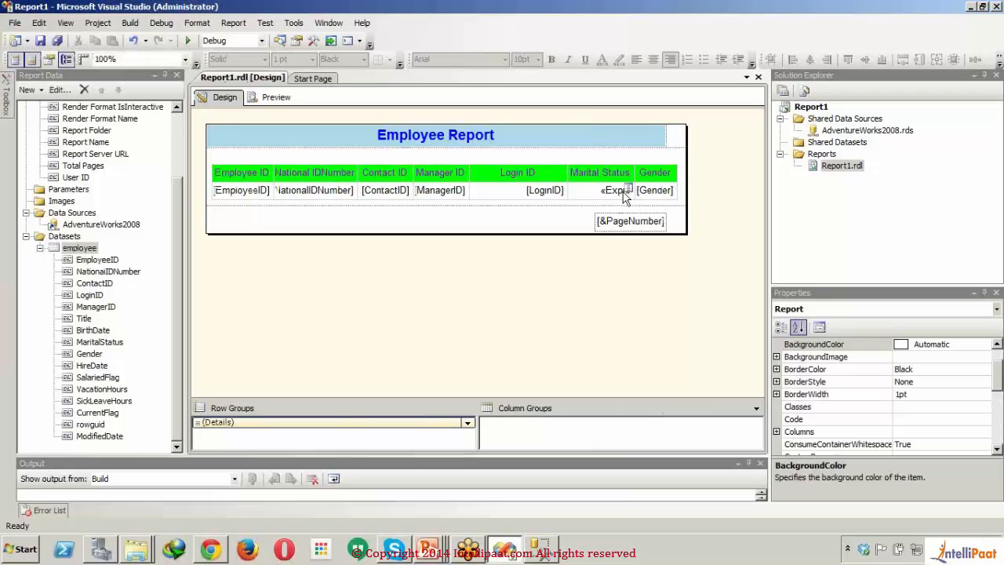
left_click(599, 172)
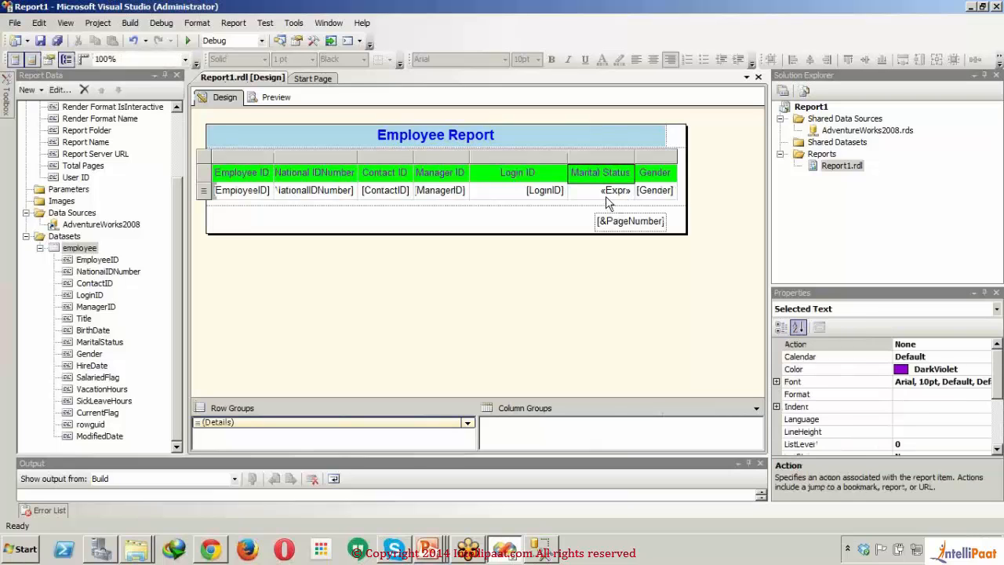
left_click(605, 196)
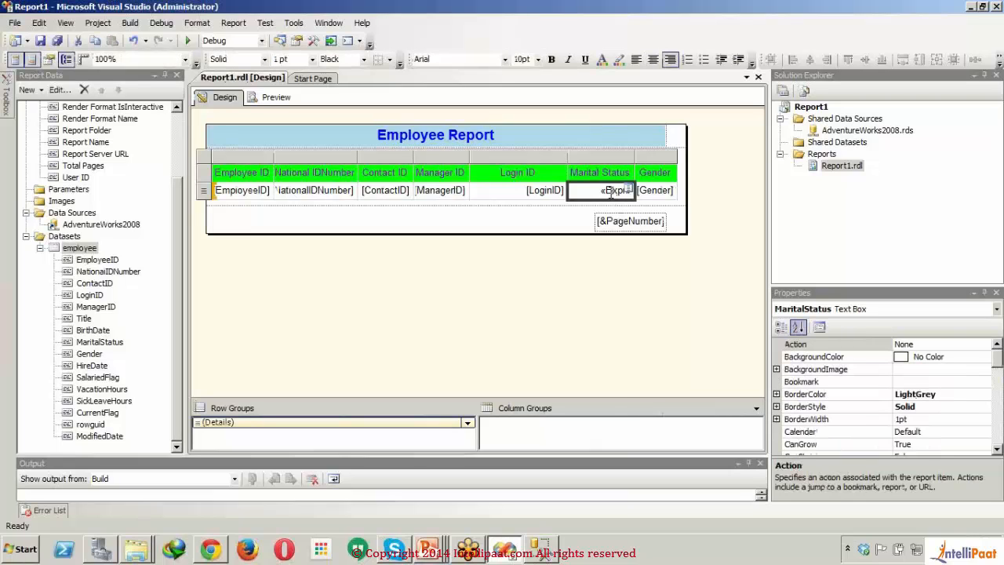
right_click(611, 193)
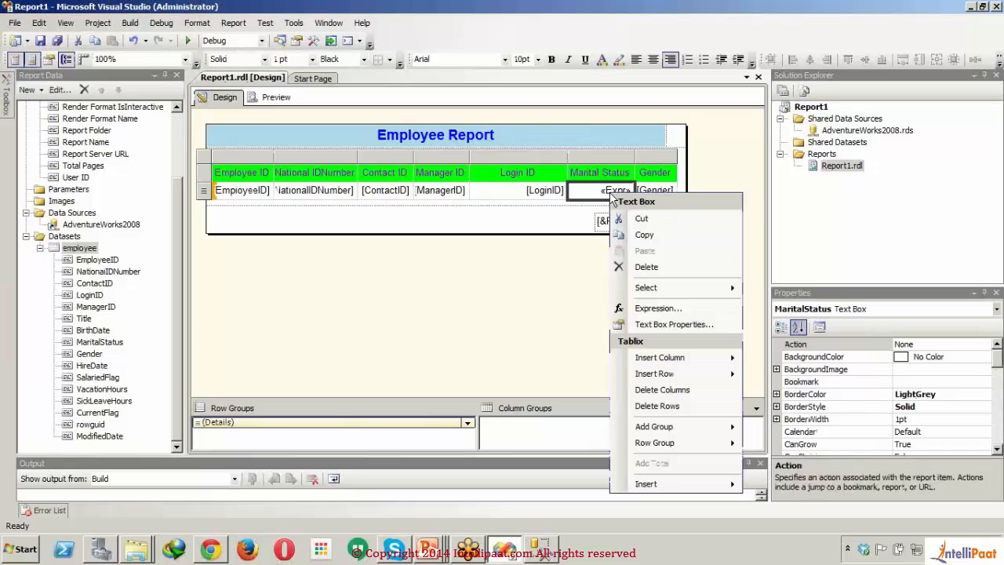
left_click(658, 311)
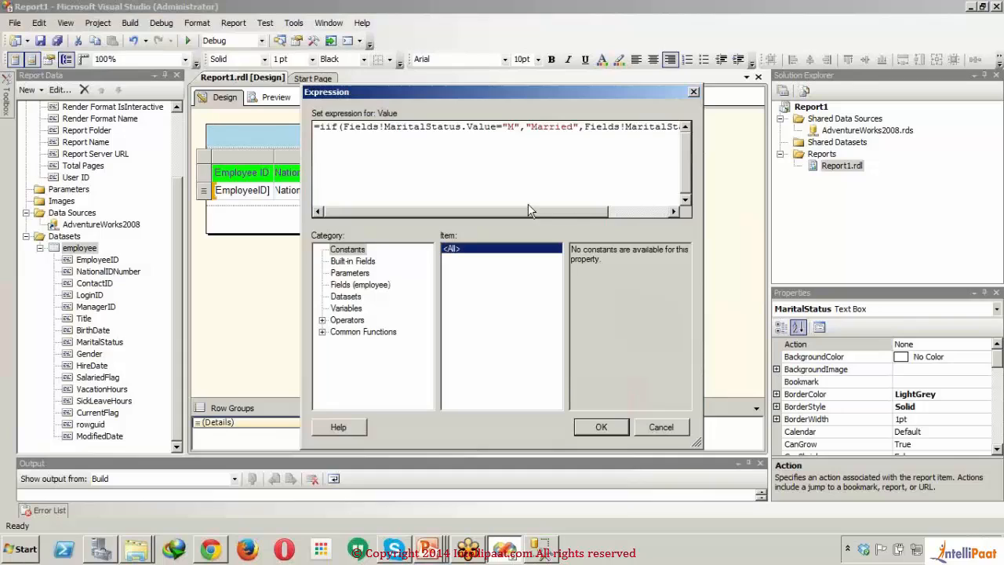
left_click_drag(532, 212, 665, 225)
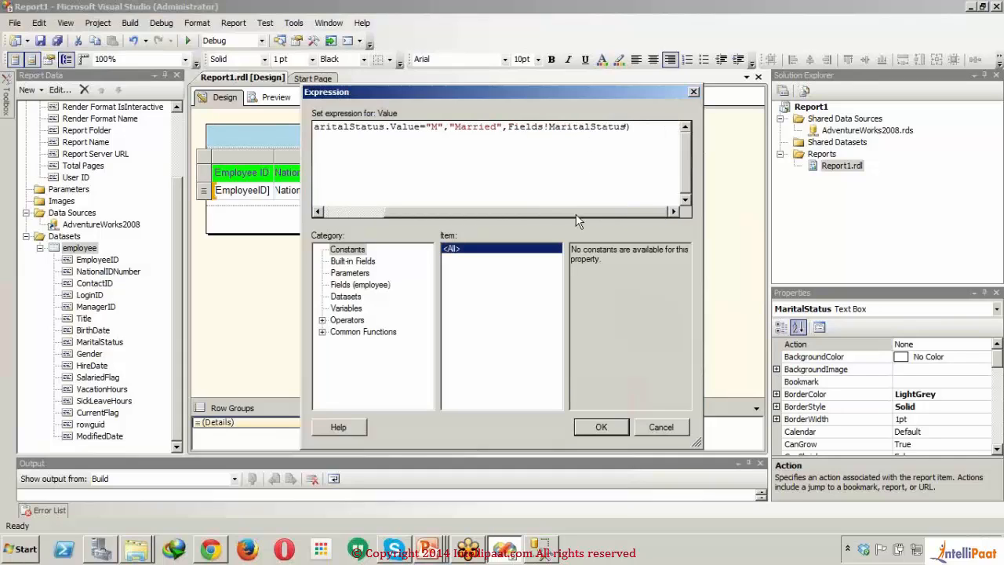
left_click_drag(579, 212, 490, 211)
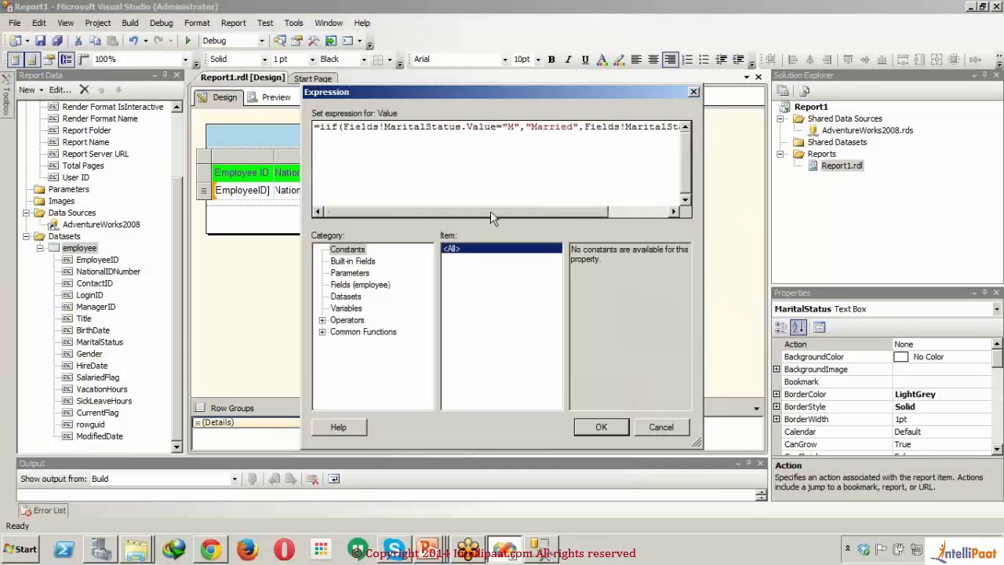
Step: Append .Value to the Fields!MaritalStatus reference in the iif false part, apply the expression and preview the report
left_click_drag(498, 128, 345, 125)
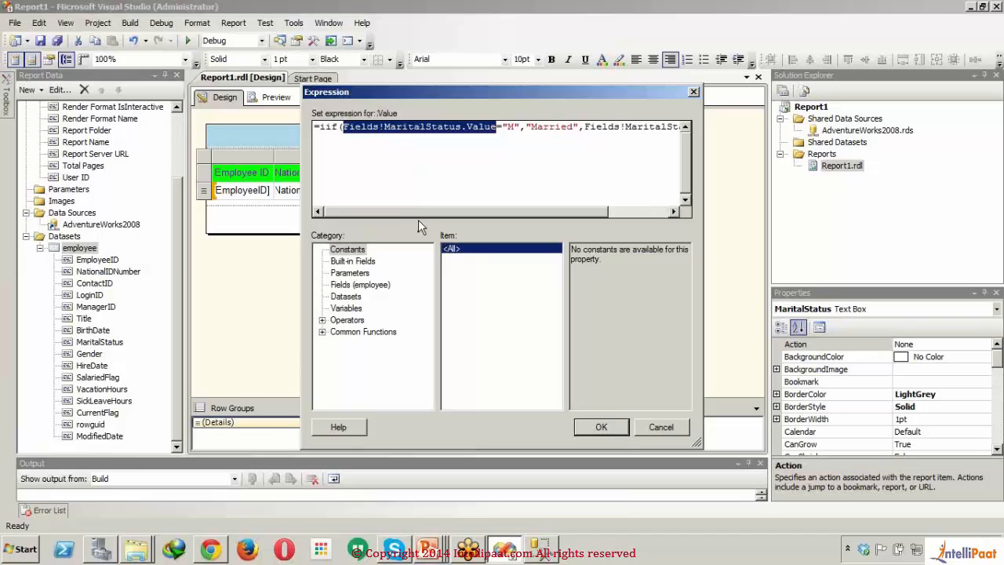
left_click_drag(420, 211, 482, 211)
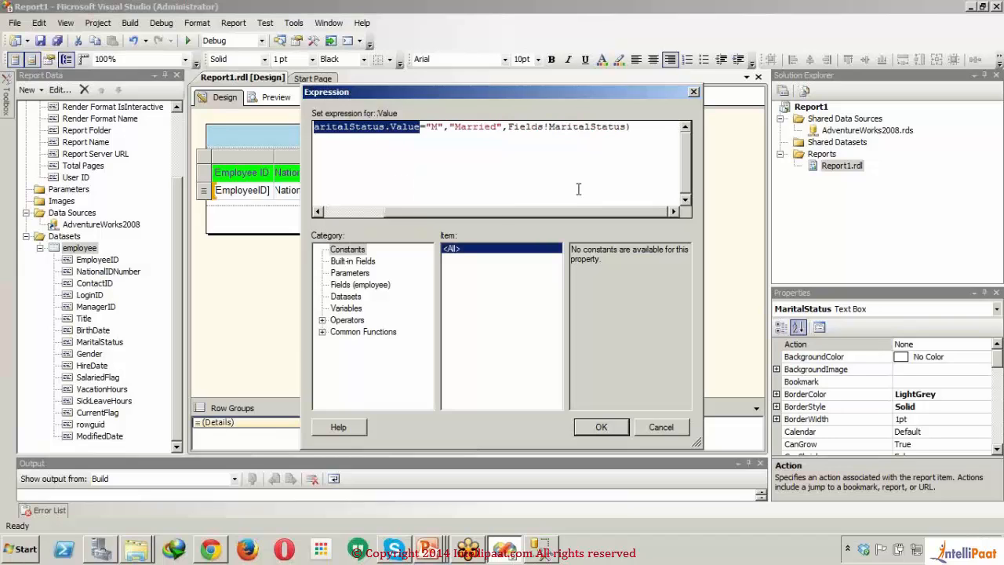
left_click(624, 128)
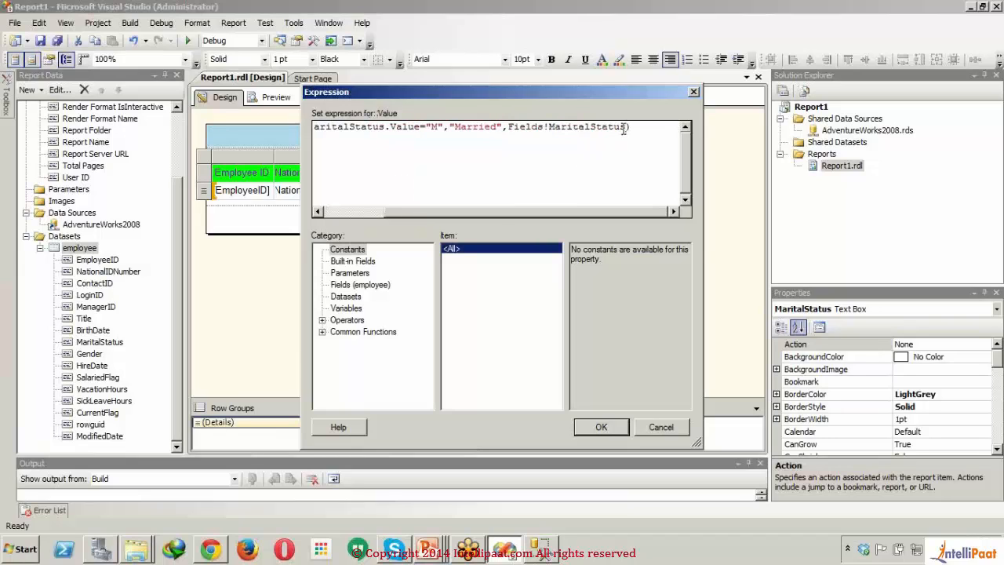
type(".Value")
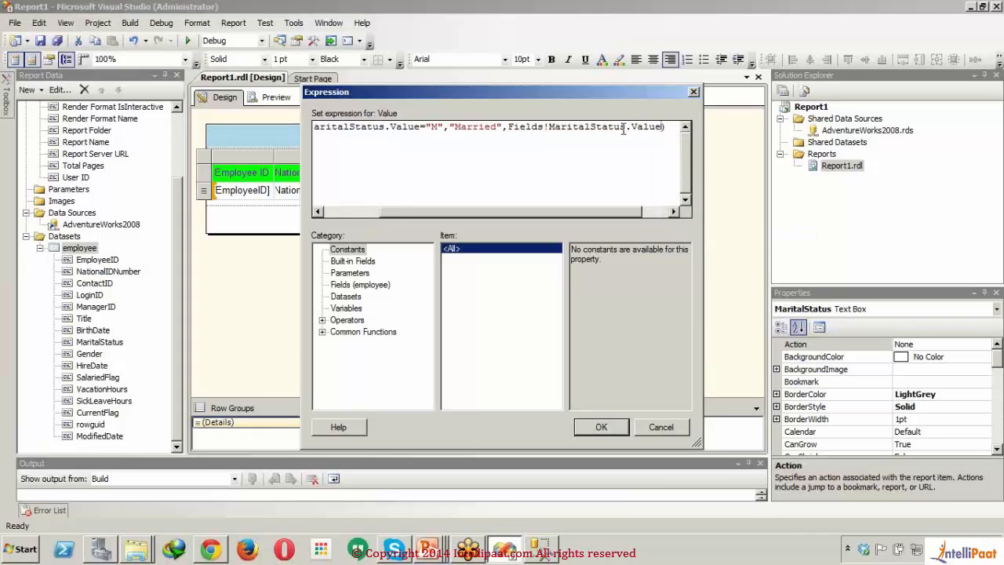
left_click(598, 428)
left_click(266, 93)
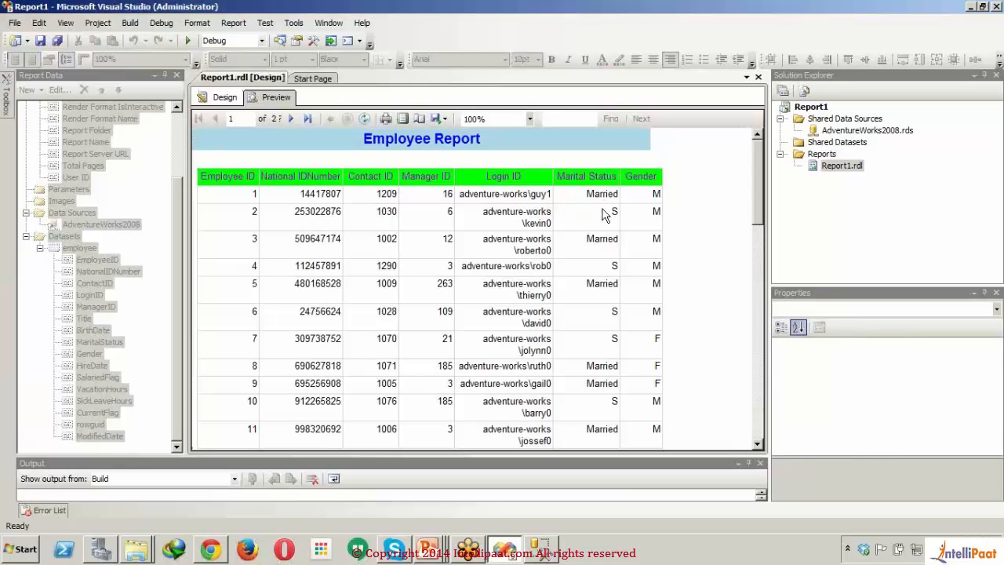
Step: Reopen the Marital Status data cell's expression in design view and insert an outer iif( before the existing iif
left_click(222, 98)
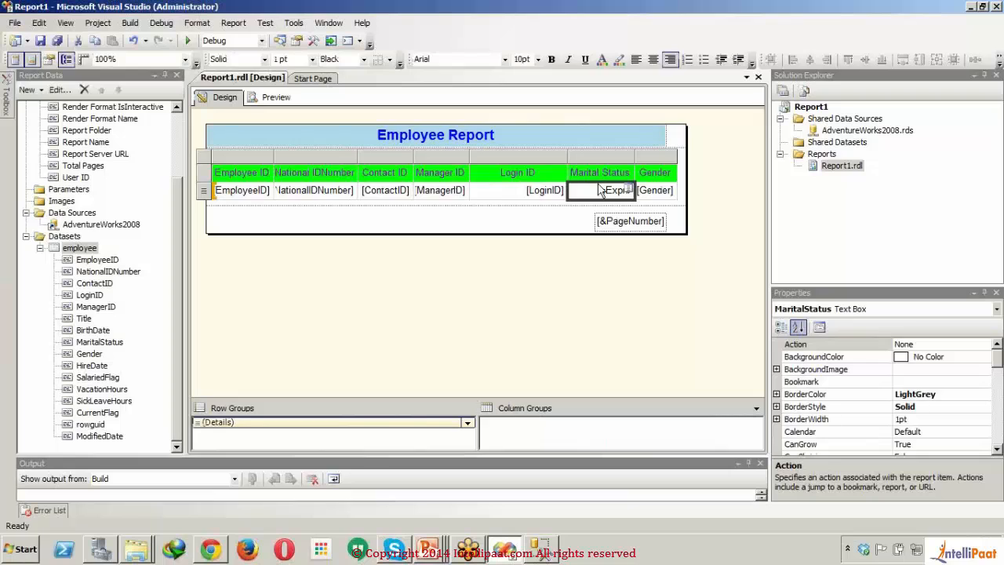
right_click(596, 195)
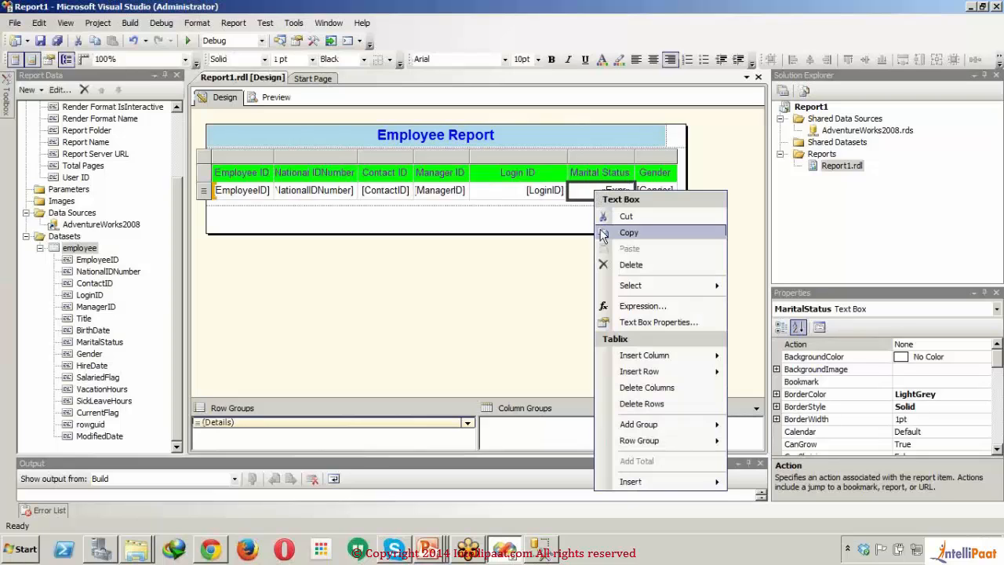
left_click(637, 306)
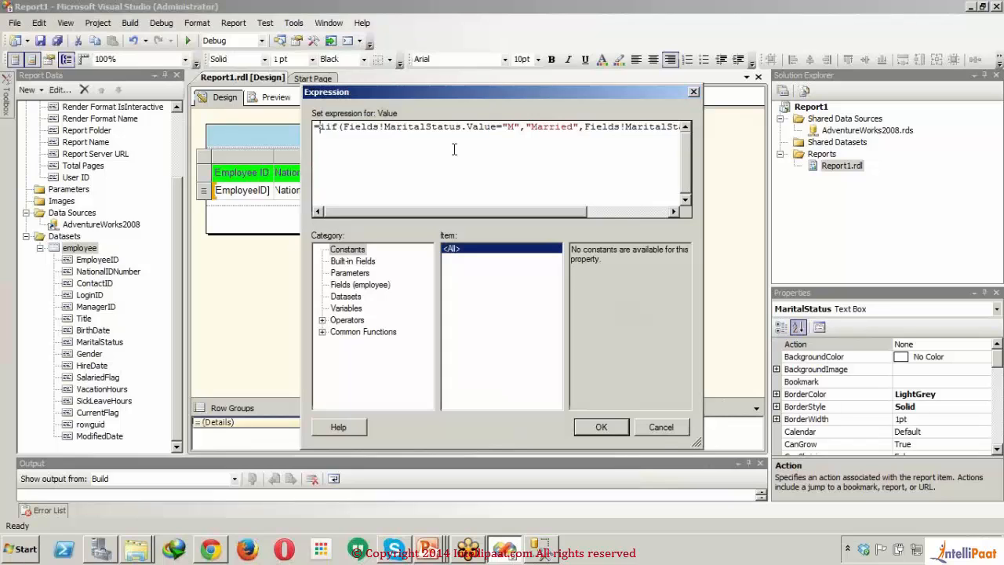
type("iif(Fi")
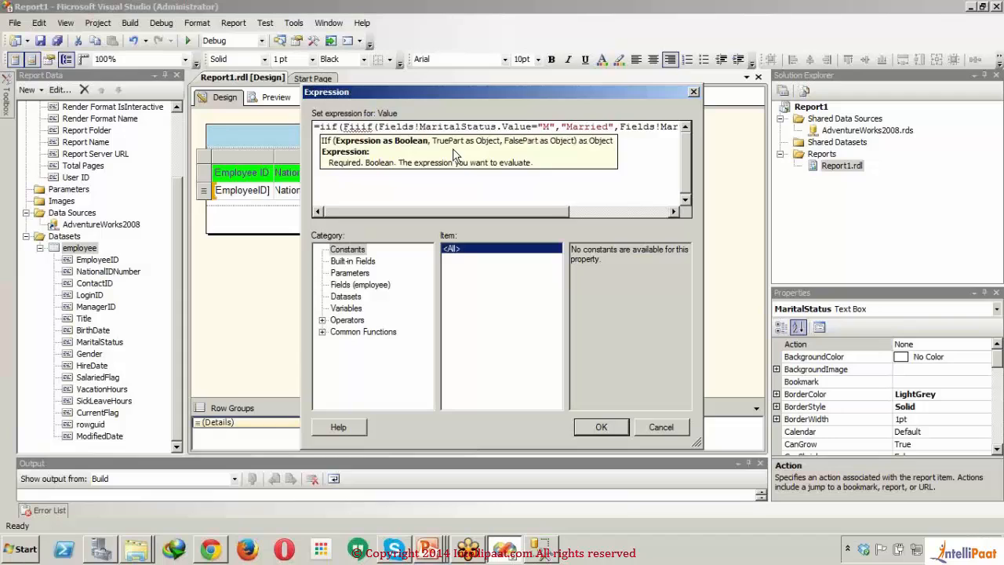
type("F(")
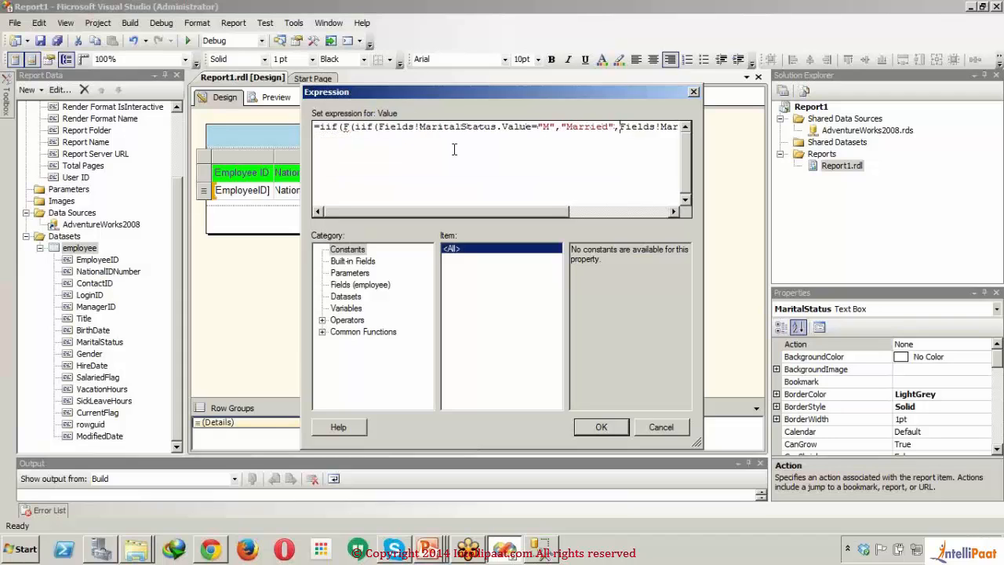
Step: Add a second closing parenthesis at the end of the expression and remove the stray F before the inner iif
key("Right")
key("Right")
key("Right")
key("Right")
key("Right")
key("Right")
key("Right")
key("Right")
key("Right")
key("Right")
key("Right")
key("Right")
key("Right")
key("Right")
key("Right")
key("Right")
key("Right")
key("Right")
key("Right")
key("Right")
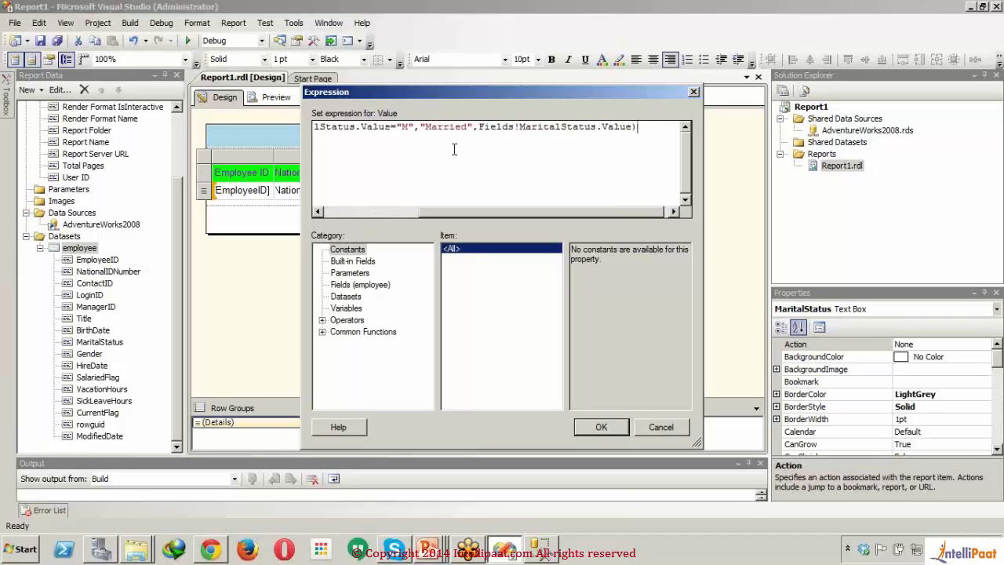
type(")")
left_click_drag(463, 211, 353, 211)
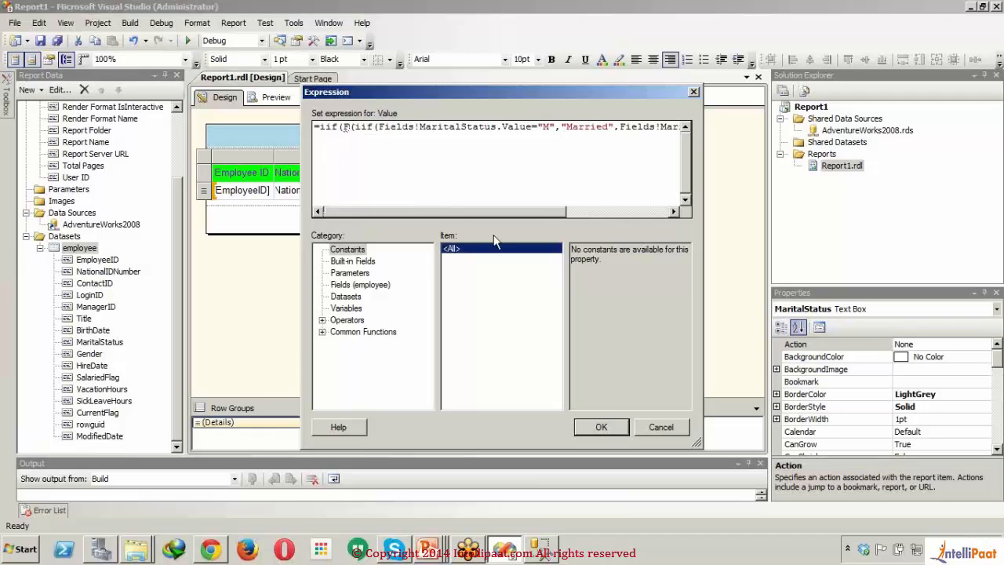
type("(")
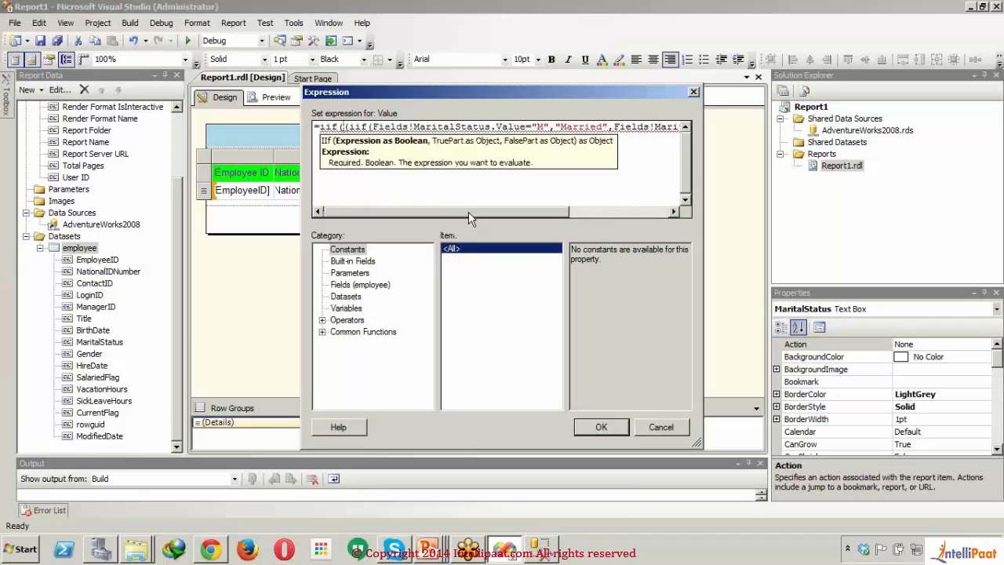
Step: Replace the last closing parenthesis with an equals sign and delete the extra opening parenthesis before the inner iif
left_click_drag(469, 212, 573, 214)
left_click(647, 126)
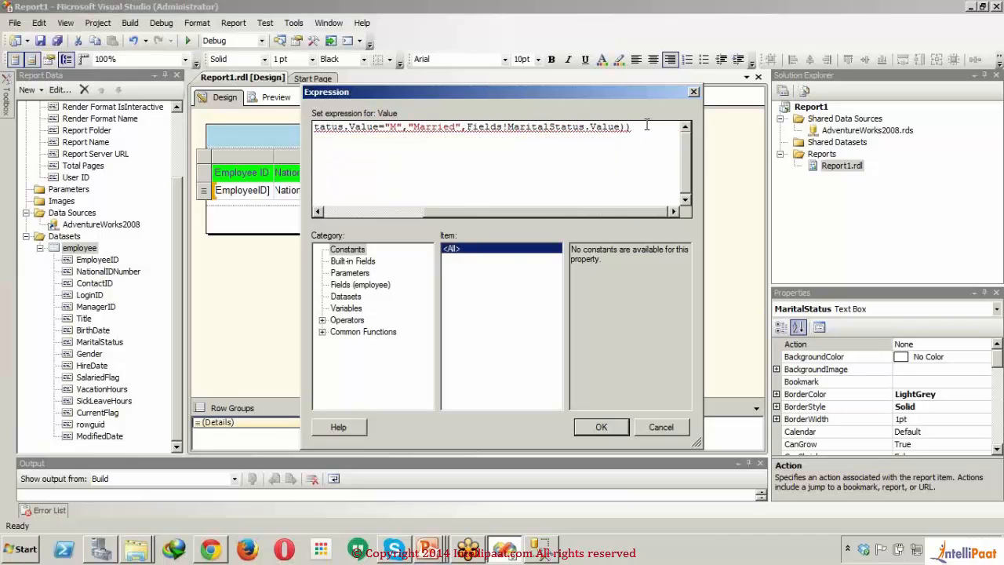
key("BackSpace")
type("=")
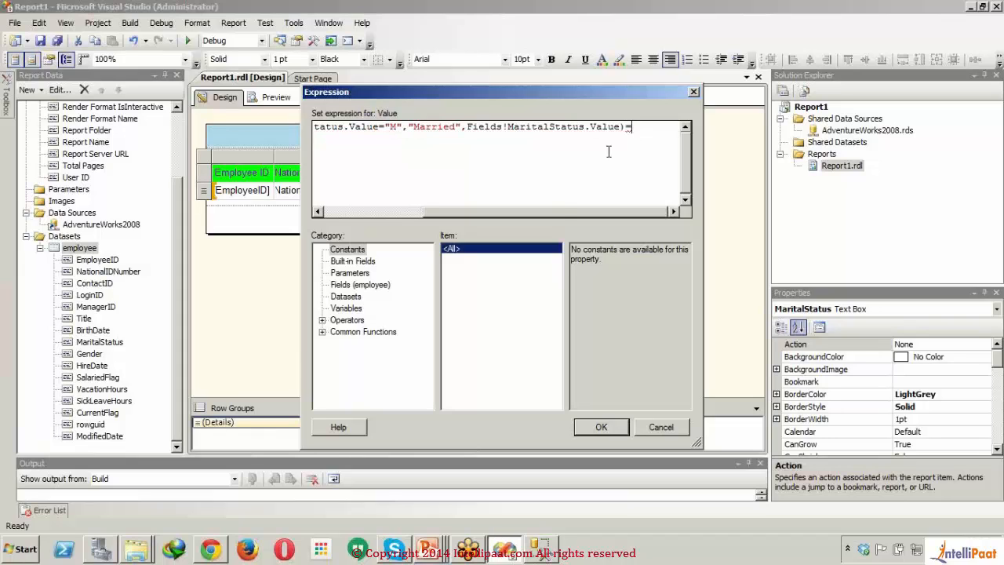
left_click_drag(561, 211, 435, 214)
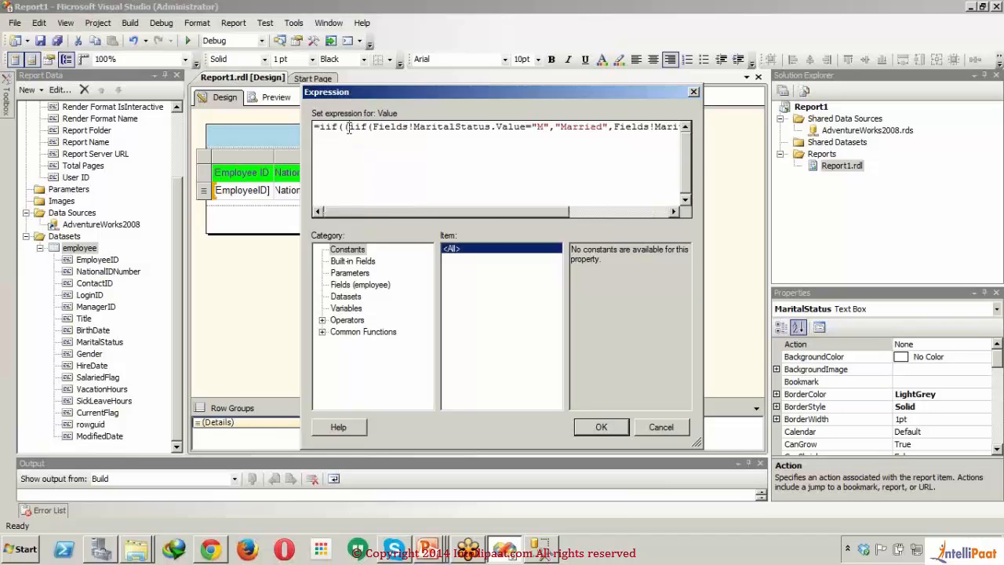
key("BackSpace")
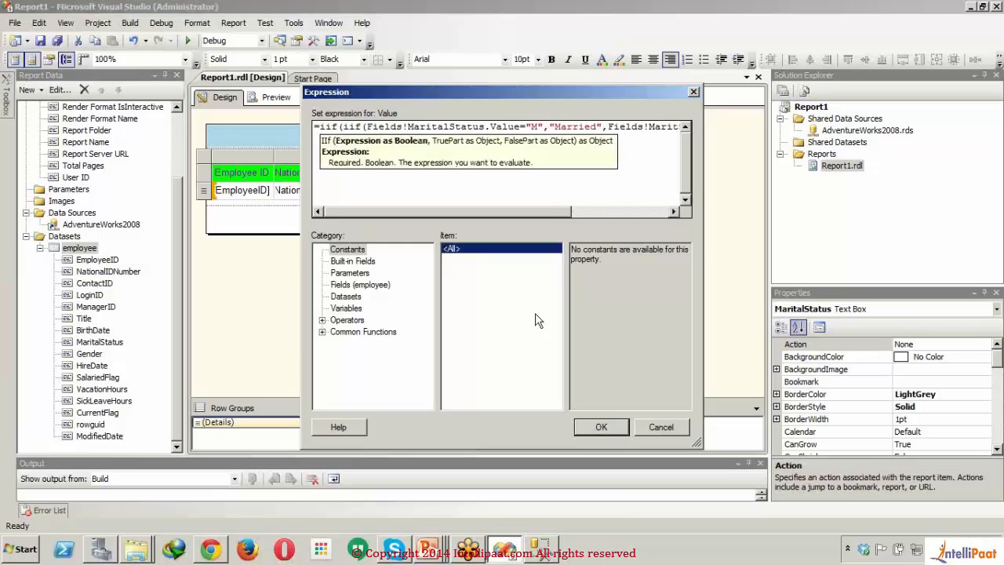
Step: Complete the outer iif condition by comparing the inner result with "S", followed by a comma
left_click_drag(503, 213, 651, 134)
left_click(651, 130)
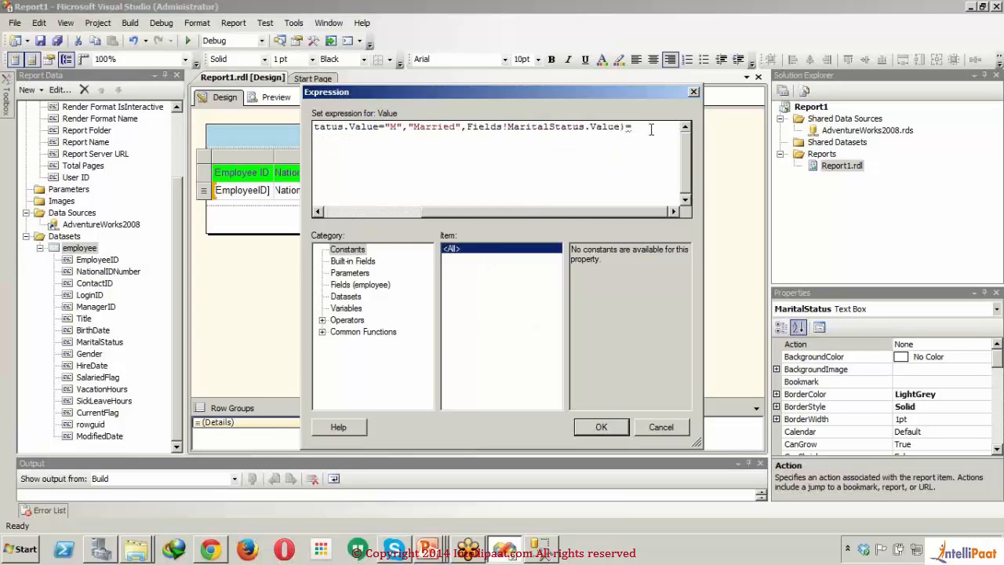
type("\"S\"")
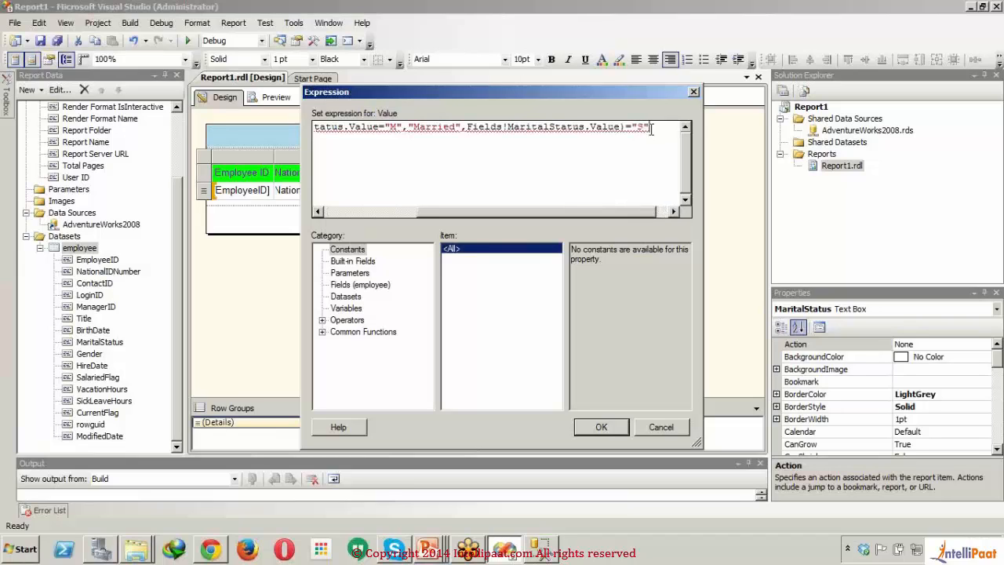
type(",")
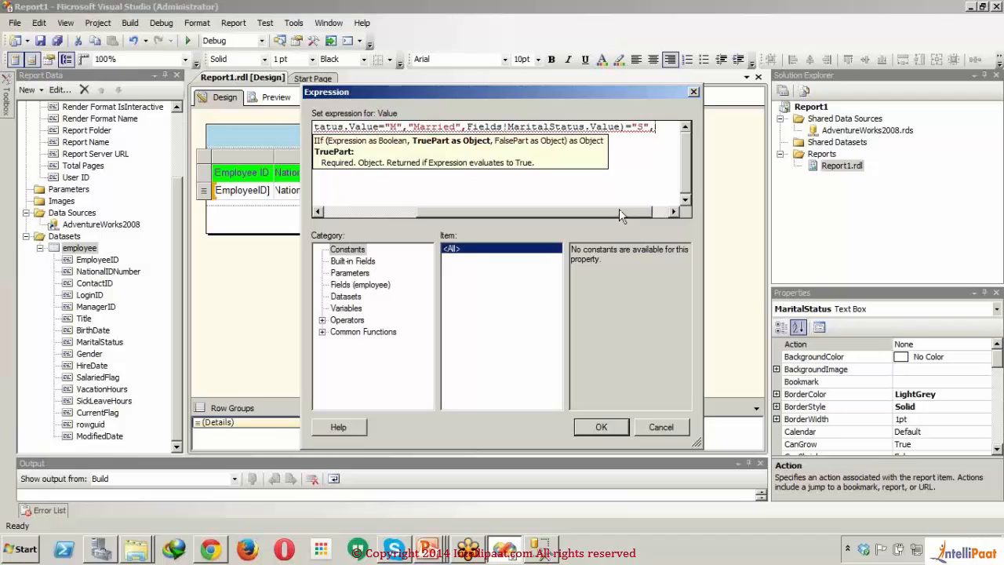
Step: Check the nested expression from its start and enter "Single" as the outer iif's true part
left_click_drag(619, 208, 505, 209)
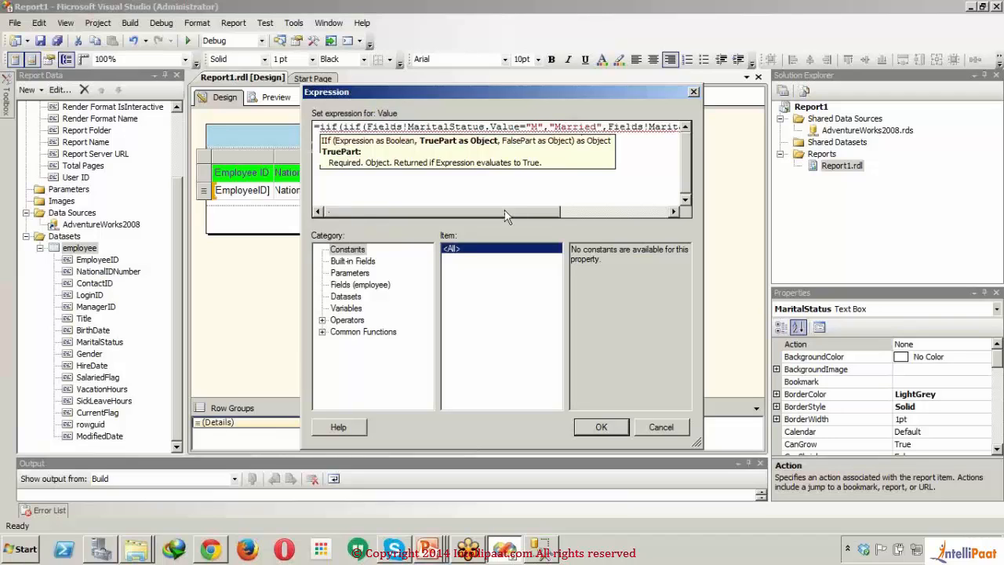
left_click_drag(504, 209, 640, 208)
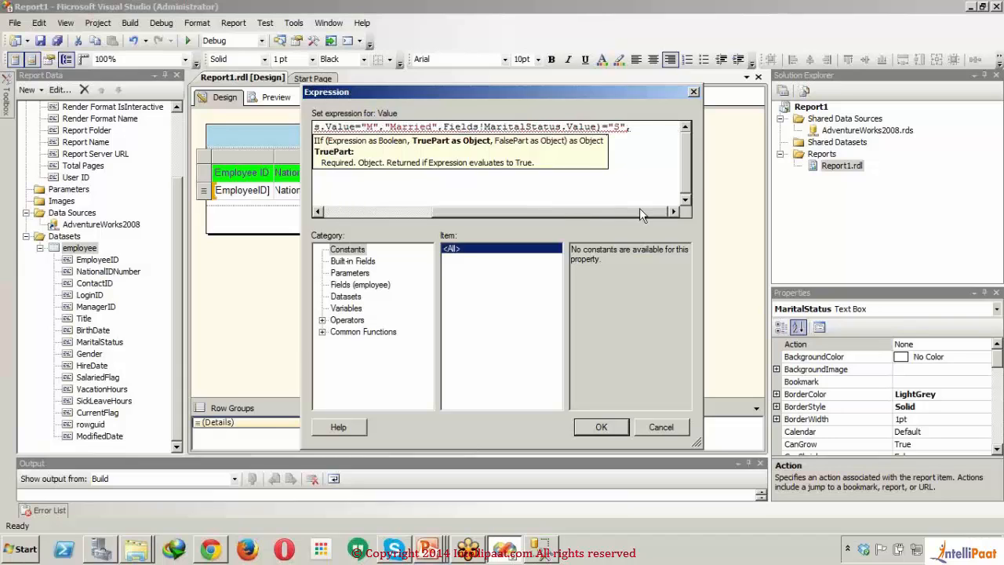
type("\"Single\"")
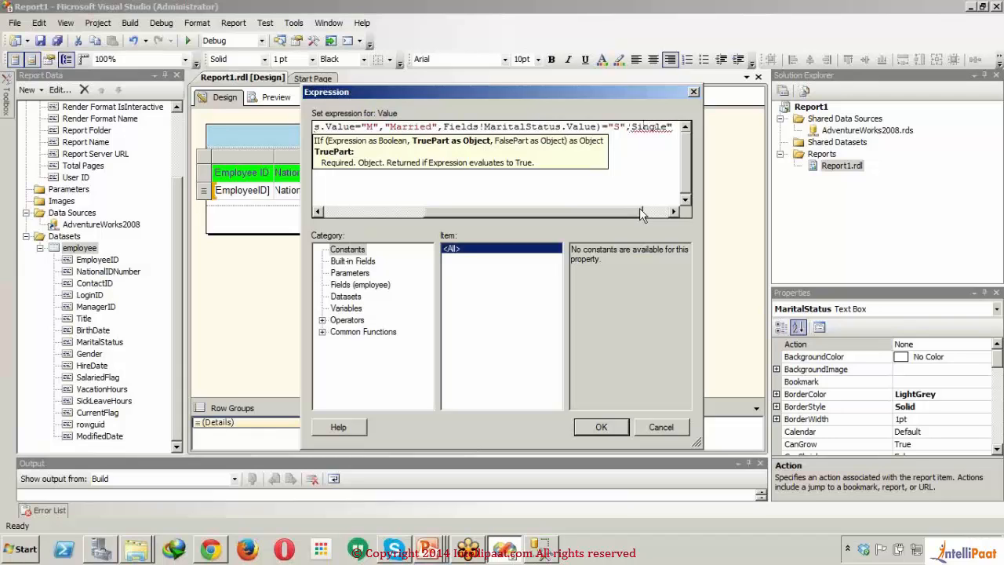
type("\"")
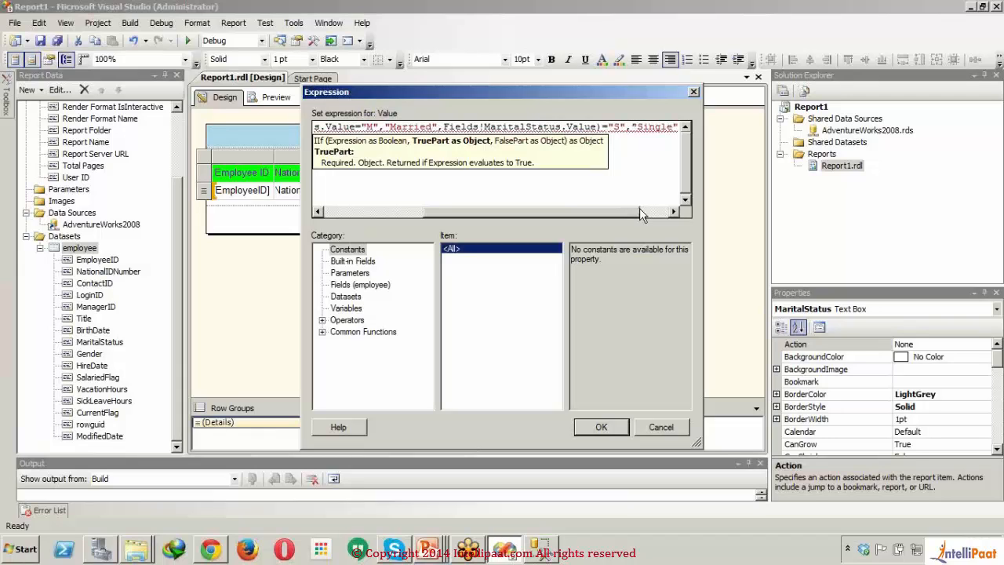
Step: Add a comma after "Single" and insert the employee dataset's MaritalStatus field as the outer iif's false part
key("Right")
key("Right")
key("Right")
key("Right")
key("Right")
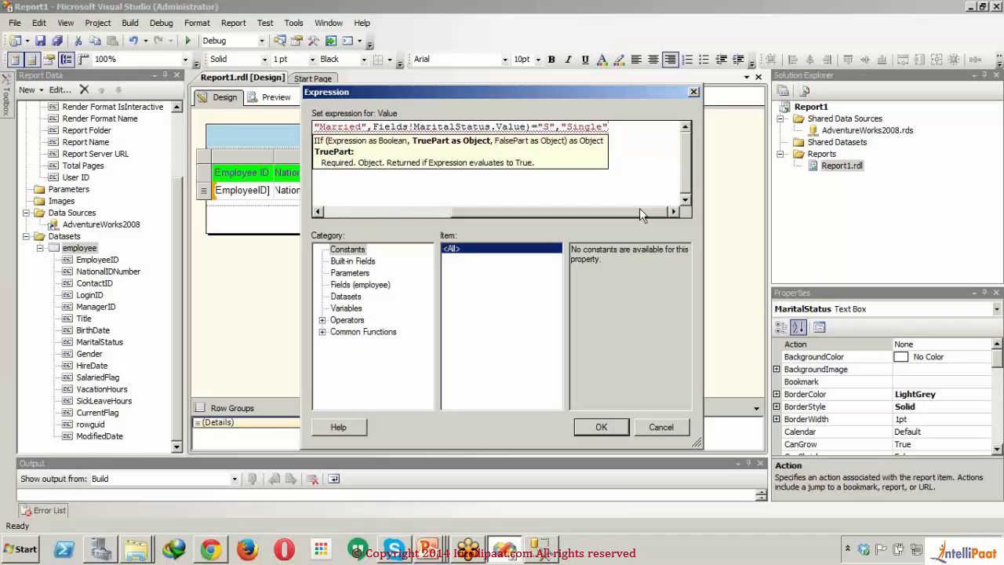
type(",")
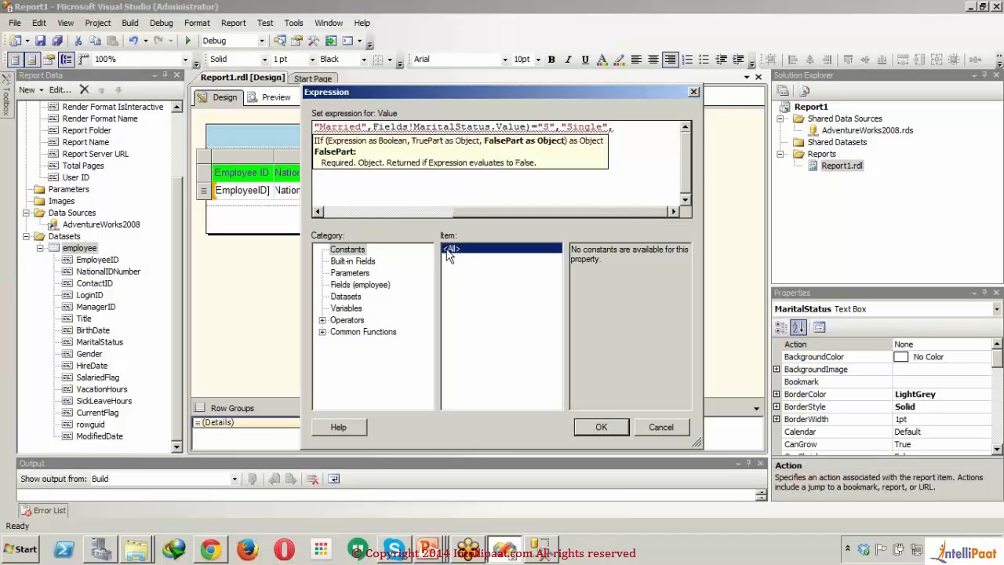
left_click(355, 286)
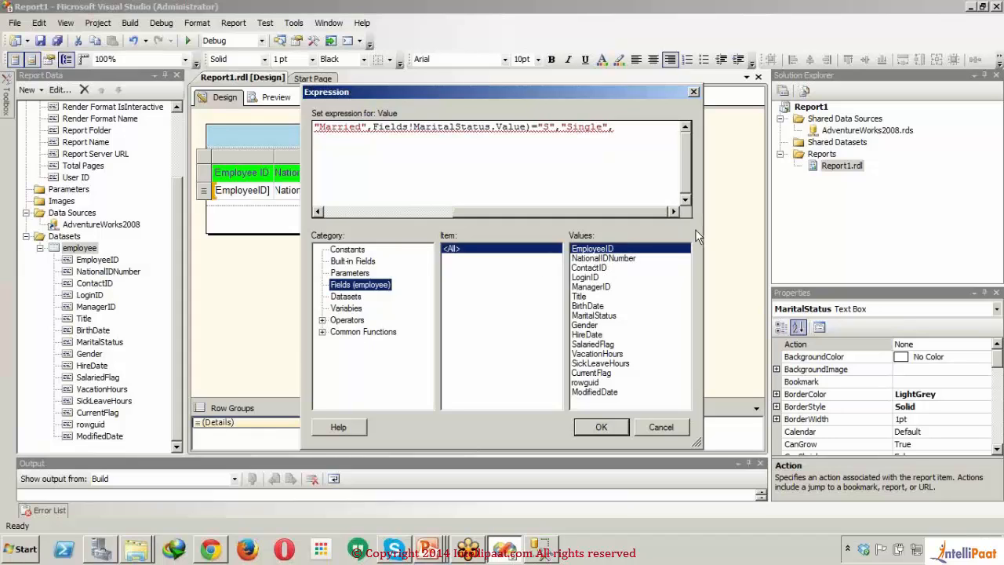
double_click(596, 316)
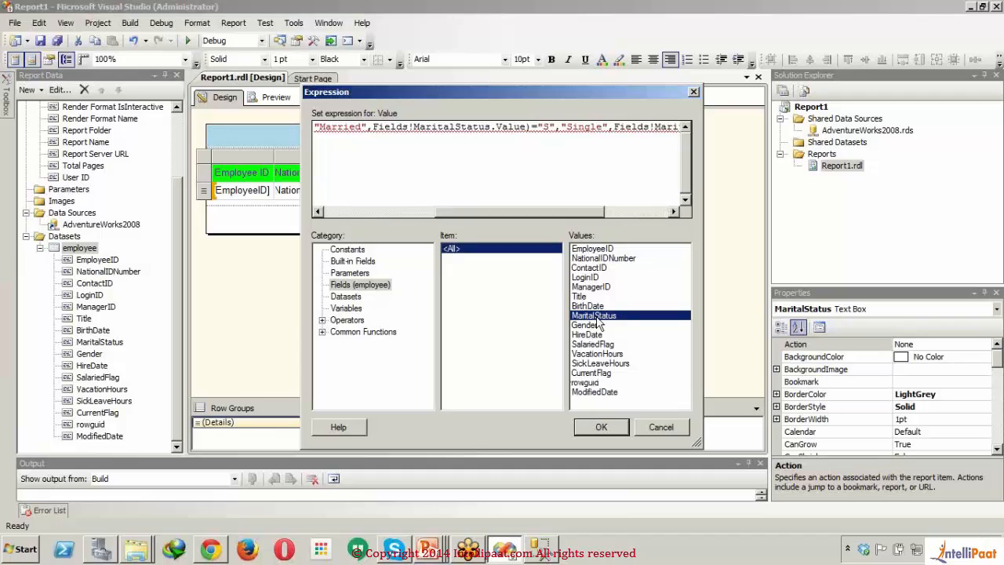
Step: Close the outer iif with a parenthesis, apply the expression and preview the report
left_click_drag(581, 209, 668, 210)
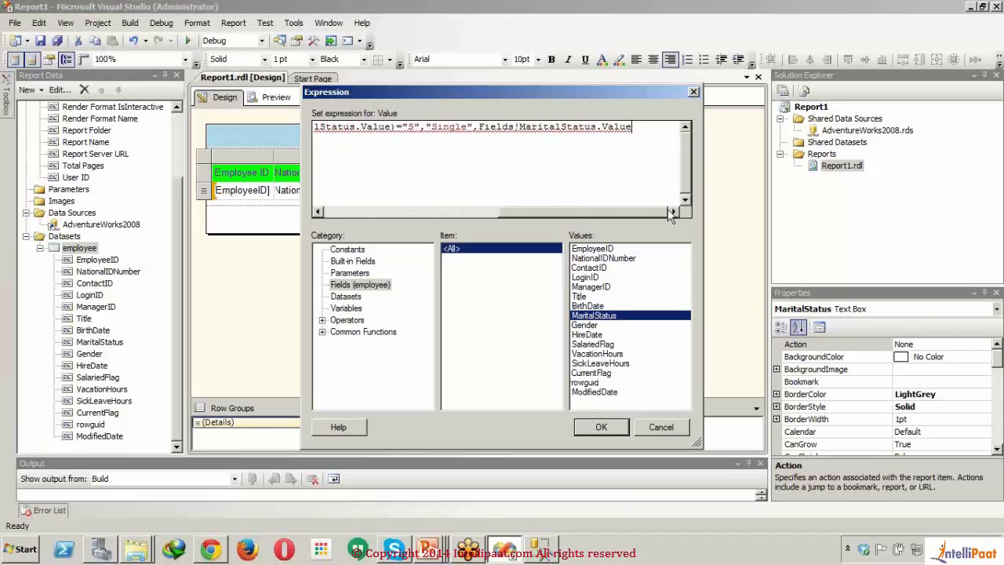
type(")")
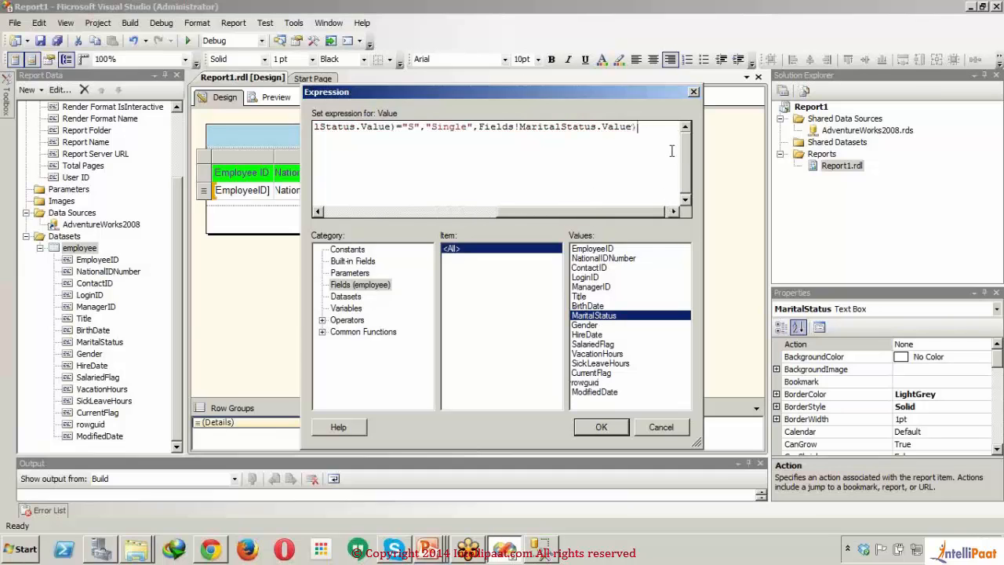
left_click_drag(580, 212, 397, 212)
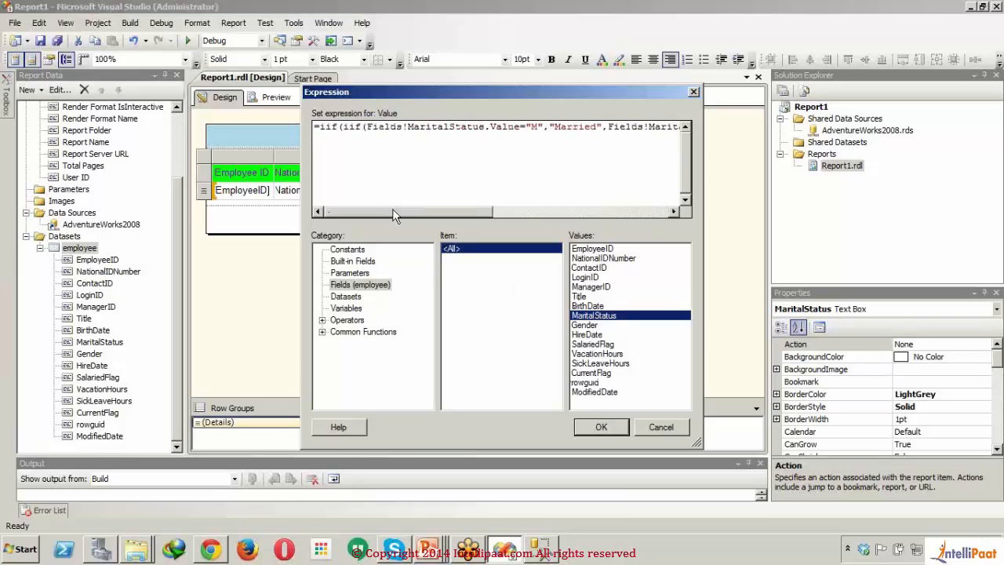
left_click(593, 427)
left_click(428, 282)
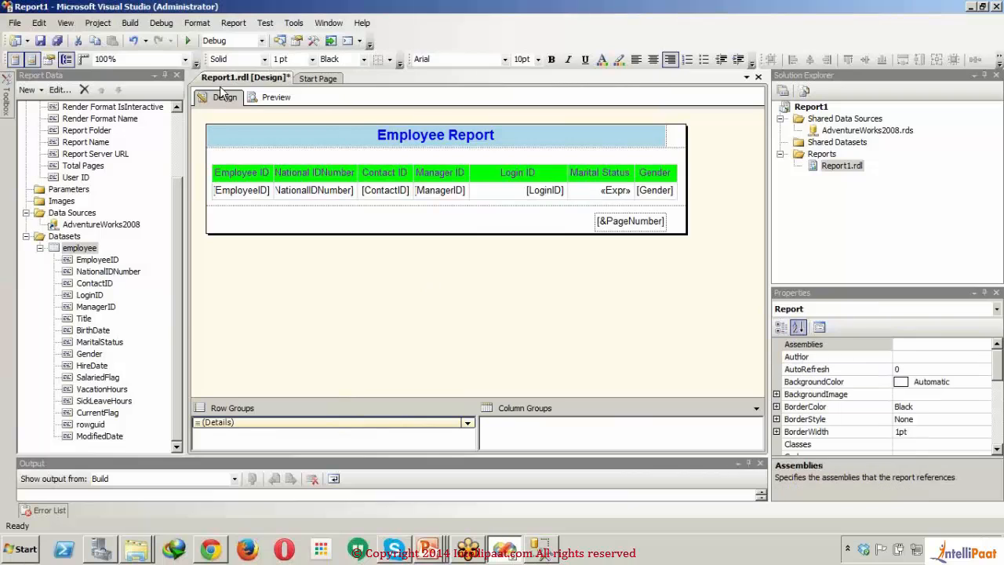
left_click(265, 100)
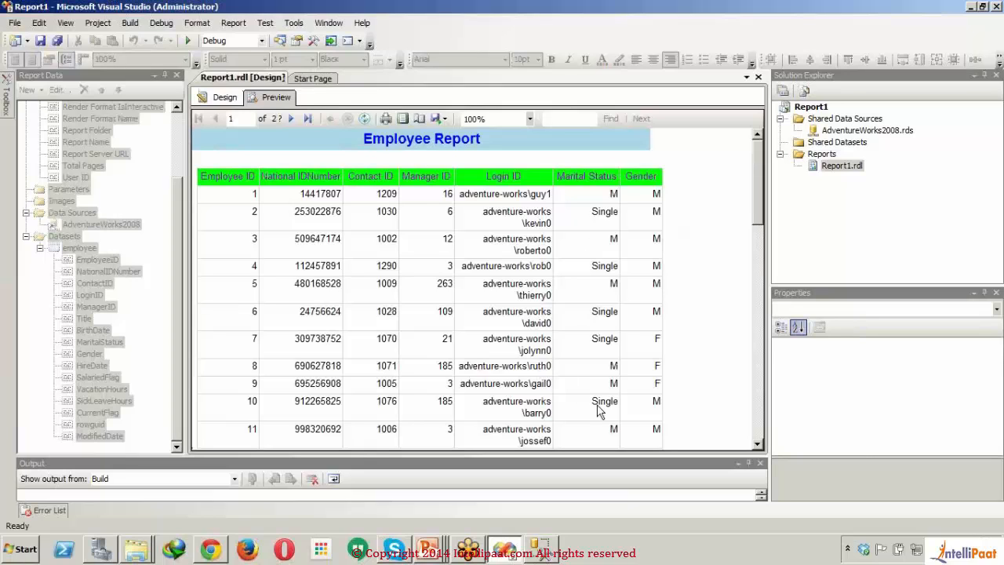
Step: Reopen the Marital Status detail cell's expression in the report design and remove the extra outer iif opening at its start
left_click(222, 98)
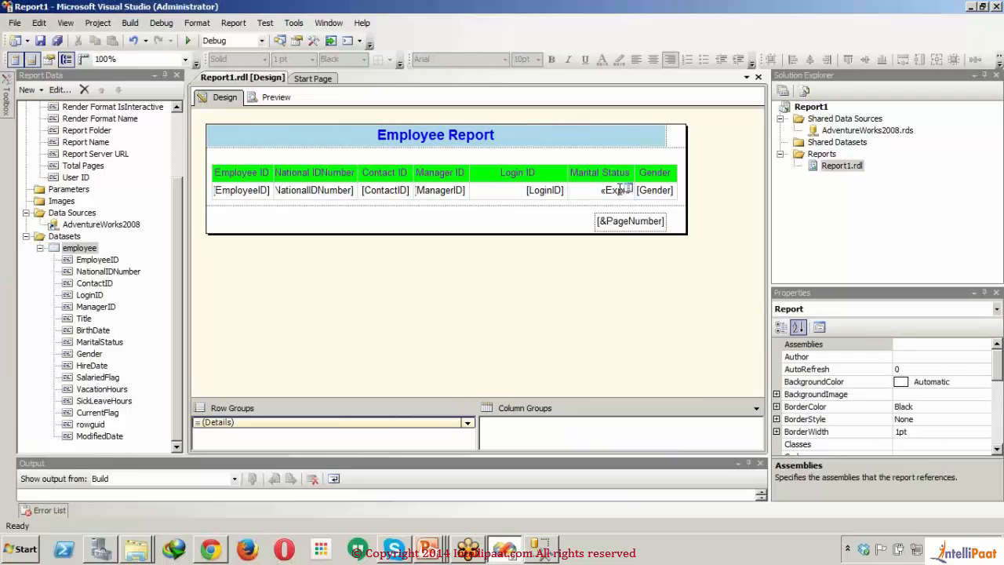
left_click(621, 190)
right_click(625, 189)
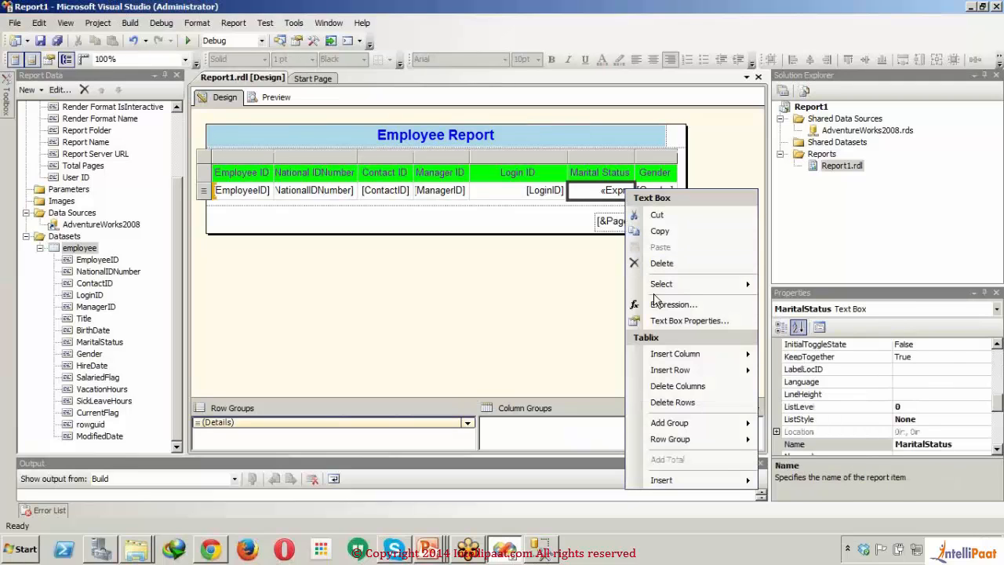
left_click(661, 306)
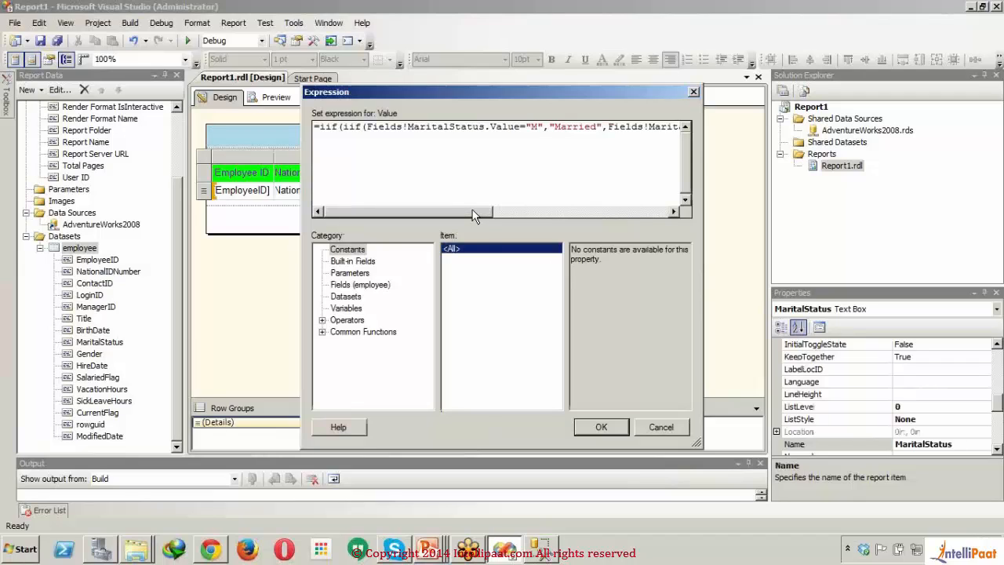
left_click(343, 127)
key("Delete")
key("Delete")
key("Delete")
key("Delete")
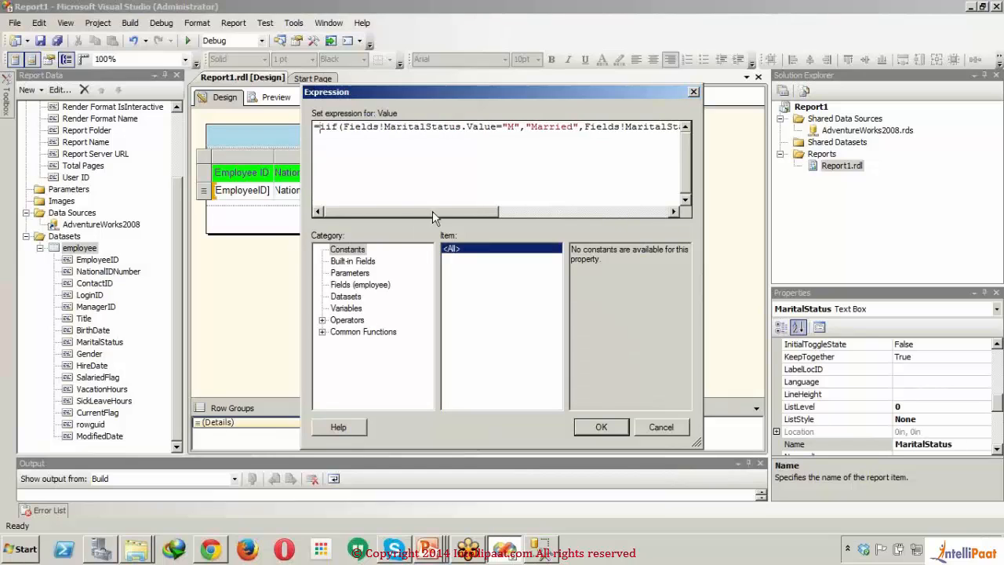
Step: Delete the ="S","Single",Fields!MaritalStatus.Value) portion that follows the "Married" iif
left_click_drag(435, 211, 628, 225)
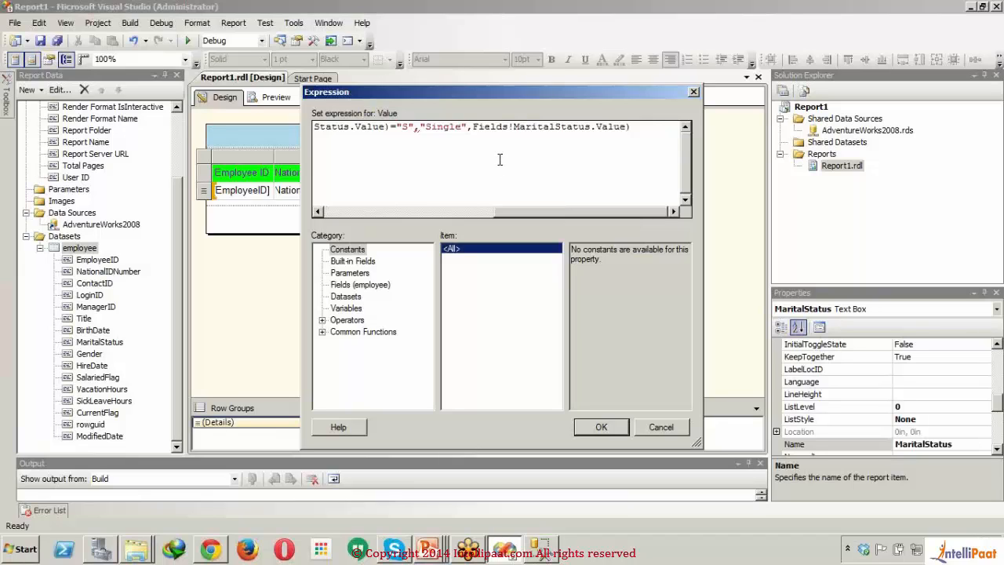
left_click_drag(646, 128, 392, 129)
key("BackSpace")
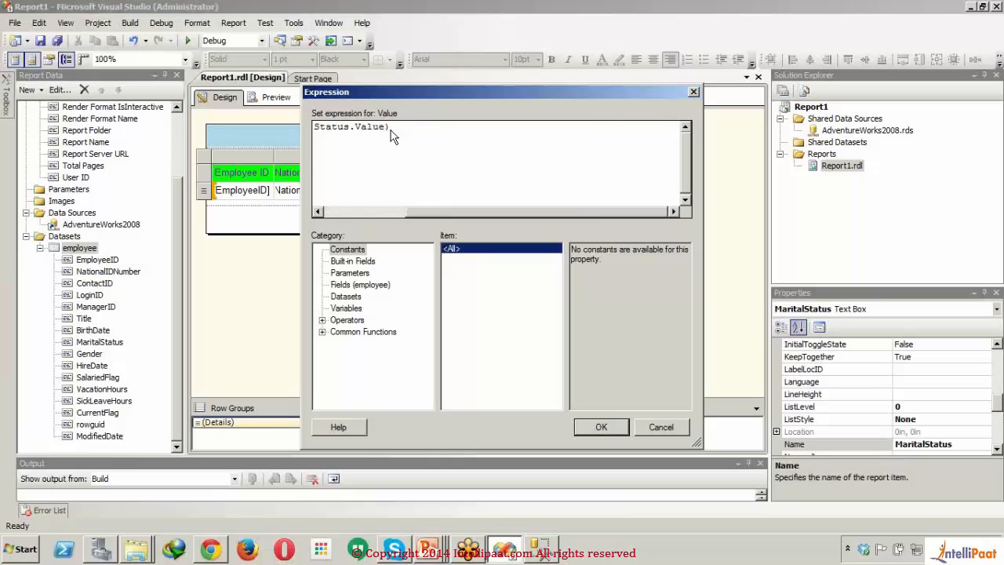
Step: Start a nested iif( in the false part, just before the MaritalStatus field that follows "Married"
left_click_drag(437, 211, 418, 220)
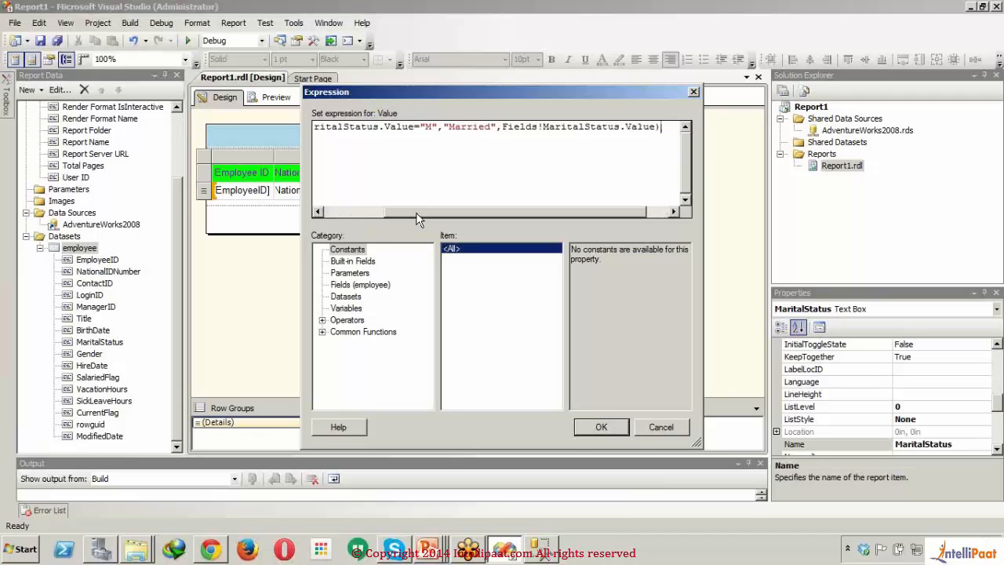
left_click(503, 127)
type("iif(")
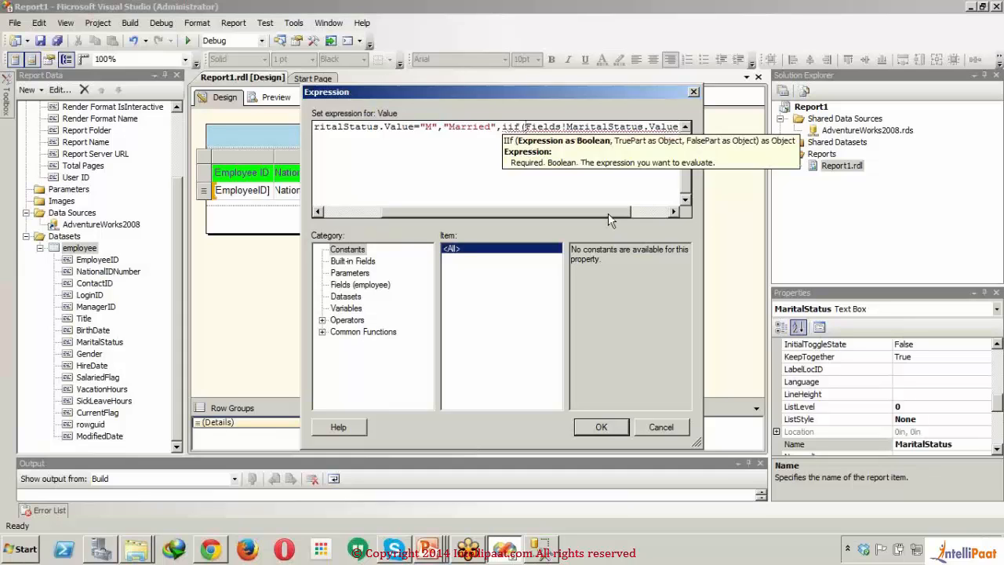
Step: Compare the nested iif's MaritalStatus field with "S" and enter "Single" as its true part, followed by a comma
left_click_drag(608, 212, 653, 217)
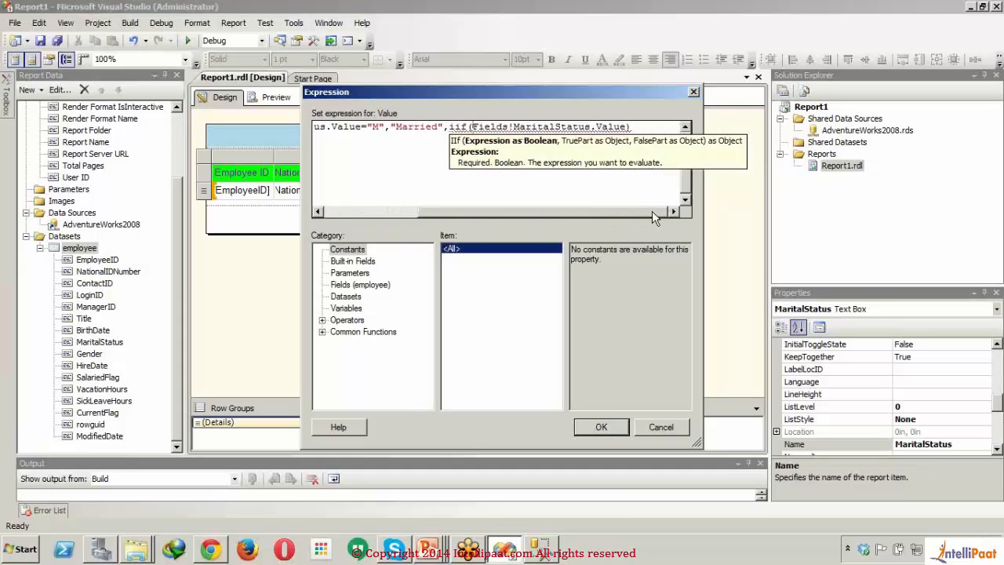
left_click(630, 127)
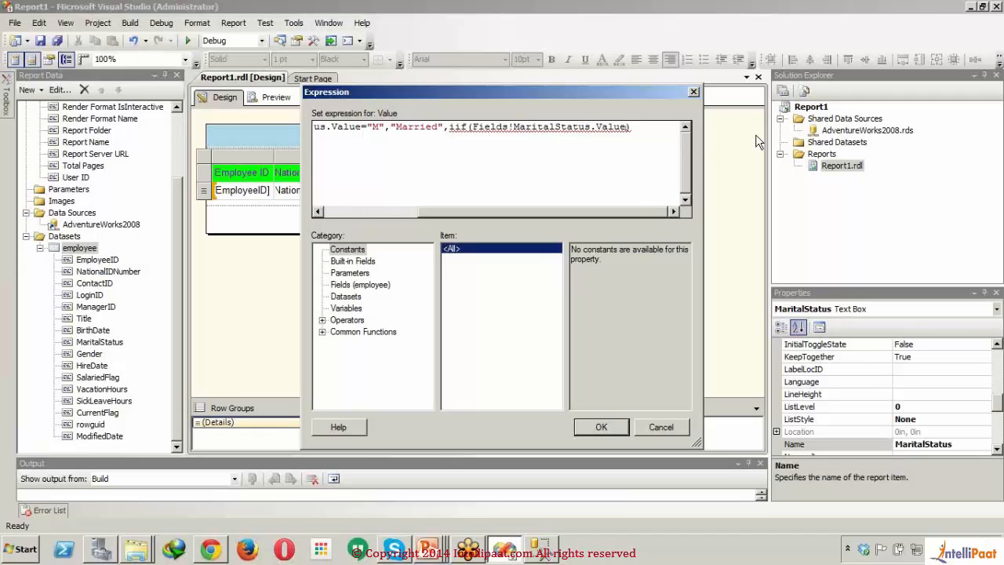
type("=\"S\"")
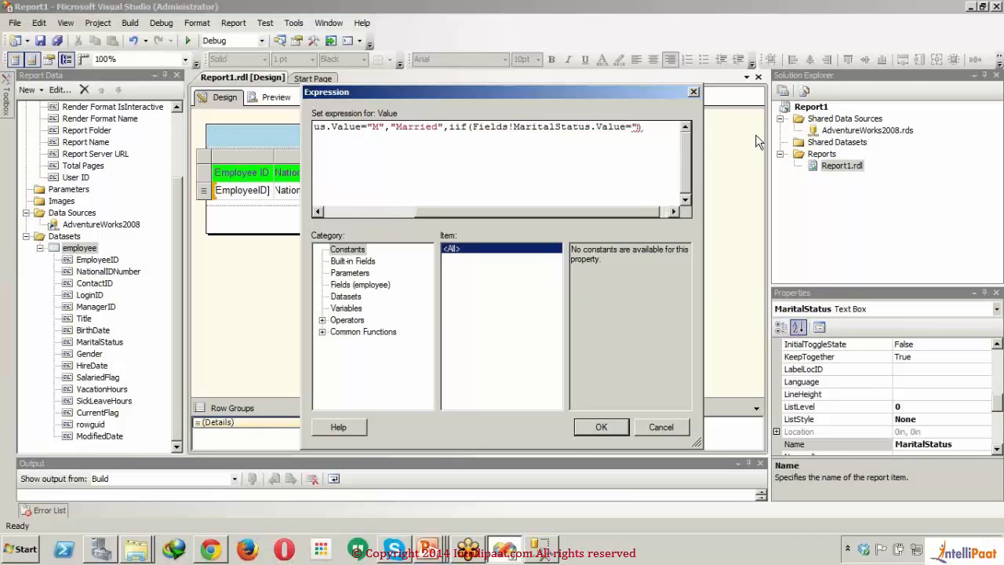
type(",\"")
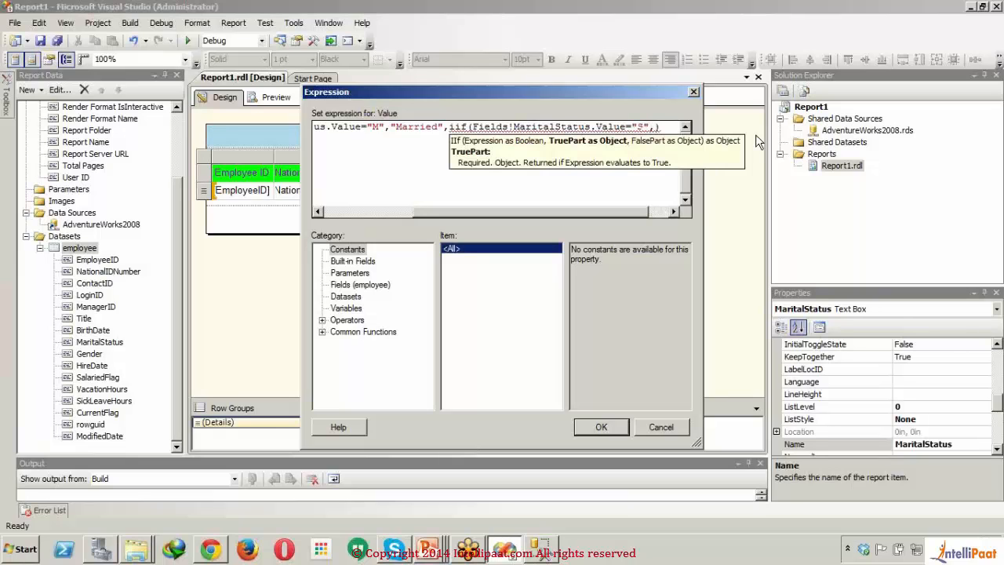
type("Single\"")
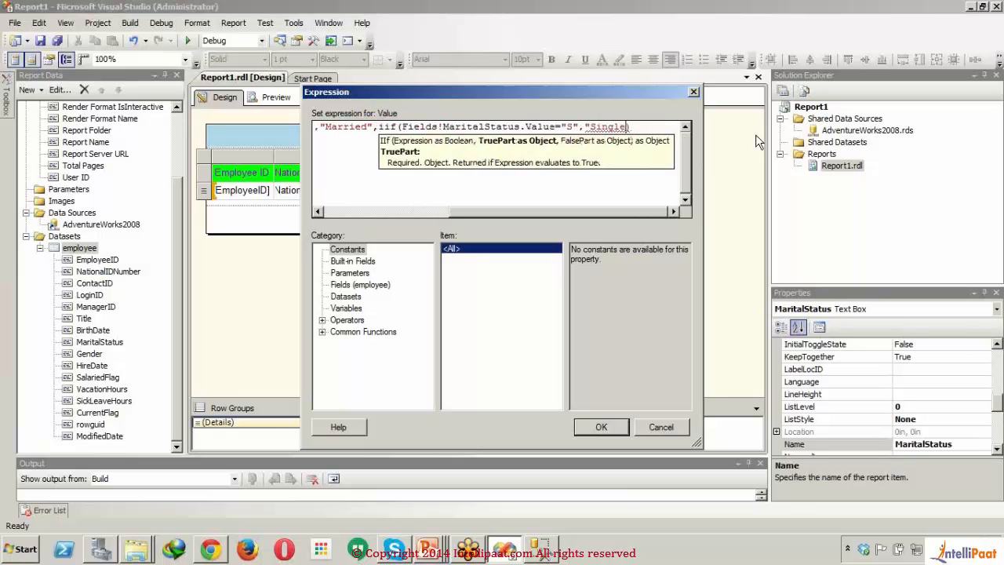
type(",")
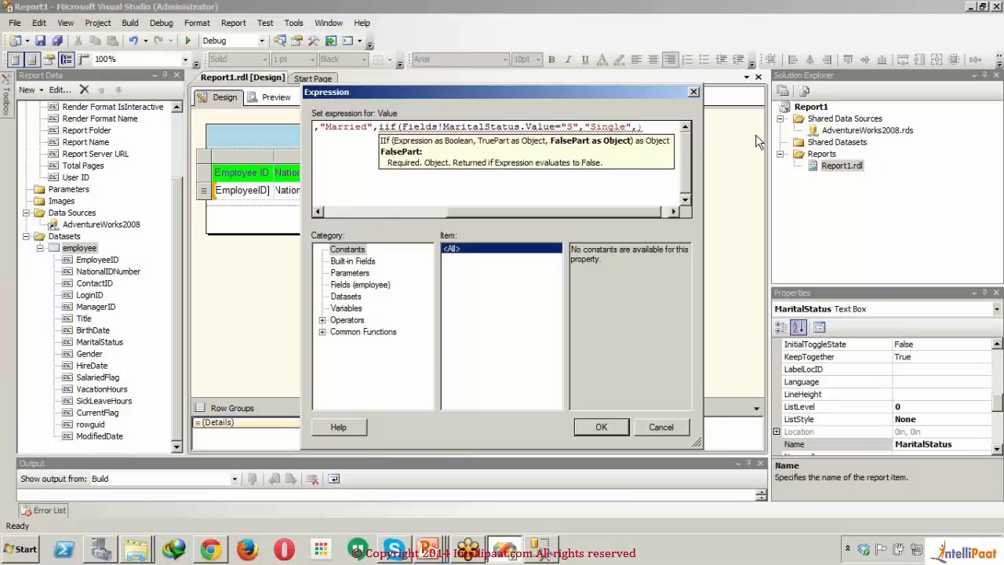
type("Fields")
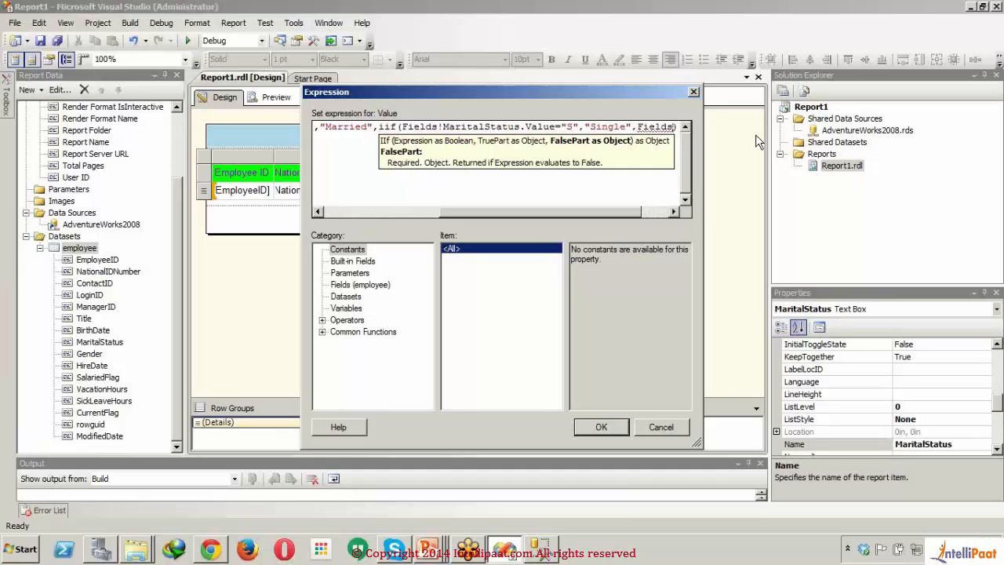
type("!")
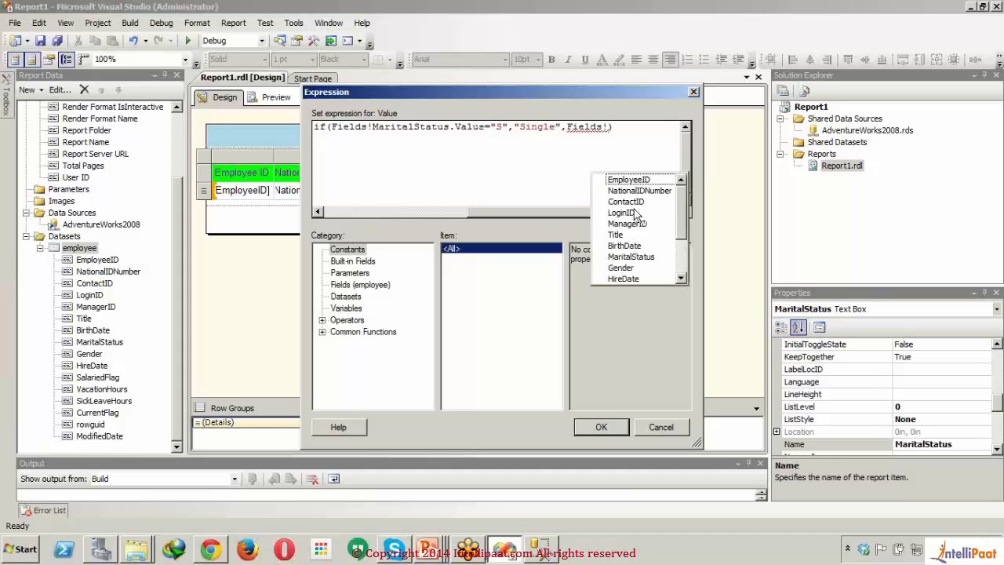
Step: Complete the nested iif with Fields!MaritalStatus.Value as its false part and a closing parenthesis, and preview the report with the applied expression
scroll(676, 262, "down", 2)
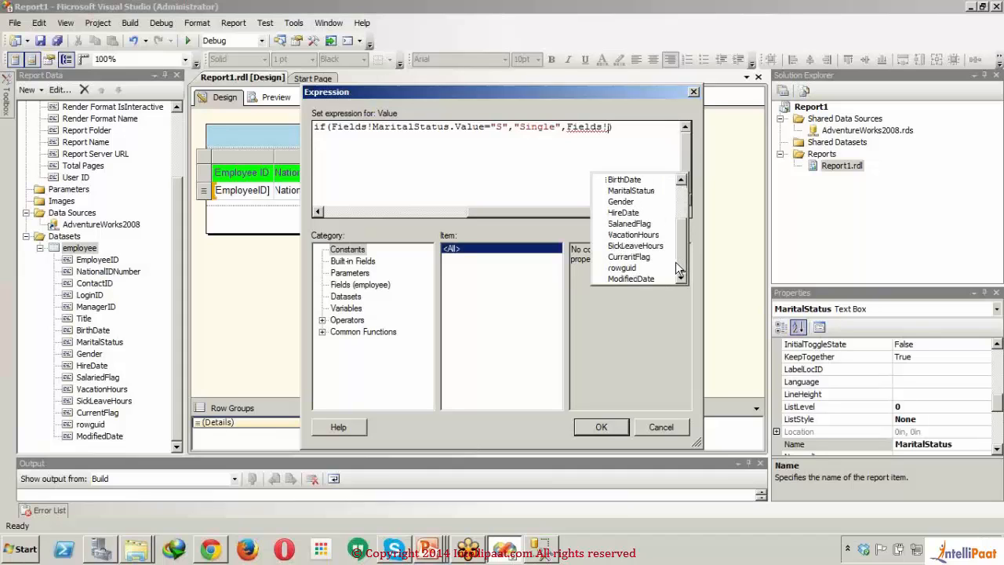
double_click(647, 190)
type(".Value")
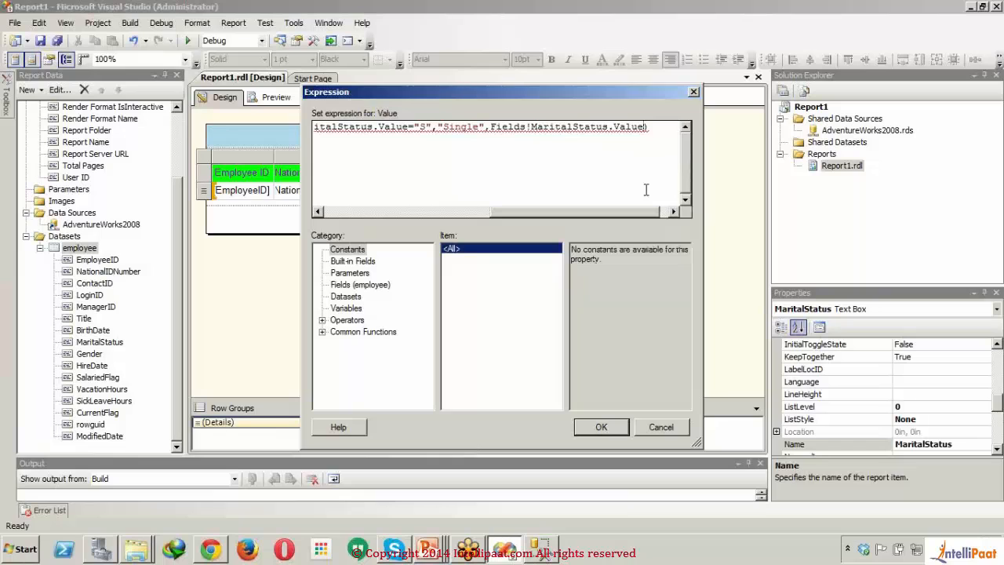
type(")")
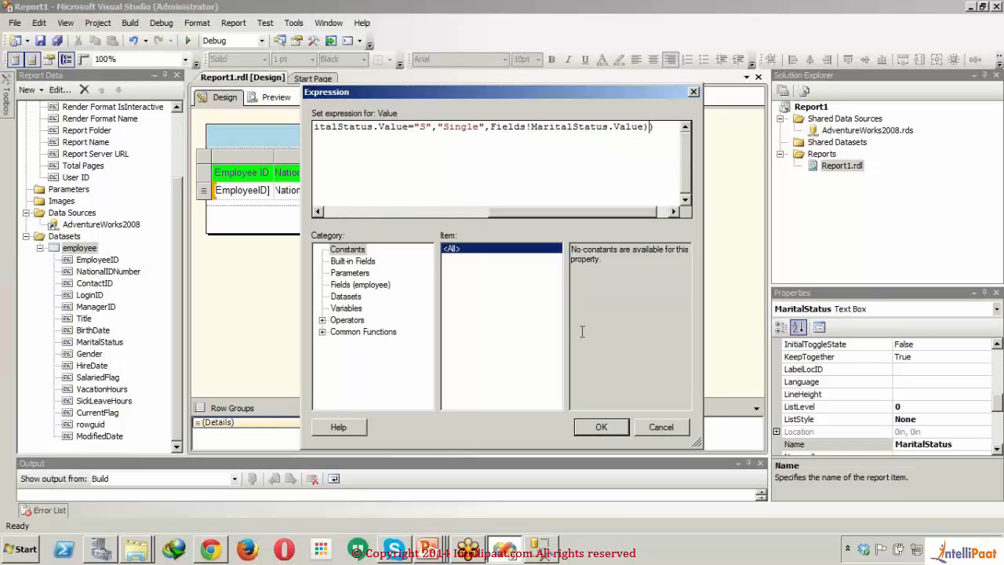
left_click(602, 428)
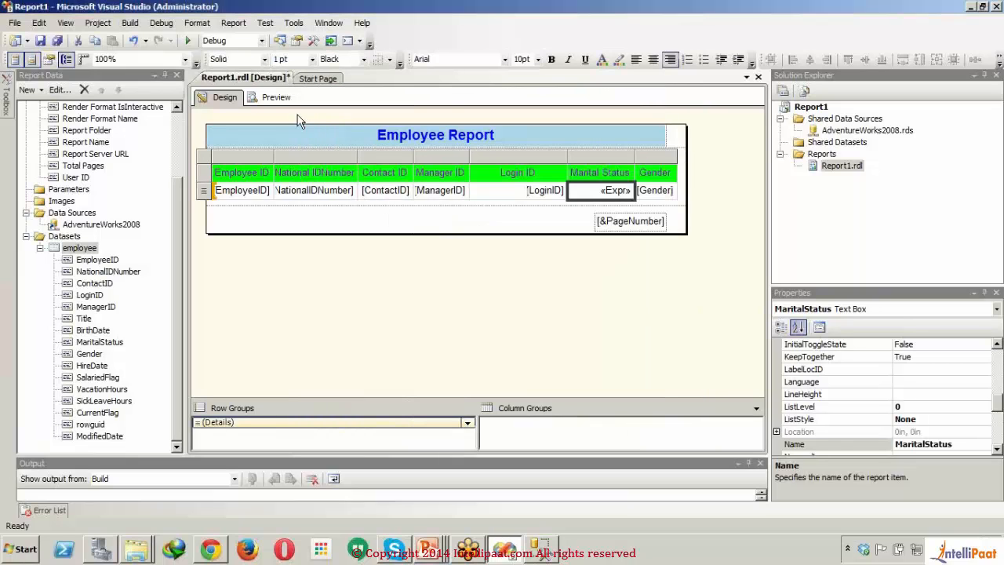
left_click(276, 97)
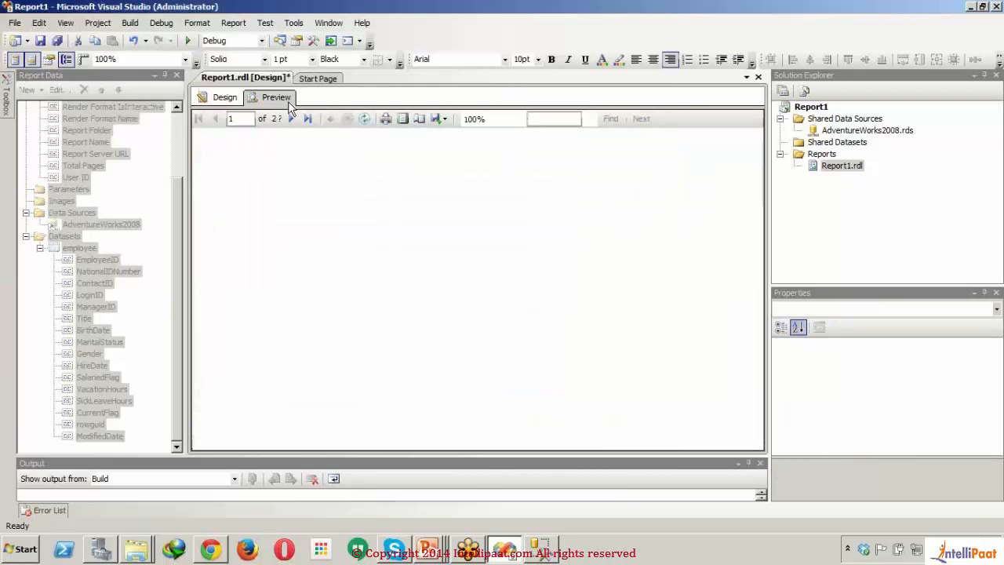
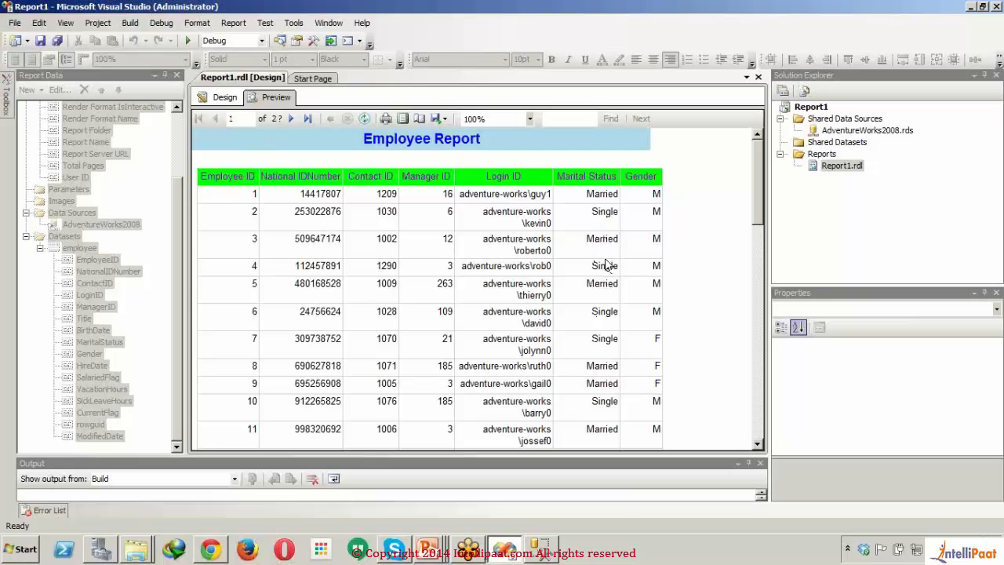
Step: Centre the Marital Status expression in the detail row and preview the report
left_click(223, 100)
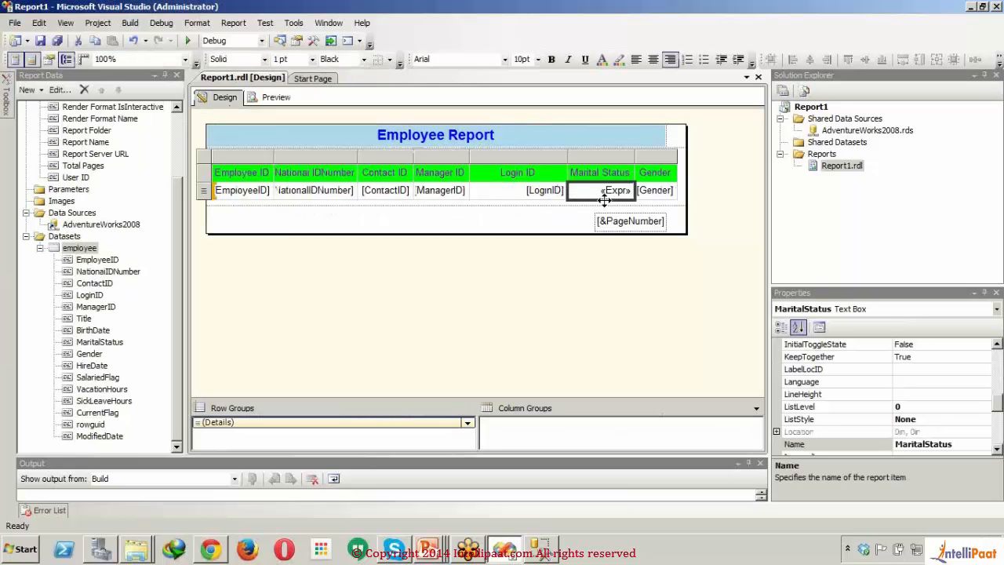
left_click(570, 219)
left_click(594, 194)
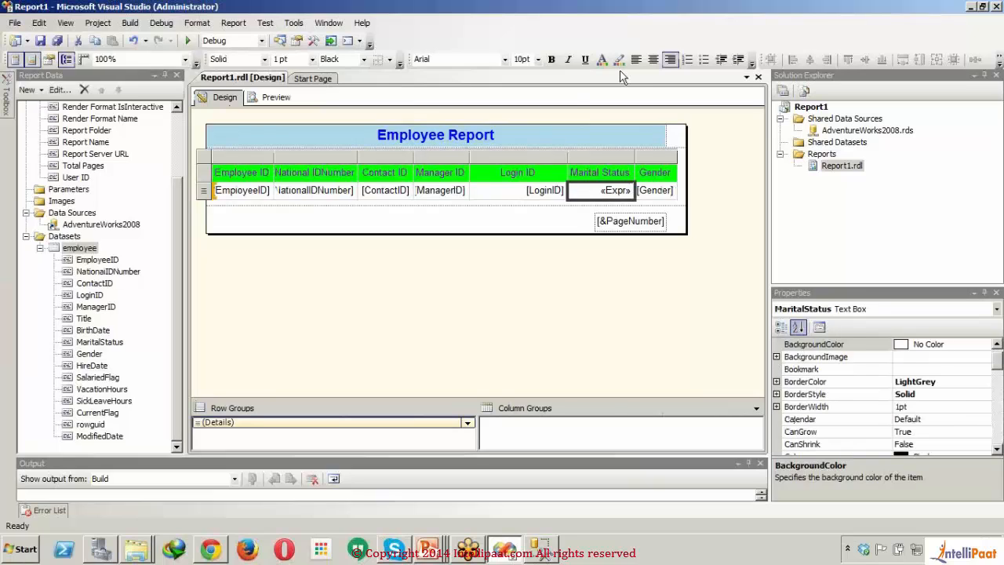
left_click(653, 60)
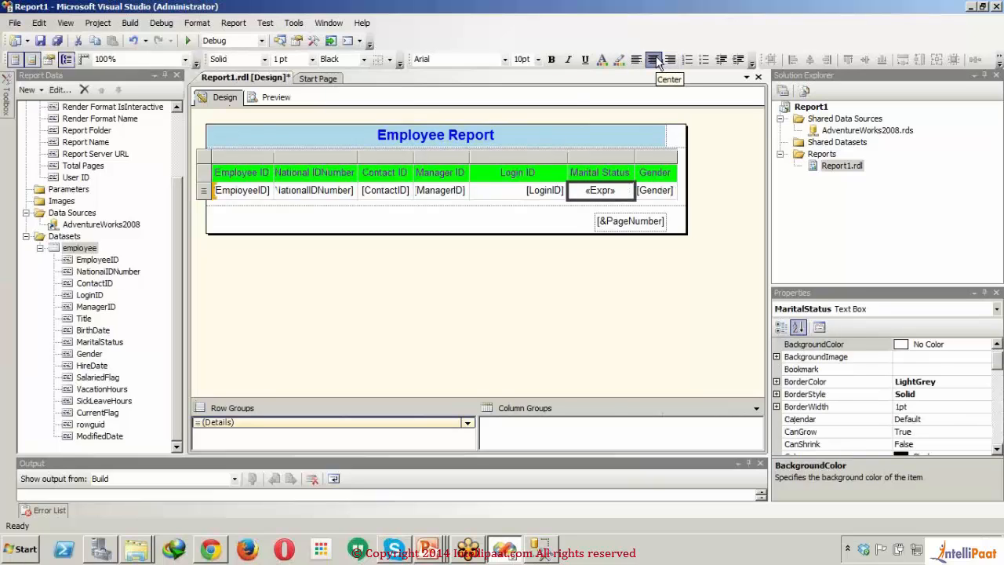
left_click(500, 192)
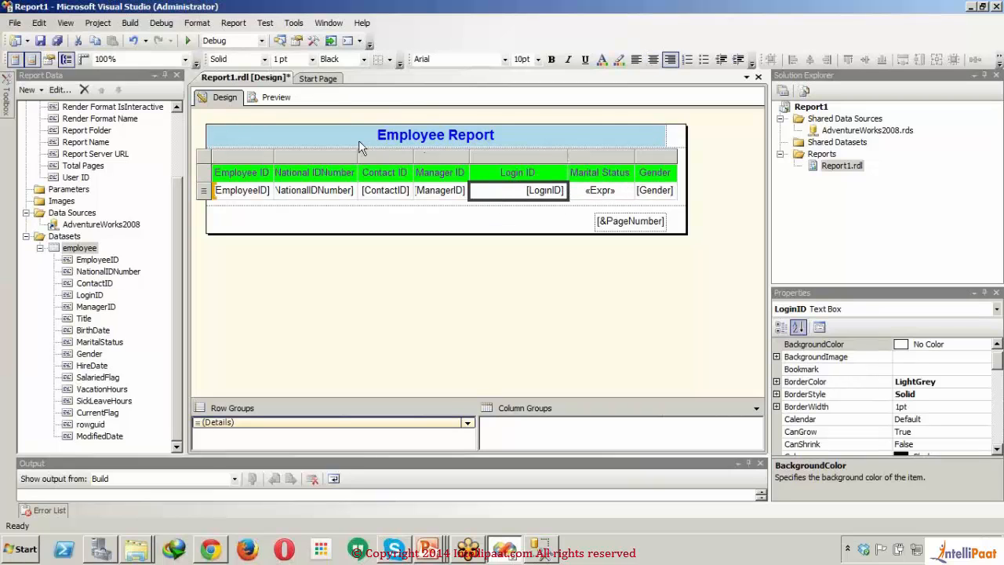
left_click(275, 97)
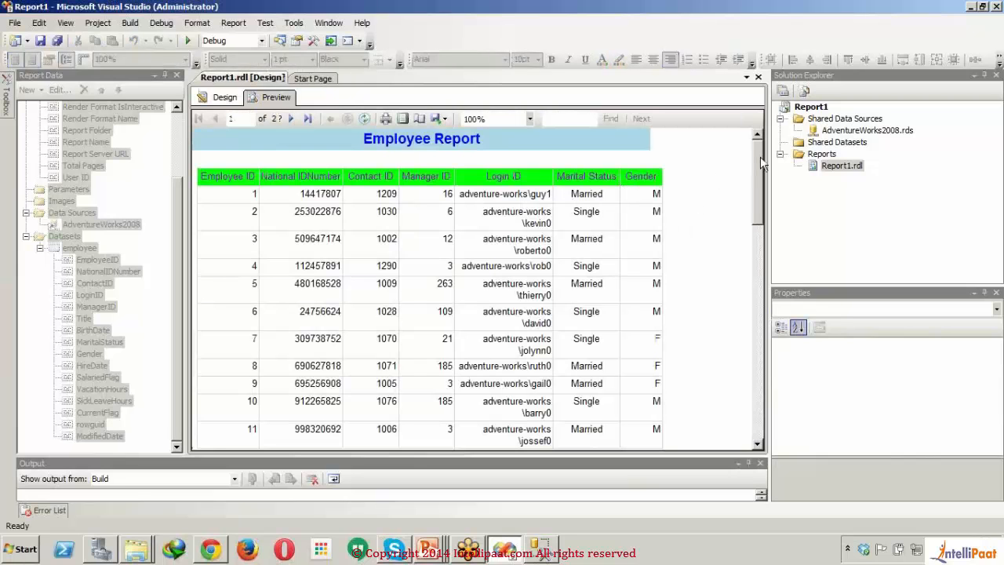
left_click_drag(759, 166, 718, 162)
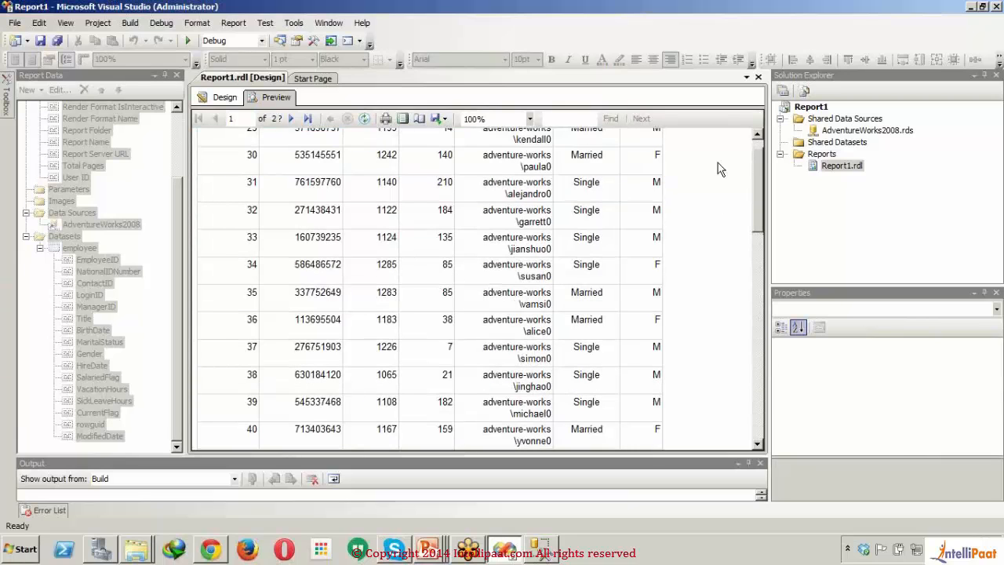
Step: Centre the Employee ID, National IDNumber and Gender values in the table's detail row
left_click(216, 102)
left_click(262, 190)
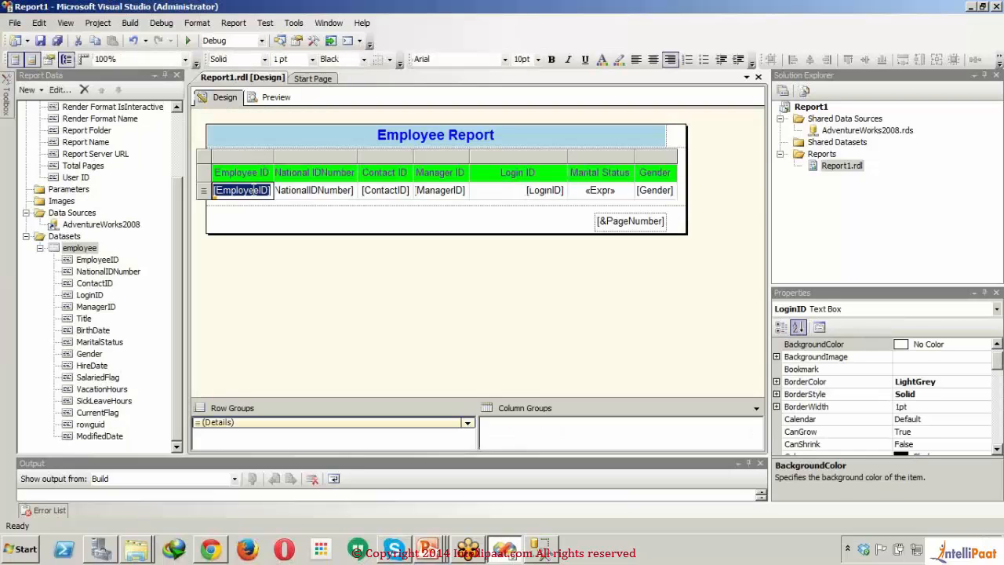
left_click(653, 59)
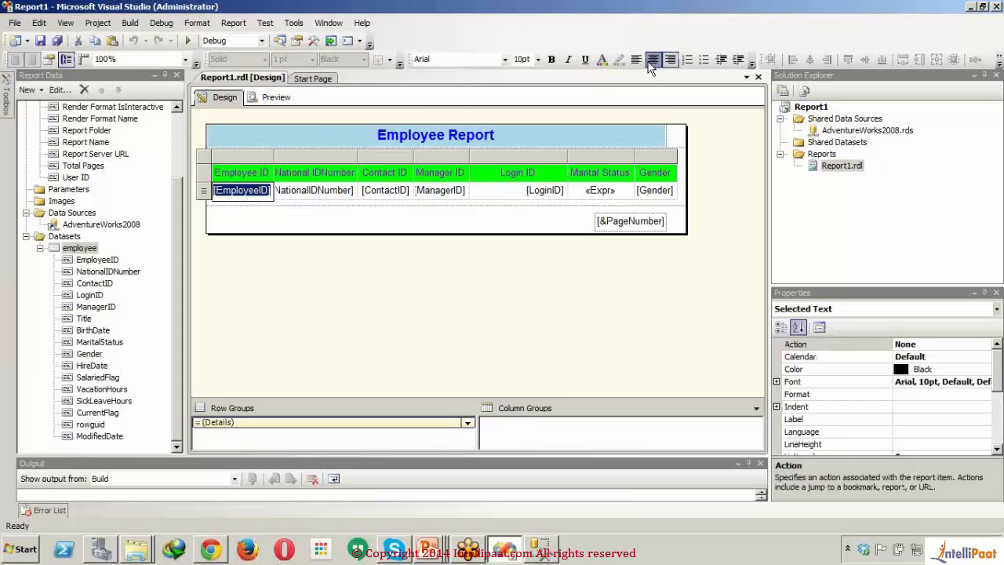
left_click(312, 190)
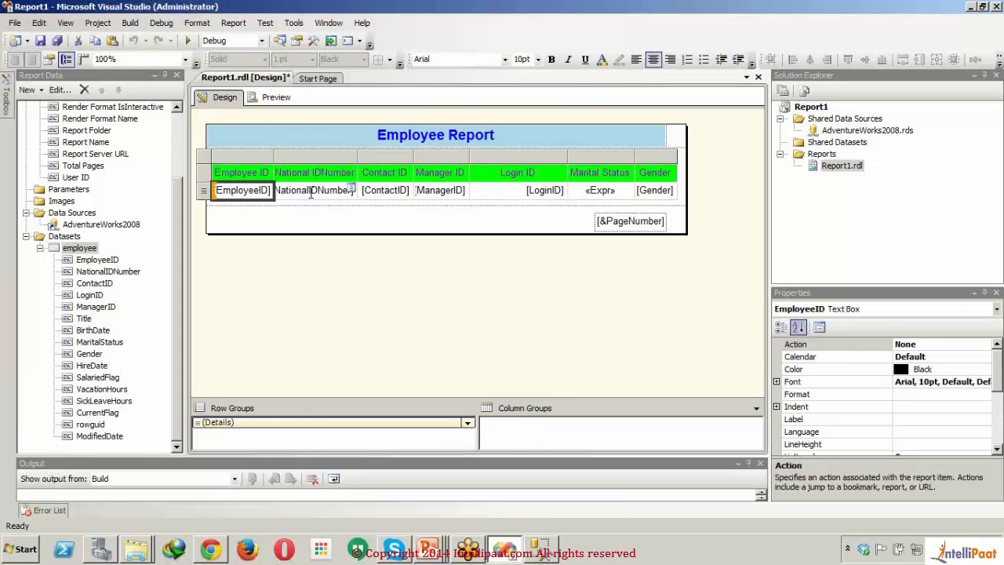
left_click(312, 191)
left_click(653, 59)
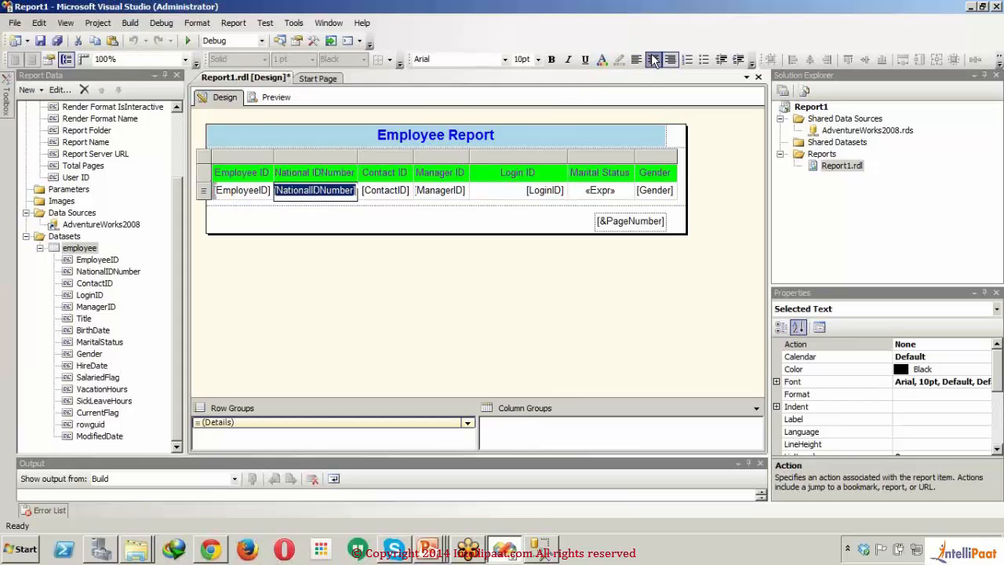
left_click(658, 191)
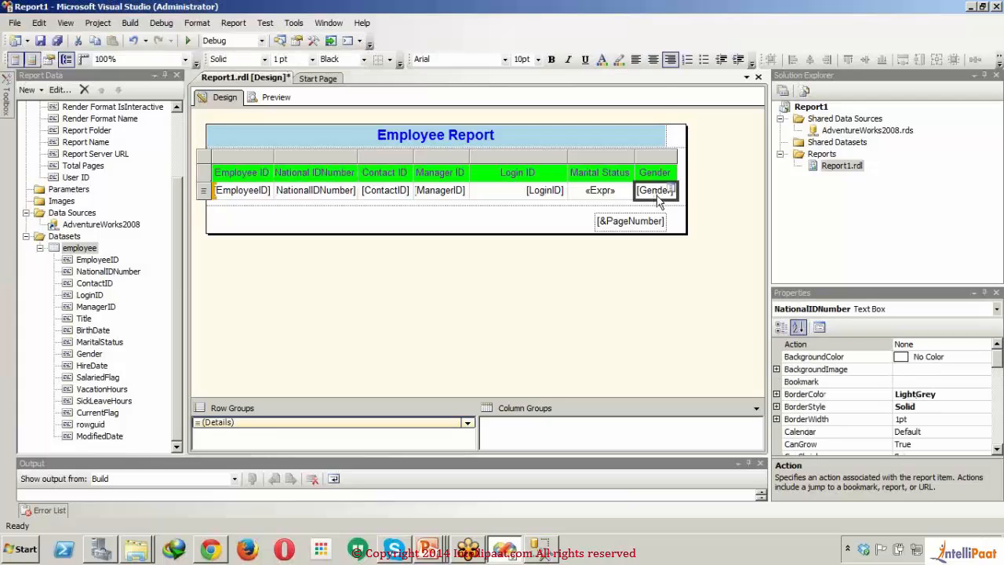
left_click(652, 59)
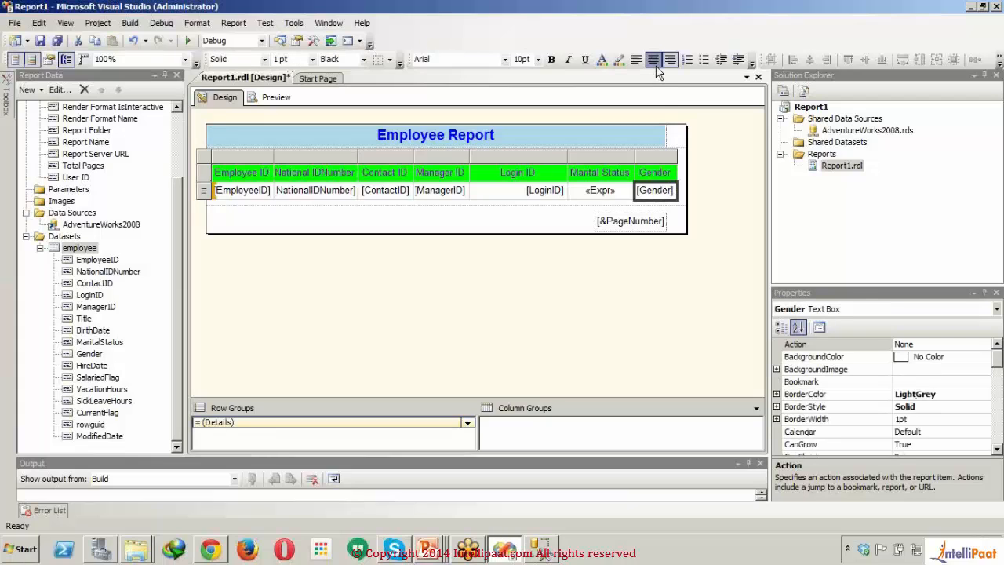
Step: Widen the Employee Report title box so its right edge lines up with the table's Gender column
left_click(514, 215)
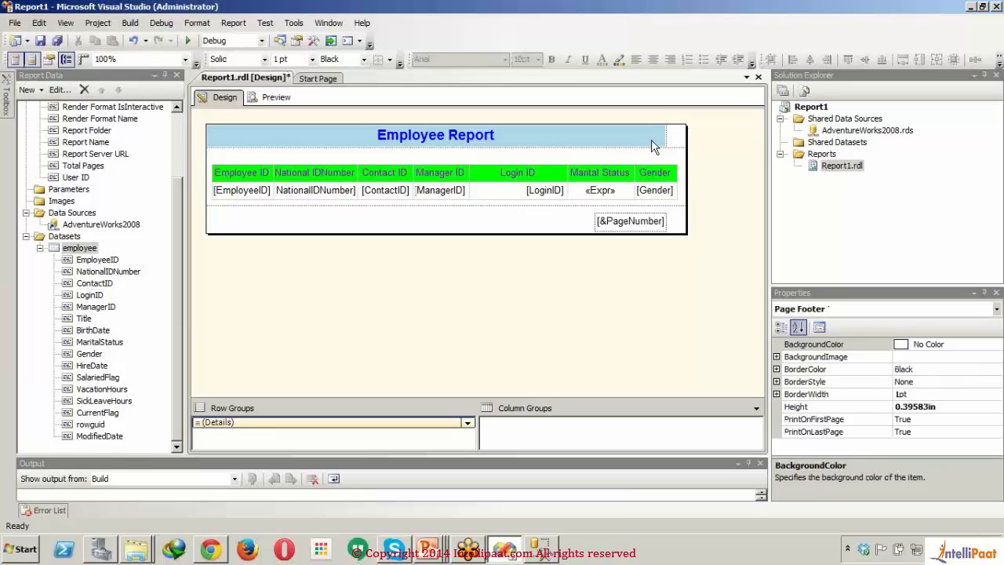
left_click(655, 146)
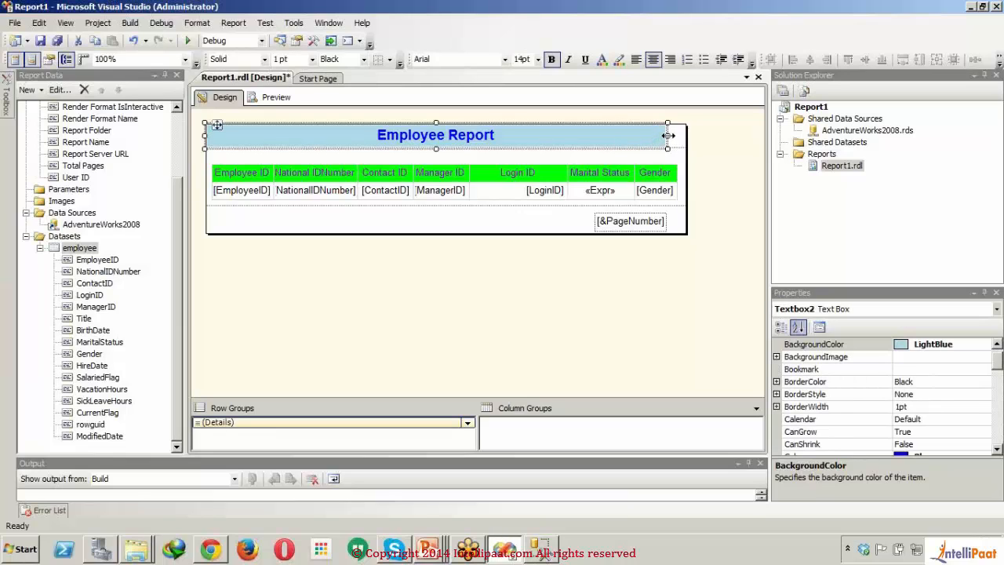
left_click_drag(668, 134, 679, 135)
double_click(637, 223)
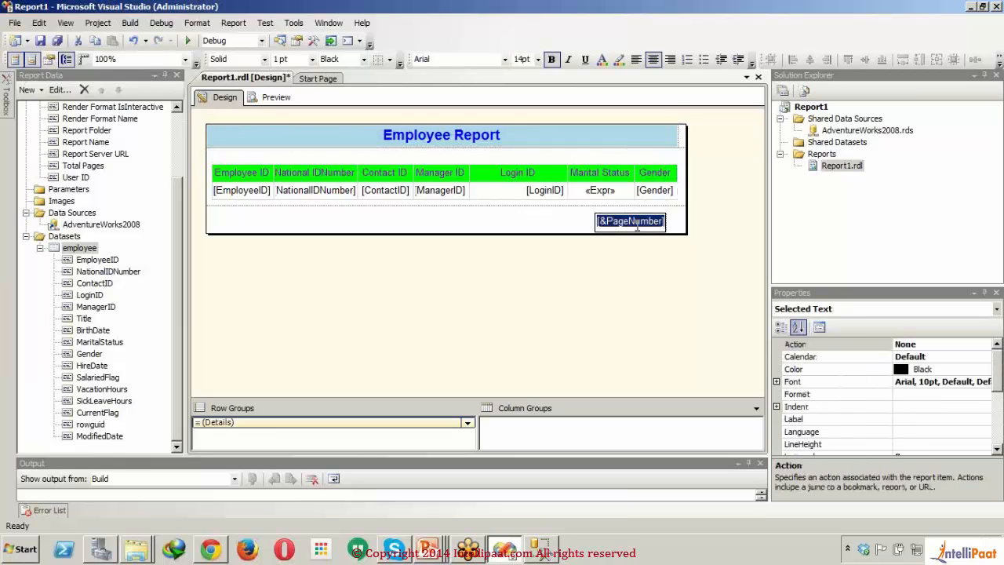
Step: Preview the report, check the footer page number at the end of page 2, and return to the design
left_click(280, 96)
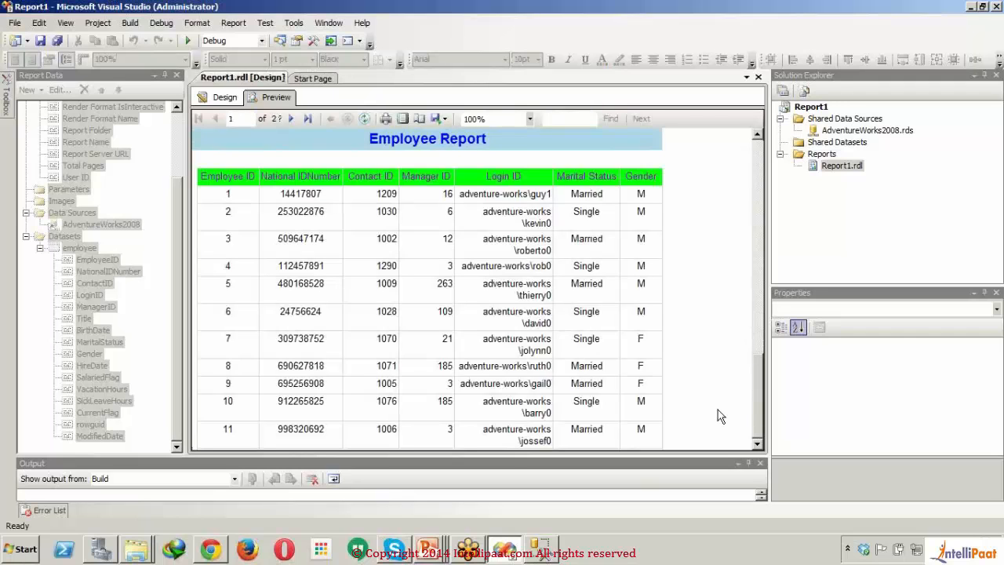
left_click_drag(760, 403, 756, 140)
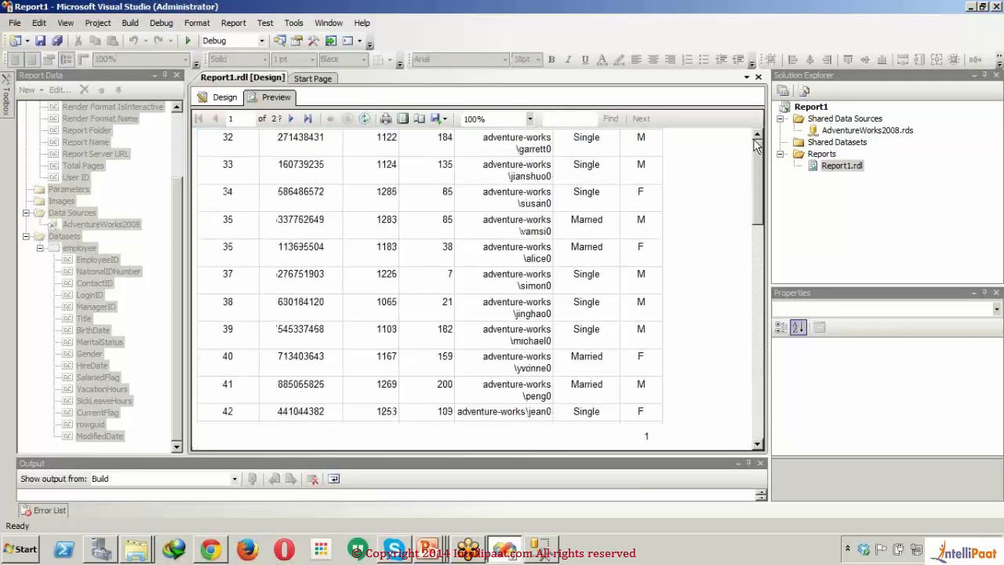
left_click(293, 119)
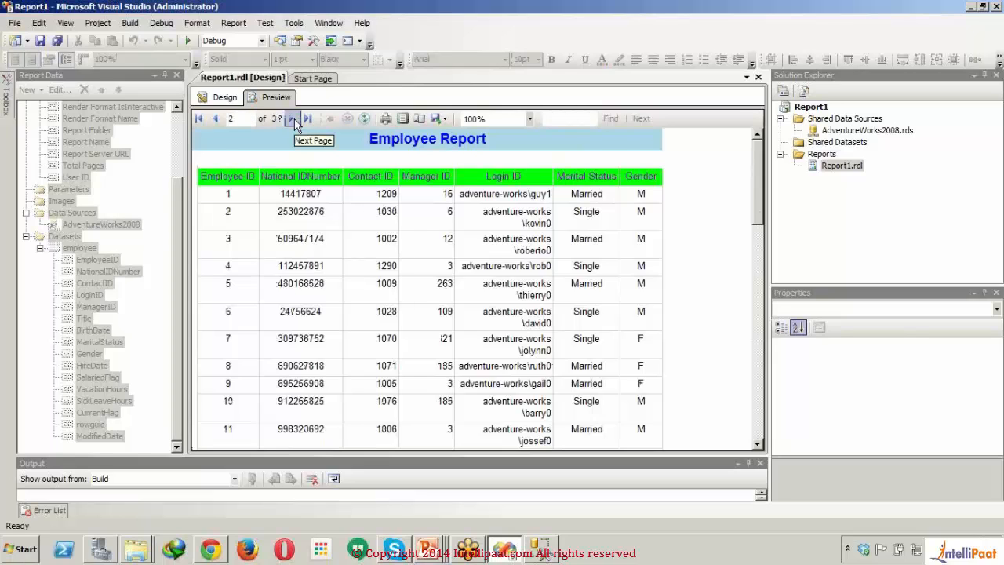
left_click_drag(758, 175, 773, 426)
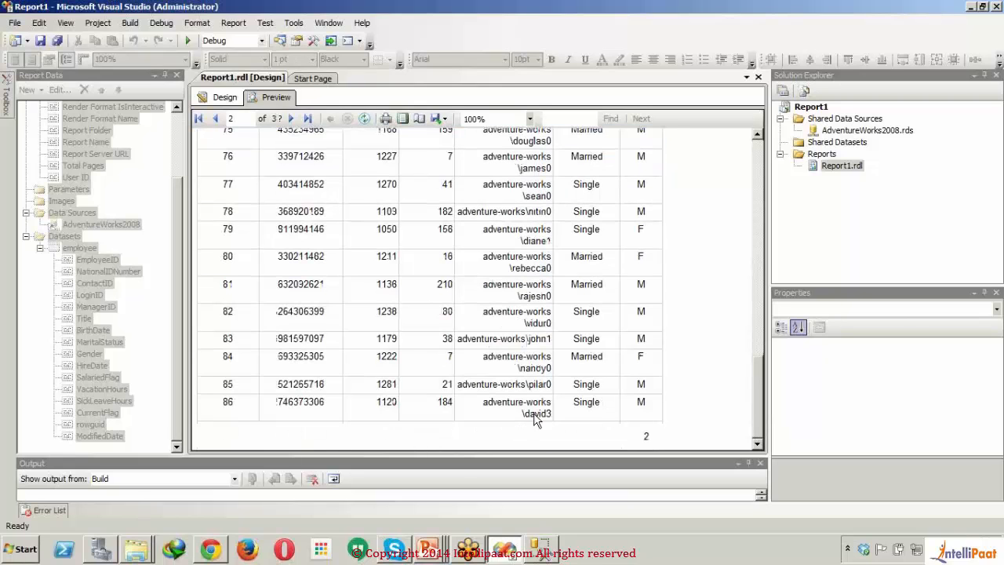
left_click(218, 101)
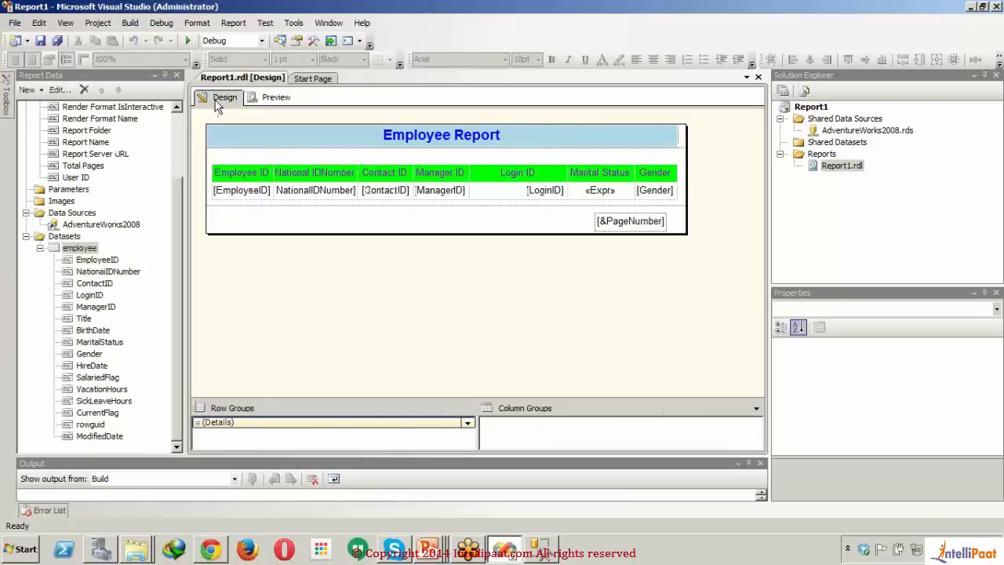
double_click(598, 223)
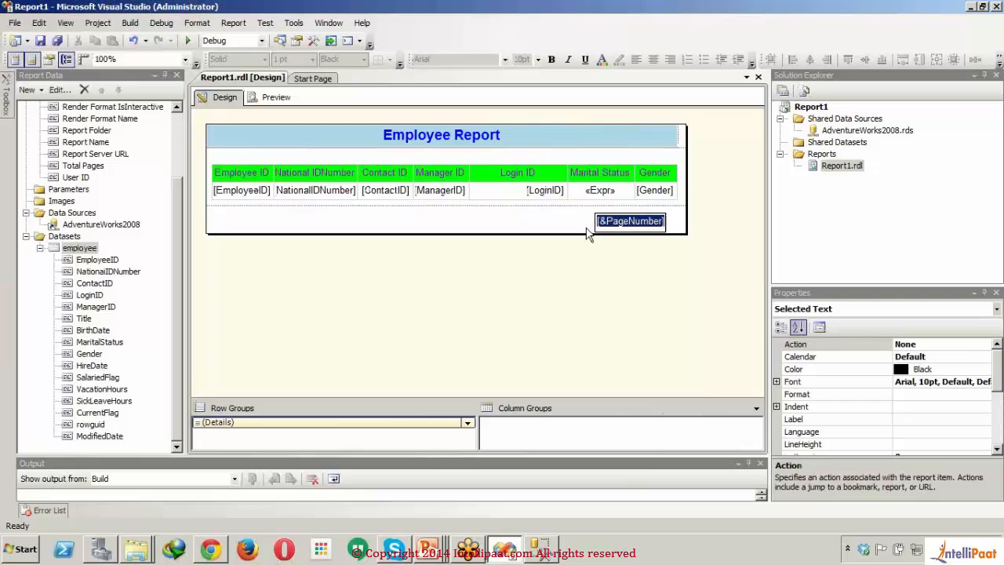
left_click(545, 221)
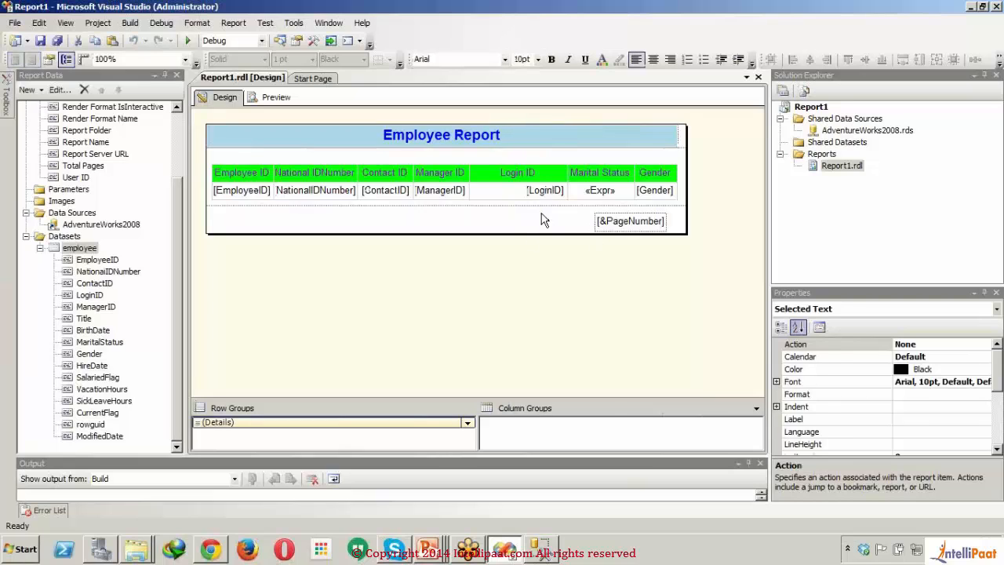
left_click(606, 223)
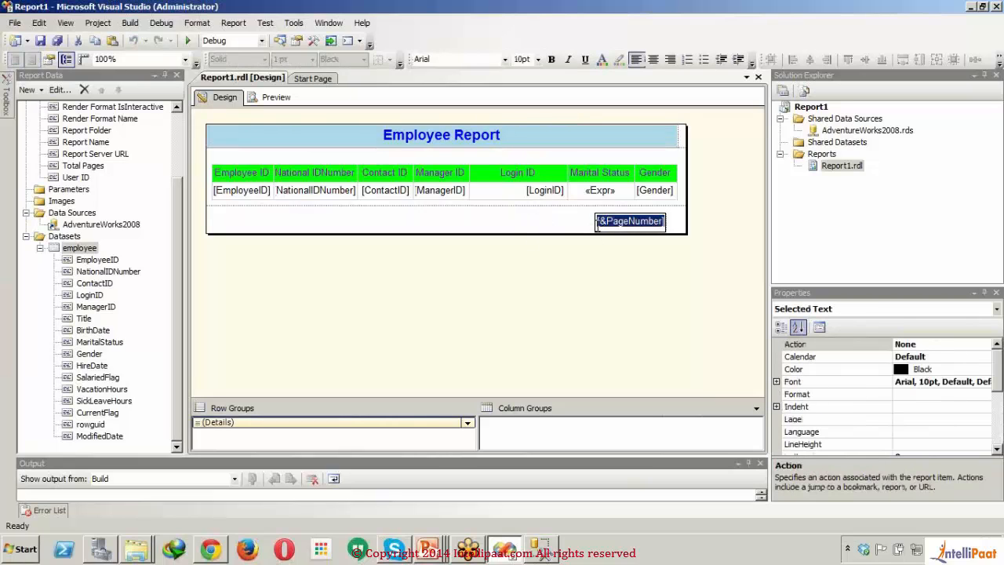
left_click(600, 226)
right_click(599, 227)
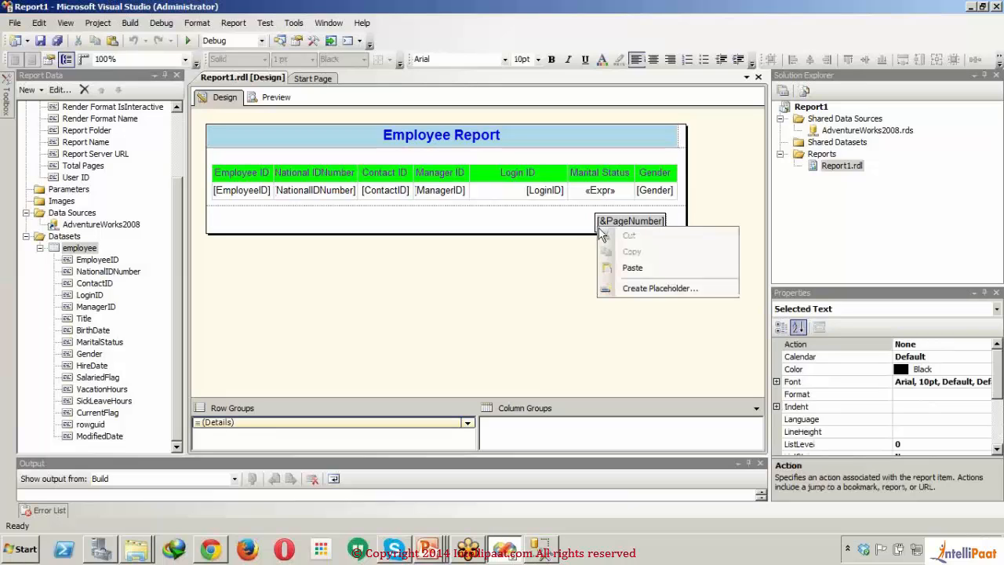
left_click(487, 230)
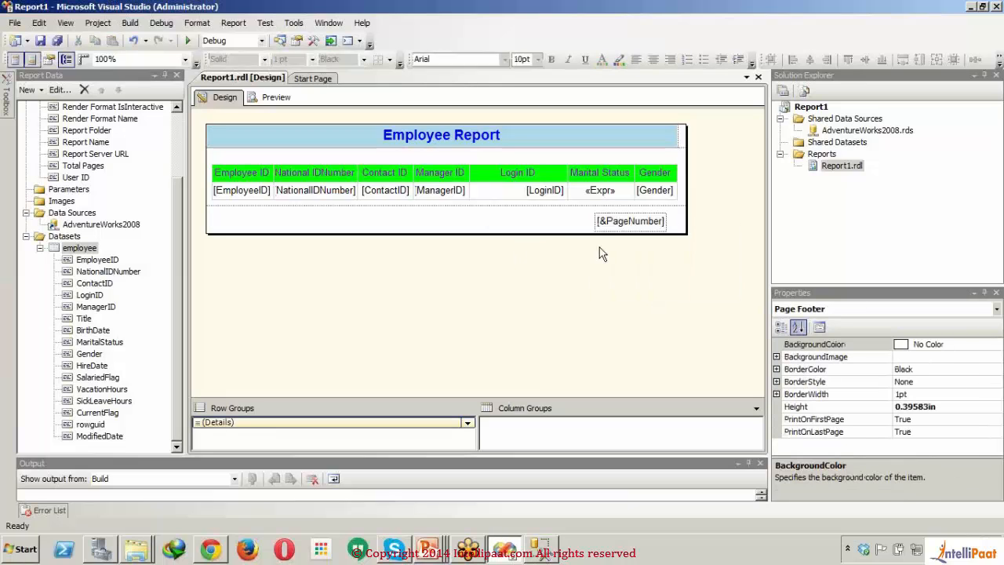
Step: Append "of" after Globals!PageNumber in the footer text box's expression, look up the OverallTotalPages built-in field, and apply the expression
left_click(619, 227)
right_click(619, 228)
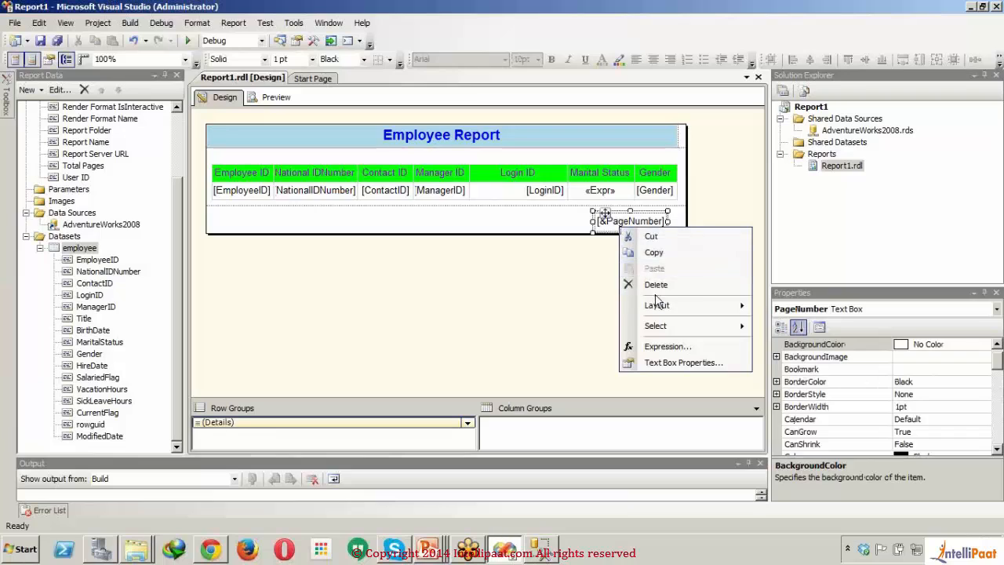
left_click(680, 350)
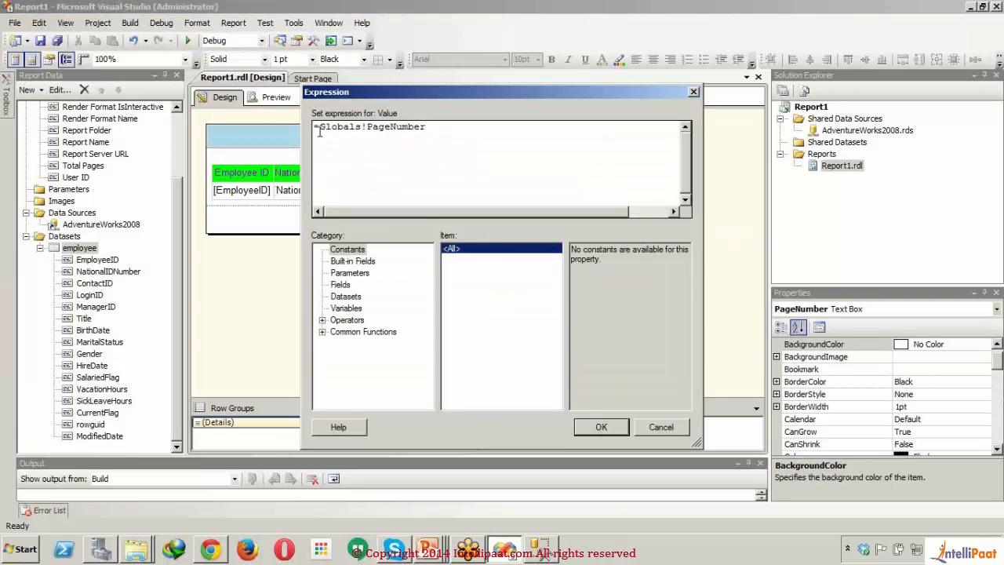
left_click(363, 264)
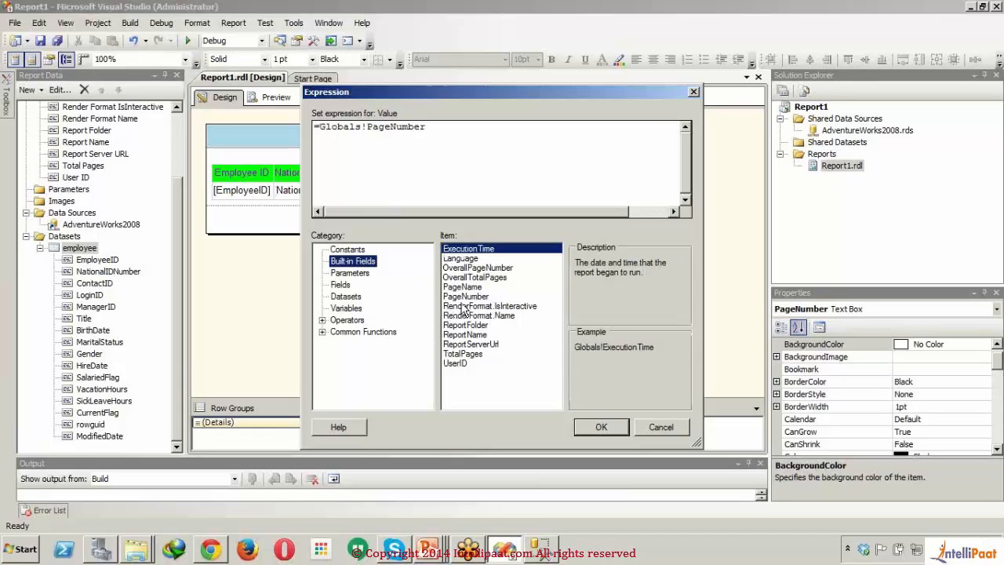
left_click(454, 135)
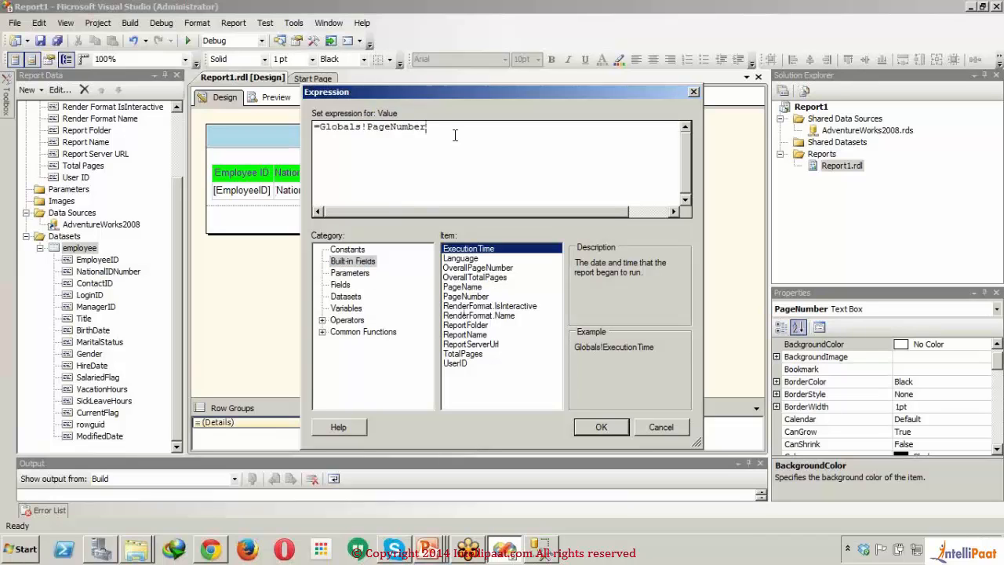
type("of")
left_click(501, 278)
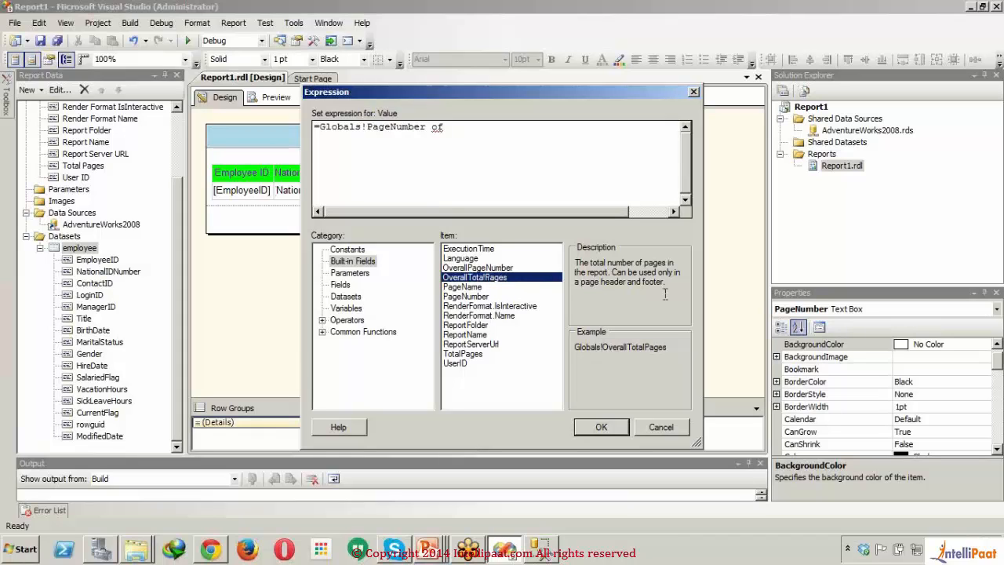
left_click(500, 268)
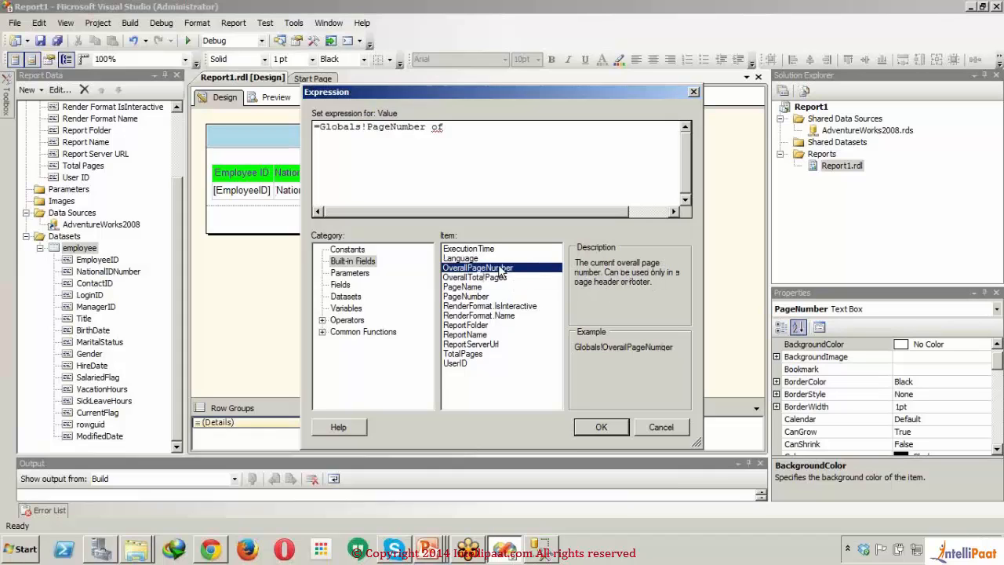
left_click(500, 279)
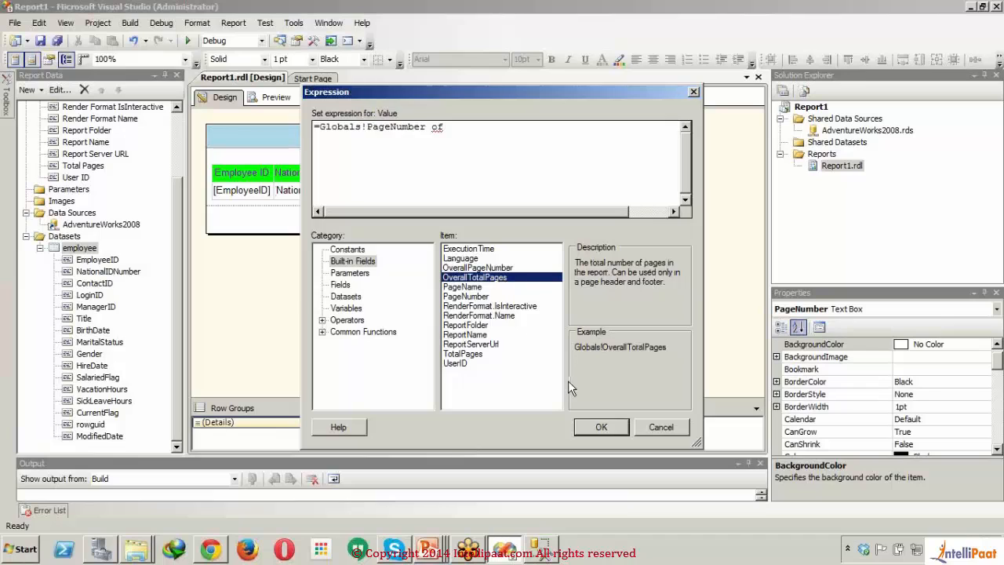
left_click(598, 427)
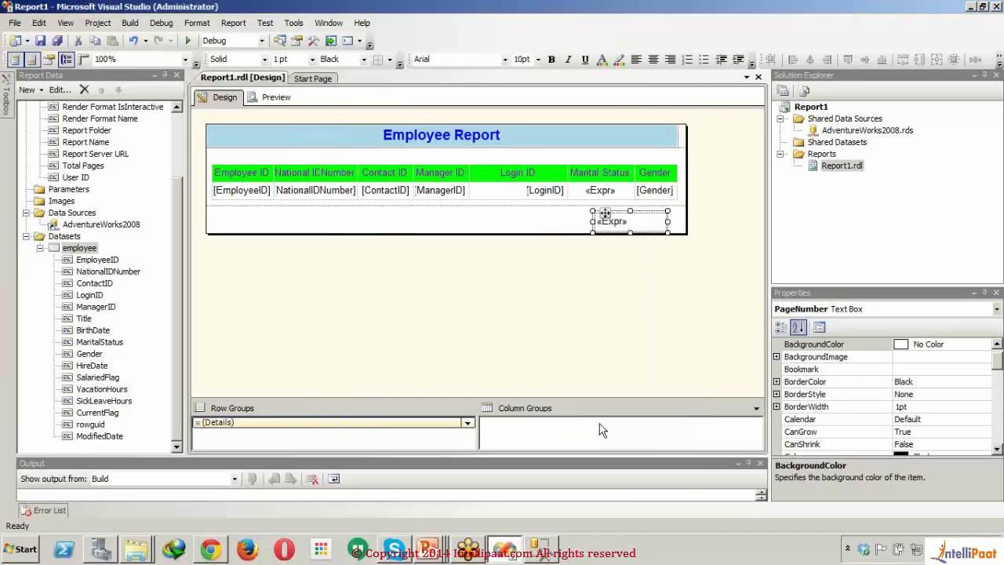
Step: Add the OverallTotalPages built-in field after "of" in the footer text box's expression, separated by a space
right_click(645, 228)
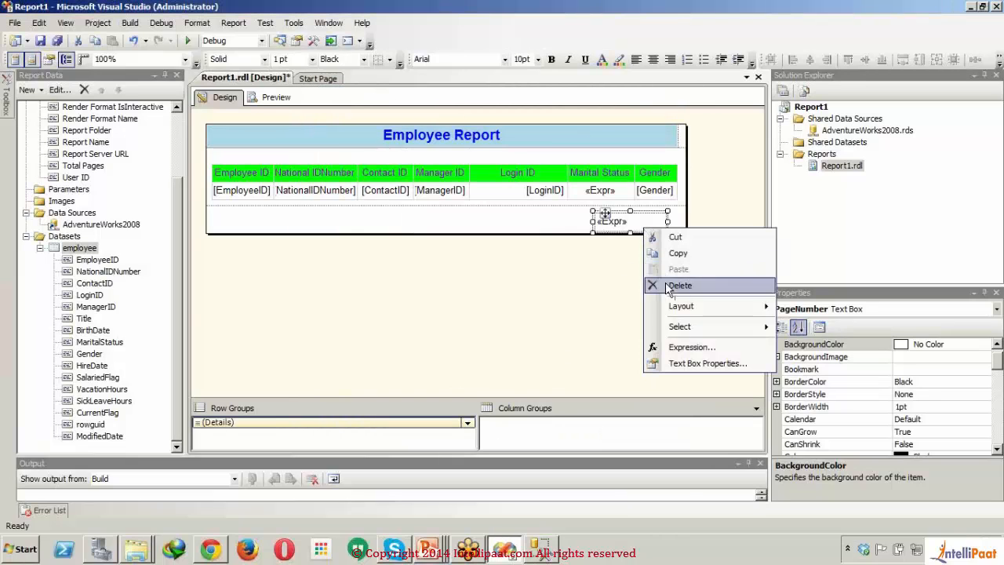
left_click(690, 346)
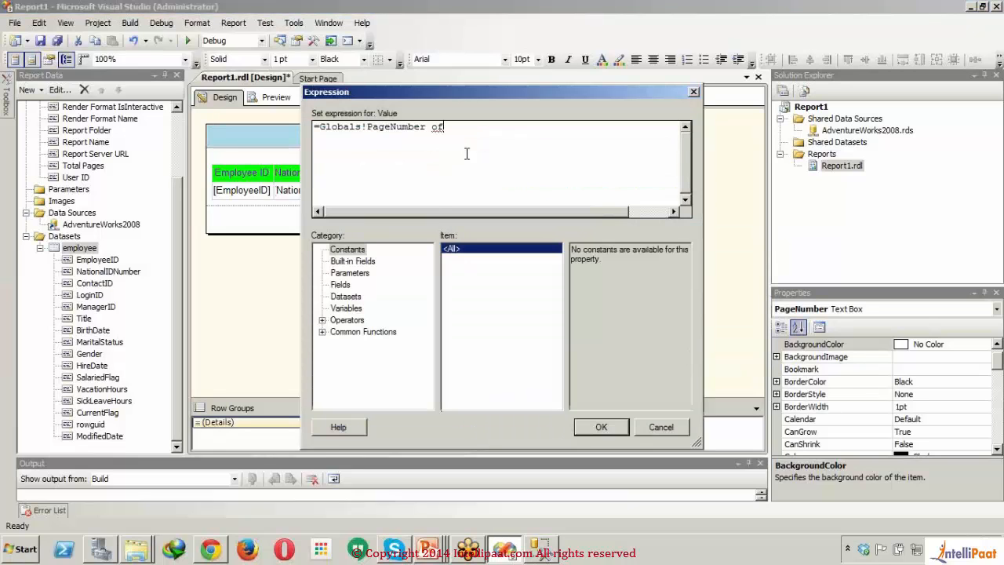
left_click(351, 261)
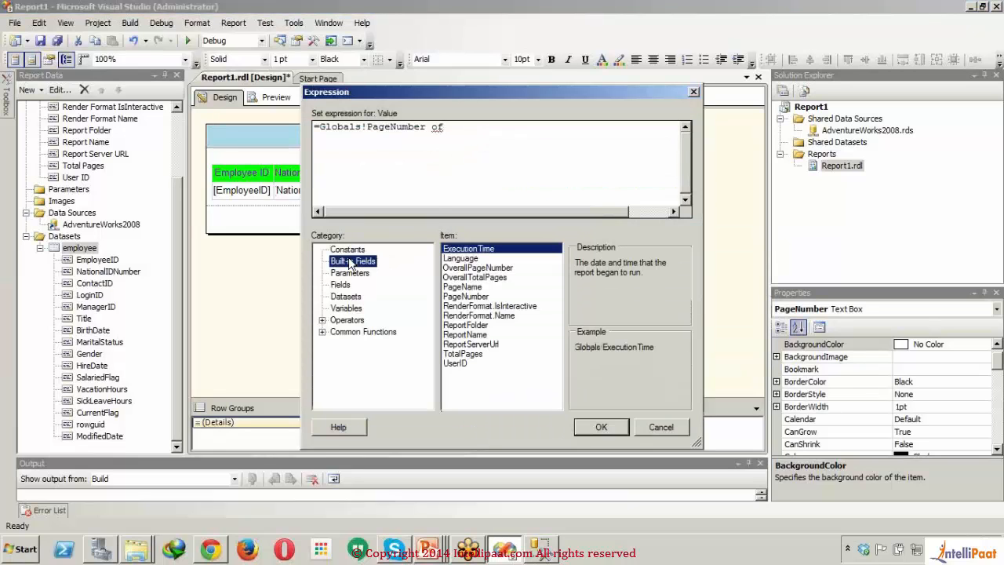
double_click(487, 278)
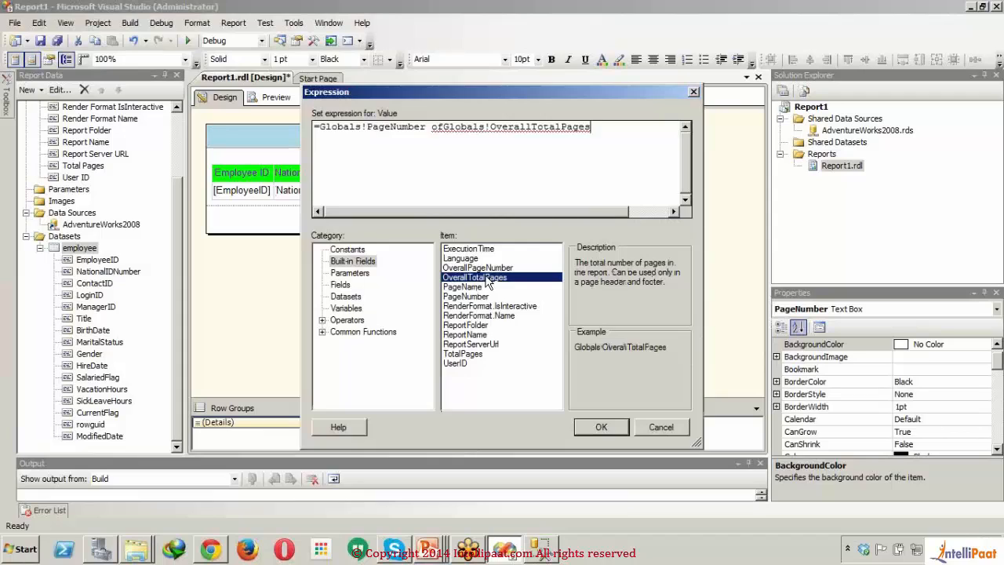
left_click(445, 126)
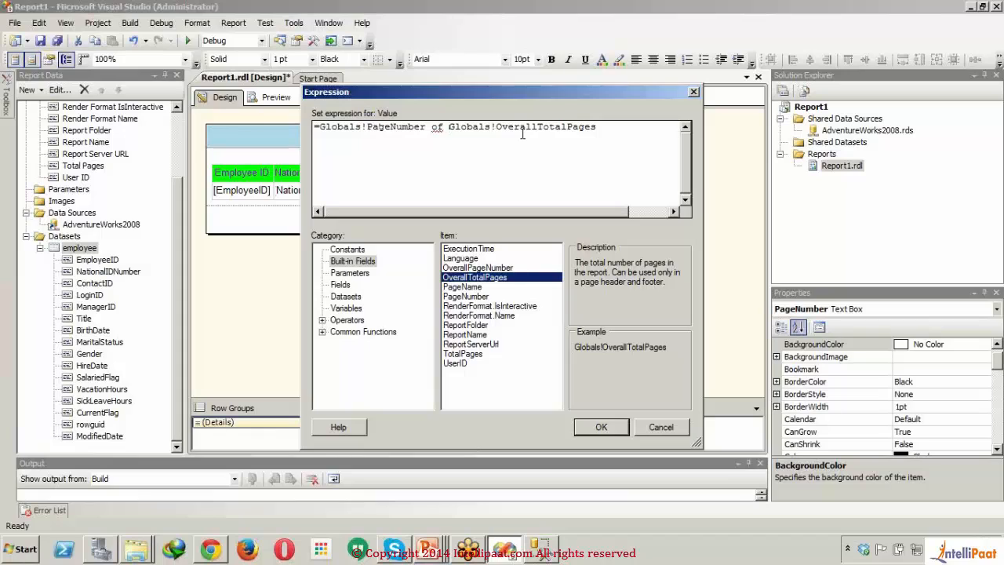
Step: Make the "of" in the expression a quoted " of " string and join it to both page fields with + operators
left_click(428, 127)
type("+")
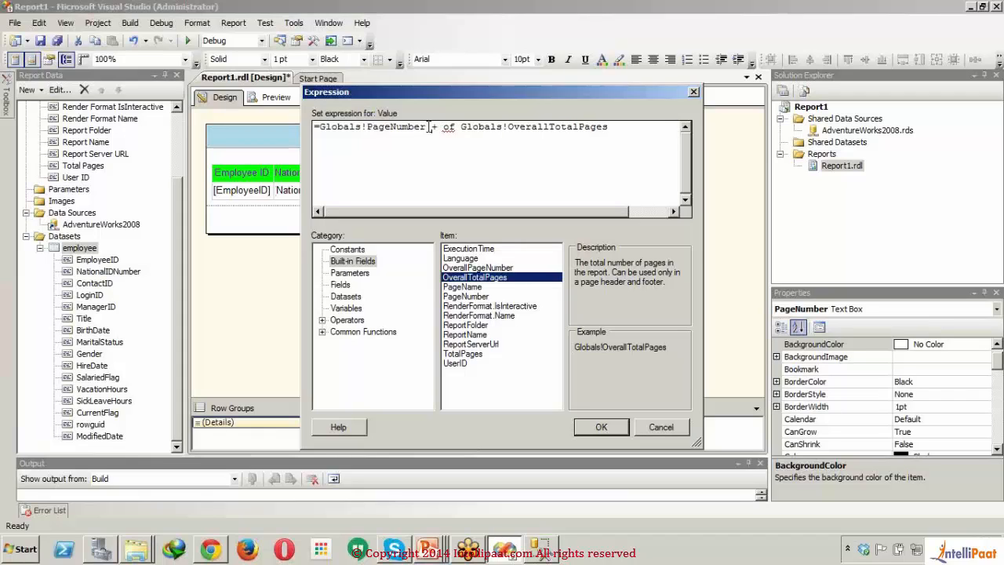
type("\" of ")
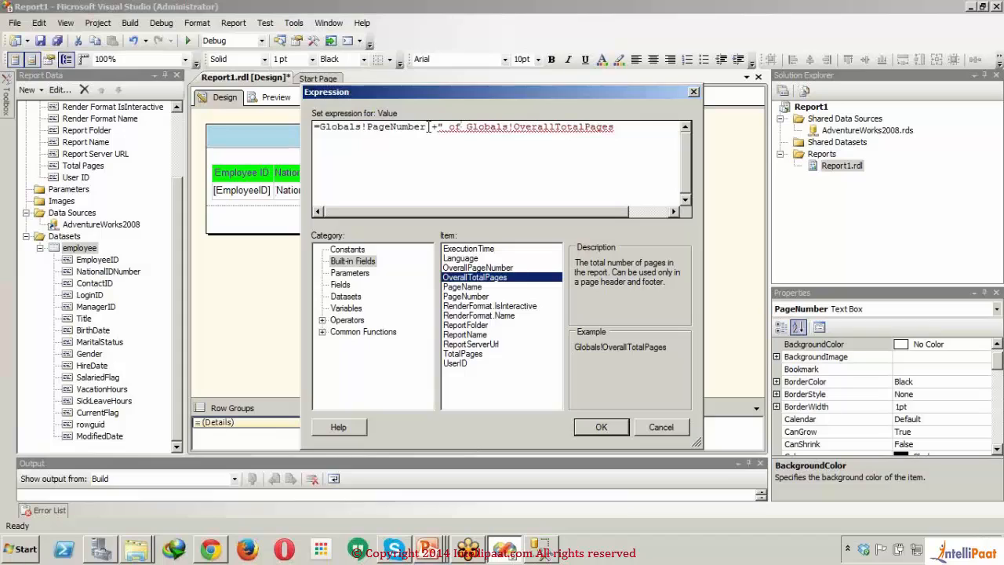
type("\"")
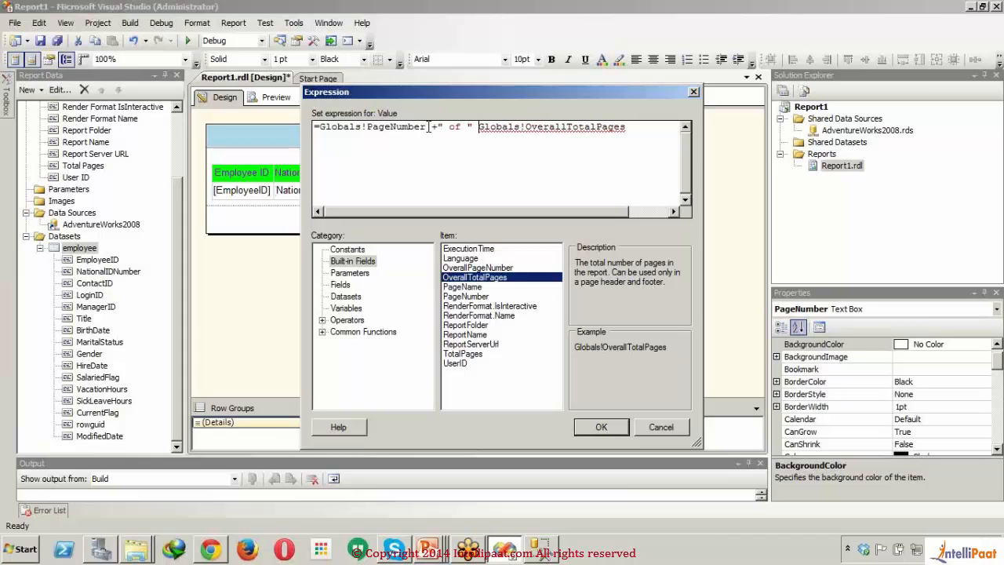
type(" +")
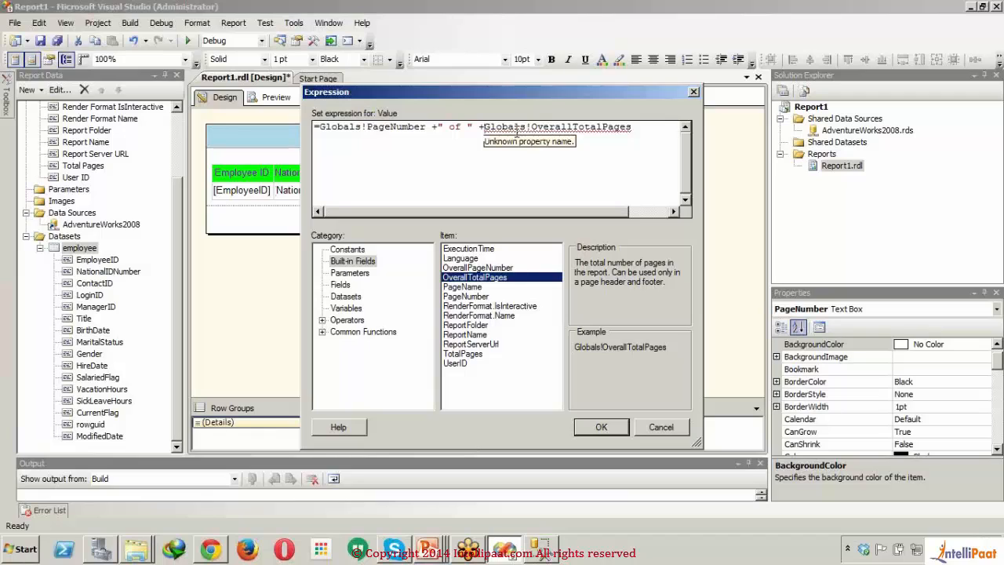
key("BackSpace")
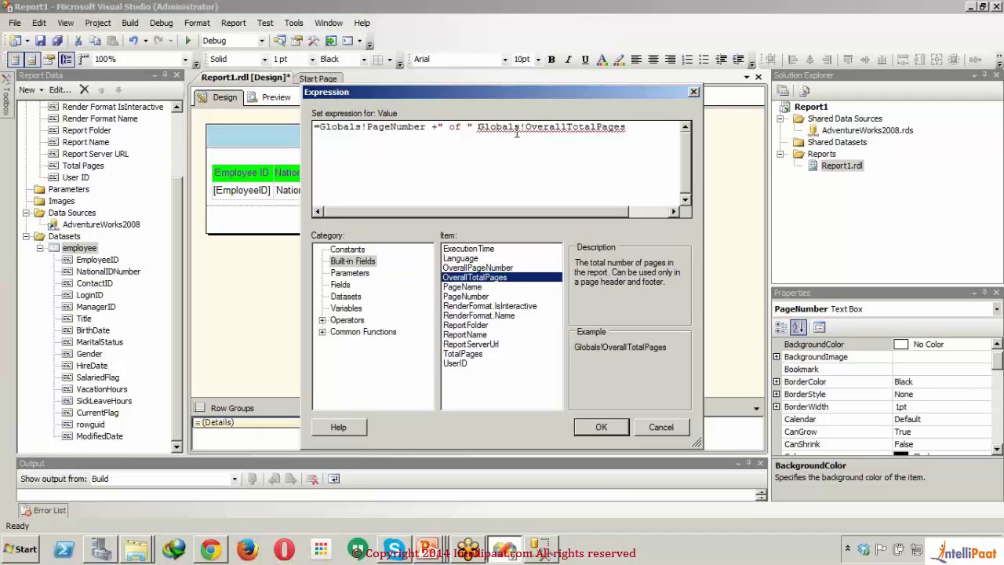
type("+")
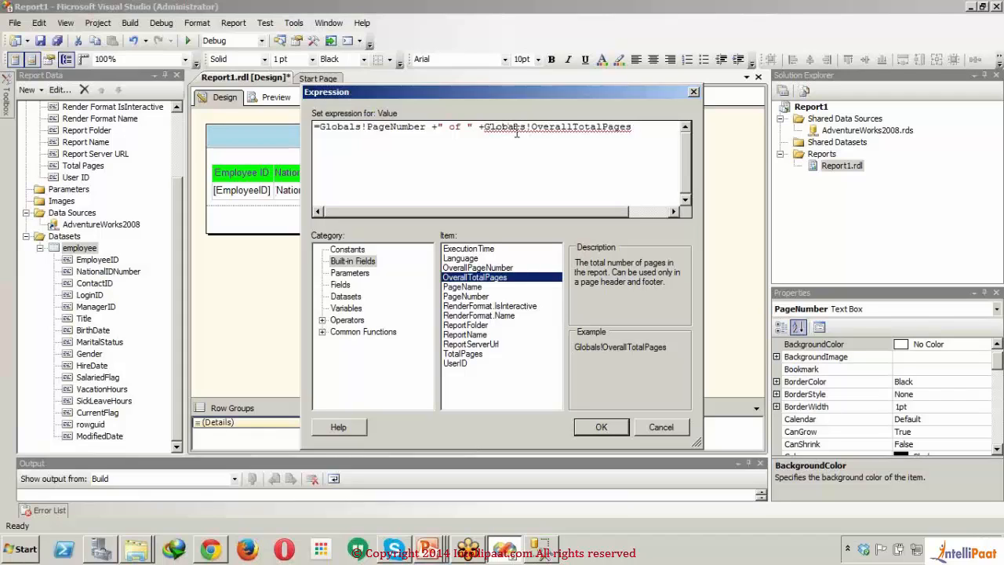
type("Cstr")
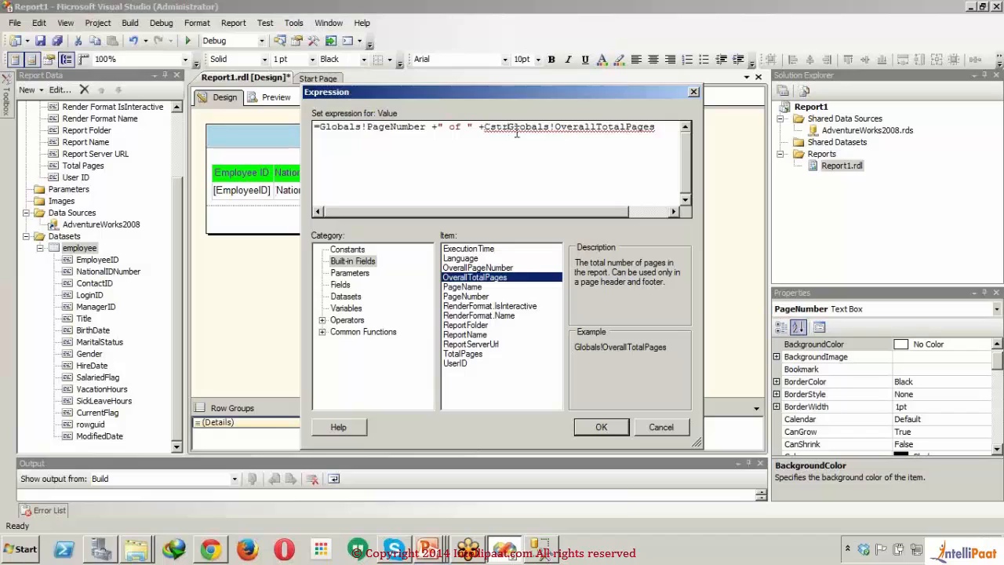
type("(")
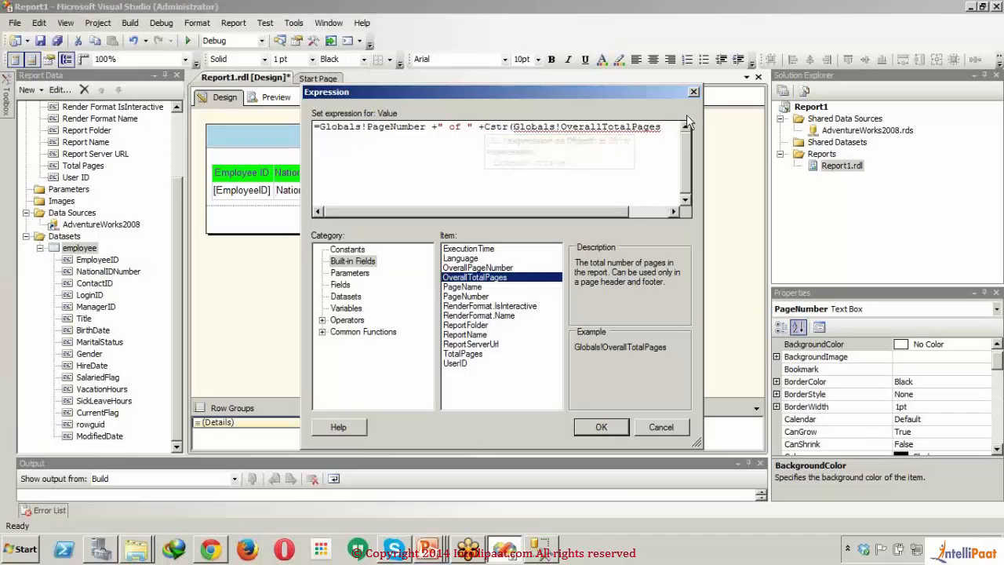
Step: Wrap Globals!OverallTotalPages in a Cstr() conversion within the footer expression
left_click(668, 132)
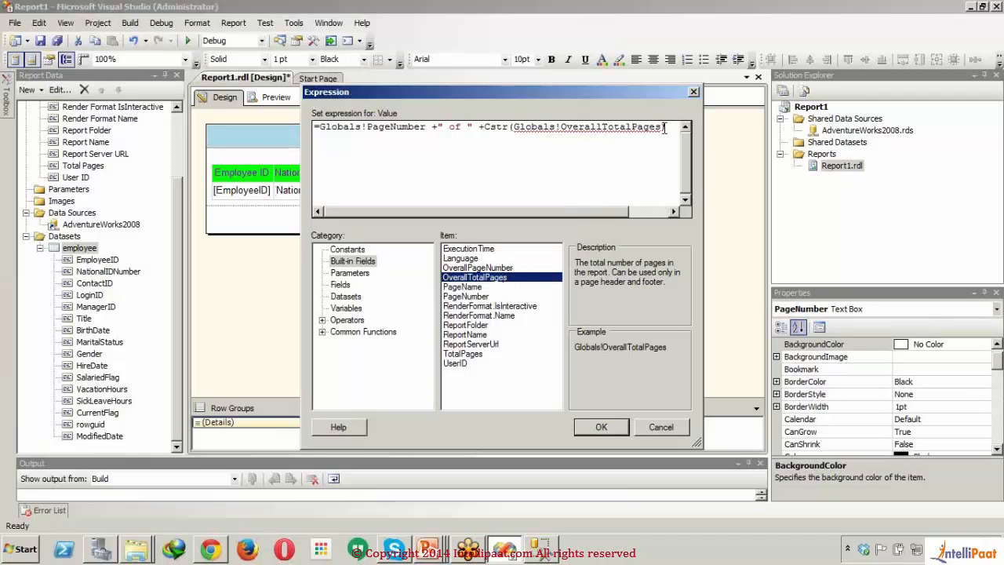
left_click_drag(664, 127, 513, 127)
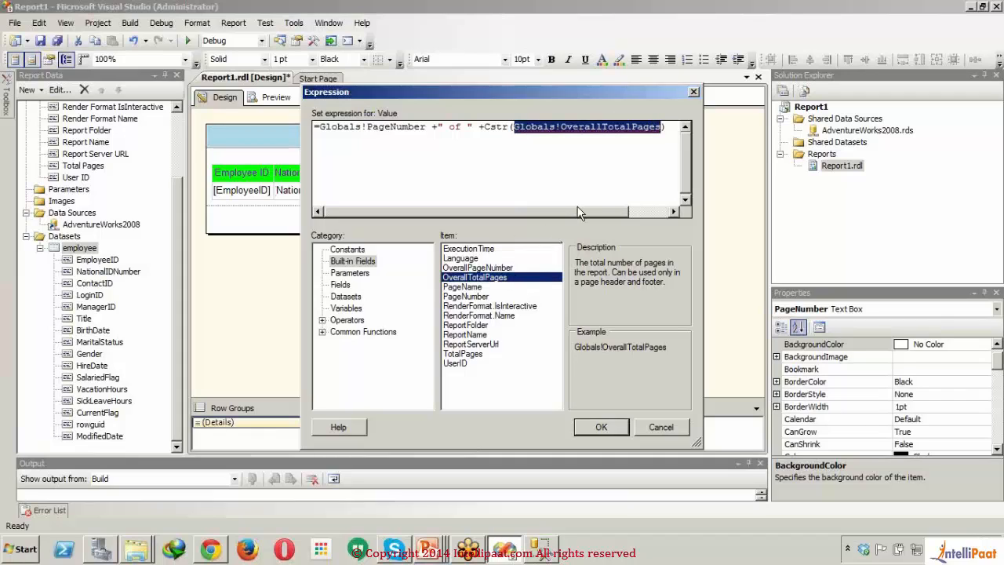
Step: Wrap Globals!PageNumber at the start of the expression in a CStr() conversion
left_click(322, 130)
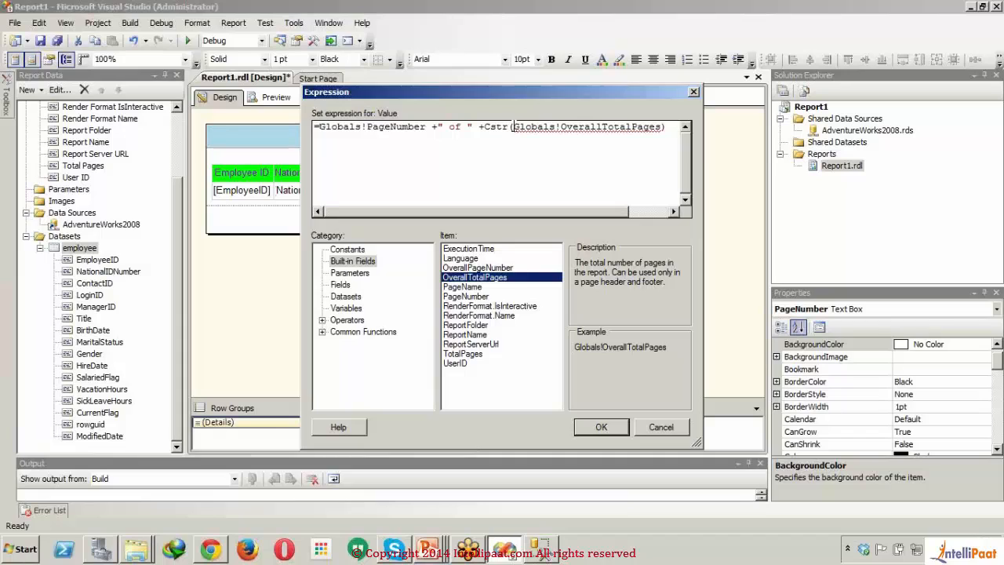
left_click(319, 128)
type("CStr(")
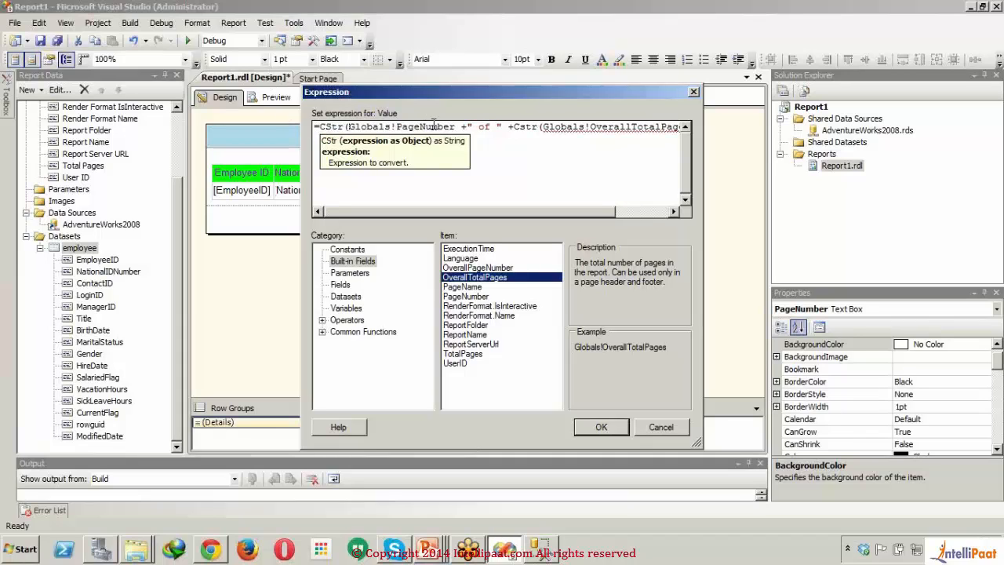
left_click(459, 127)
type(")")
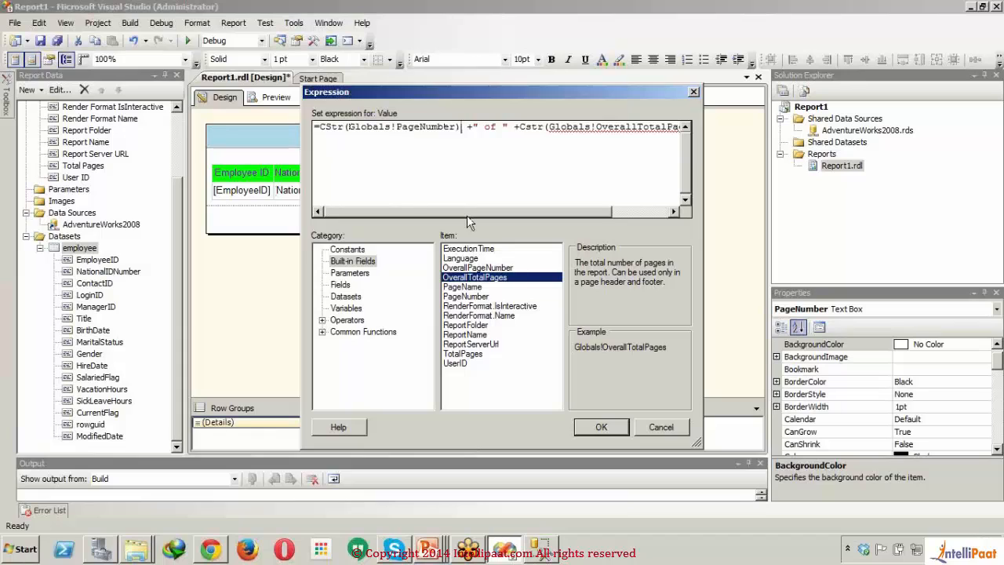
Step: Remove +Cstr(Globals!OverallTotalPages) from the end of the footer expression and apply the expression
left_click_drag(467, 215, 526, 215)
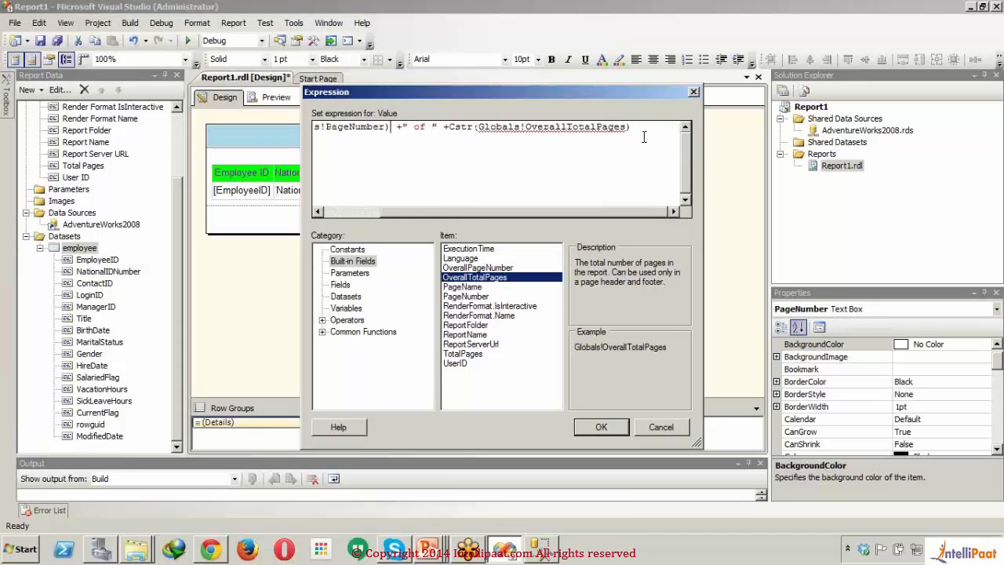
left_click_drag(644, 138, 444, 132)
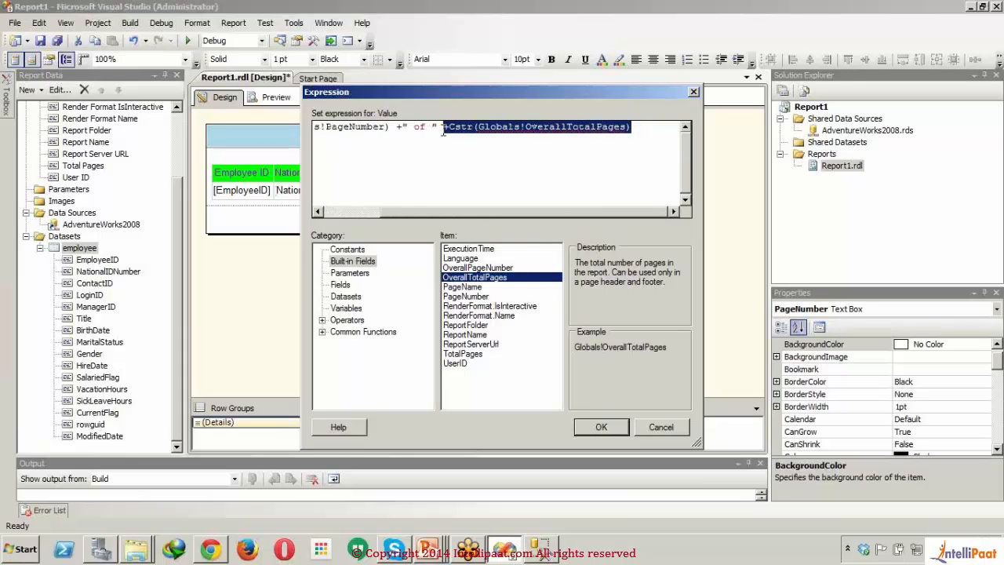
key("Delete")
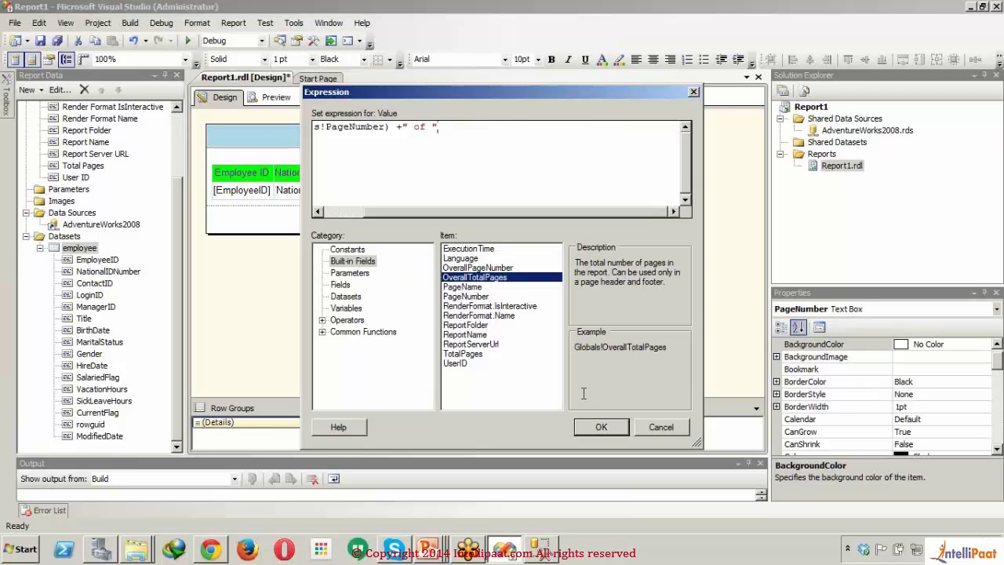
left_click(600, 427)
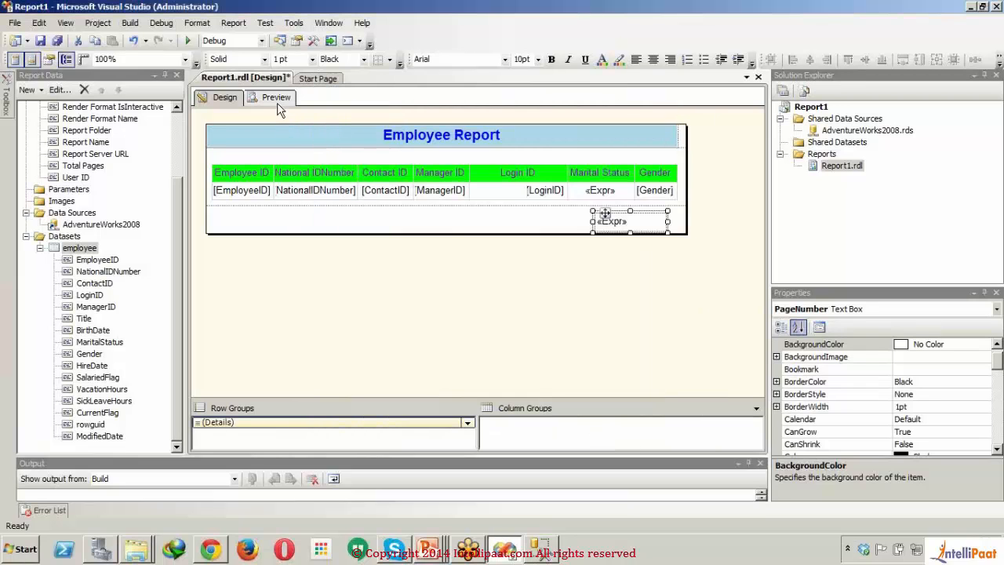
Step: Preview the report, check the footer at the end of page 1, and return to the design
left_click(277, 102)
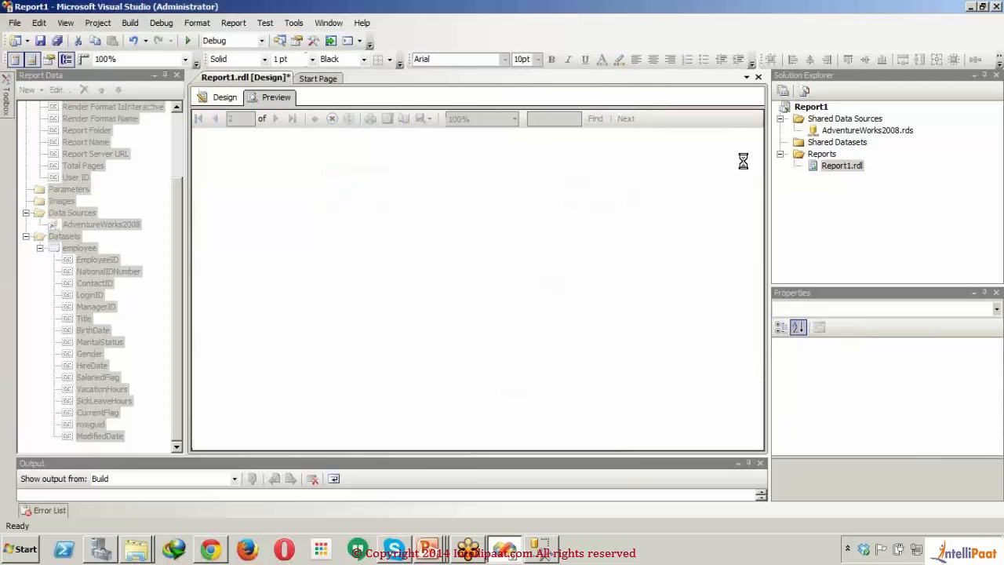
left_click_drag(758, 337, 762, 424)
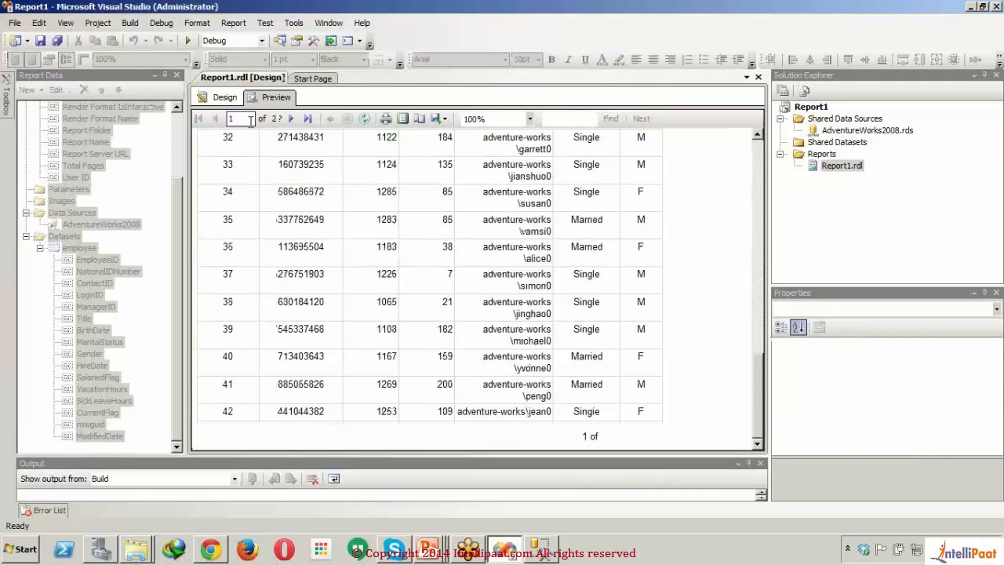
left_click(231, 99)
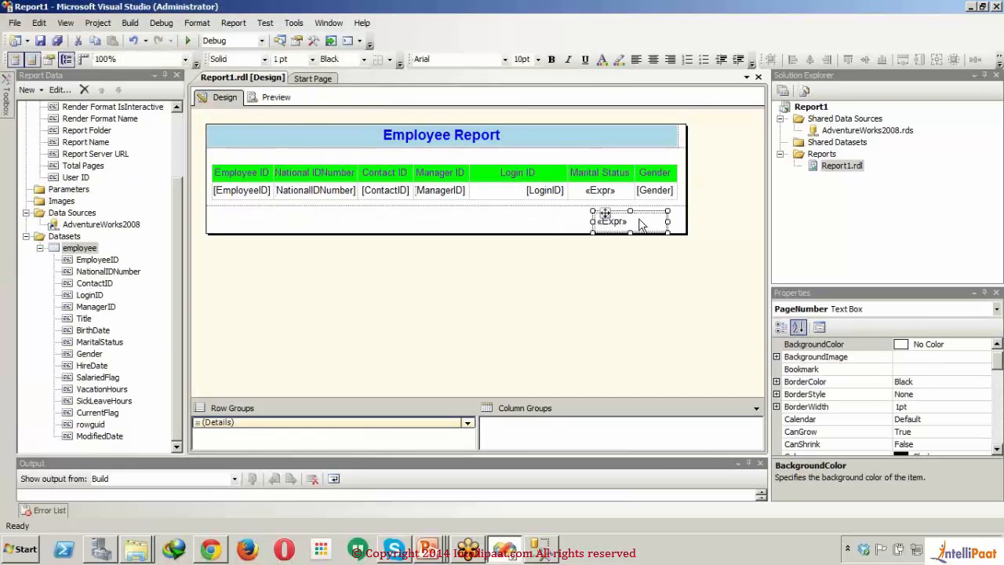
Step: Append + and the OverallPageNumber built-in field after " of " in the footer text box's expression
right_click(640, 223)
left_click(686, 342)
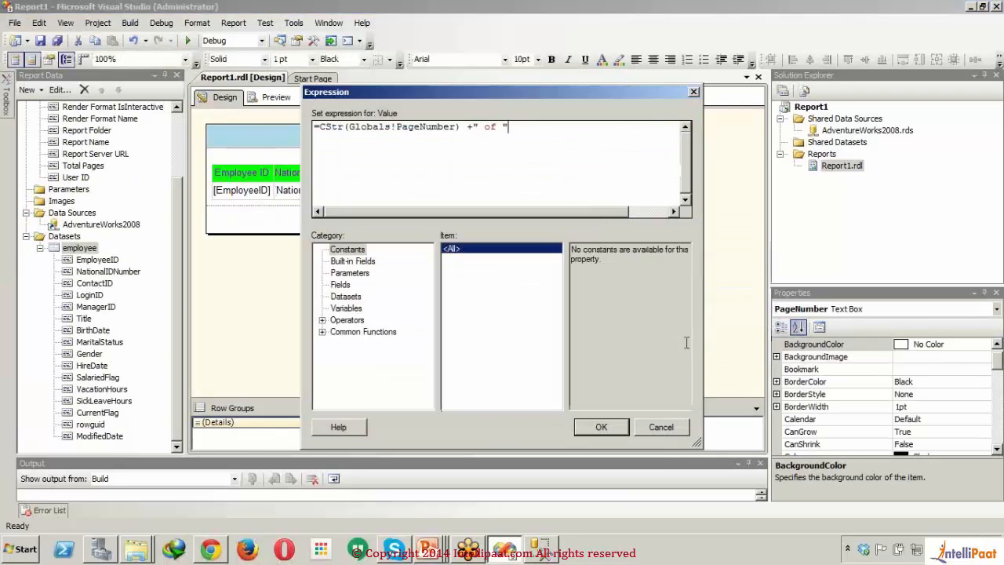
left_click(355, 263)
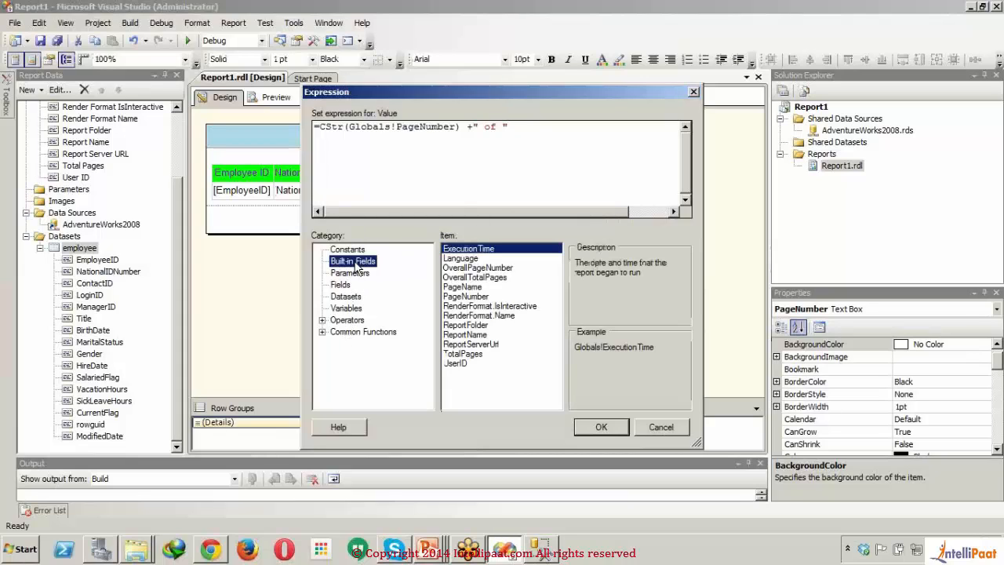
left_click(497, 278)
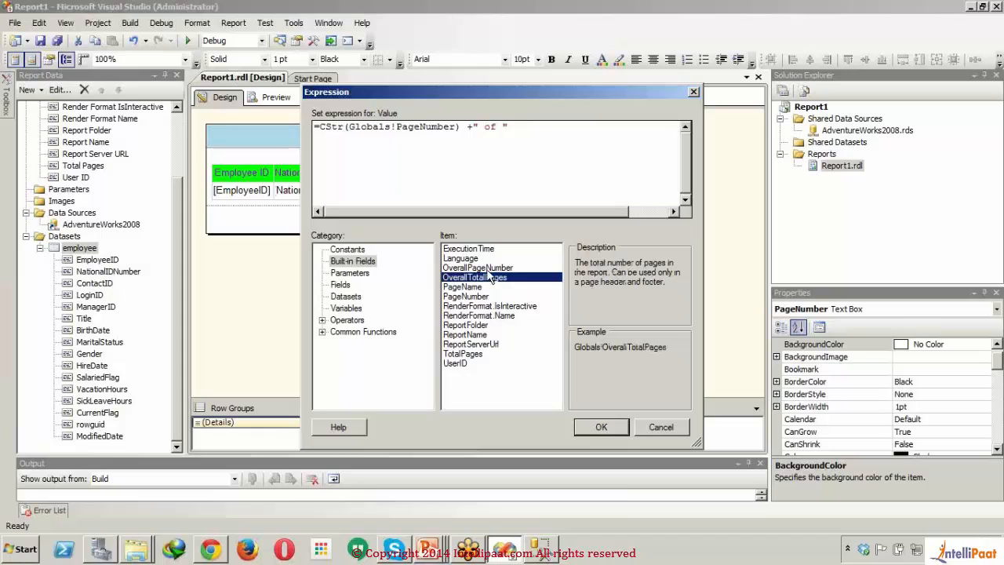
left_click(488, 270)
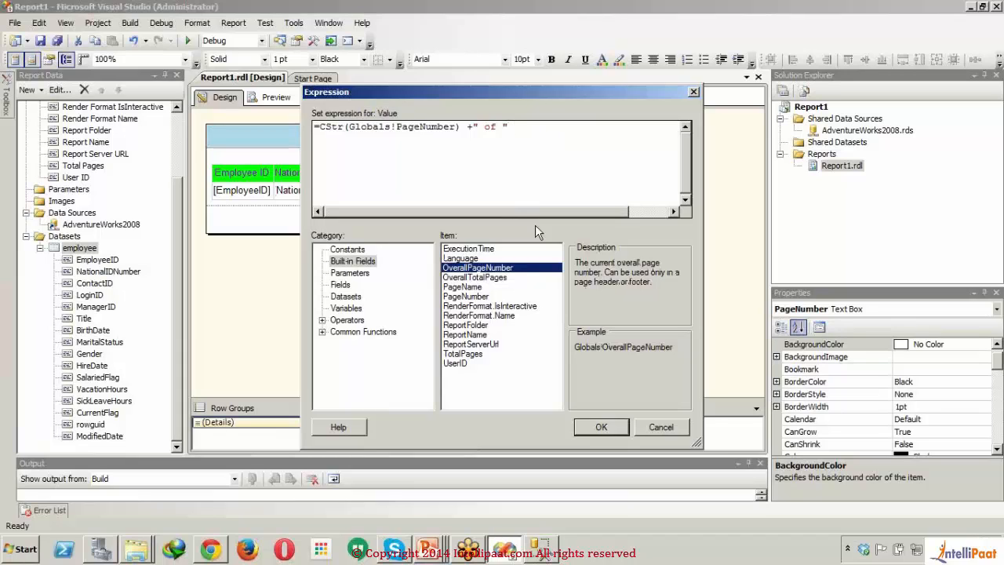
type("+")
double_click(524, 269)
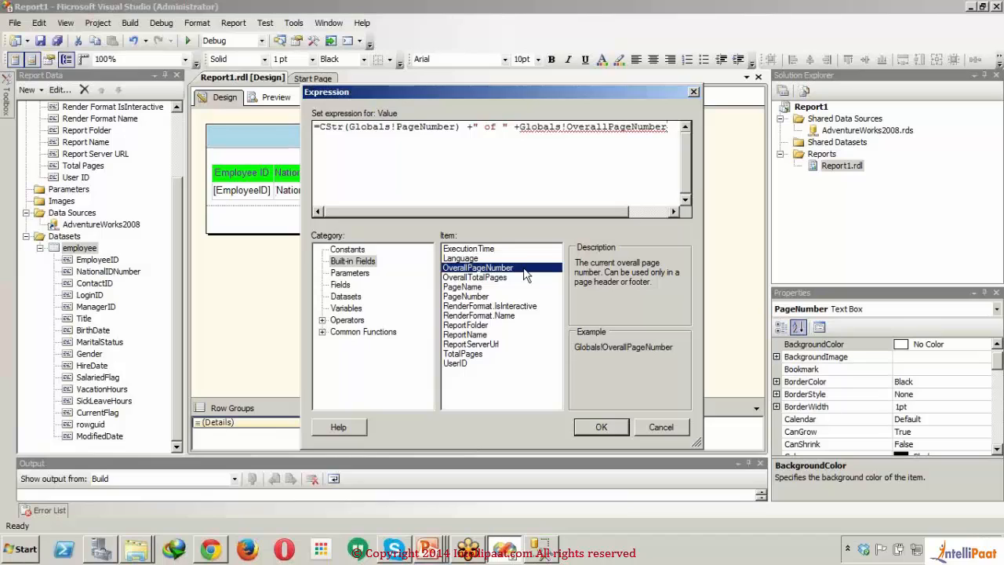
Step: Wrap Globals!OverallPageNumber in a CStr() conversion and apply the footer expression
left_click(522, 132)
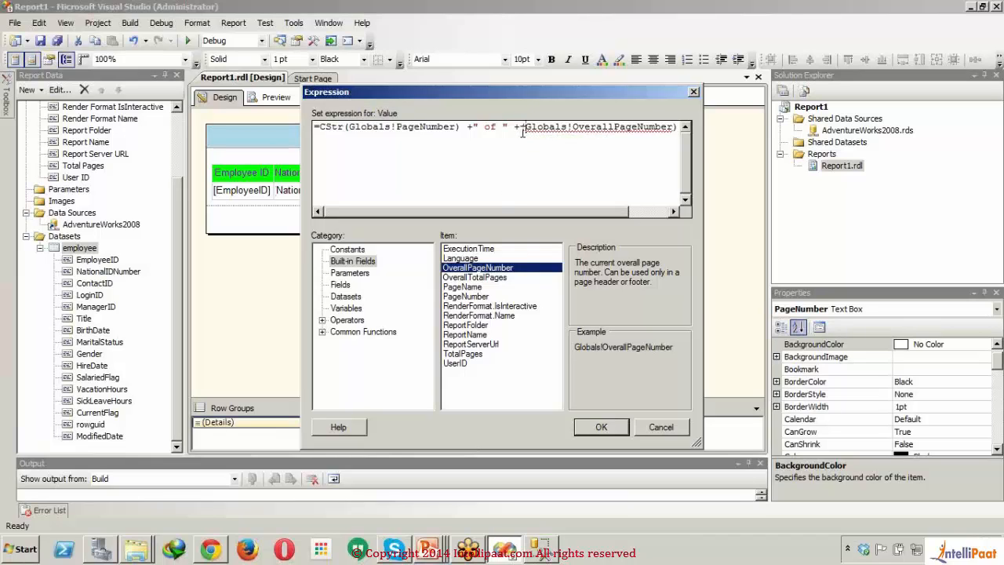
type("(")
type("CStr(")
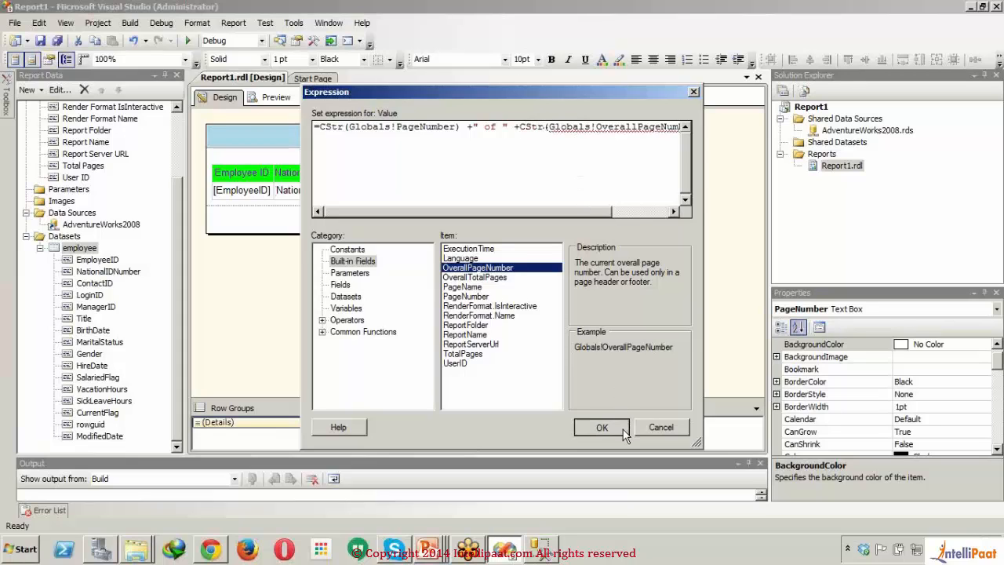
left_click(601, 427)
Step: Preview the report and check the footer page text at the end of pages 1 and 2
left_click(287, 99)
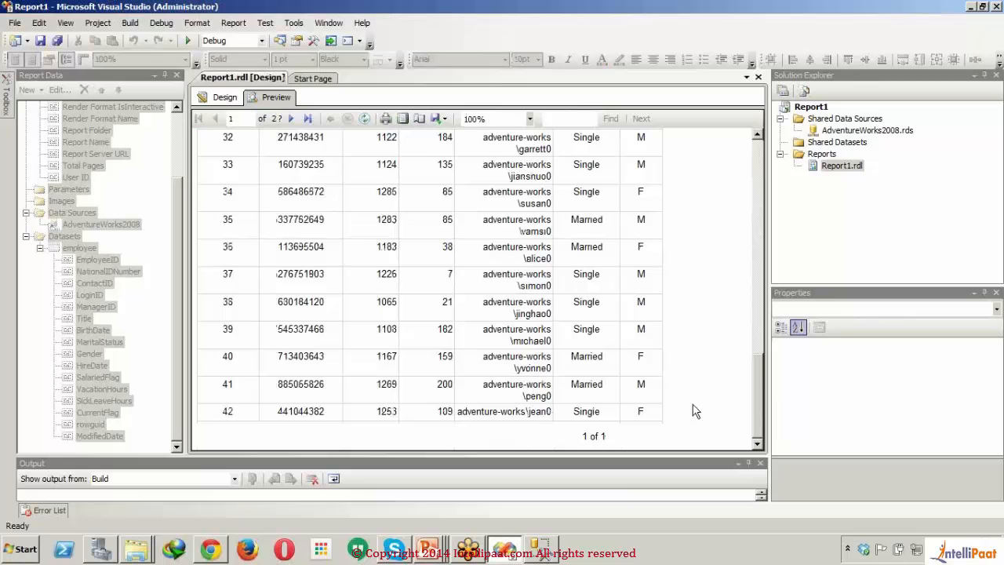
left_click(290, 118)
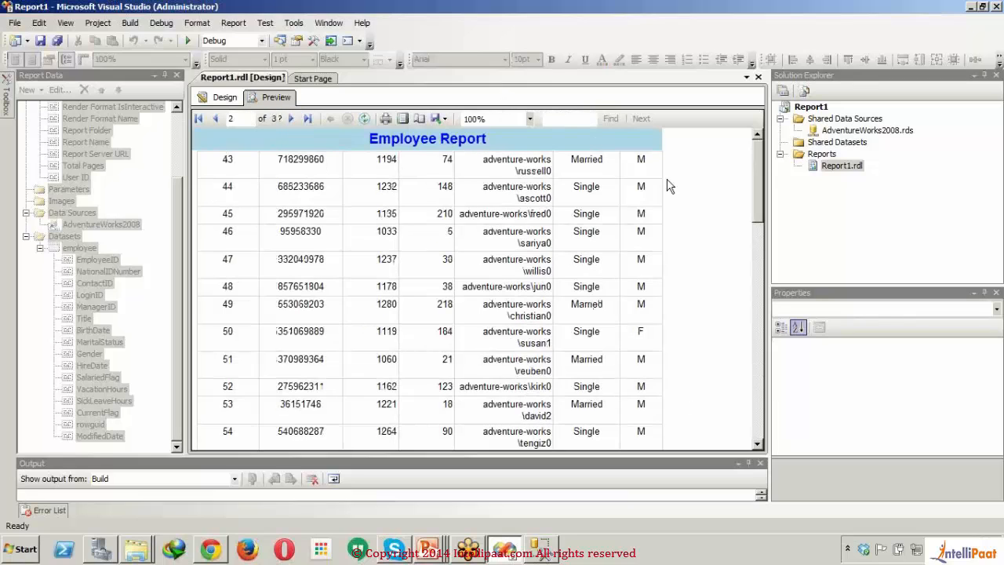
left_click_drag(747, 299, 748, 390)
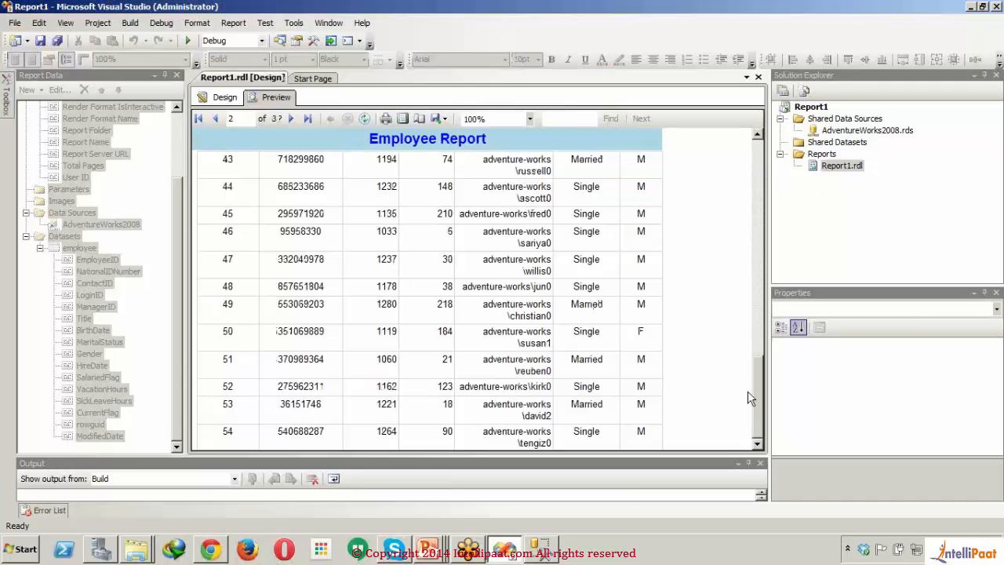
Step: Replace Globals!OverallPageNumber with the OverallTotalPages built-in field in the footer text box's expression and apply it
left_click(226, 97)
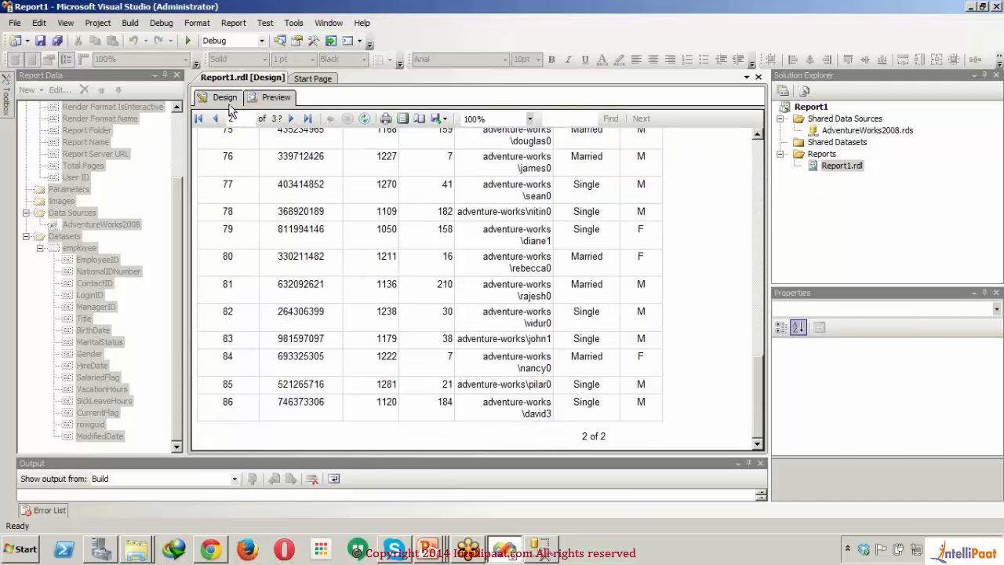
right_click(637, 230)
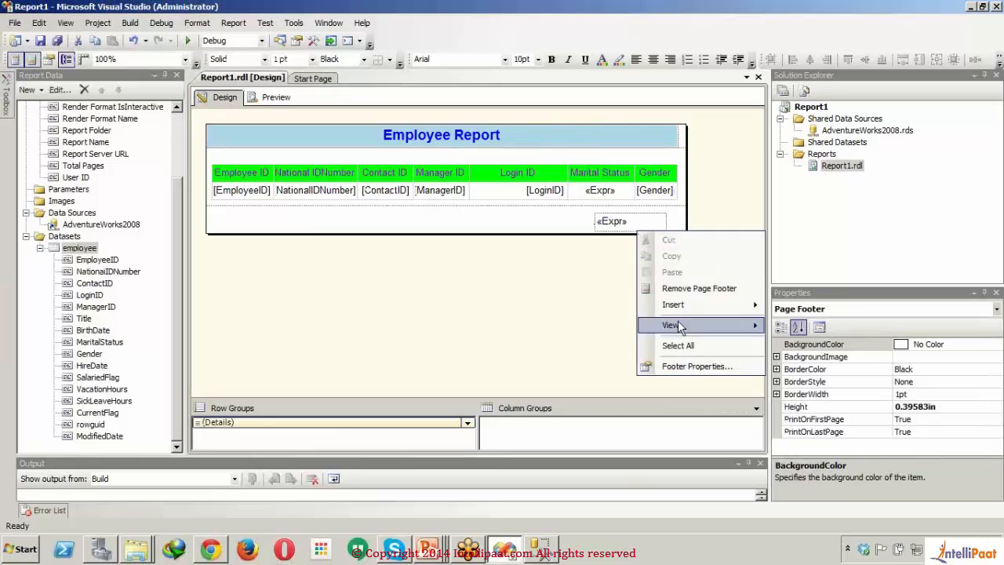
right_click(644, 220)
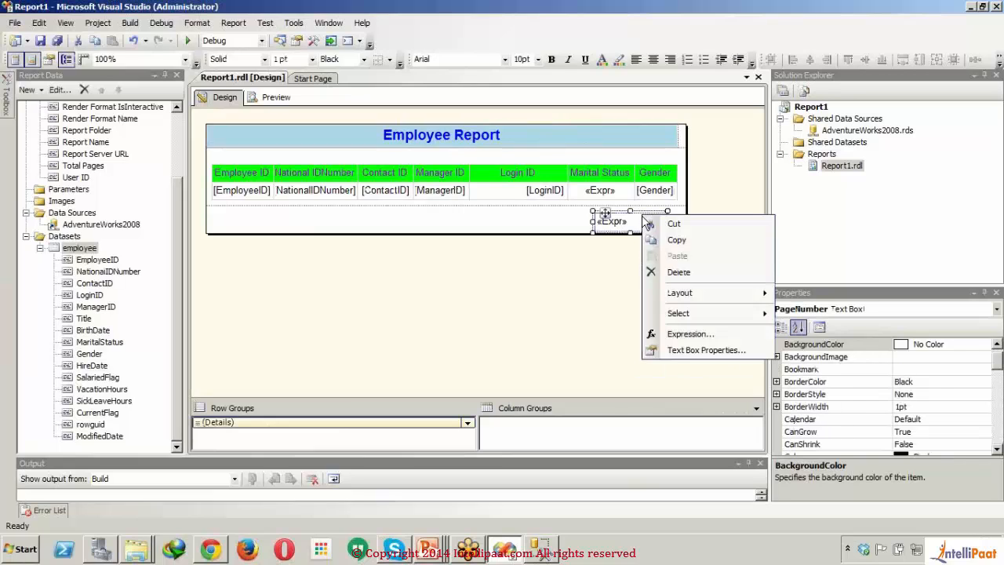
left_click(706, 336)
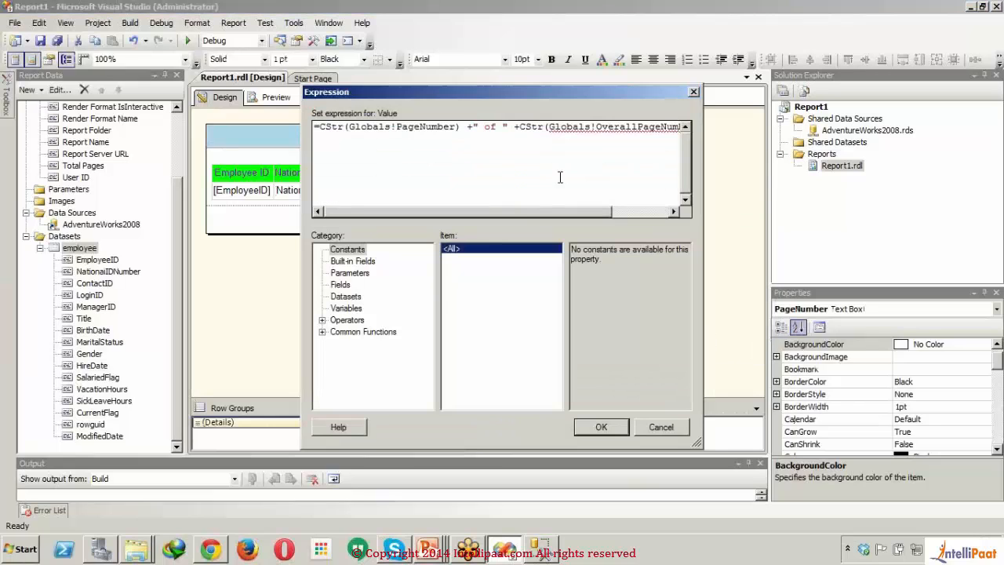
left_click_drag(493, 211, 548, 217)
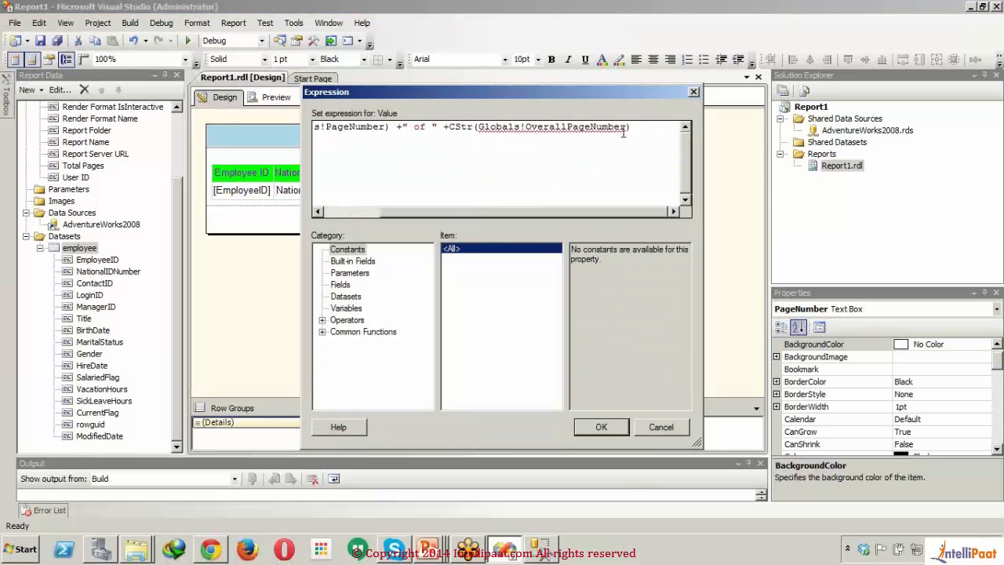
left_click_drag(627, 127, 481, 136)
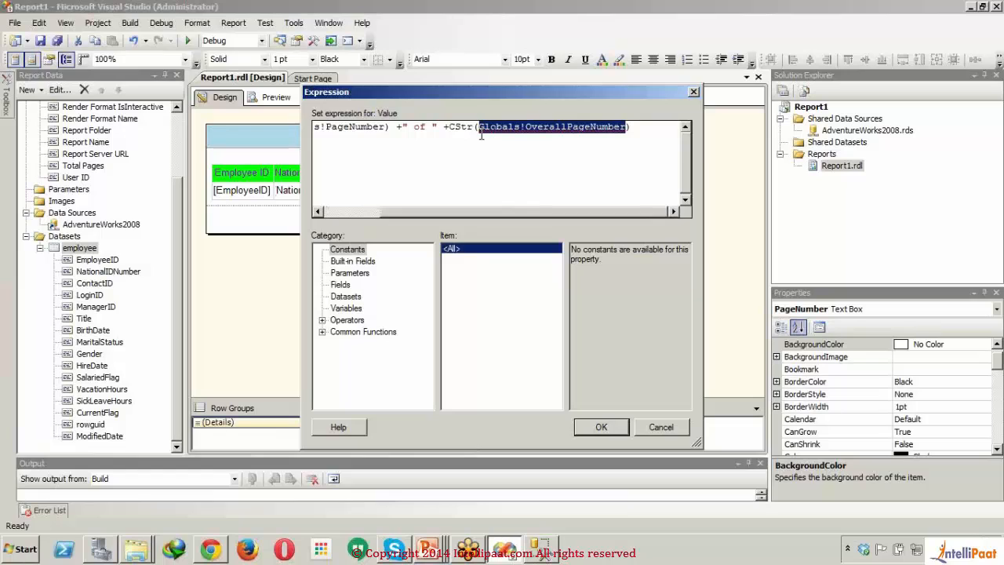
left_click(351, 261)
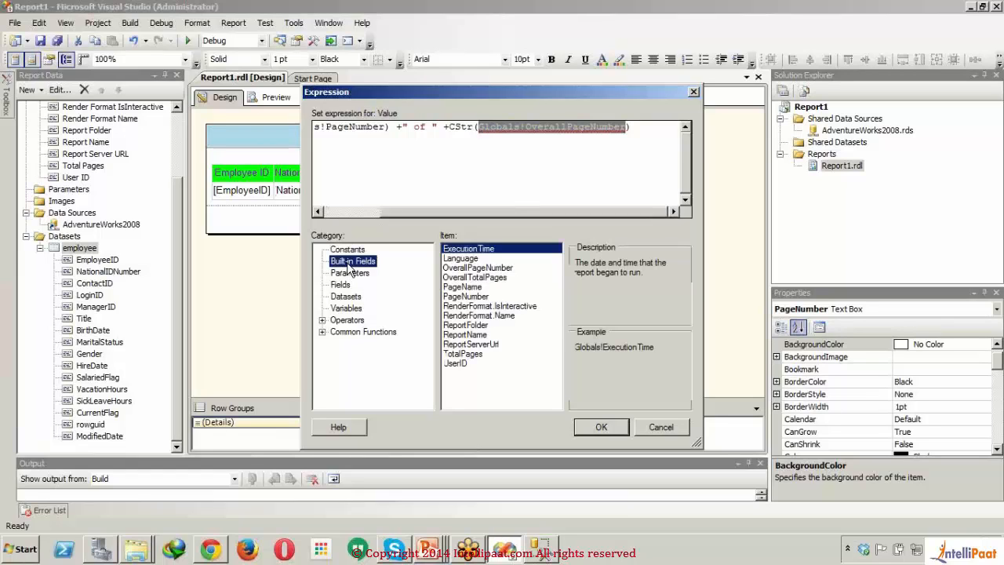
left_click(476, 277)
double_click(476, 278)
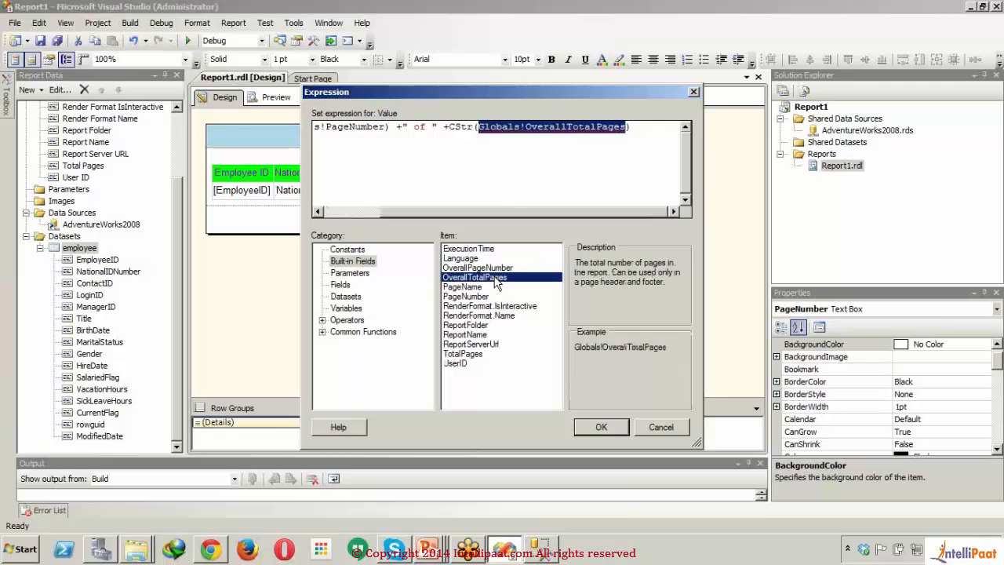
left_click(610, 429)
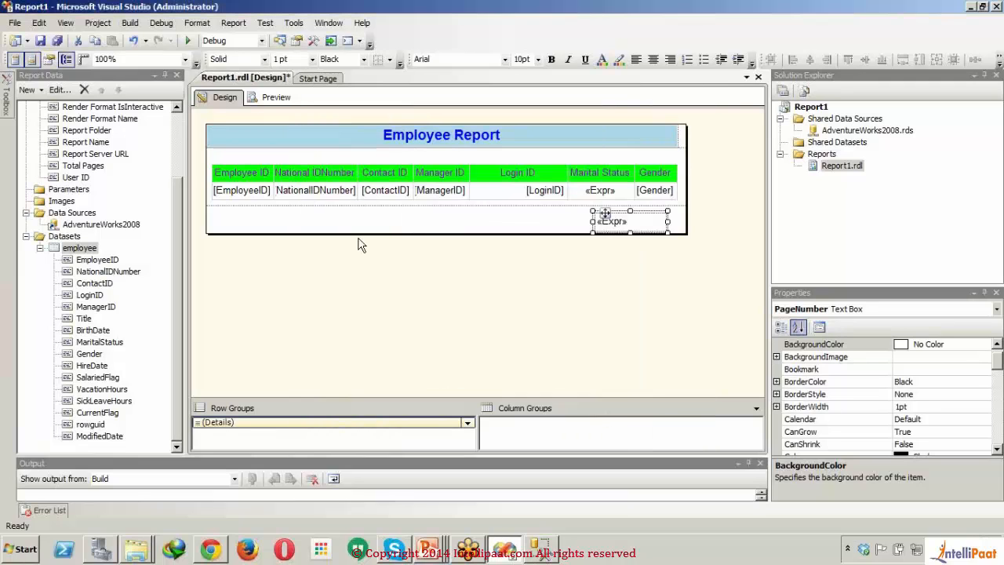
Step: Preview the report, check the page total in the footer at the end of page 1, and return to the design
left_click(277, 99)
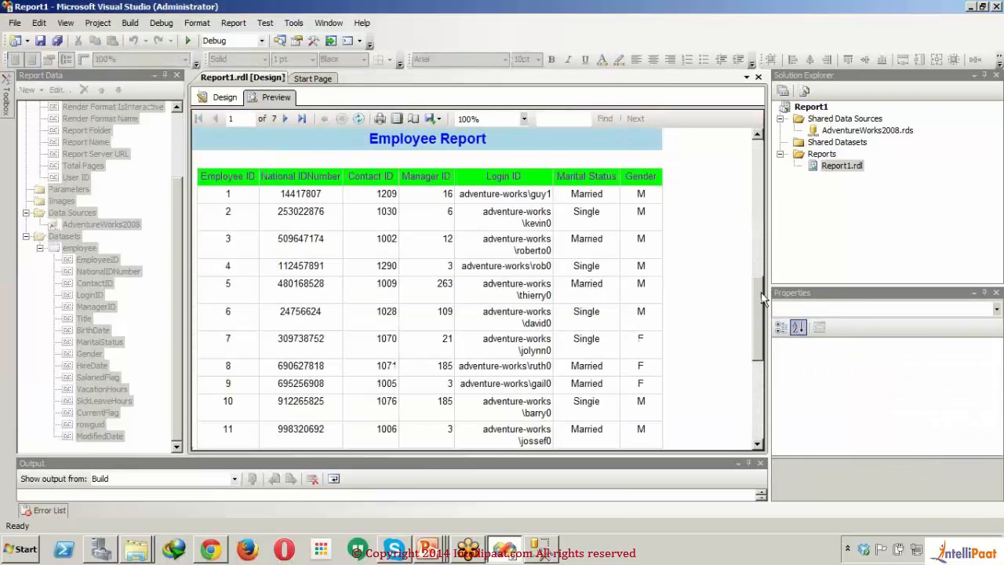
left_click_drag(758, 167, 766, 378)
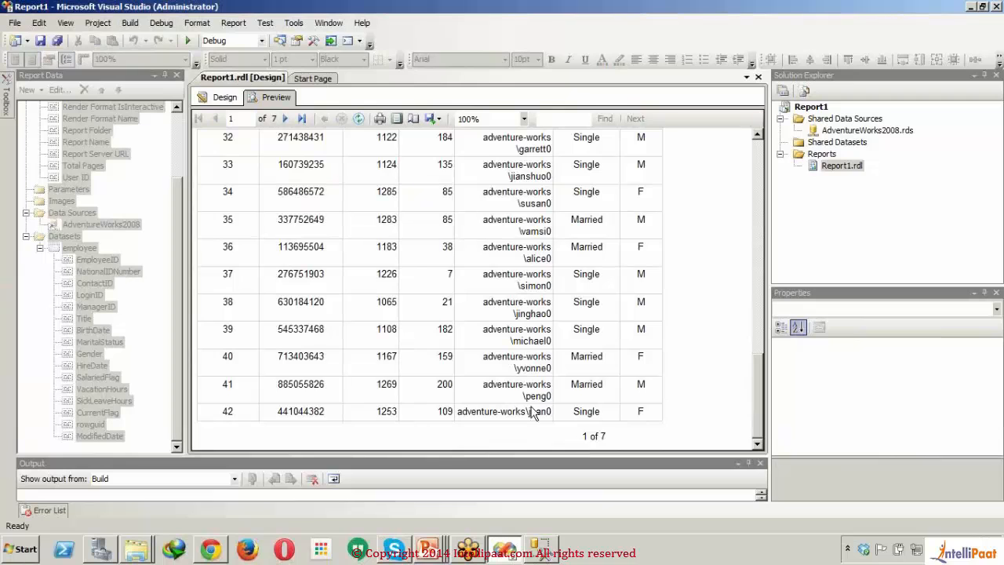
left_click(213, 97)
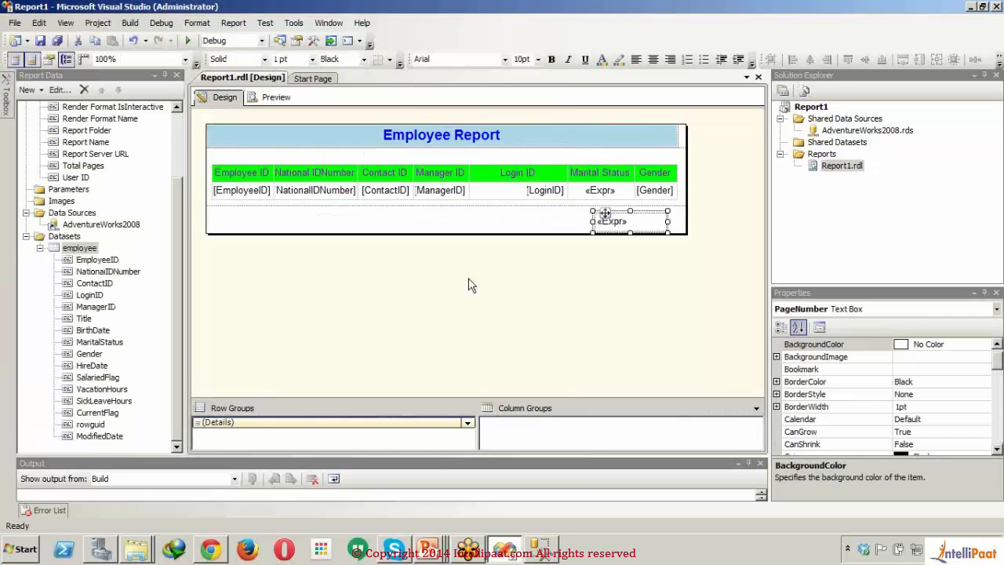
Step: Insert "Page "+ before CStr(Globals!PageNumber) in the footer text box's expression and apply it
right_click(648, 222)
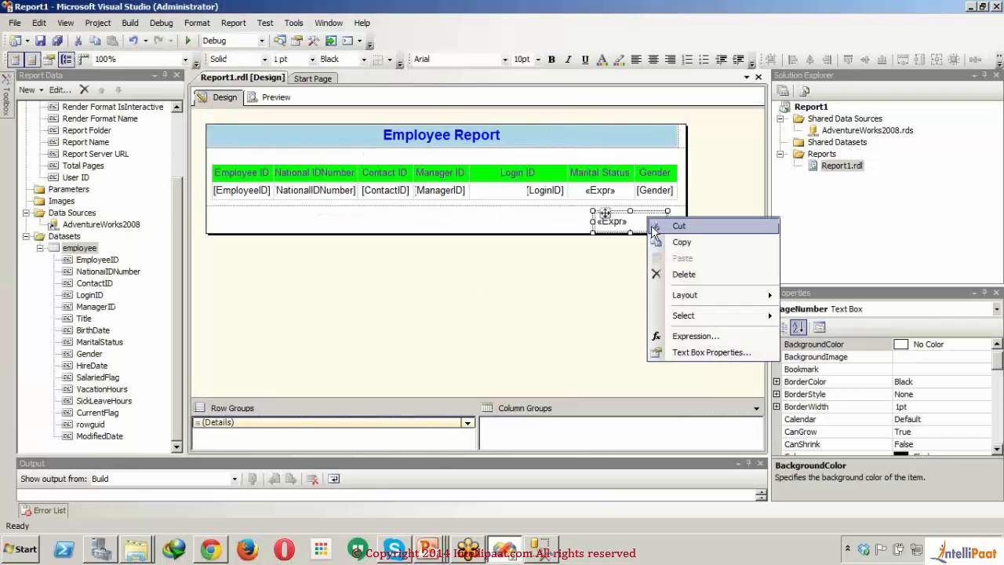
left_click(659, 319)
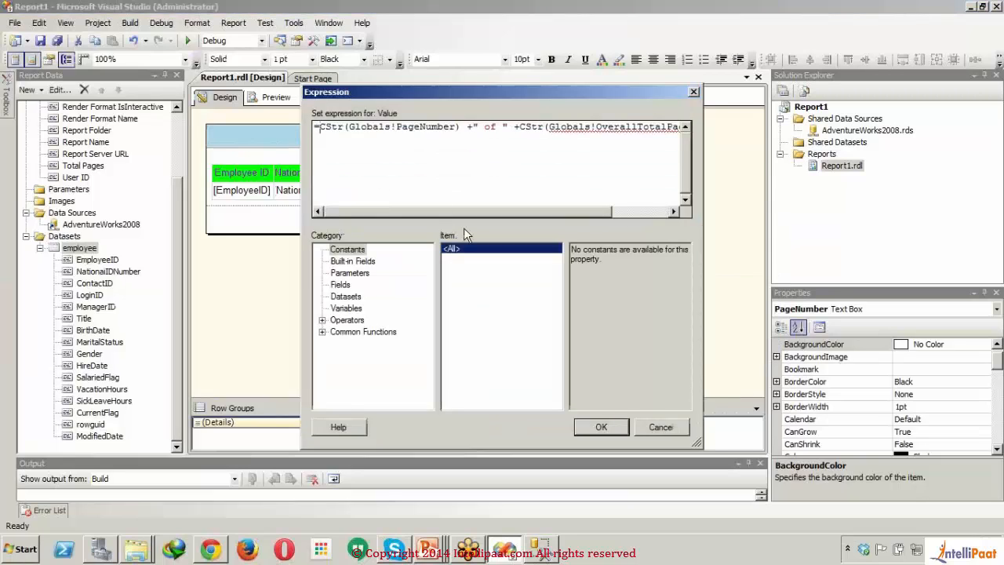
type("\"")
type("Page")
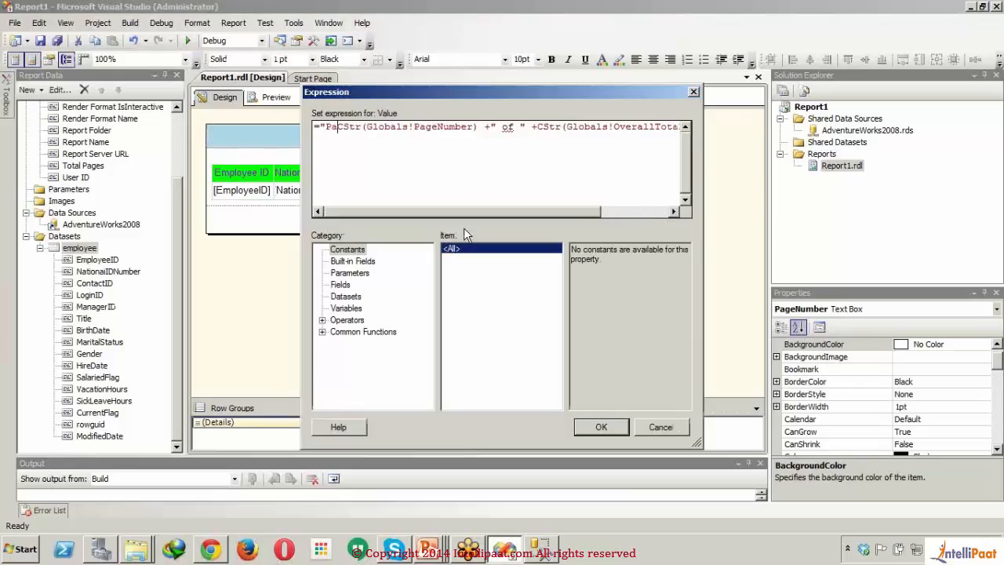
type(" \"")
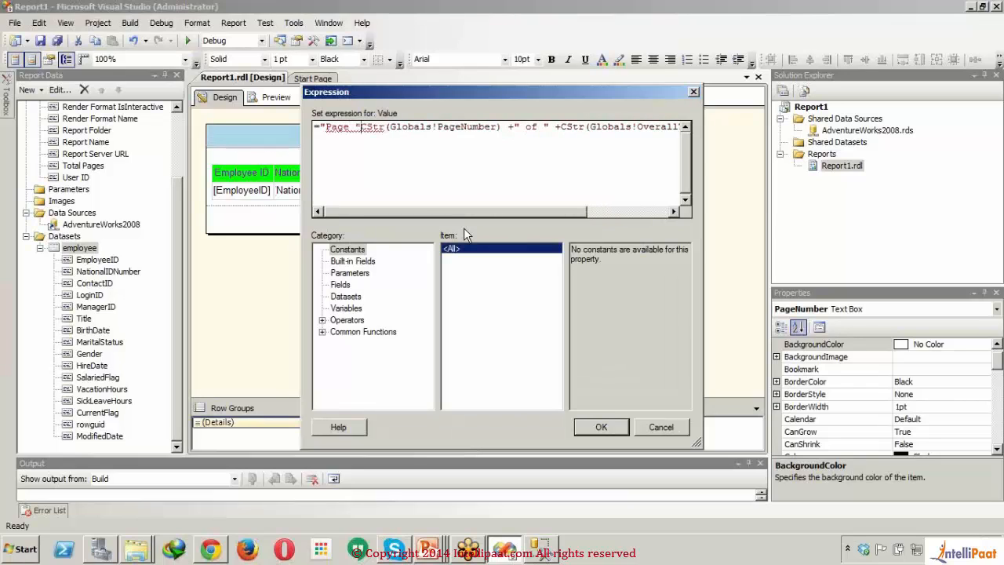
type("+")
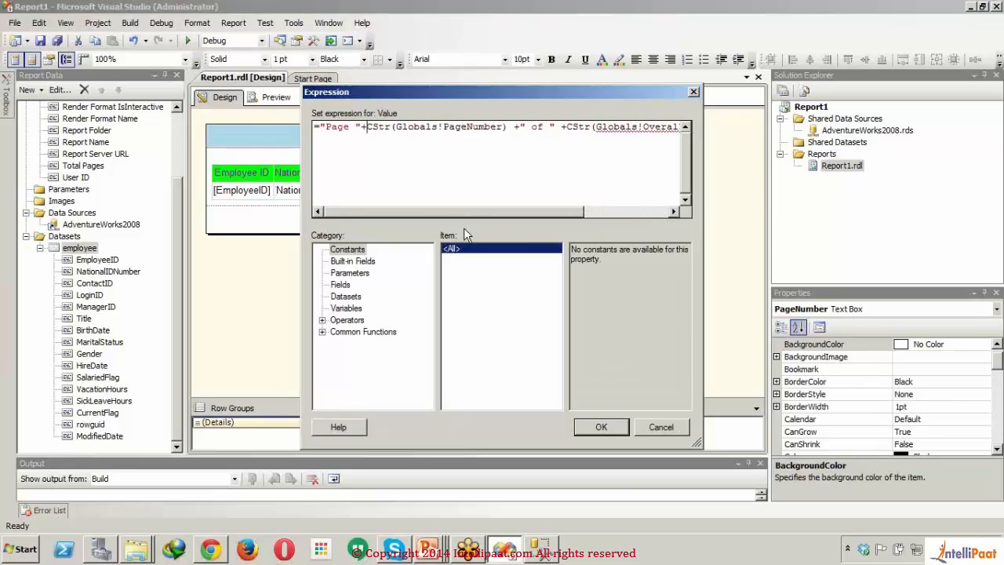
left_click(602, 426)
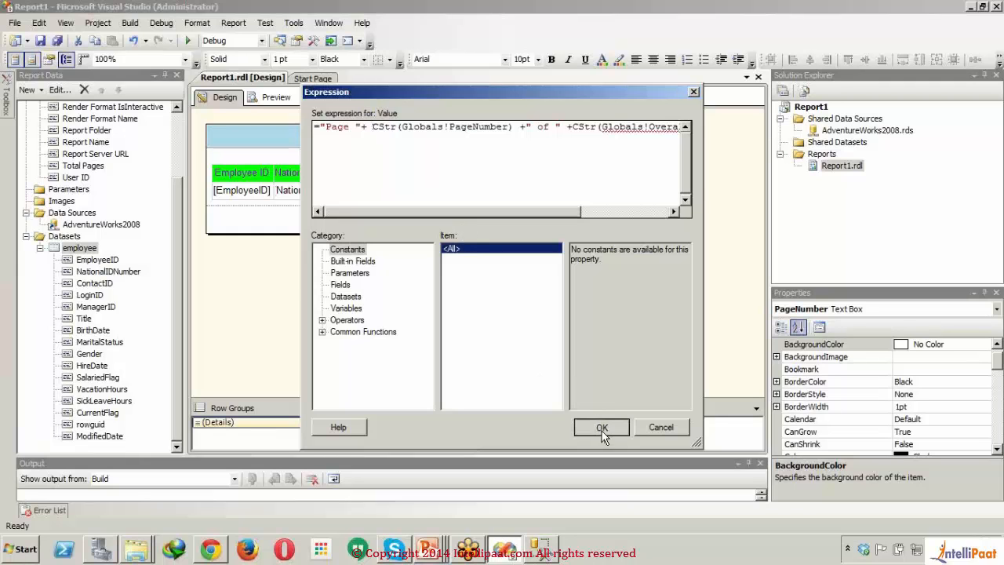
Step: Preview the report, check the footer's page wording on pages 1 and 2, and return to the design
left_click(277, 98)
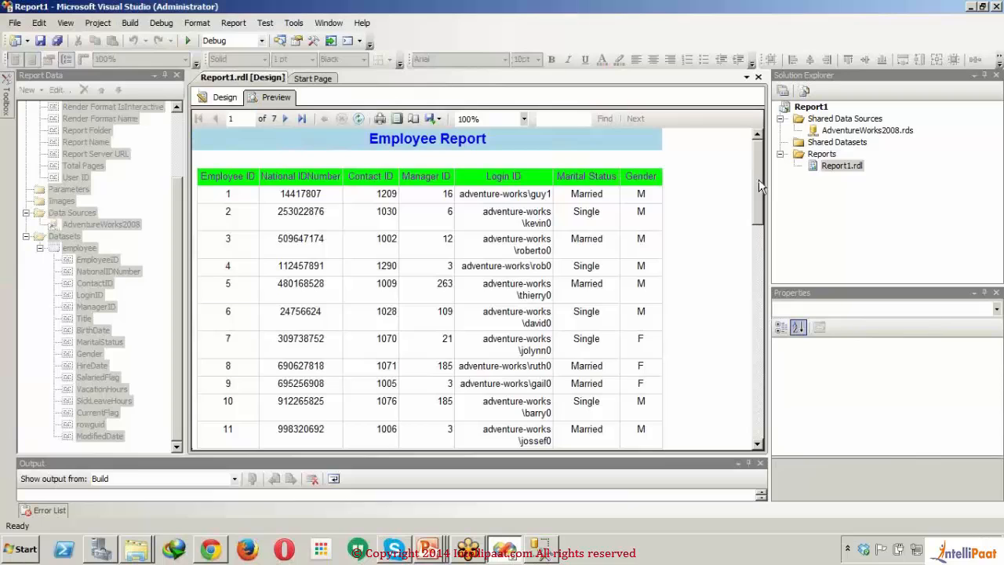
left_click_drag(758, 180, 759, 392)
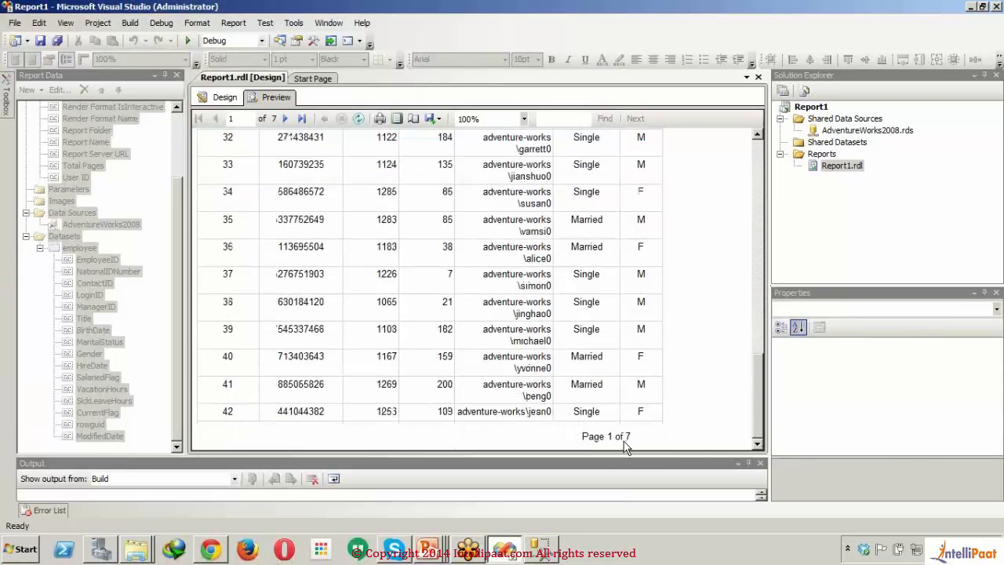
left_click(287, 119)
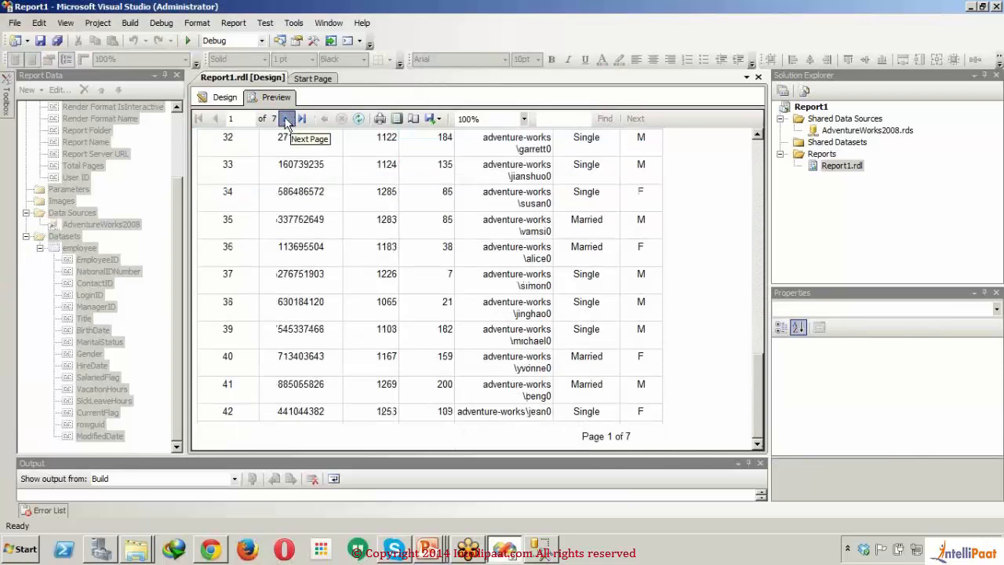
left_click_drag(757, 162, 755, 418)
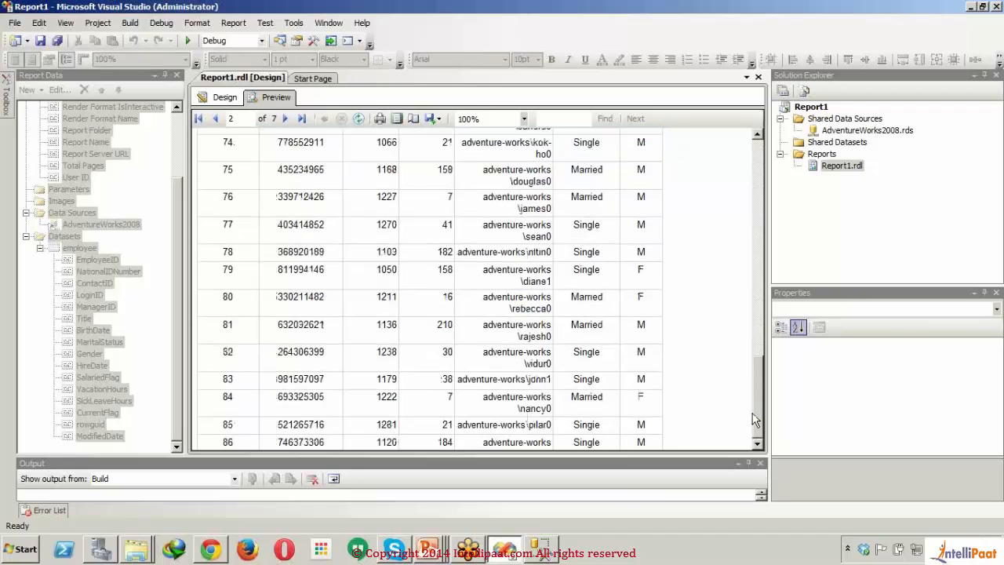
left_click(225, 102)
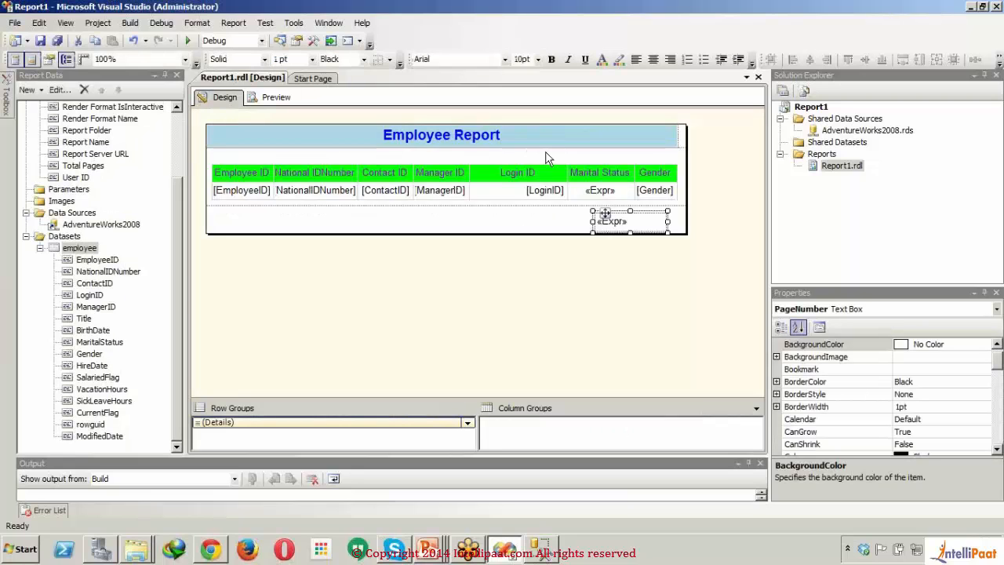
Step: Open the expression of the Gender data cell and insert iif( before Fields!Gender.Value
double_click(655, 190)
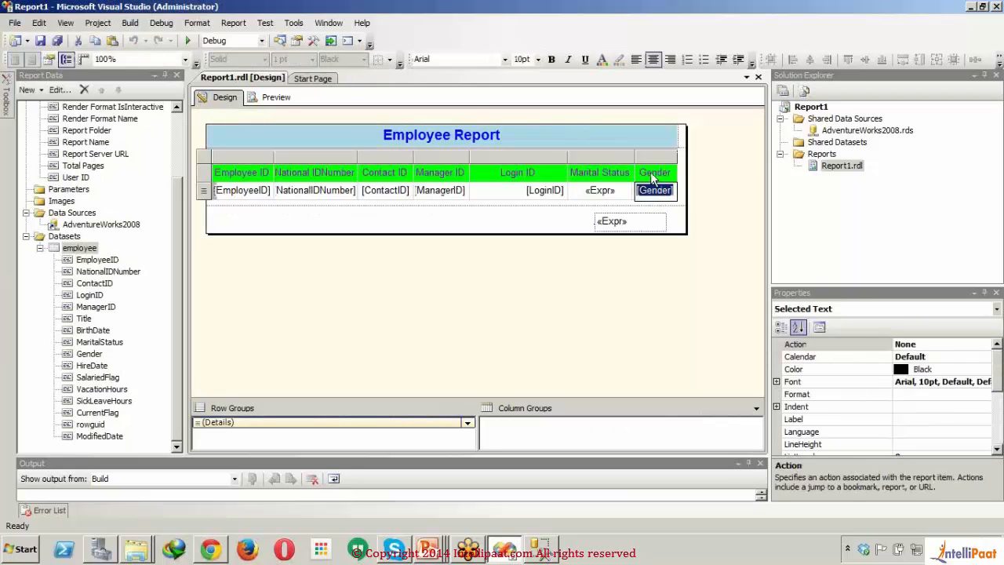
left_click(652, 172)
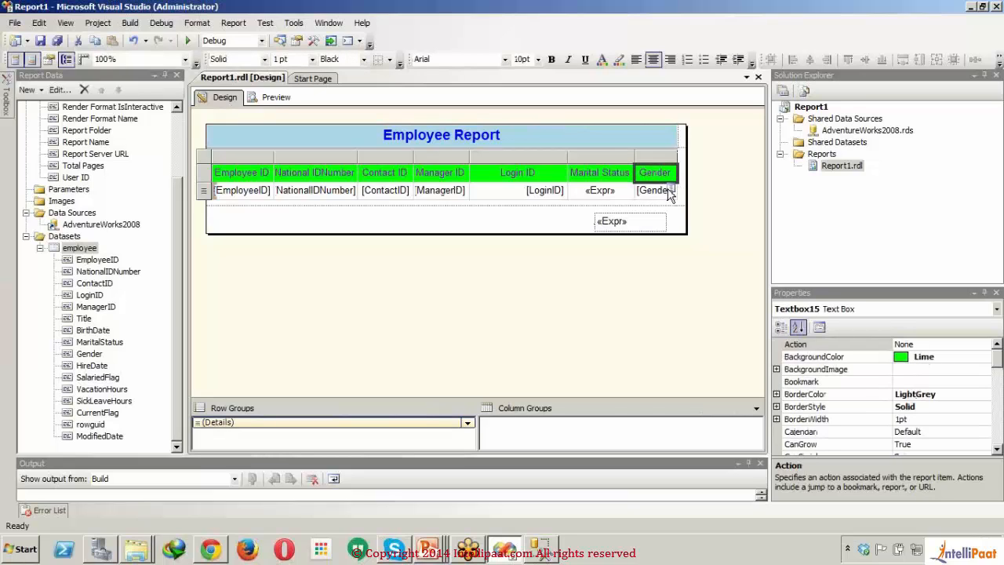
right_click(669, 192)
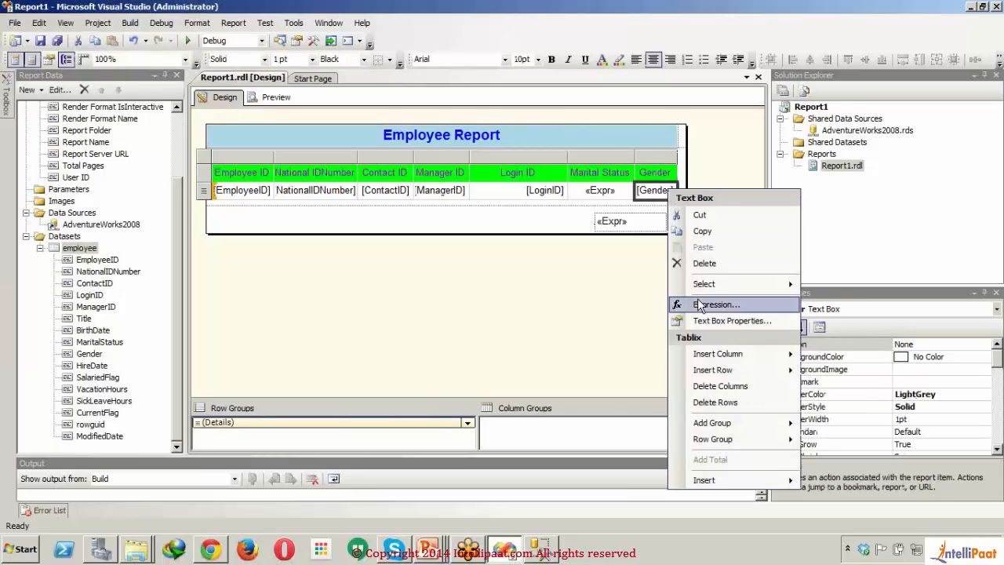
left_click(700, 305)
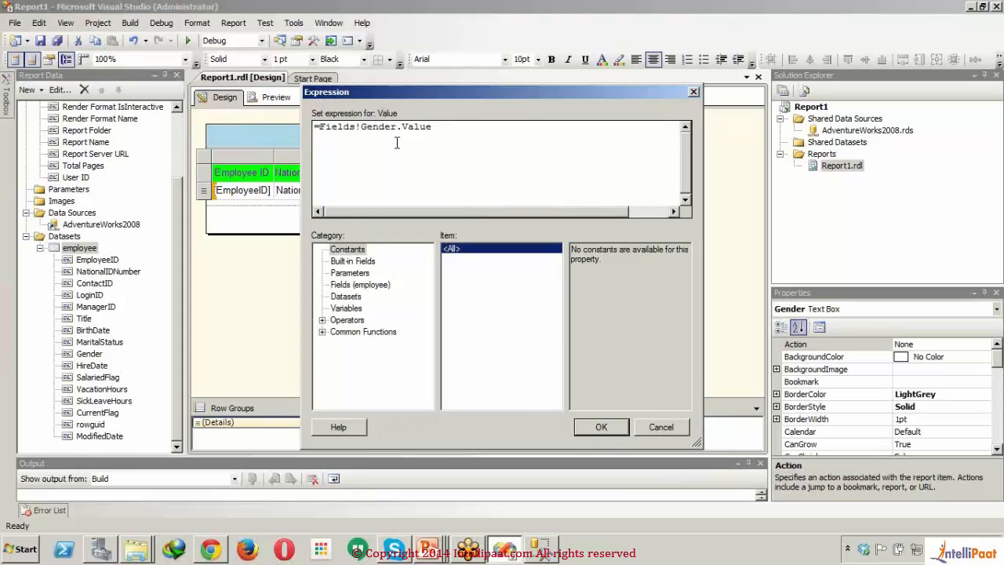
type("iif(")
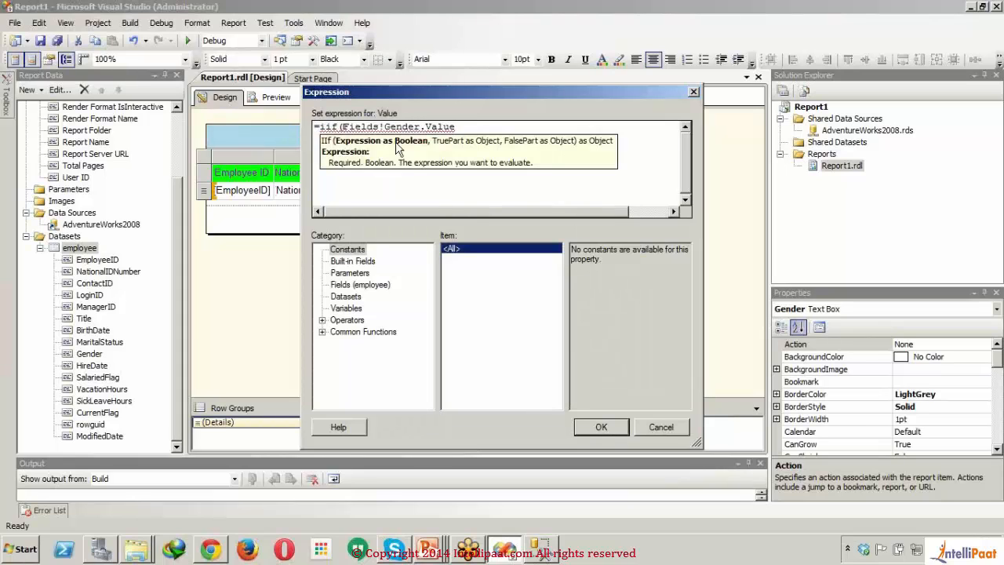
Step: Append ="M","Male", after Fields!Gender.Value in the Gender cell's expression
left_click(473, 126)
type("=")
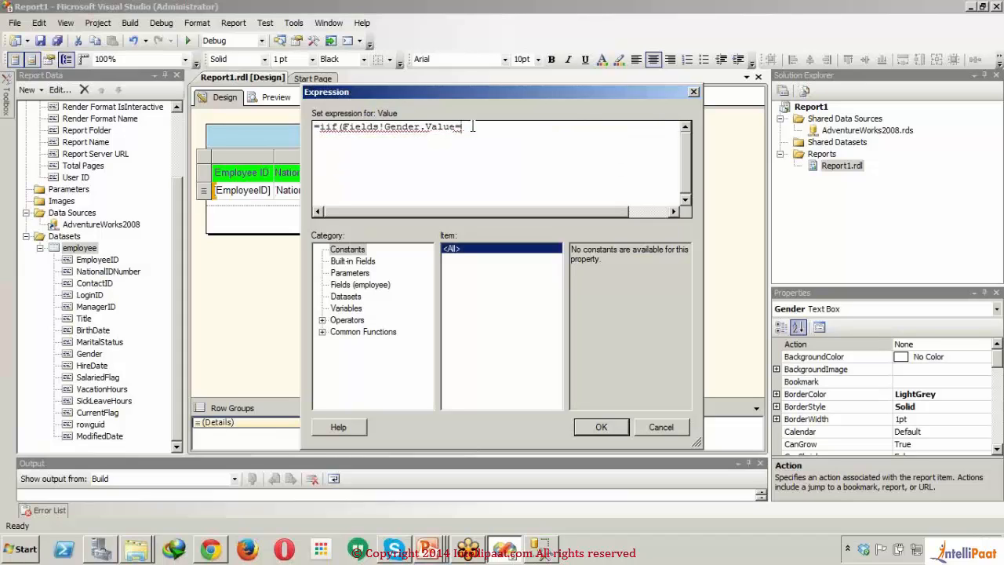
type("\"M\",M")
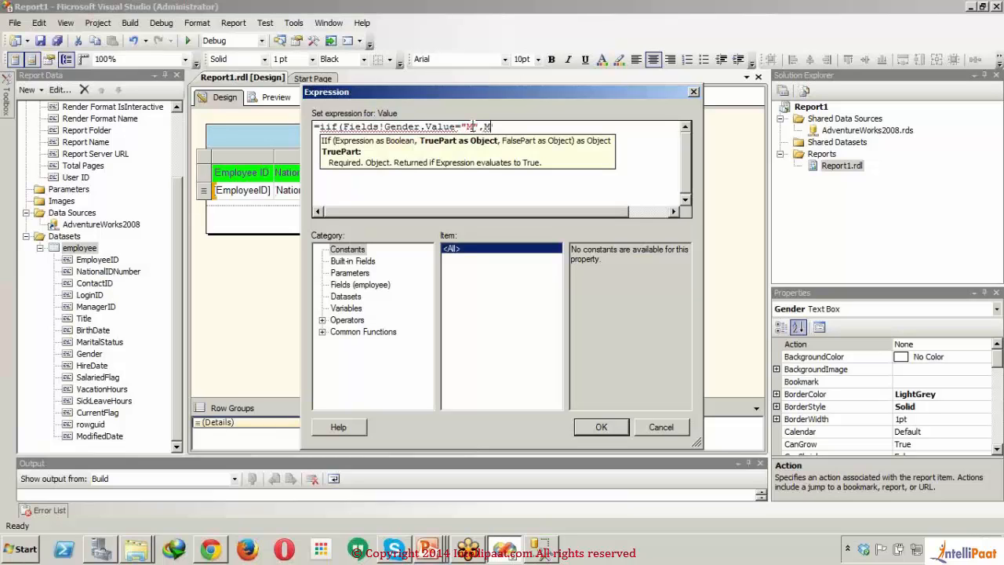
type("ale")
key("BackSpace")
key("BackSpace")
key("BackSpace")
key("BackSpace")
type("\"Male")
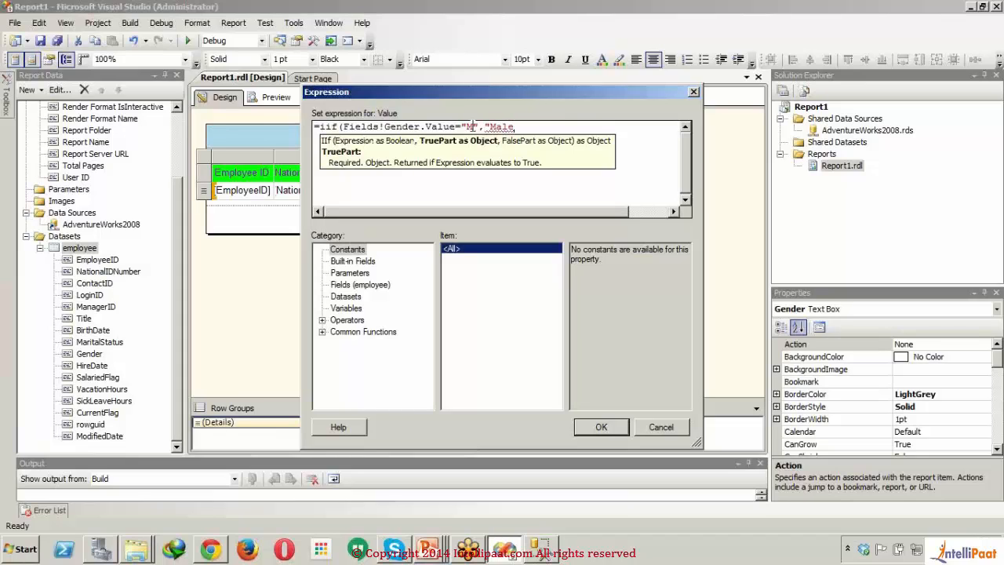
type("\",")
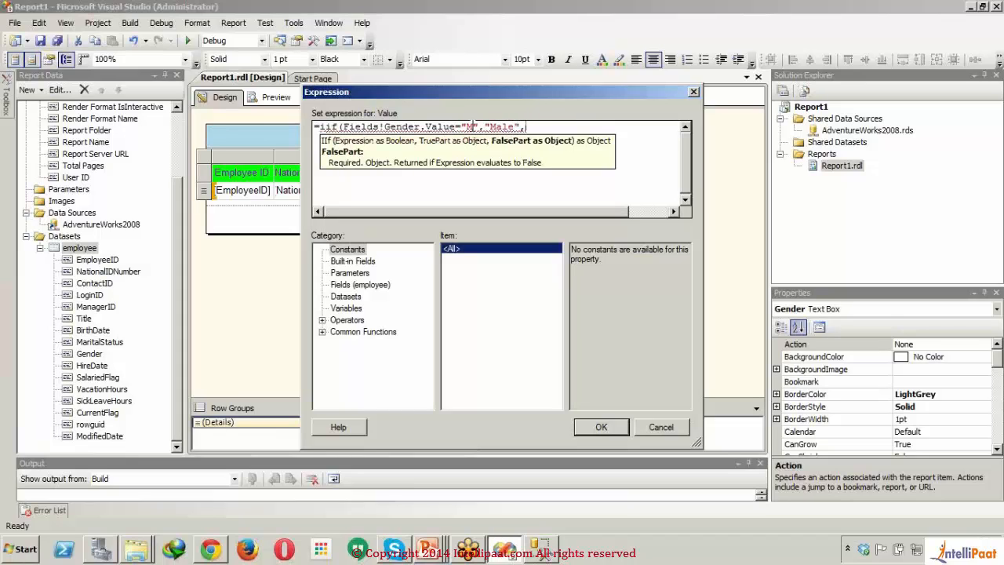
type("iif(")
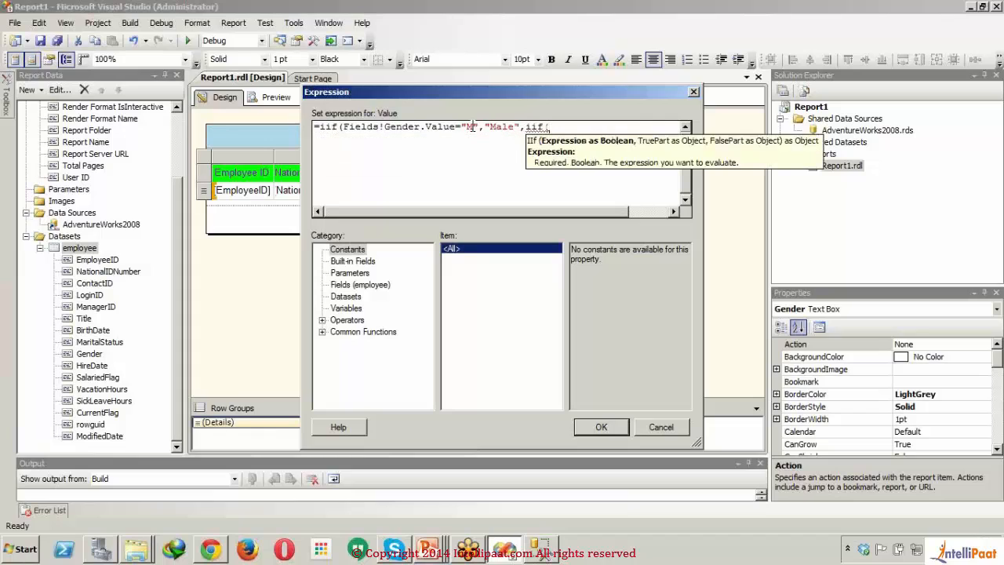
type("File")
Step: Append a nested iif(Fields!Gender.Value after "Male", in the Gender cell's expression
key("BackSpace")
key("BackSpace")
type("eds")
key("BackSpace")
key("BackSpace")
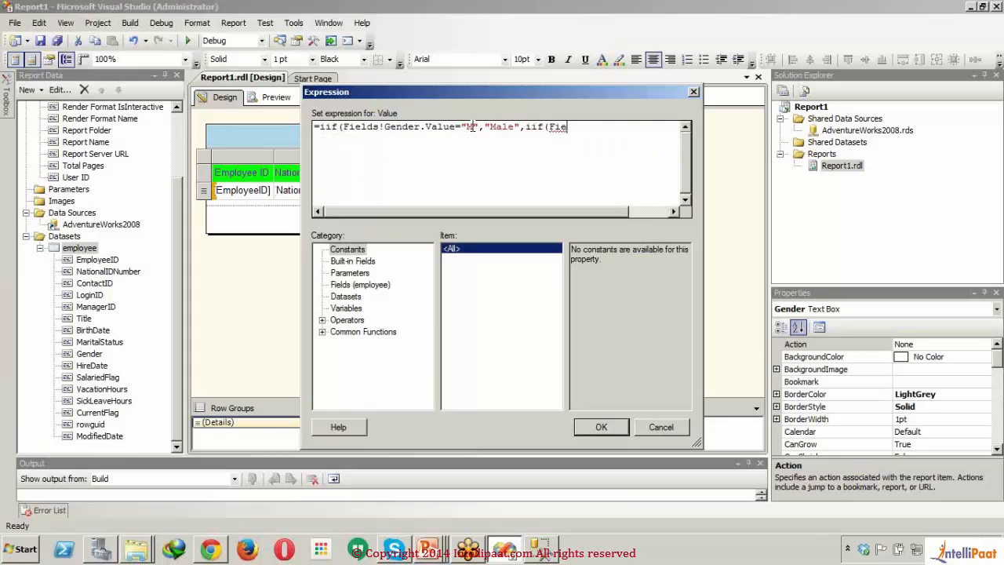
type("lds!Gender.")
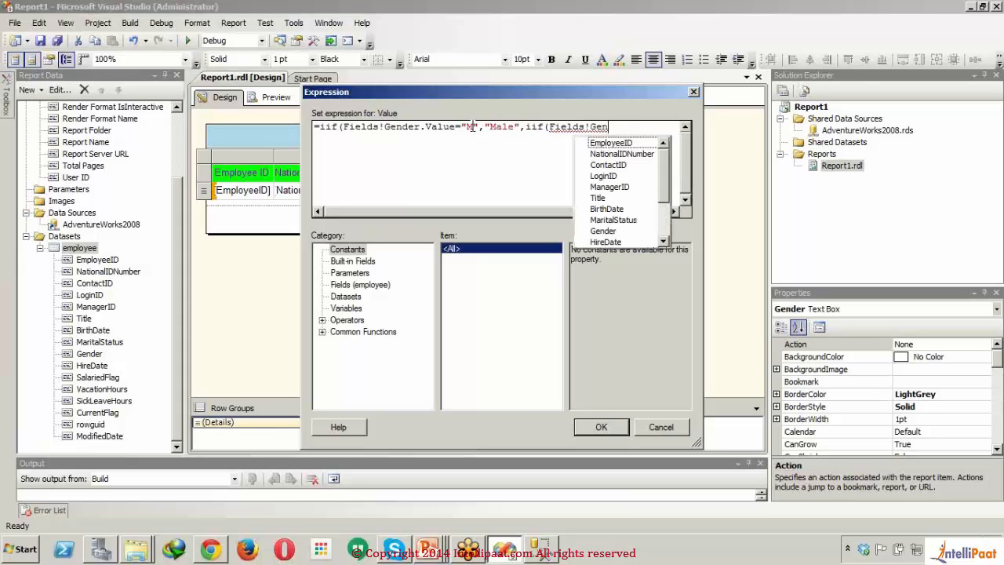
type("Value")
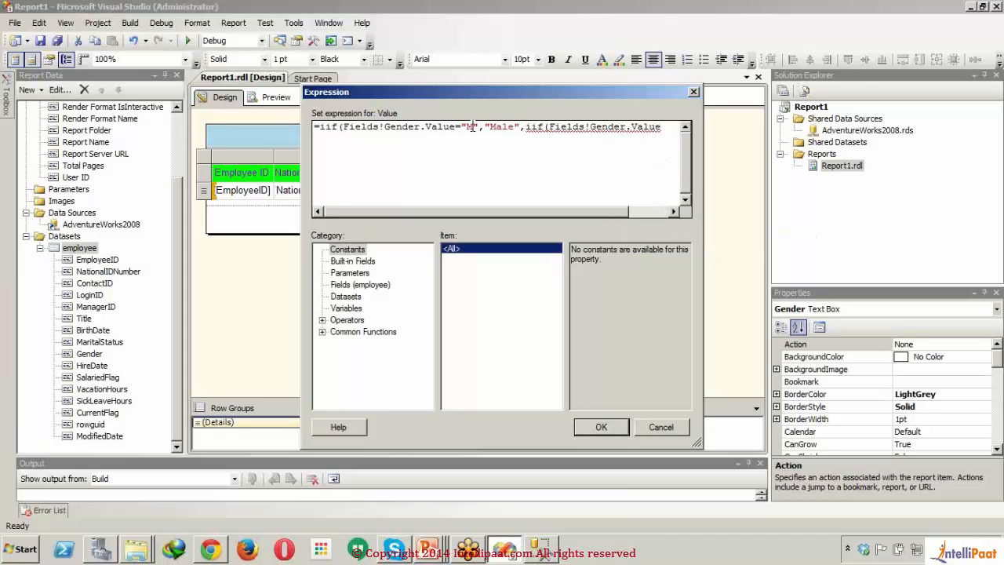
type("=\"F\"")
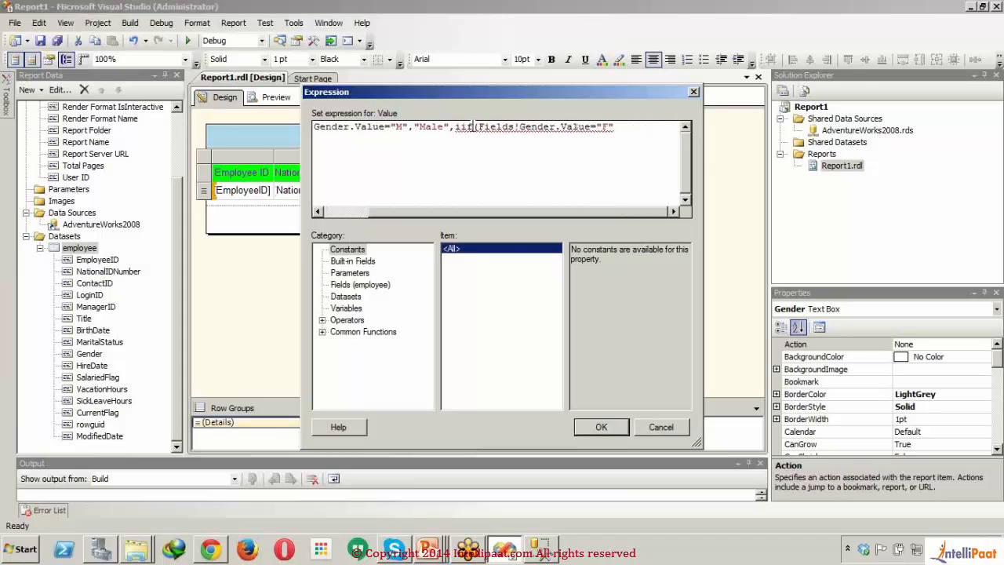
type(",")
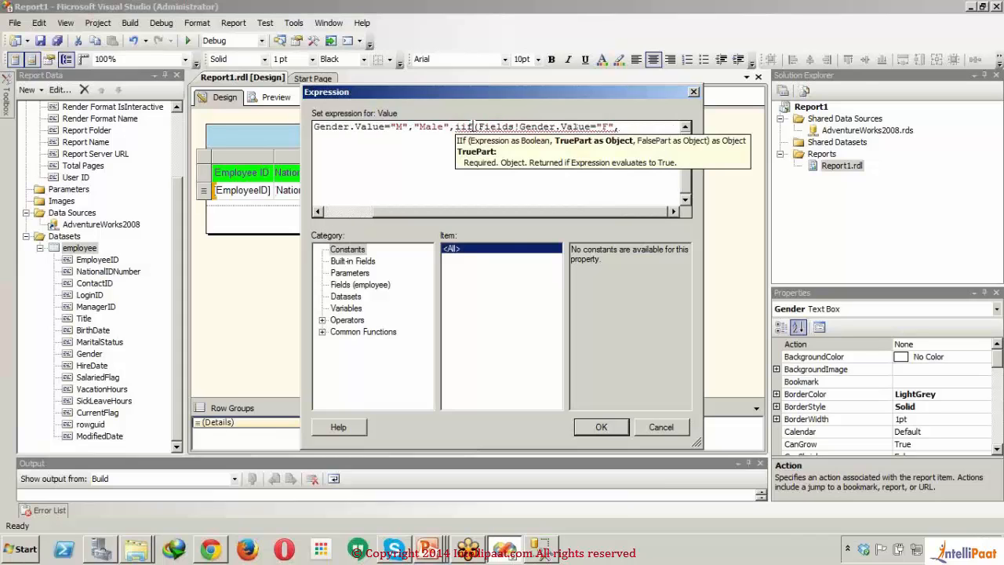
type("\"Female")
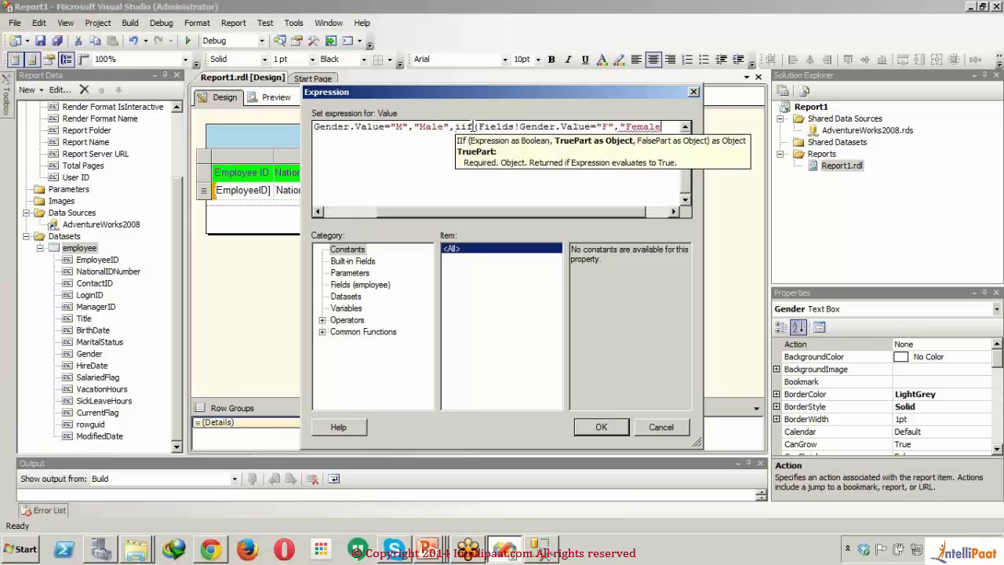
type("\",")
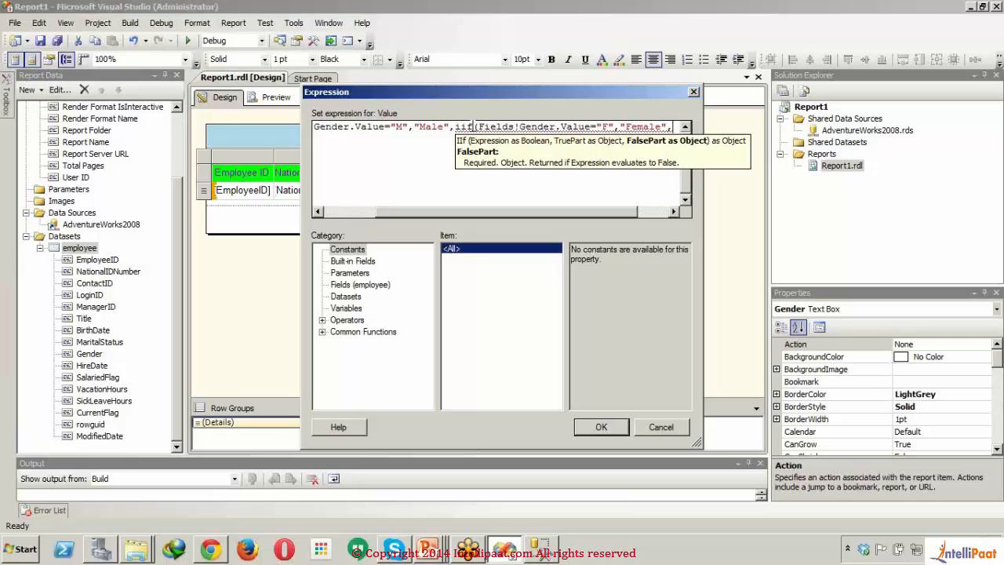
type("Fields")
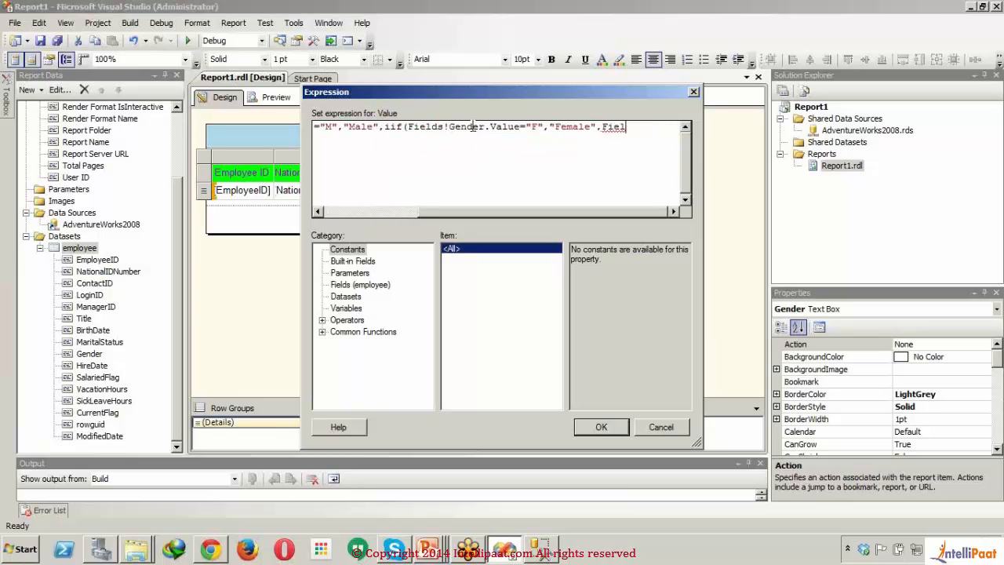
type("!")
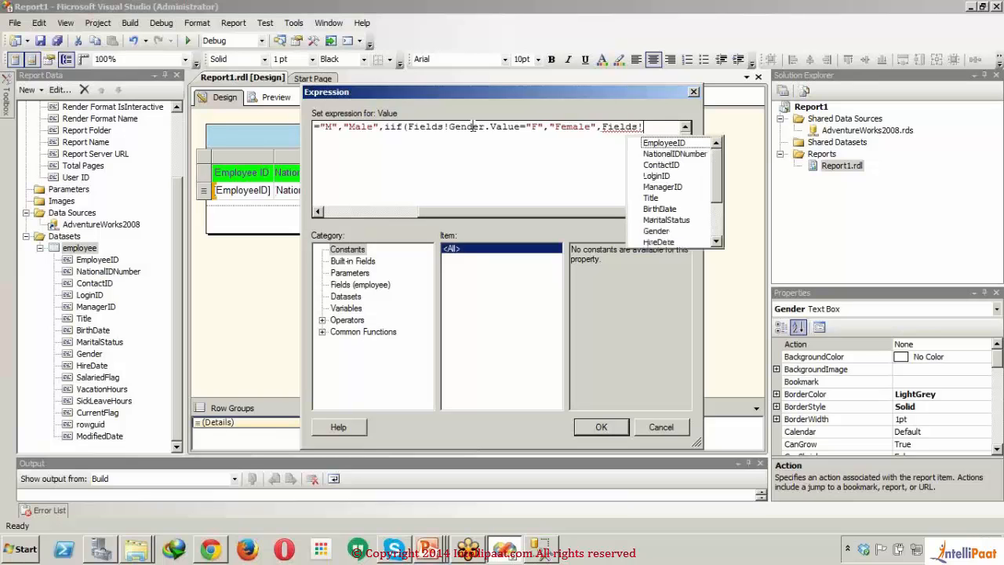
type("Gender.")
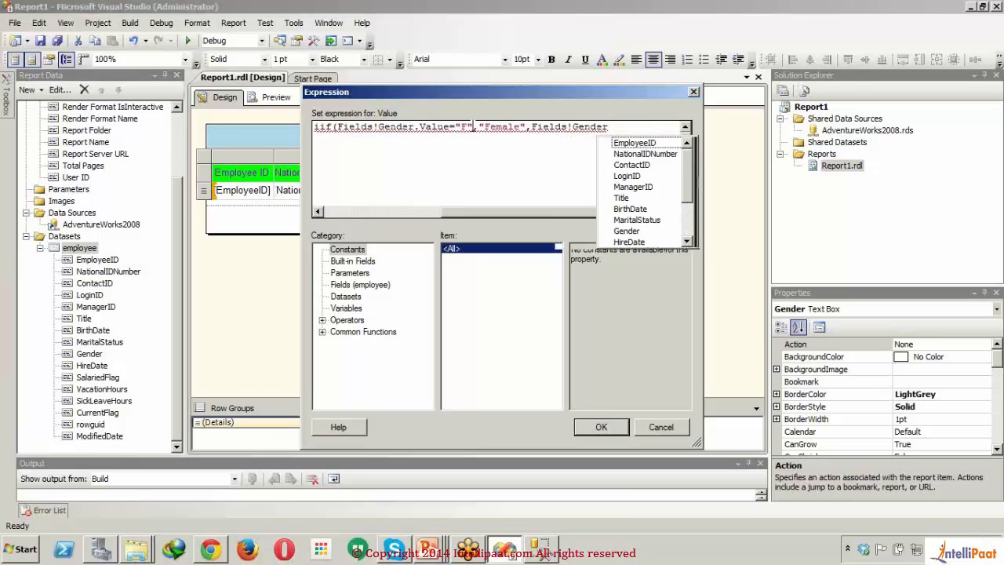
type("Value")
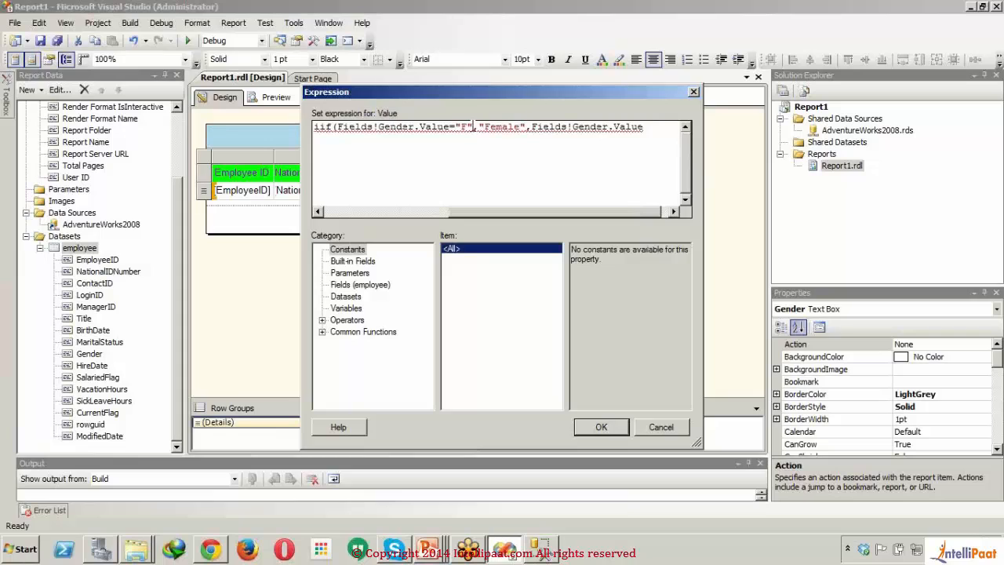
type(")")
Step: Finish the Gender expression with Fields!Gender.Value as the fallback, close both iif parentheses, and apply the expression
left_click_drag(513, 214, 637, 206)
type(")")
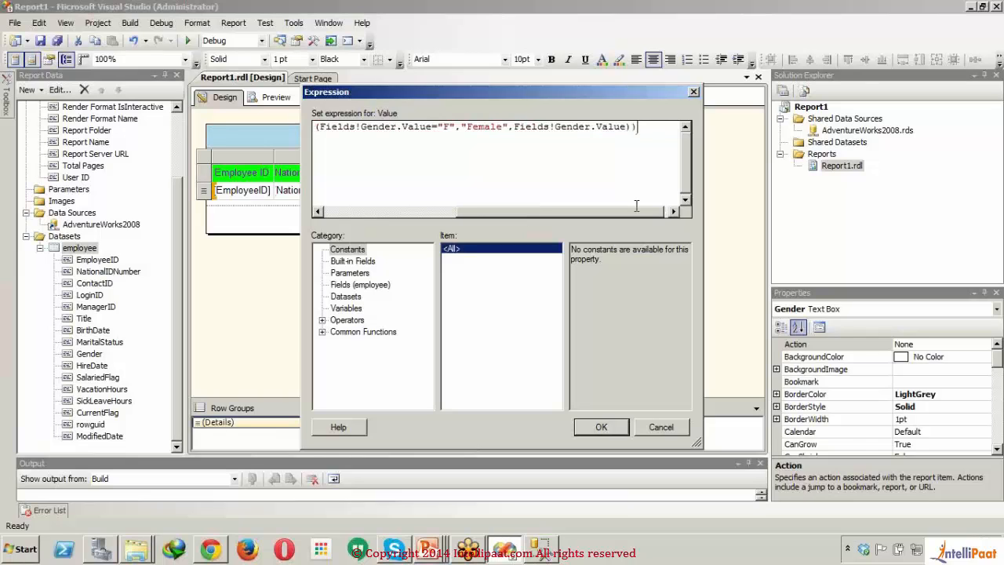
left_click(601, 428)
left_click(421, 298)
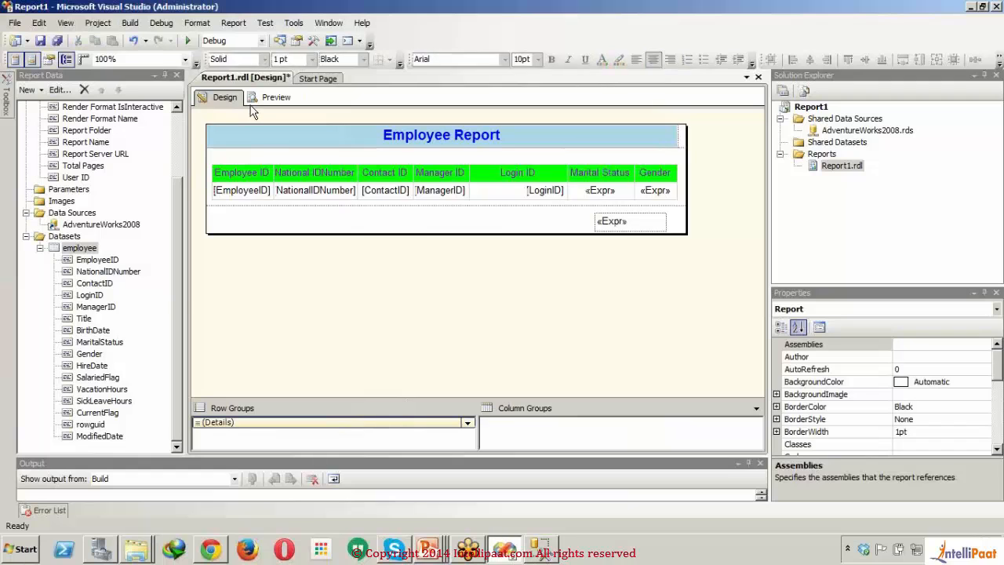
Step: Preview the report, check the Gender column down to the end of page 1, and return to the design
left_click(259, 100)
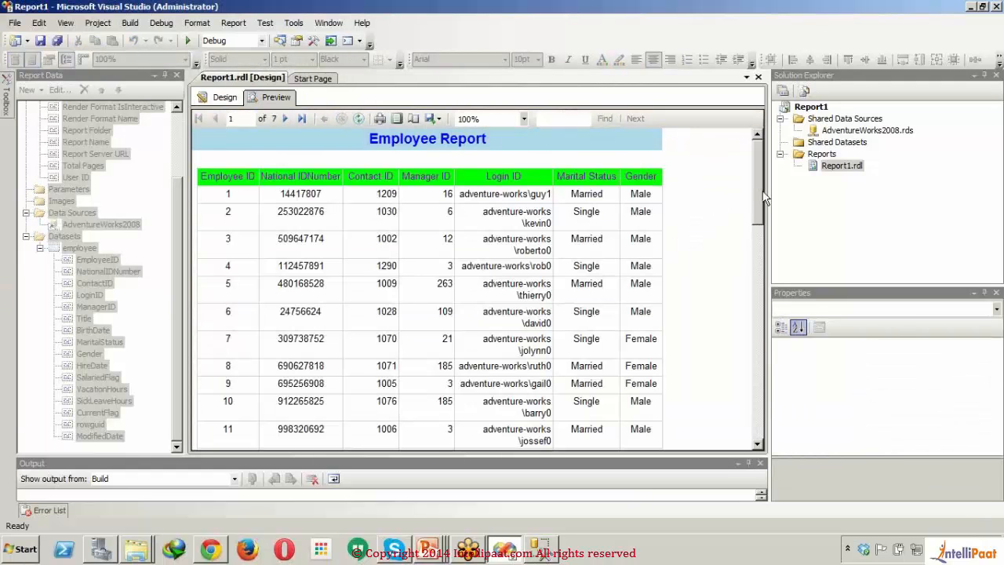
left_click_drag(763, 199, 757, 463)
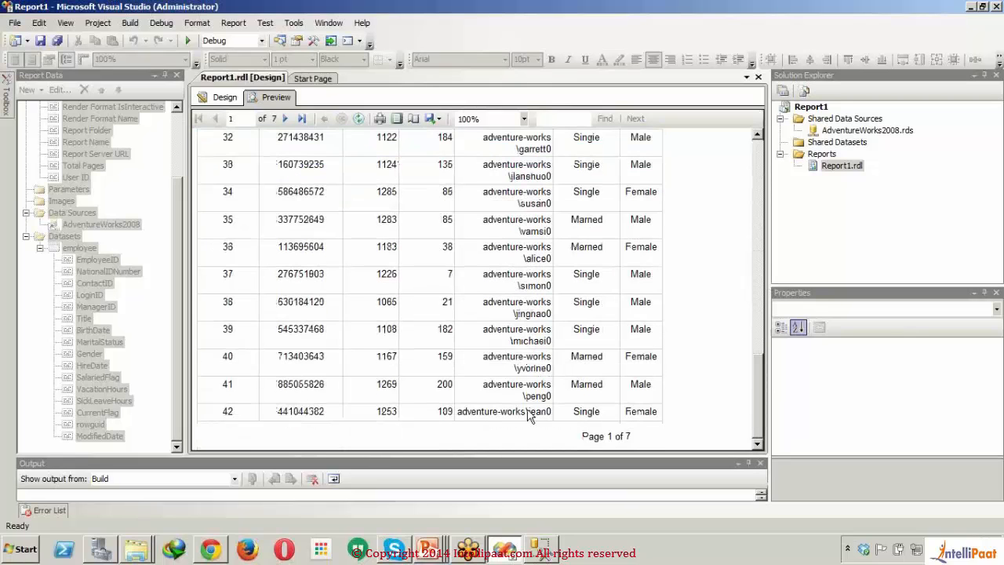
left_click_drag(756, 208, 757, 161)
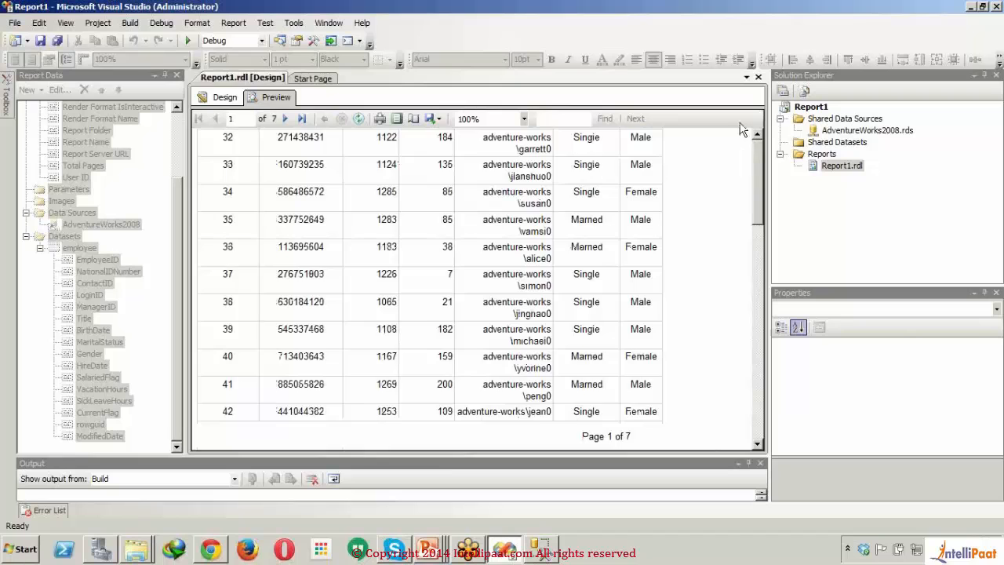
left_click(223, 100)
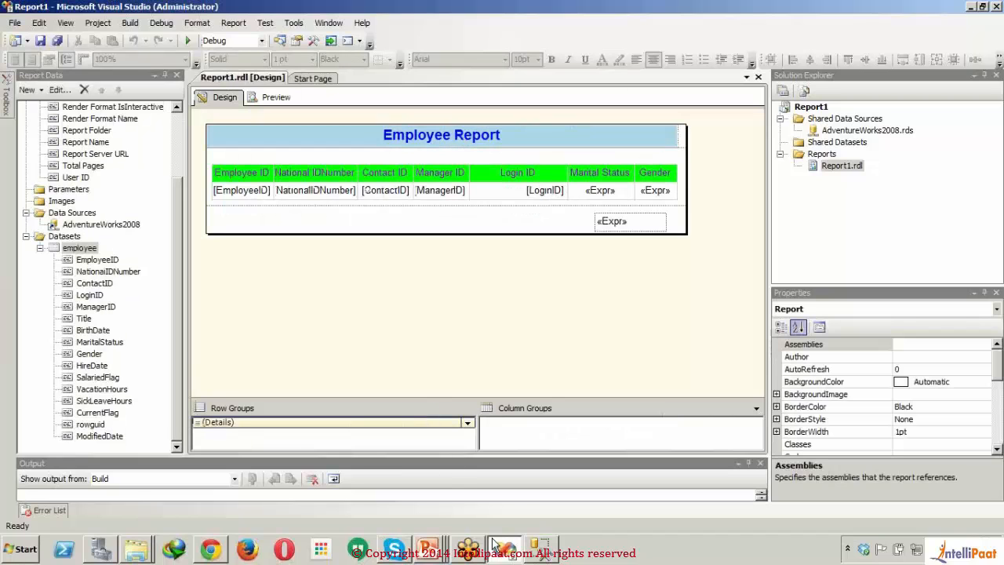
mouse_move(468, 542)
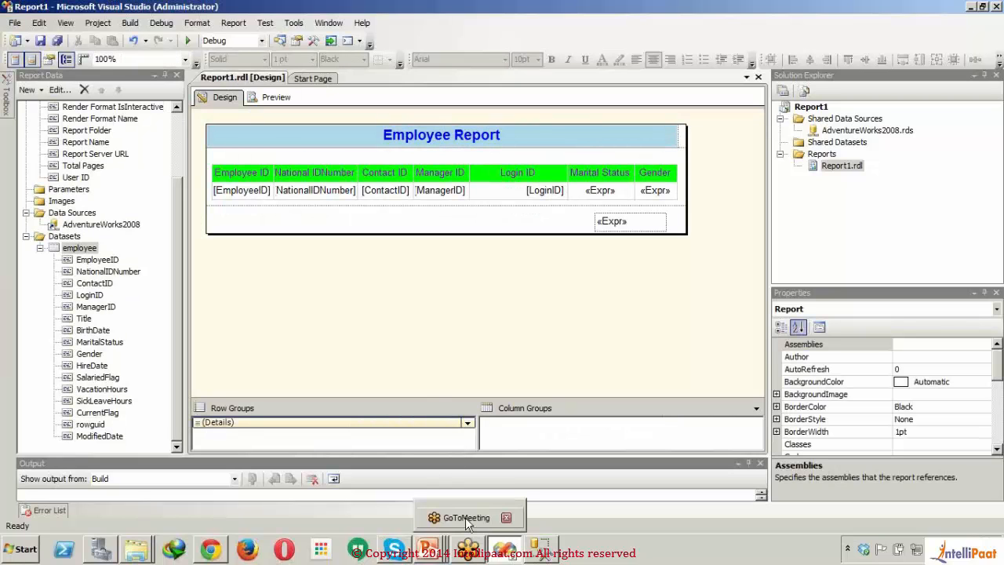
left_click(468, 542)
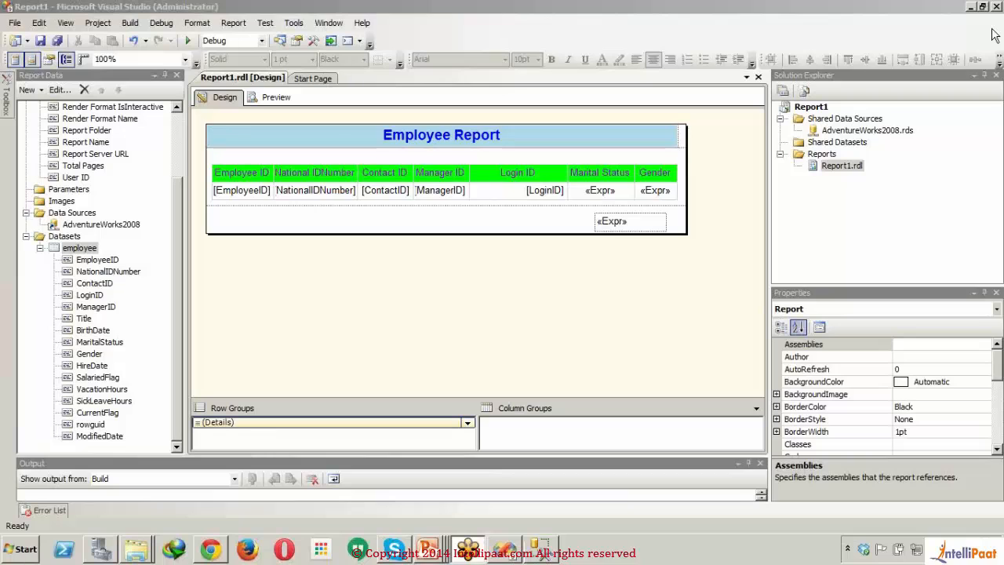
Step: Preview the report again to review the marital status and gender wording, then go back to the design
left_click(265, 100)
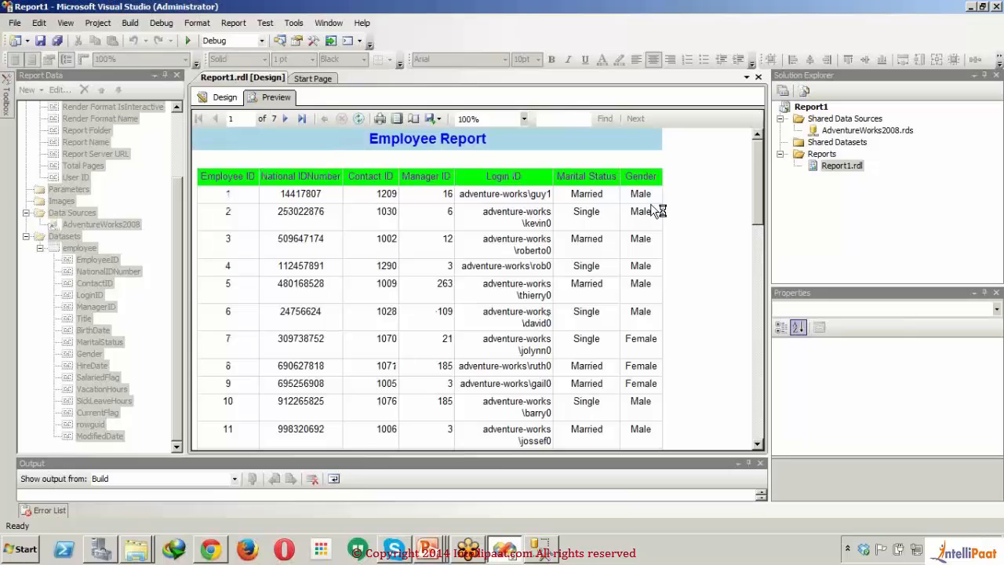
left_click_drag(758, 155, 767, 183)
left_click(222, 100)
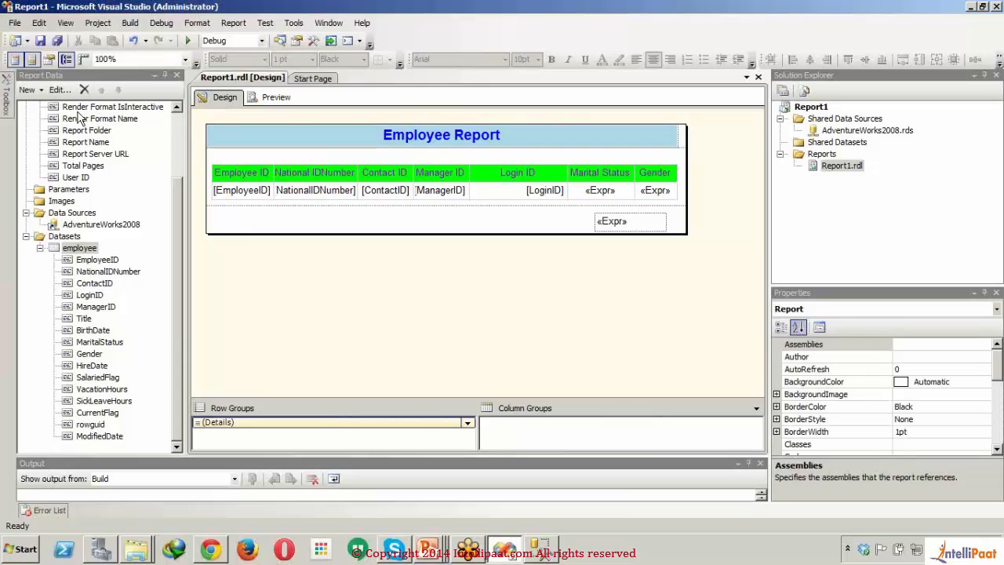
Step: Collapse the Datasets folder and add a new report parameter with the Integer data type
left_click(26, 236)
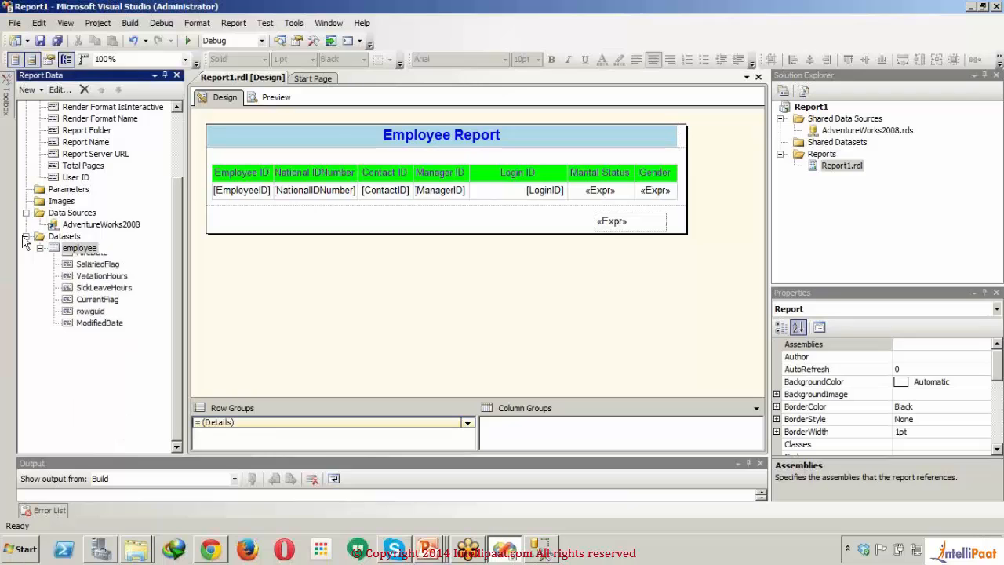
left_click(67, 275)
right_click(69, 276)
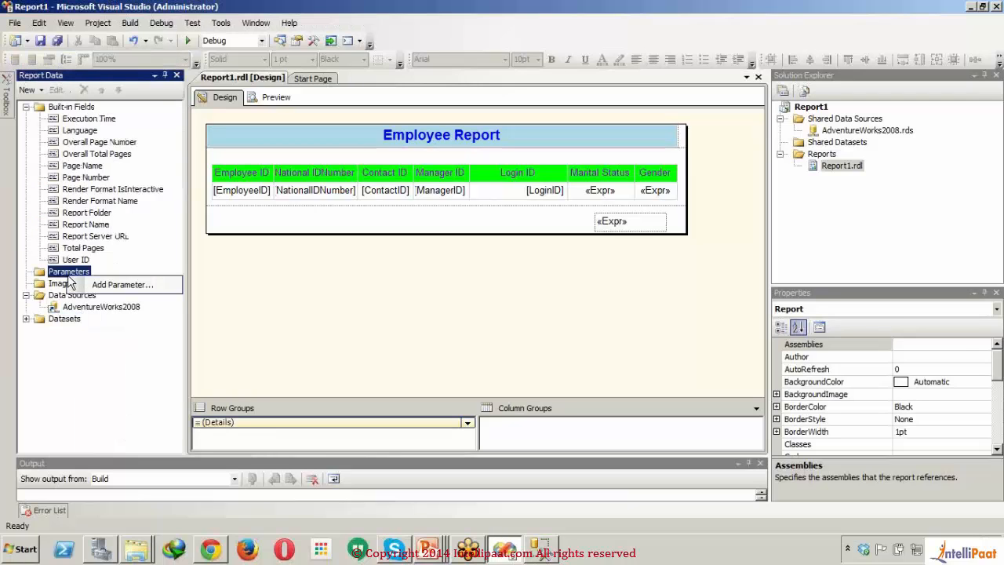
left_click(83, 285)
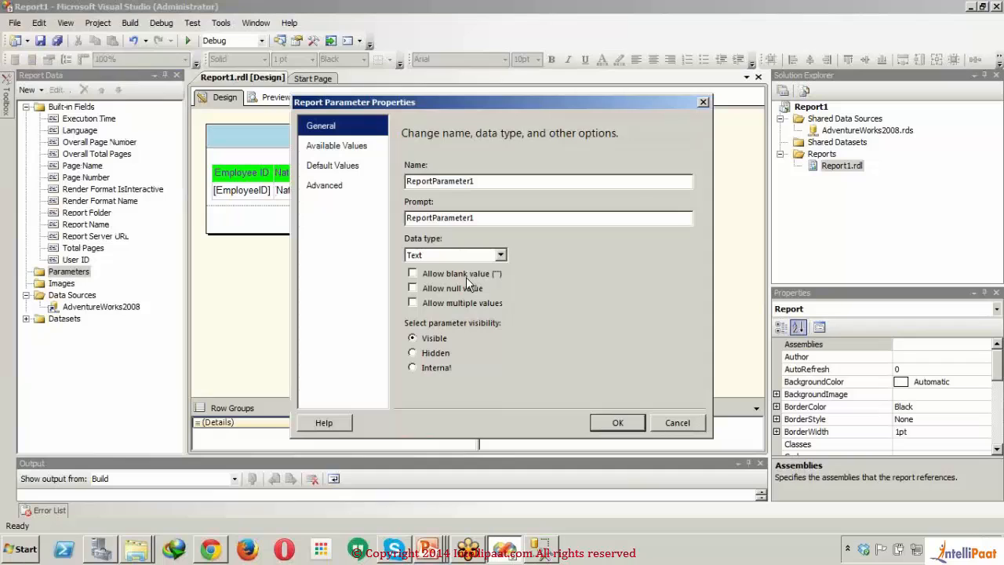
left_click(486, 259)
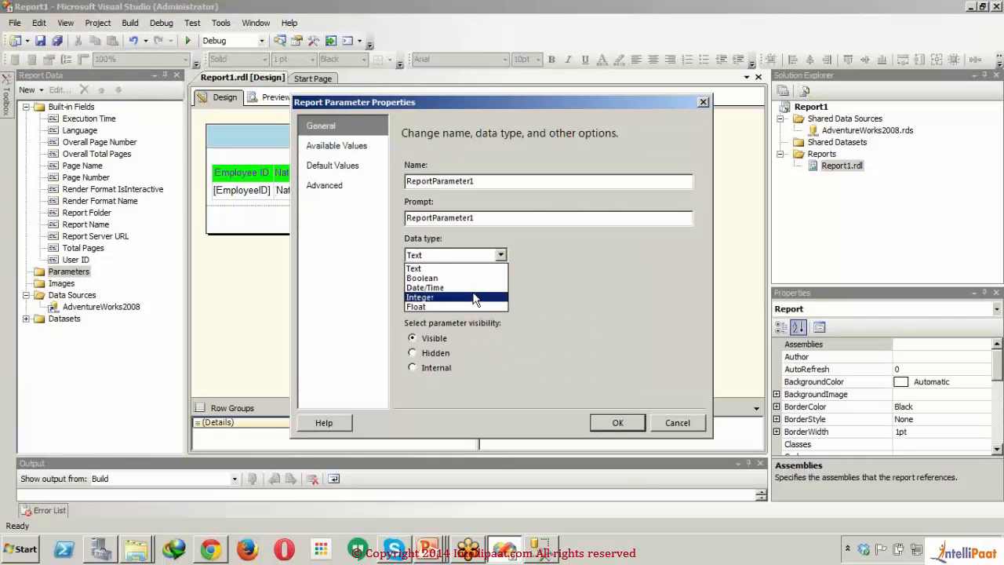
left_click(473, 297)
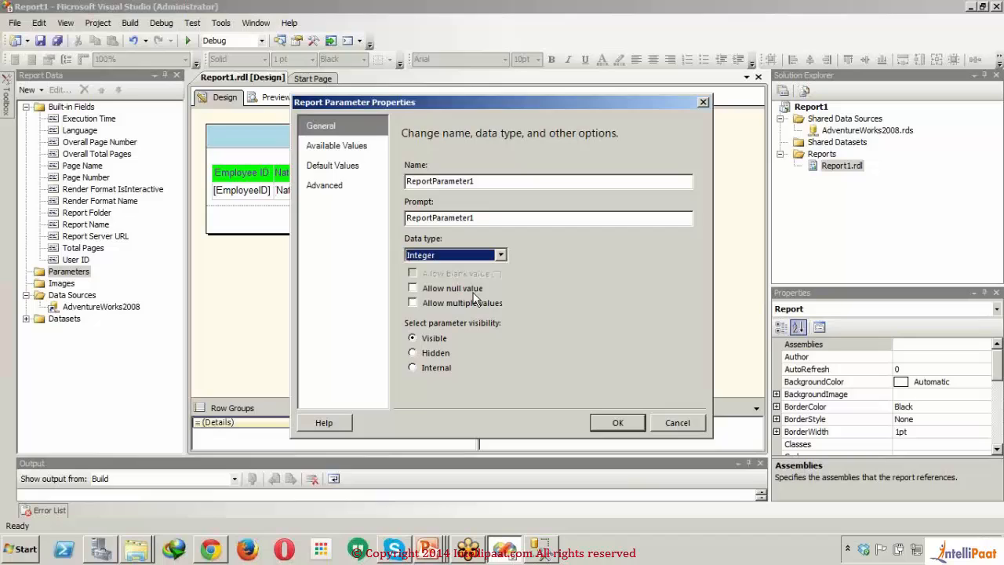
Step: Set both the name and the prompt of the new report parameter to Manager ID
double_click(524, 181)
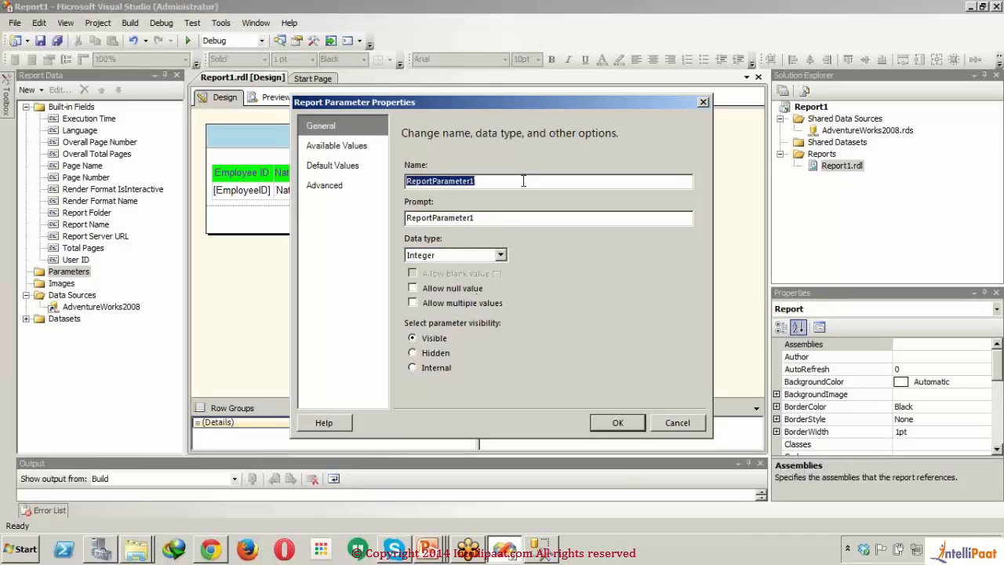
type("Manag")
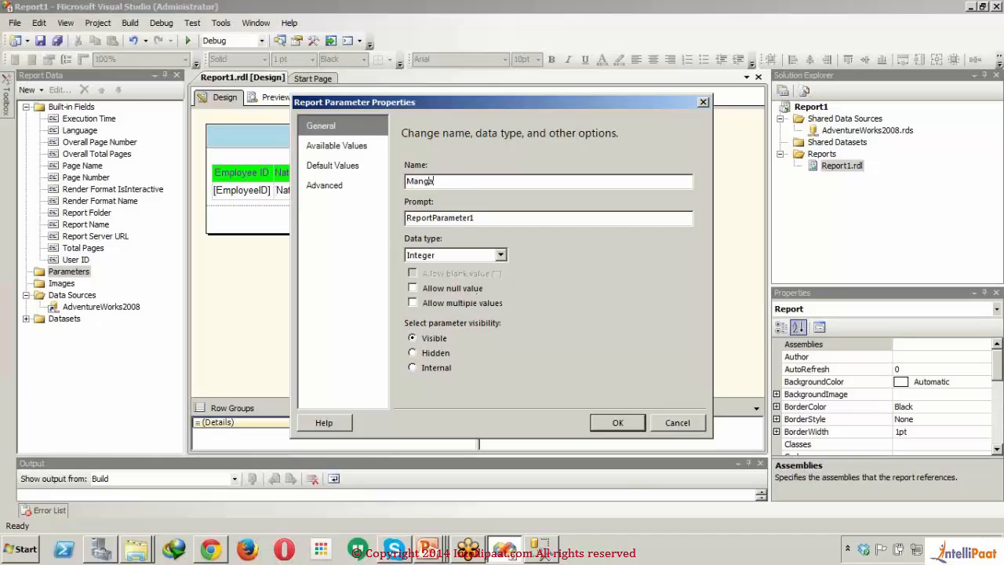
type("er ID")
left_click(532, 220)
key("BackSpace")
key("BackSpace")
key("BackSpace")
key("BackSpace")
key("BackSpace")
key("BackSpace")
key("BackSpace")
key("BackSpace")
key("BackSpace")
key("BackSpace")
key("BackSpace")
key("BackSpace")
key("BackSpace")
key("BackSpace")
key("BackSpace")
key("BackSpace")
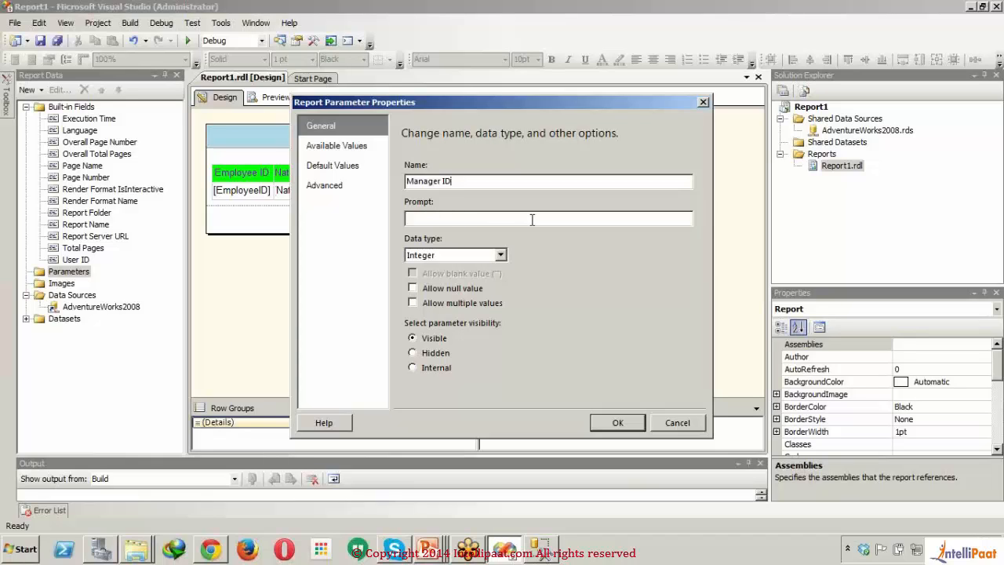
type("Manager ID")
Step: Specify 16 as the default value of the Manager ID report parameter
left_click(340, 148)
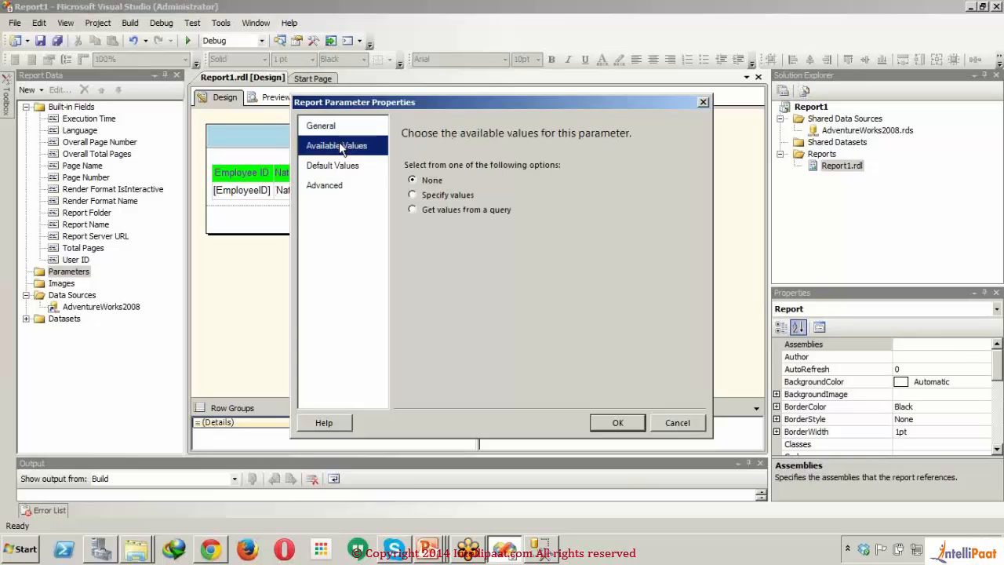
left_click(350, 172)
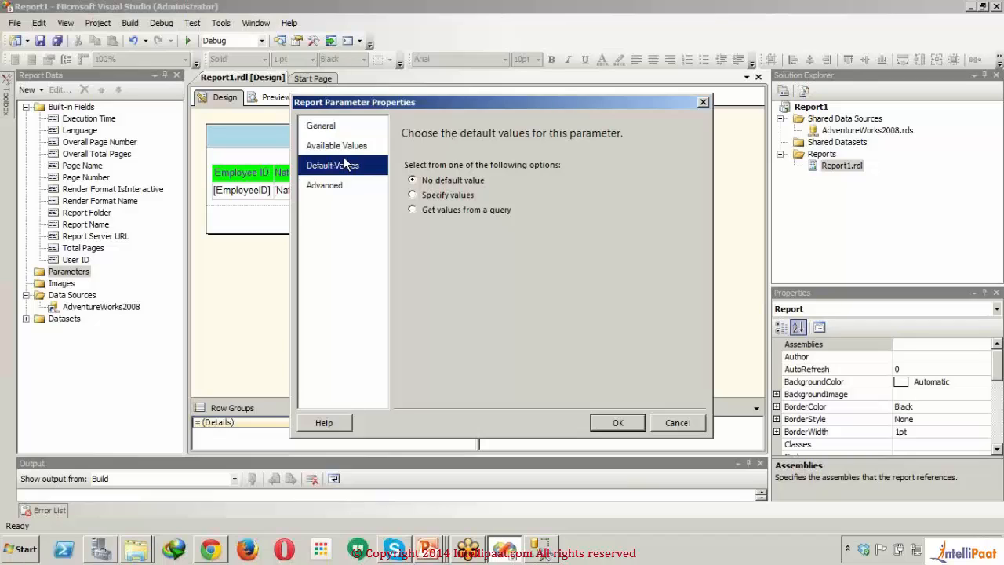
left_click(415, 197)
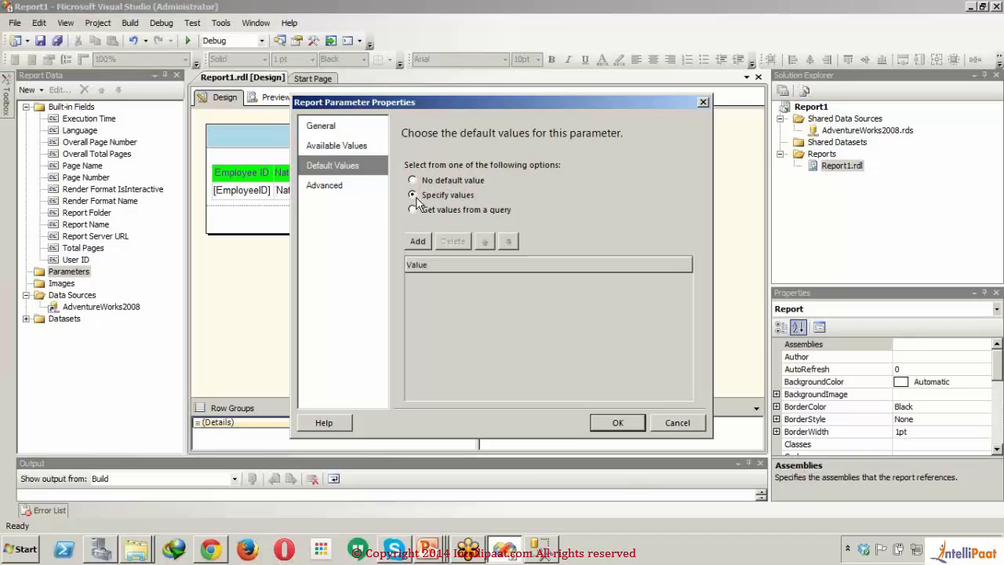
left_click(424, 241)
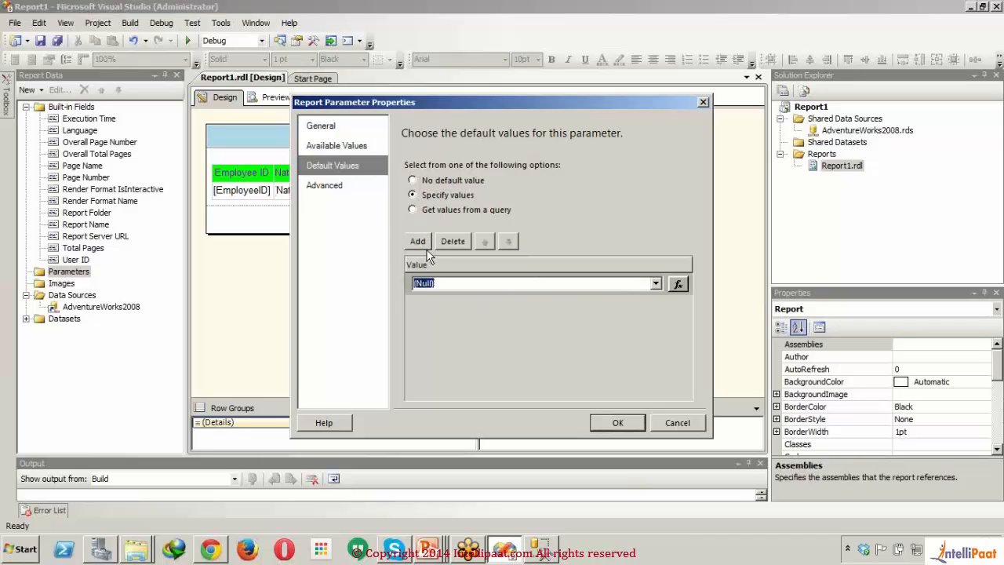
type("16")
Step: Correct the parameter's name to ManagerID without a space, save it, and check the parameter in the report preview
left_click(609, 425)
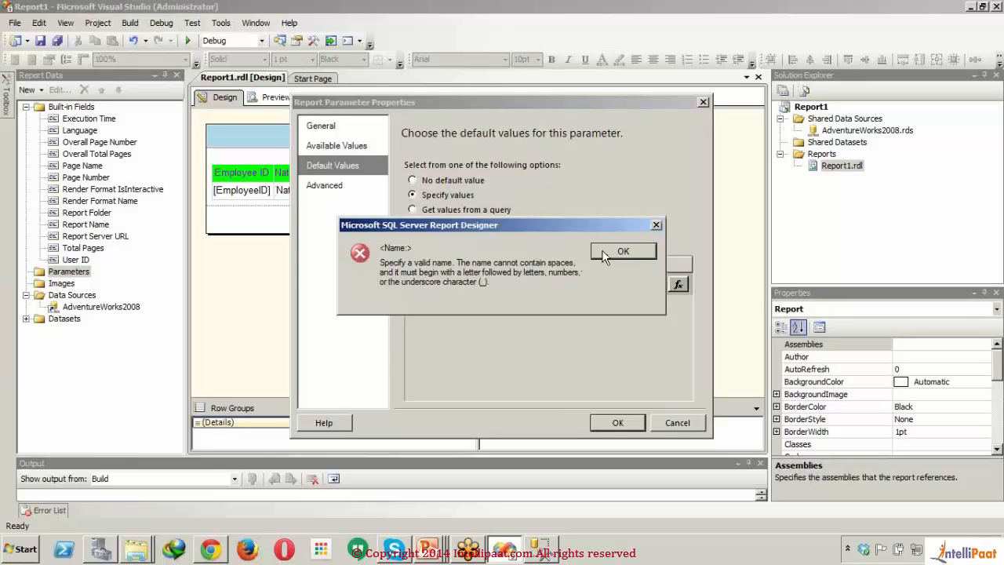
left_click(604, 257)
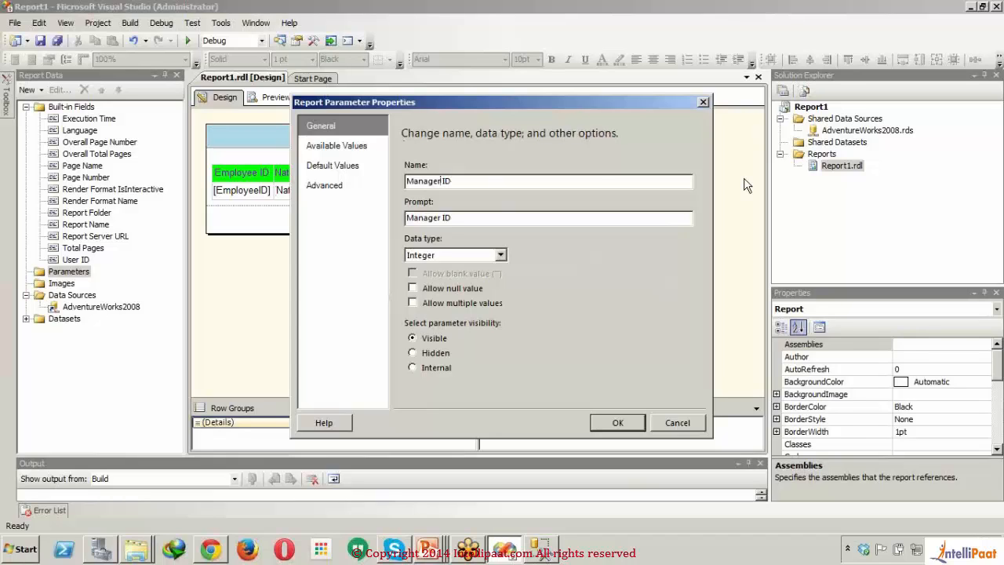
left_click(630, 428)
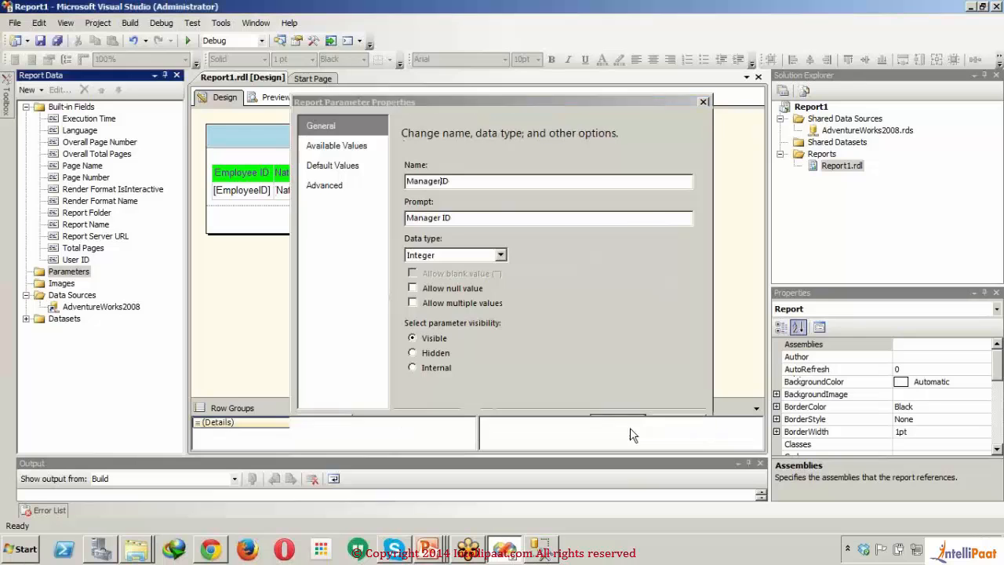
left_click(271, 97)
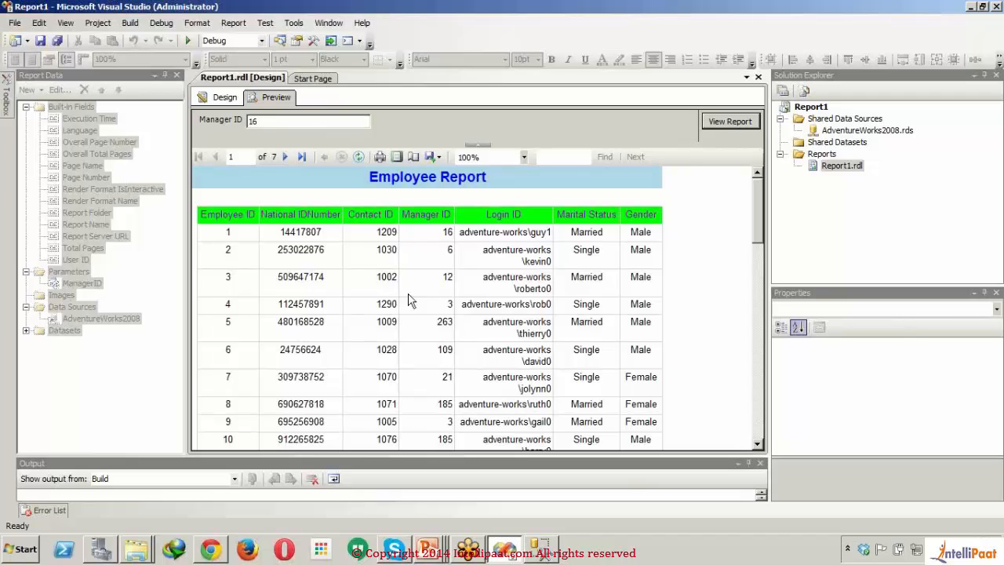
left_click(213, 98)
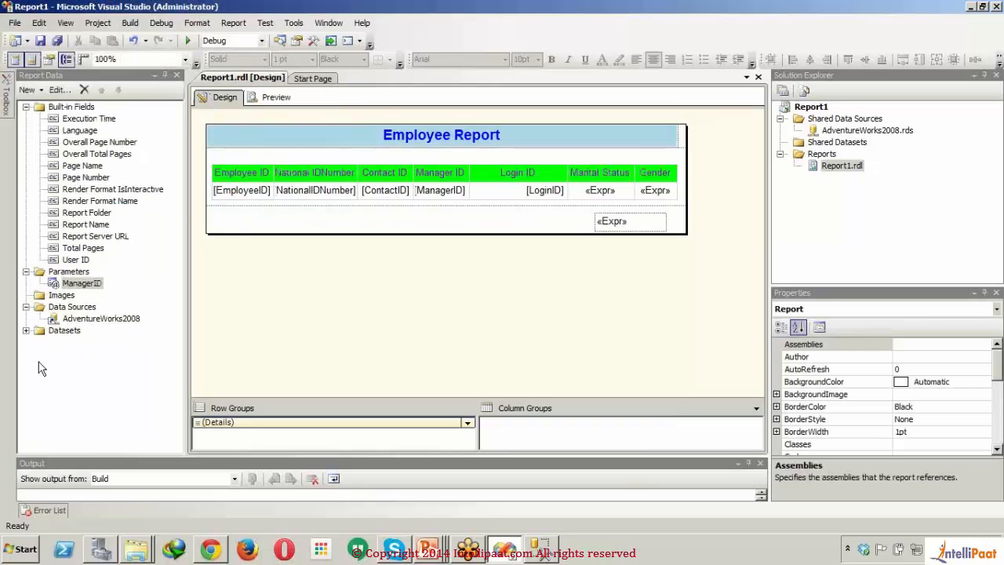
left_click(24, 334)
left_click(24, 333)
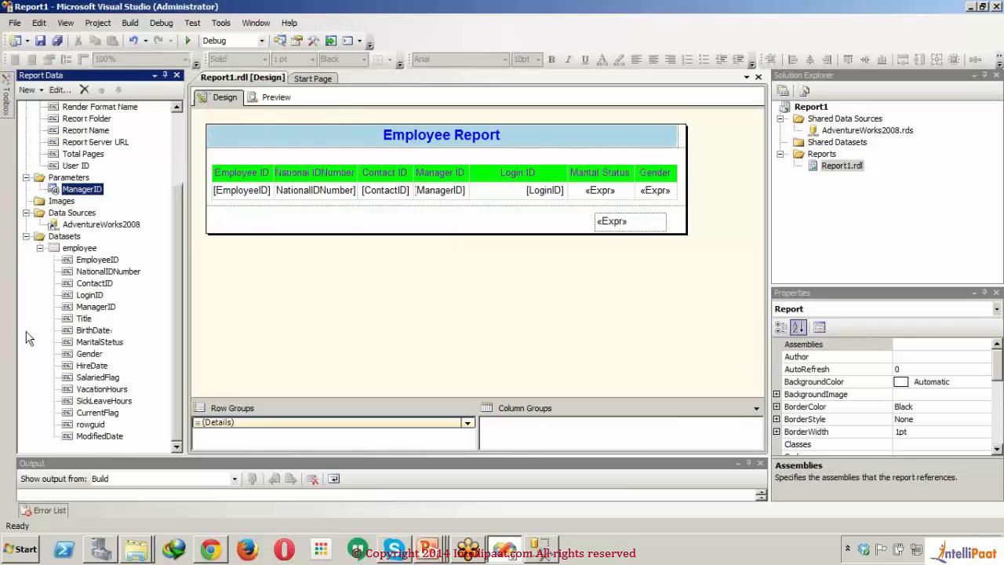
right_click(78, 250)
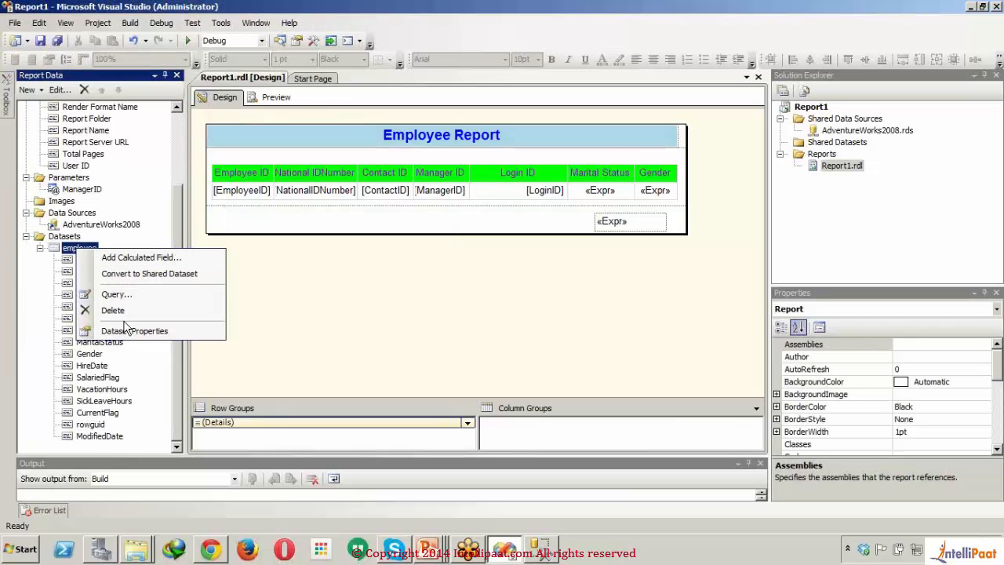
double_click(69, 249)
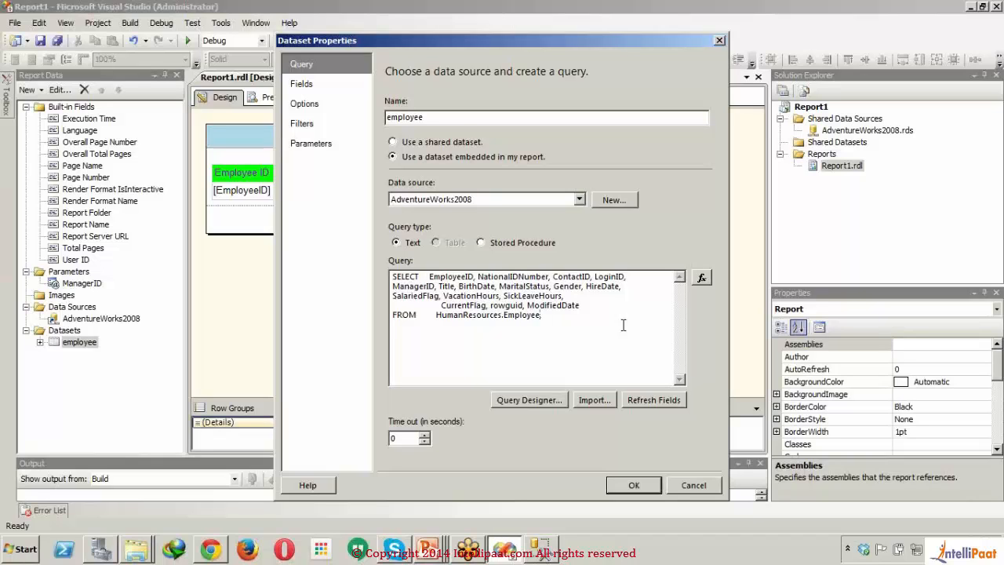
key("Return")
type("where ManagerID=@ManagerI")
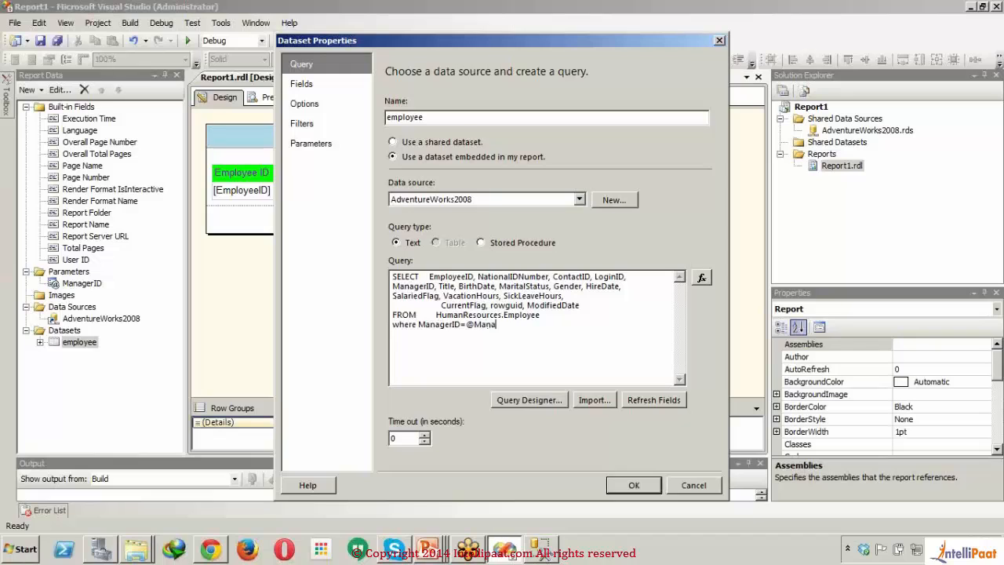
type("D")
left_click(339, 139)
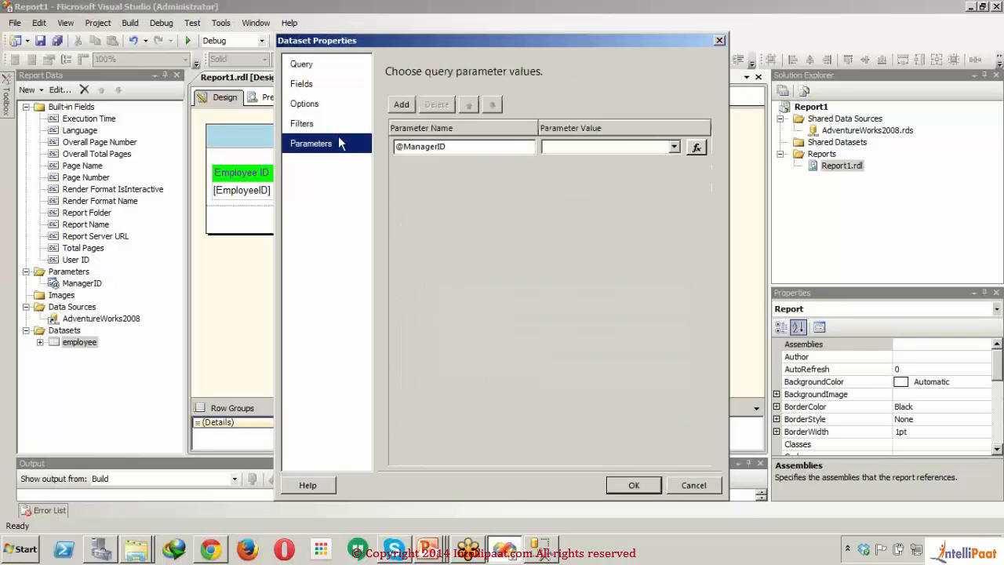
left_click(675, 149)
left_click(675, 150)
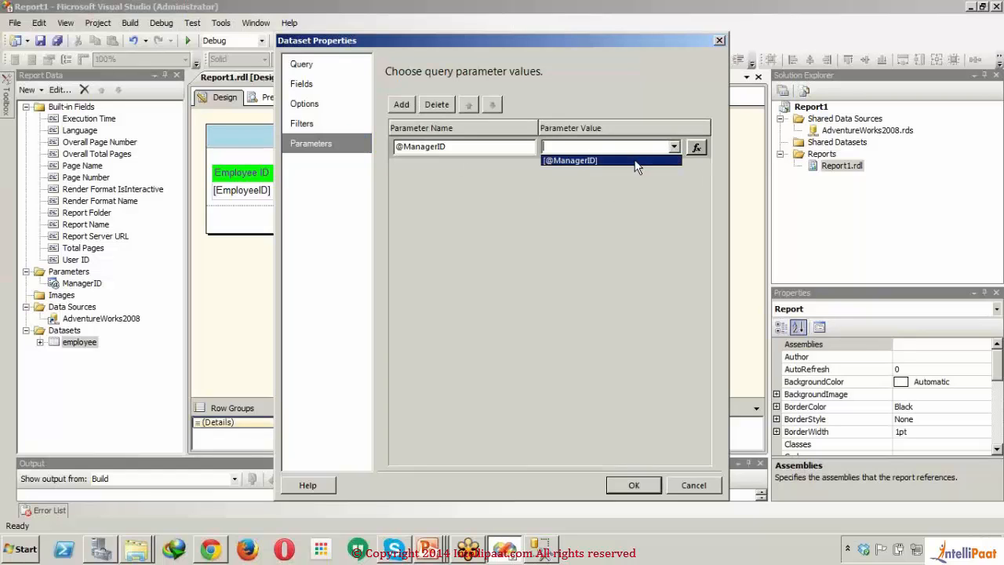
left_click(632, 161)
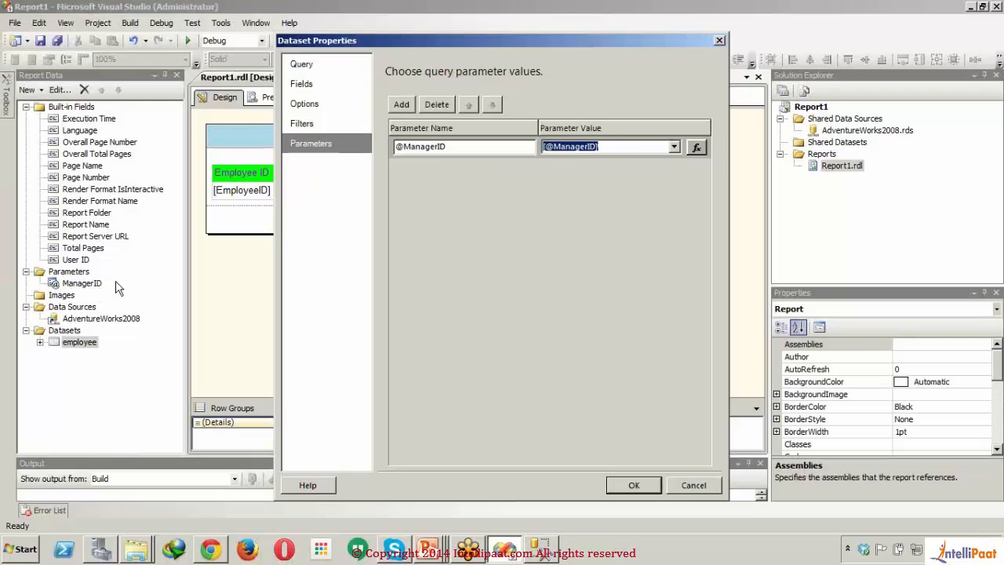
left_click(639, 477)
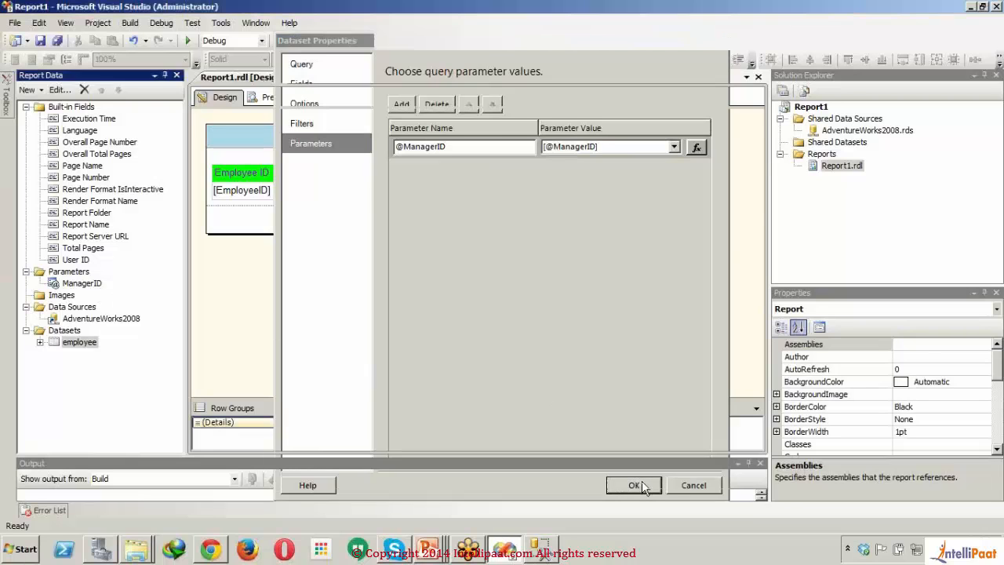
Step: Preview the report filtered by manager, check its rows down to the page footer, and return to the design
left_click(268, 96)
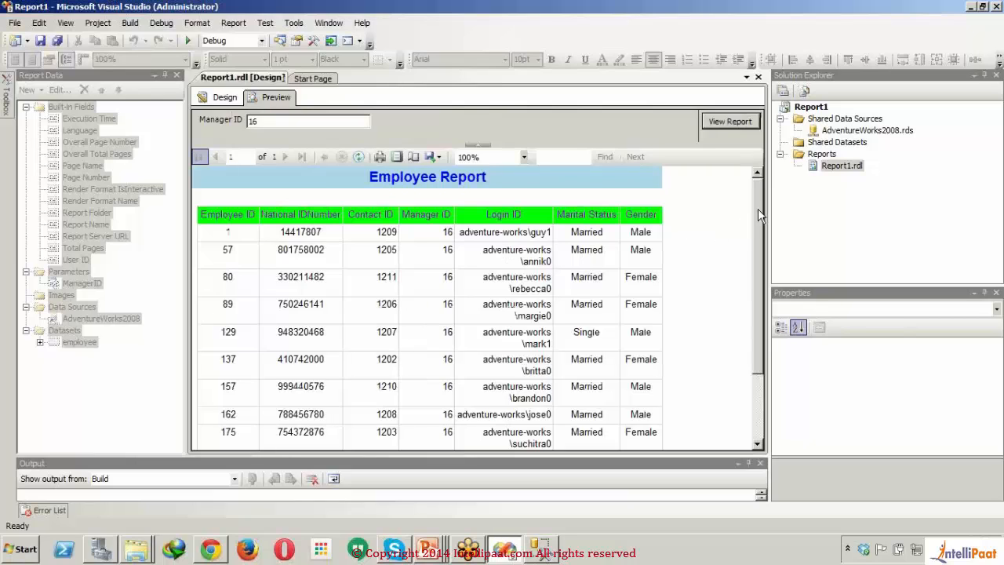
left_click_drag(758, 211, 758, 396)
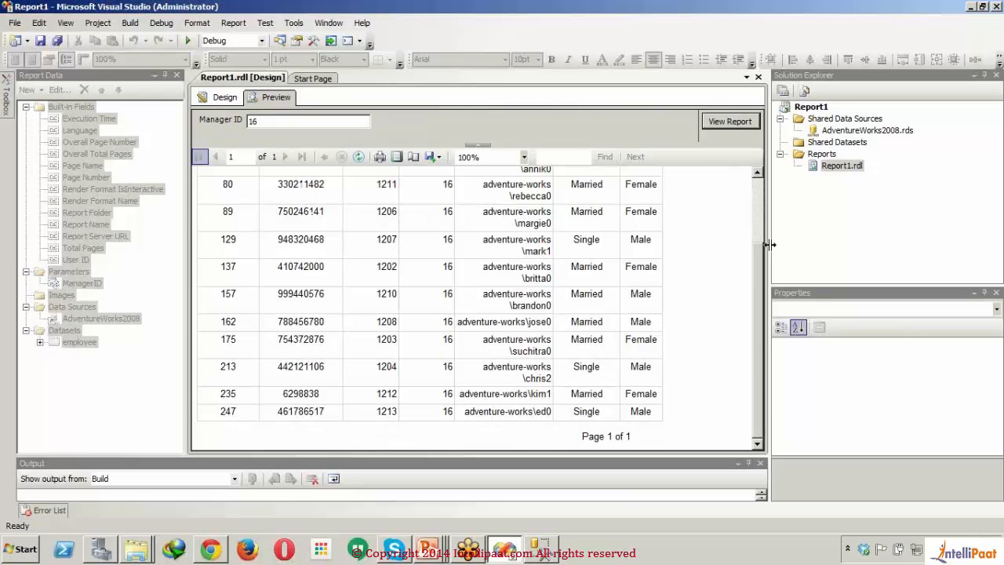
left_click(759, 191)
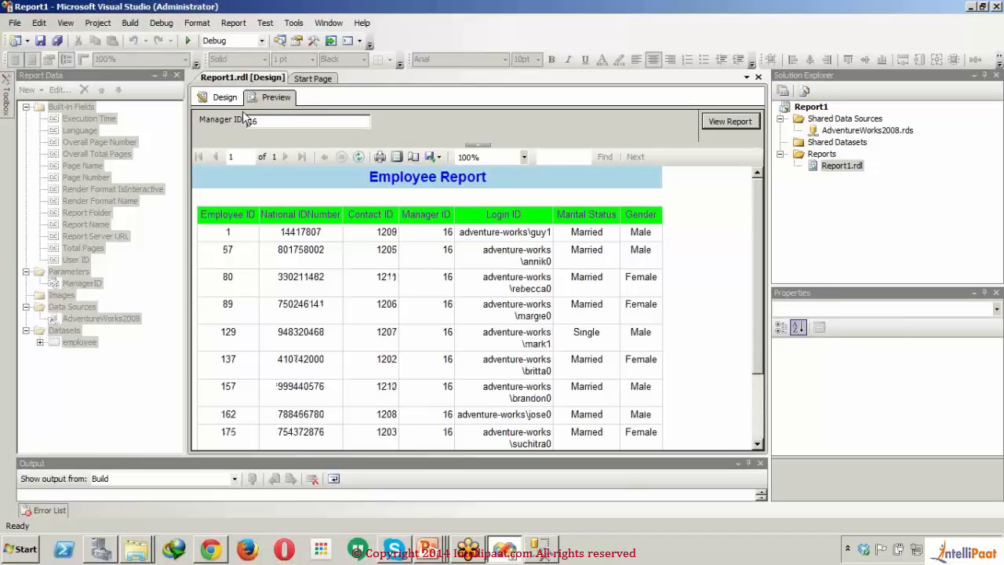
left_click(223, 97)
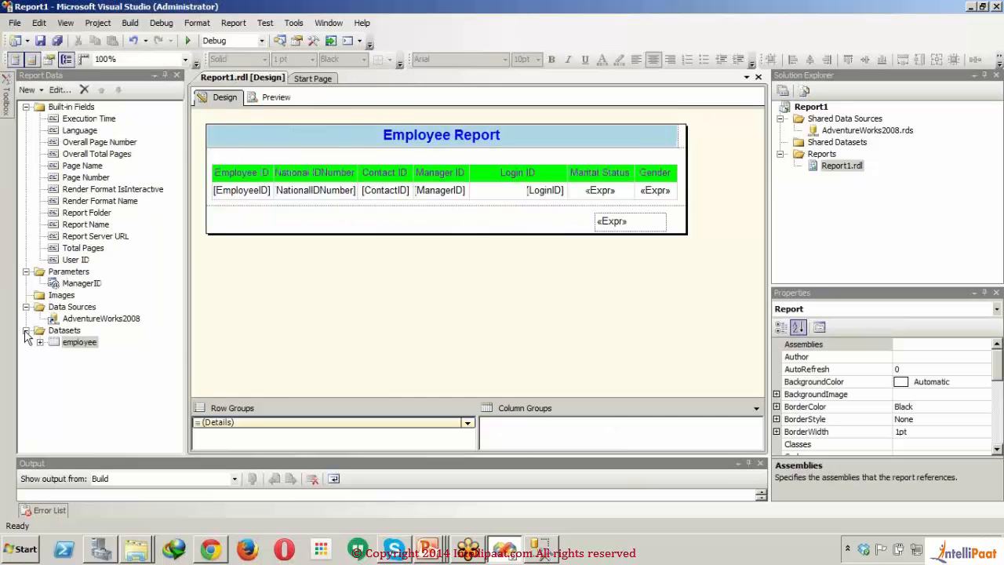
Step: Set the ManagerID report parameter to allow multiple values
left_click(83, 286)
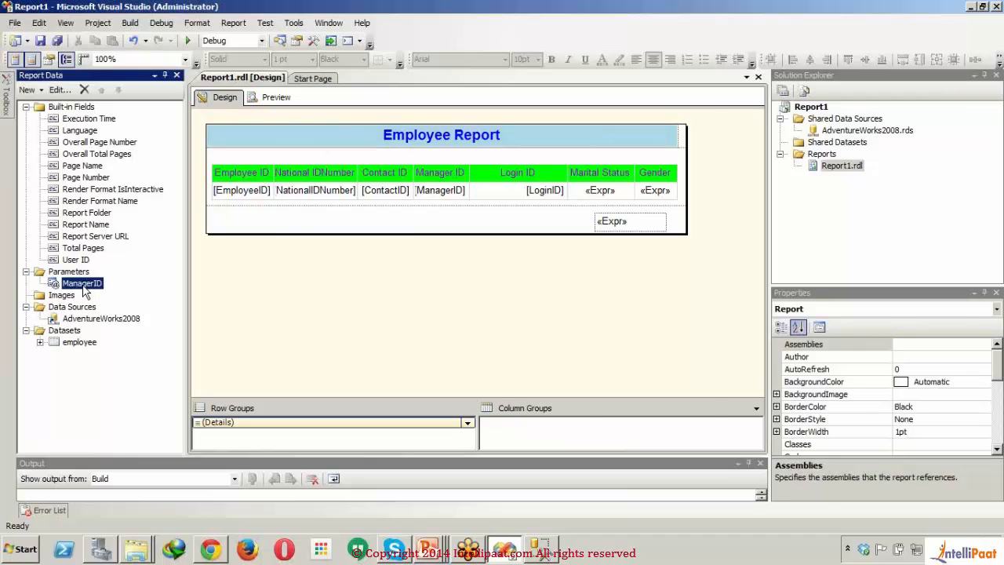
double_click(83, 284)
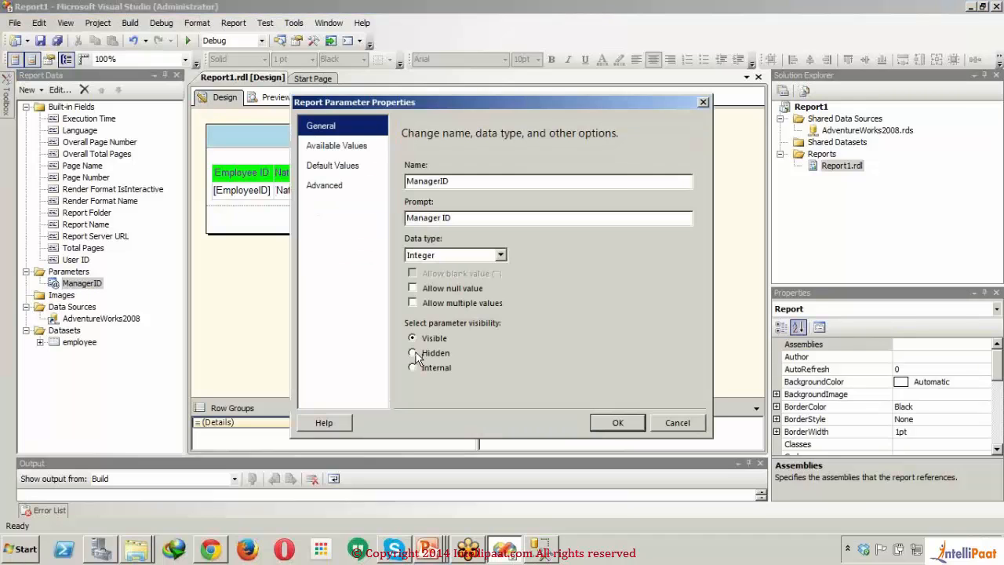
left_click(416, 289)
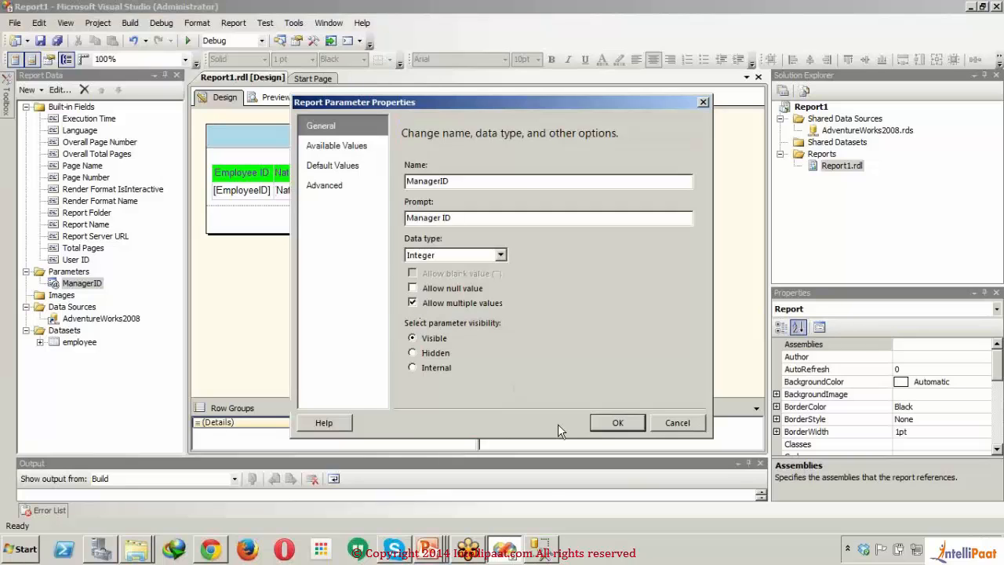
left_click(616, 424)
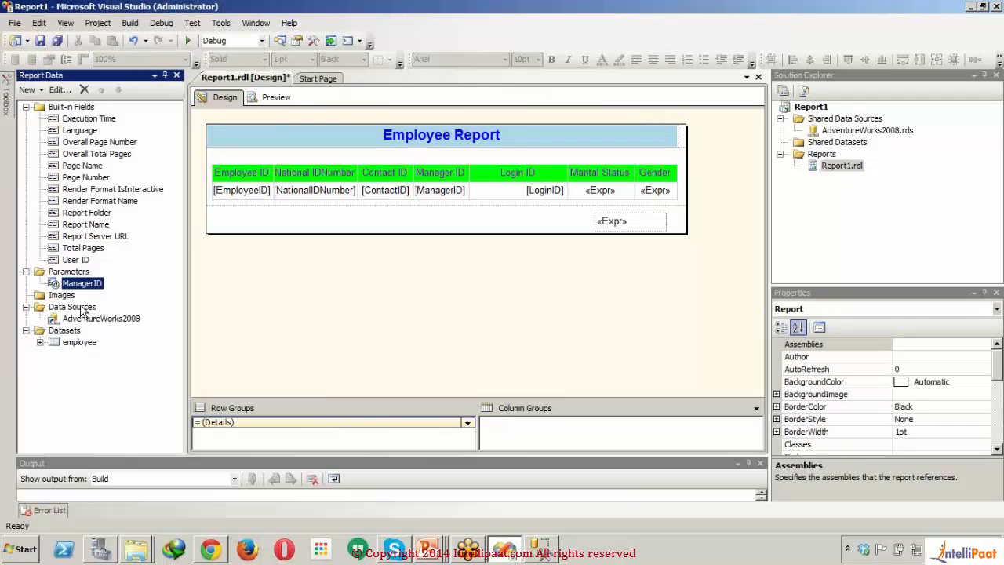
Step: Replace the equals sign with in in the where condition of the employee dataset's query
left_click(80, 308)
double_click(71, 344)
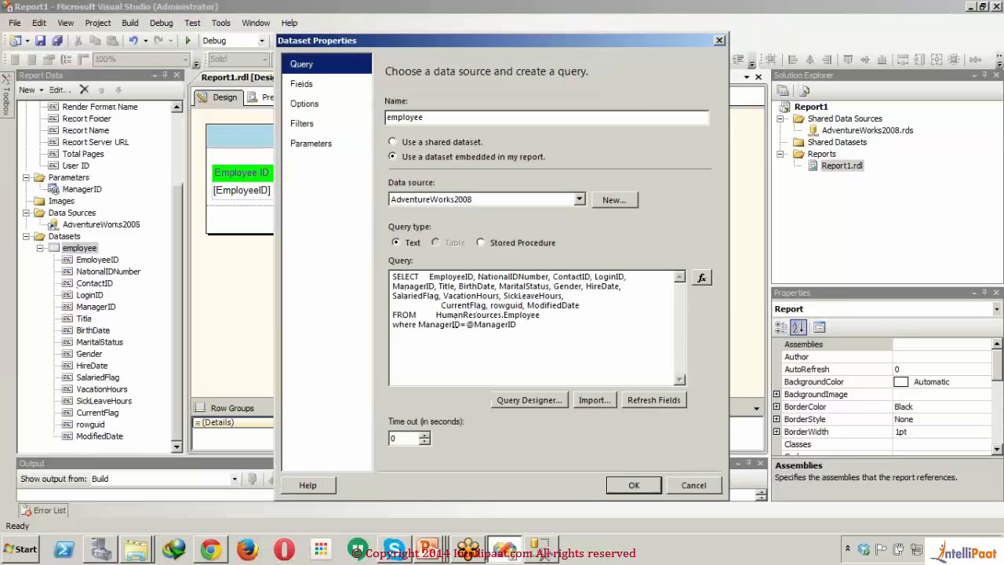
double_click(465, 324)
left_click(466, 324)
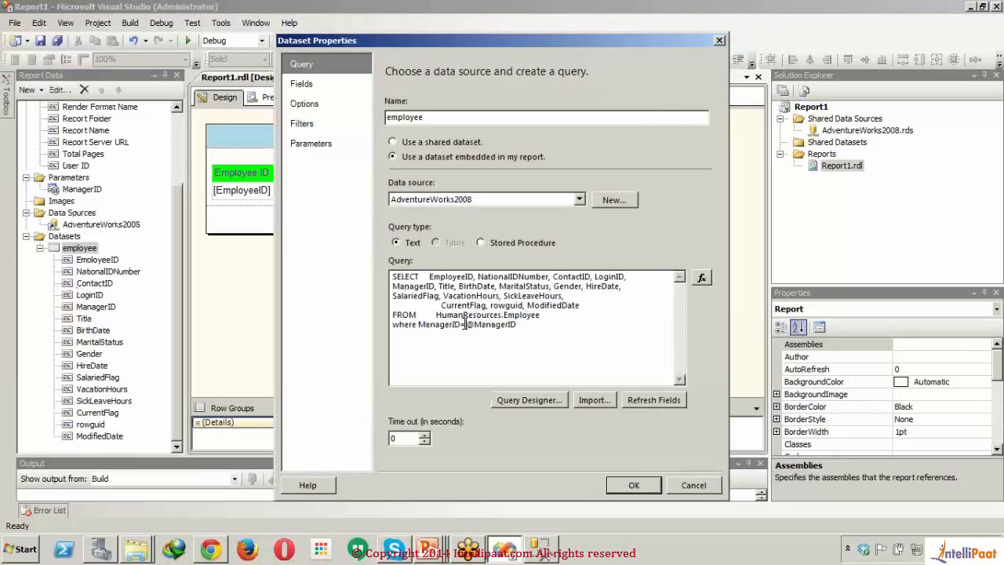
key("BackSpace")
type("in")
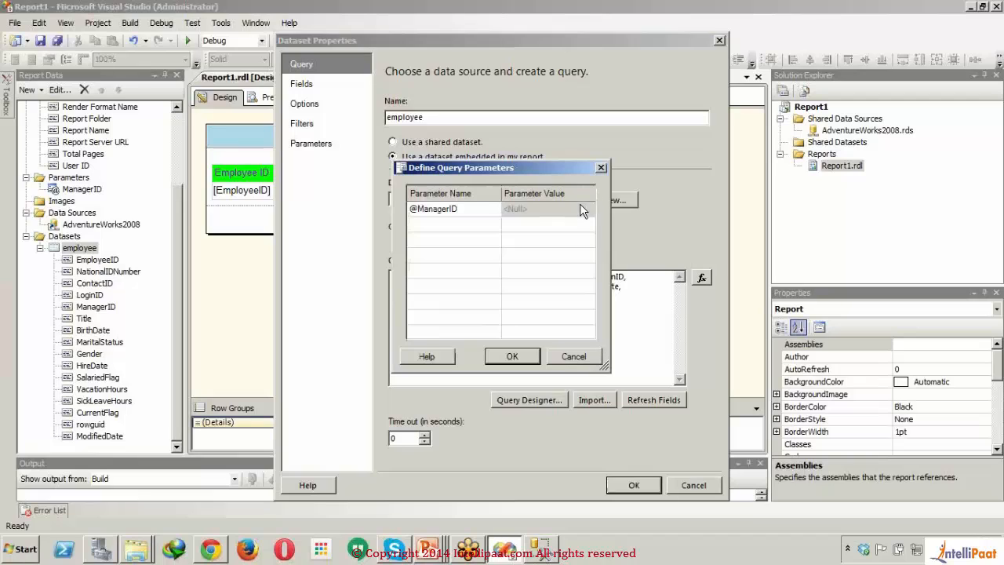
left_click(580, 205)
type("16")
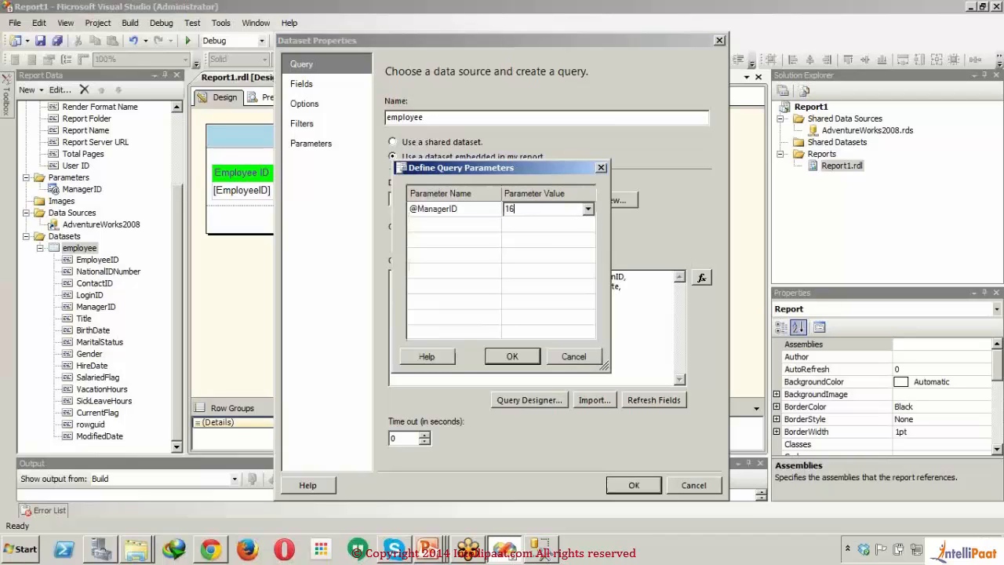
type(",'")
type("18")
left_click(502, 360)
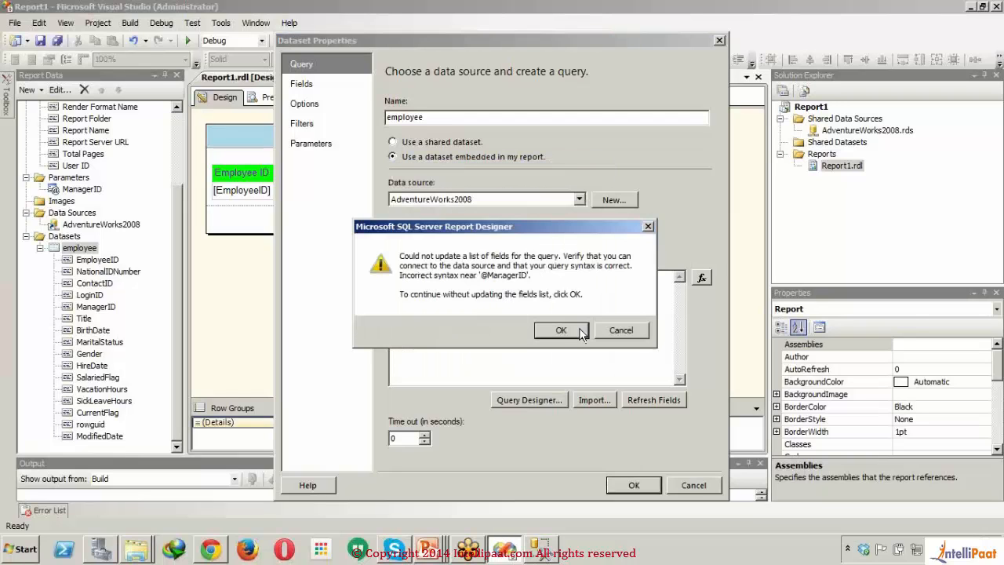
left_click(561, 330)
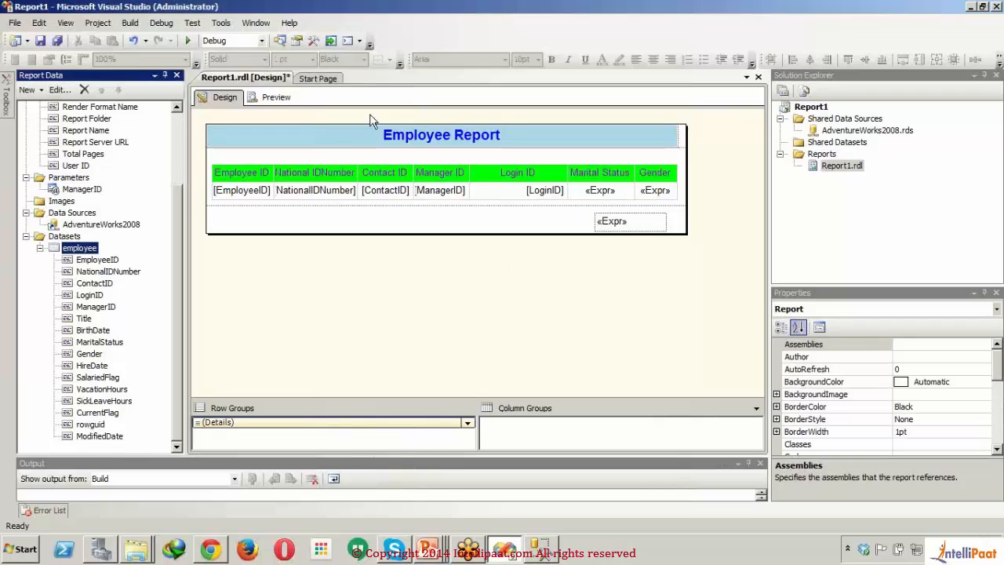
Step: Preview the report with the multi-value parameter and return to the design
left_click(272, 103)
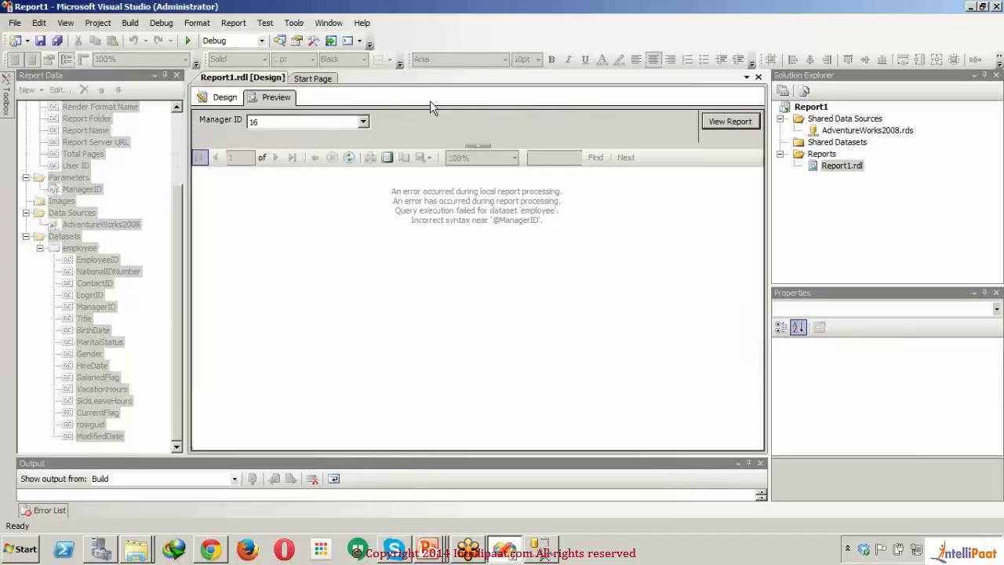
left_click(224, 97)
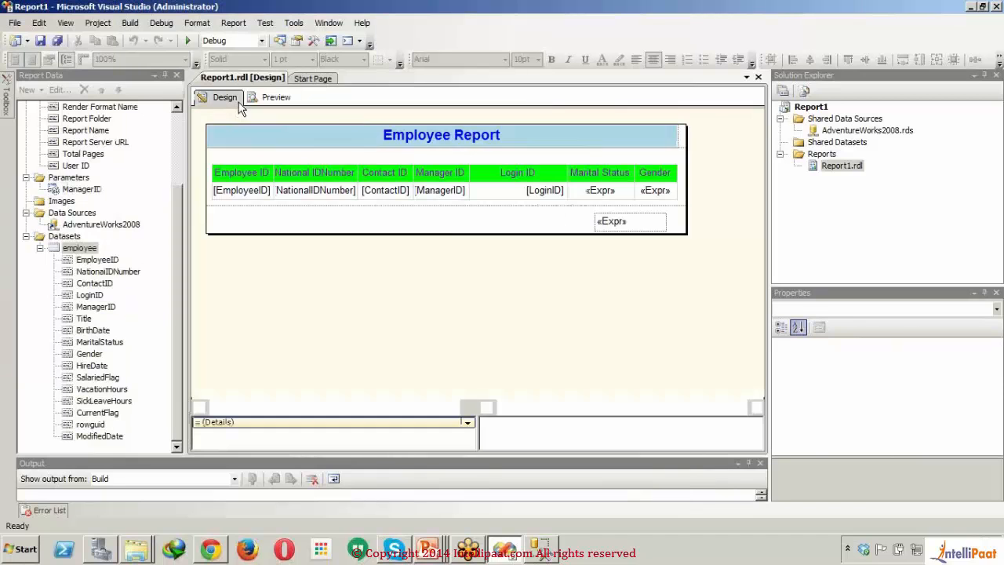
Step: Add a filter to the employee dataset on the ManagerID field with the In operator
left_click(71, 249)
double_click(69, 249)
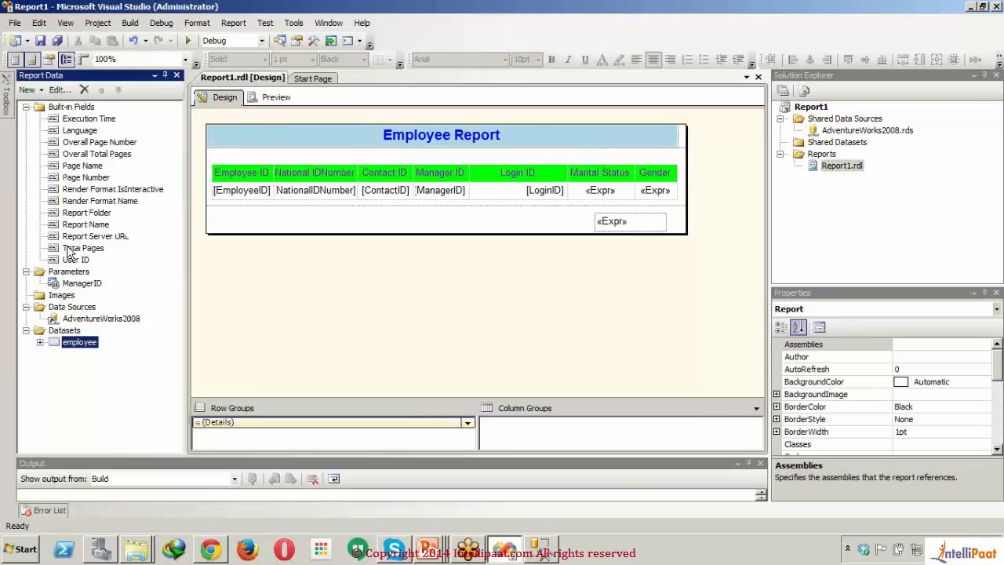
left_click(302, 124)
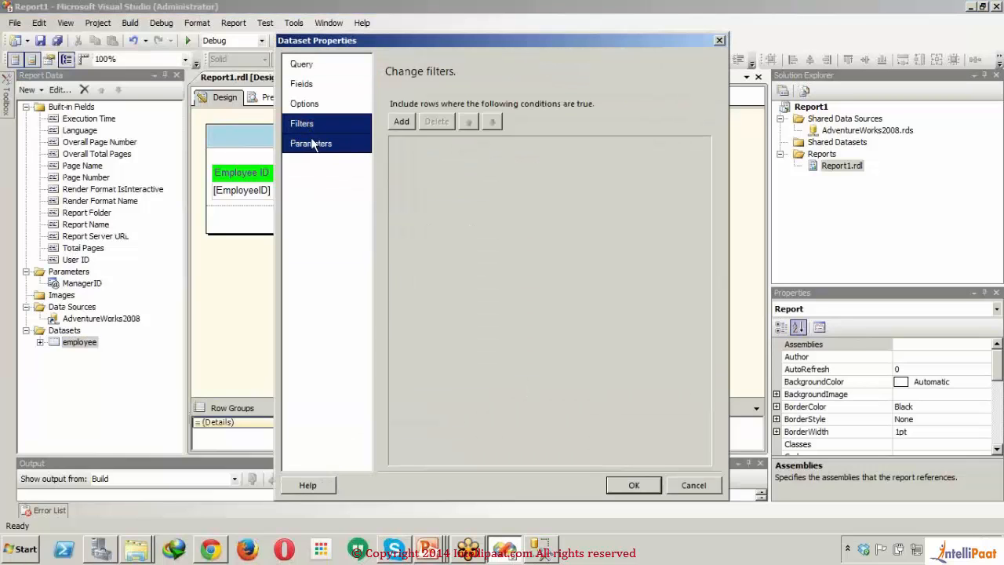
left_click(311, 143)
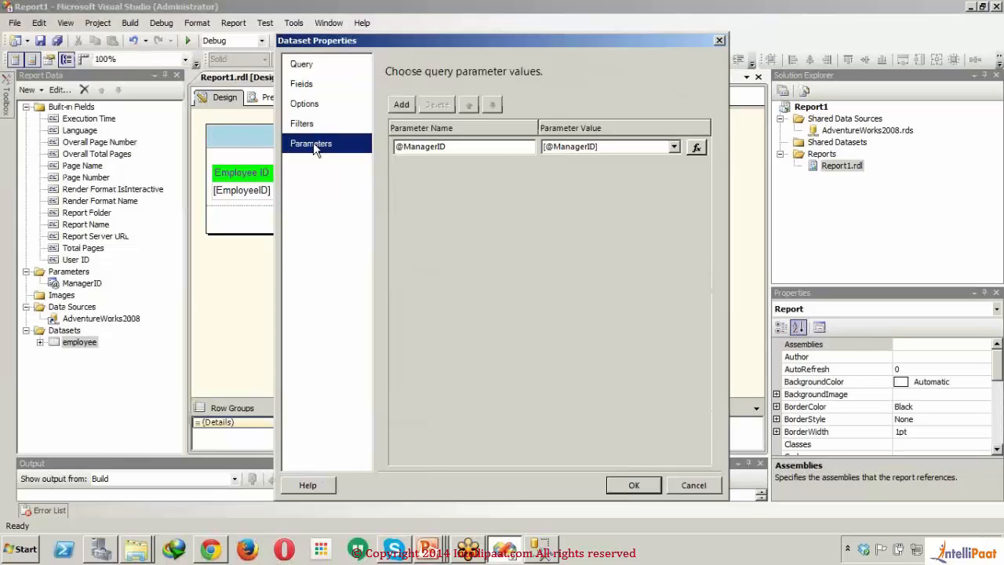
left_click(310, 105)
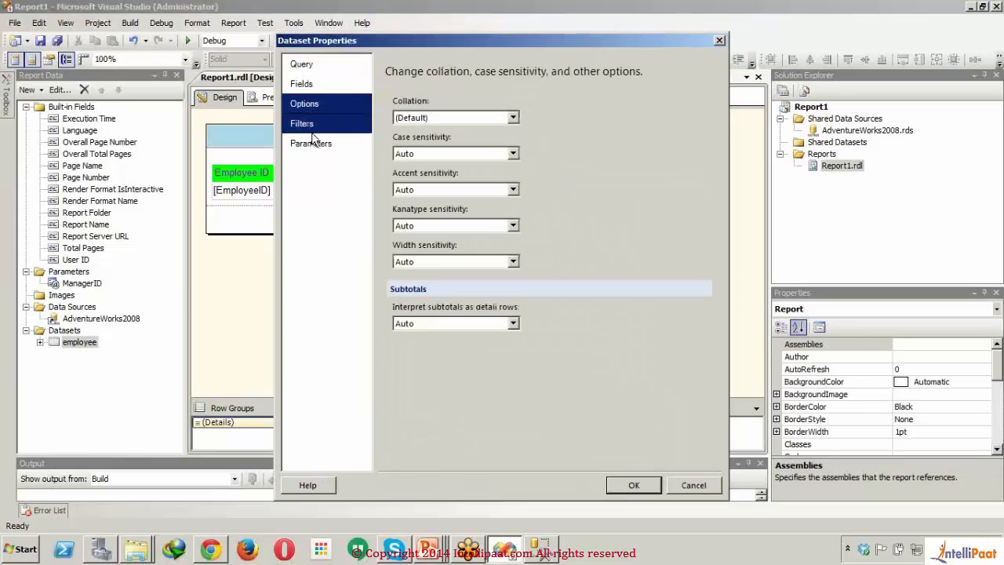
left_click(312, 126)
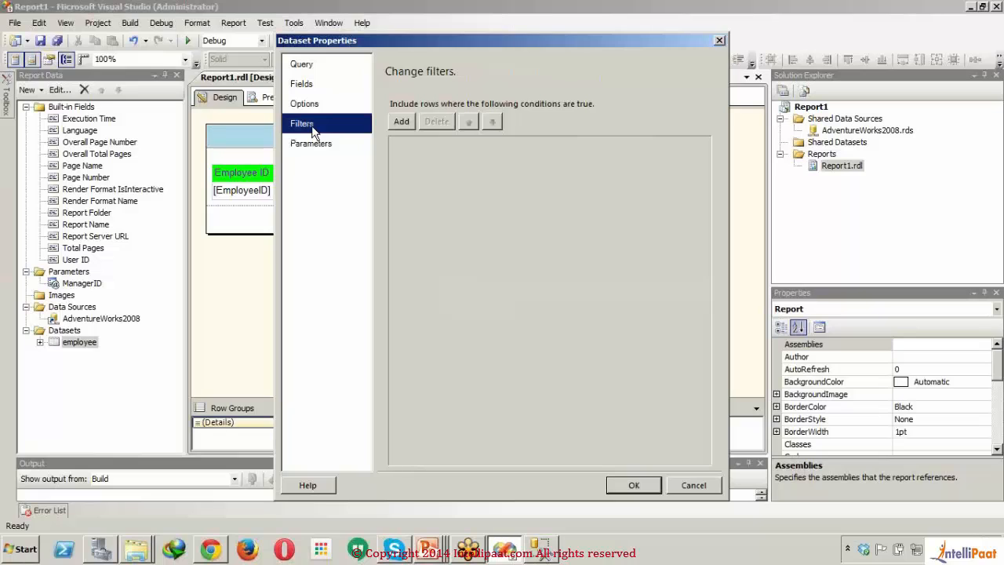
left_click(406, 121)
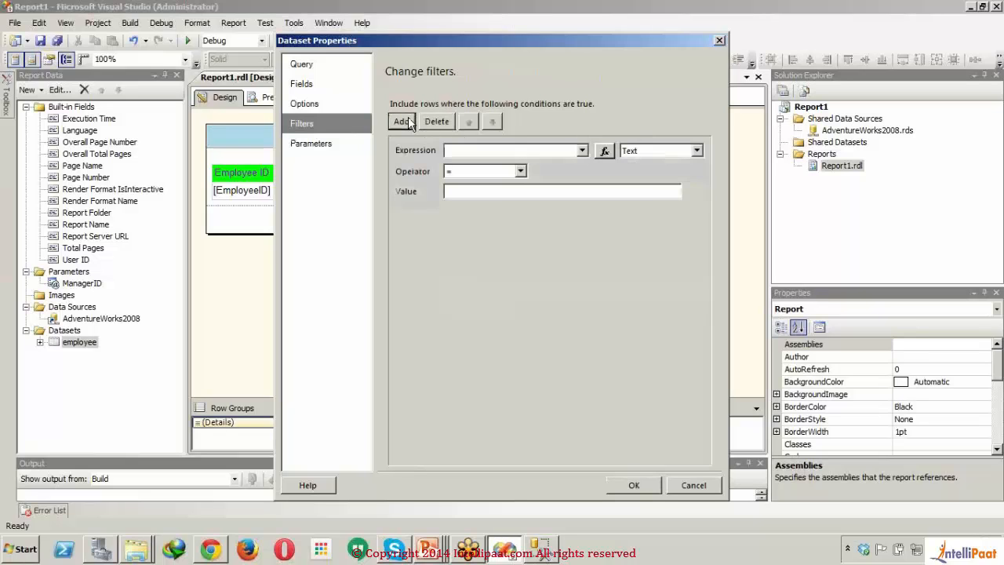
left_click(582, 151)
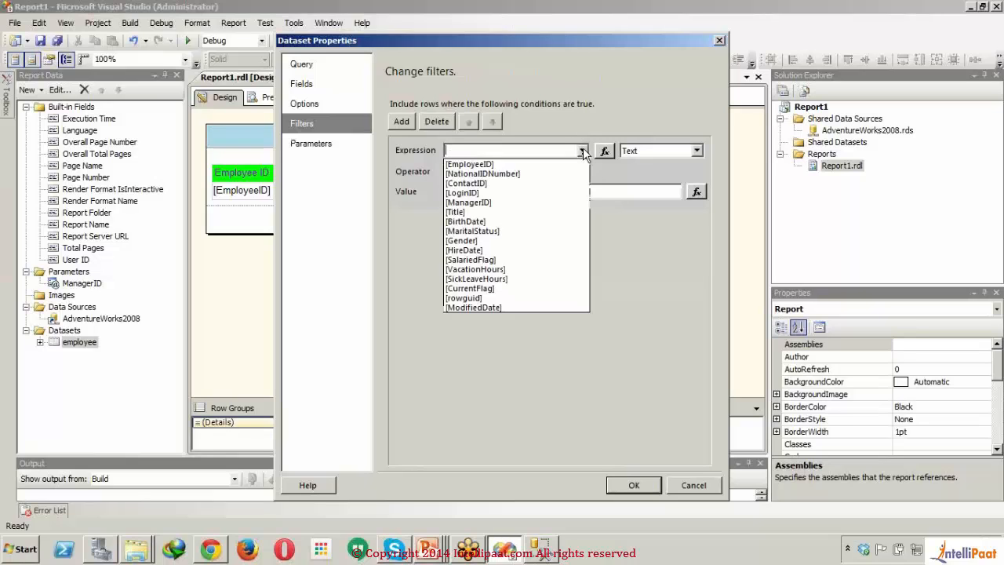
left_click(532, 203)
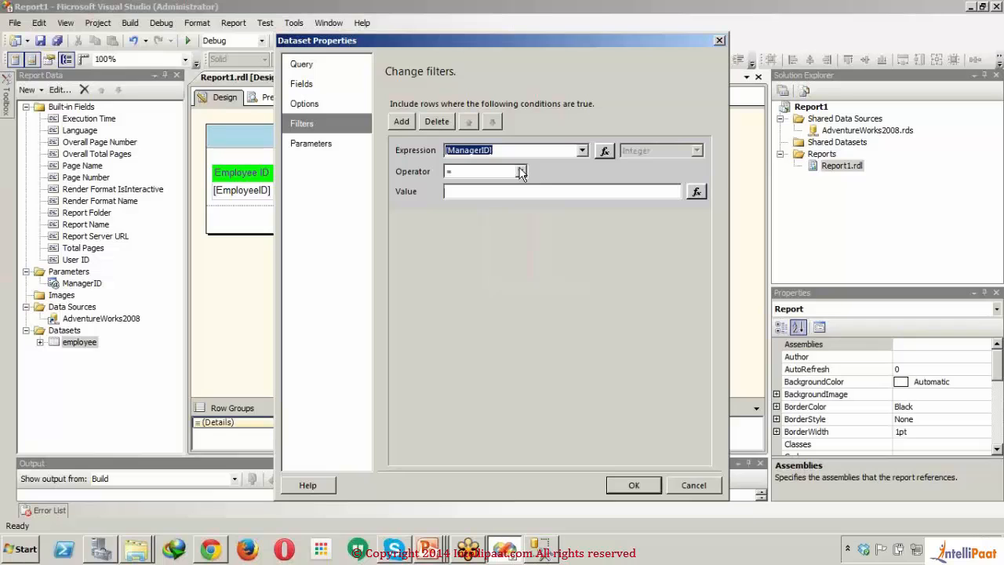
left_click(521, 171)
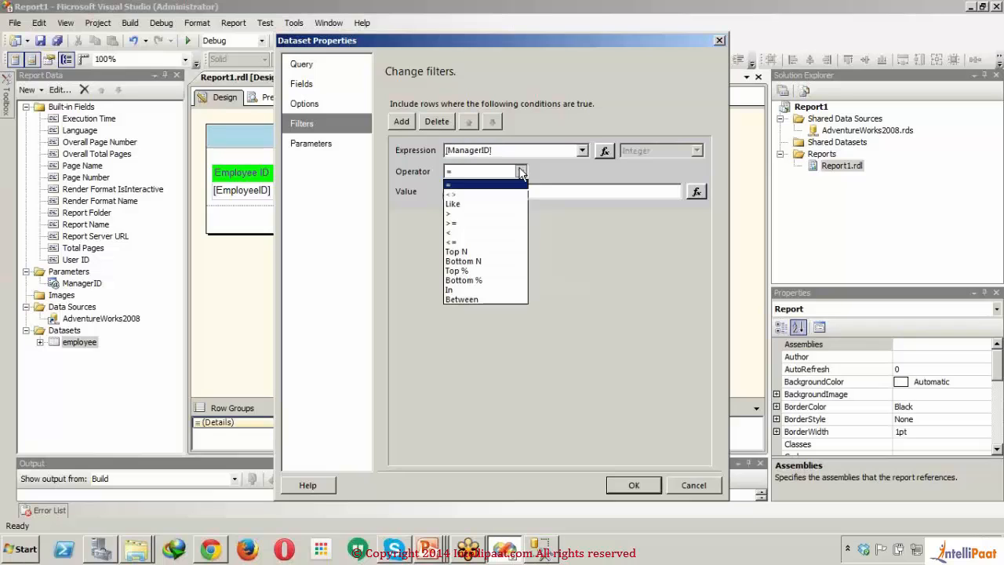
left_click(481, 290)
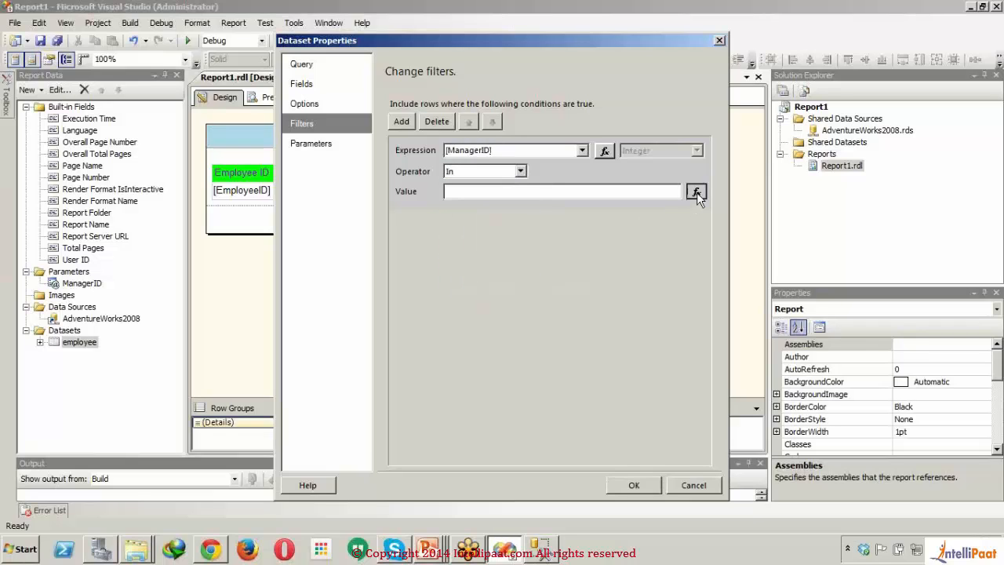
left_click(697, 192)
left_click(357, 273)
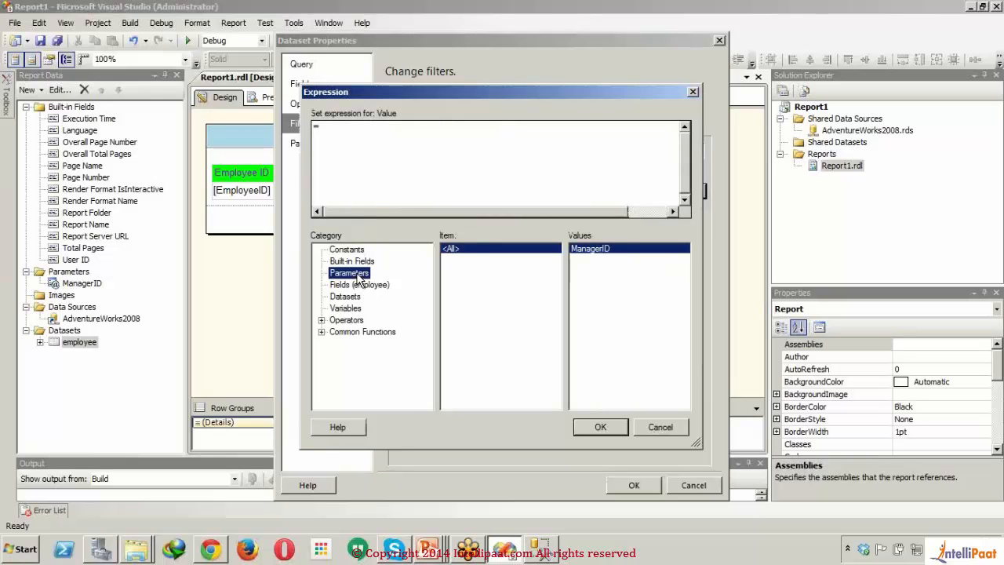
left_click(594, 433)
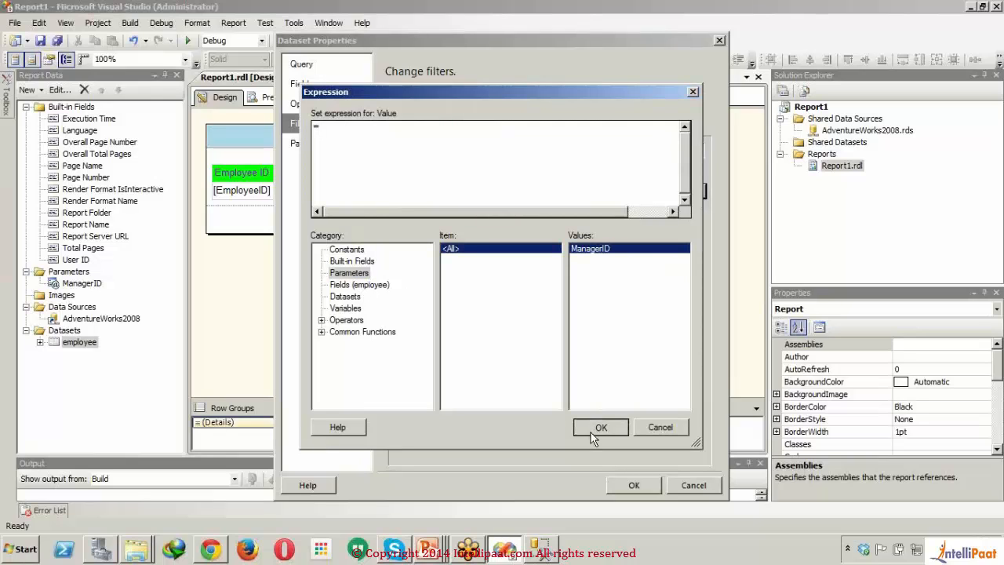
Step: Insert the ManagerID report parameter into the expression for the dataset filter's value
left_click(697, 193)
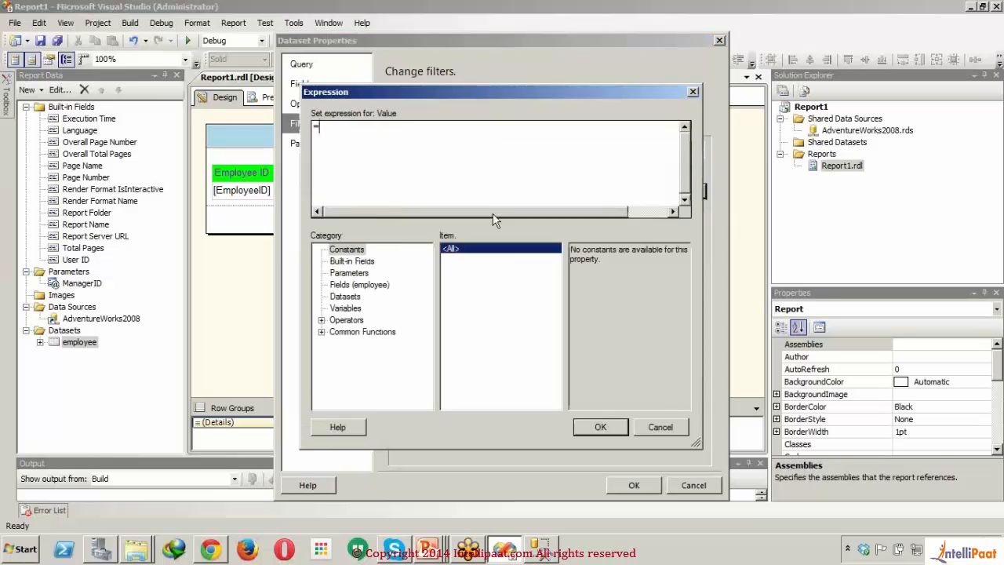
left_click(357, 285)
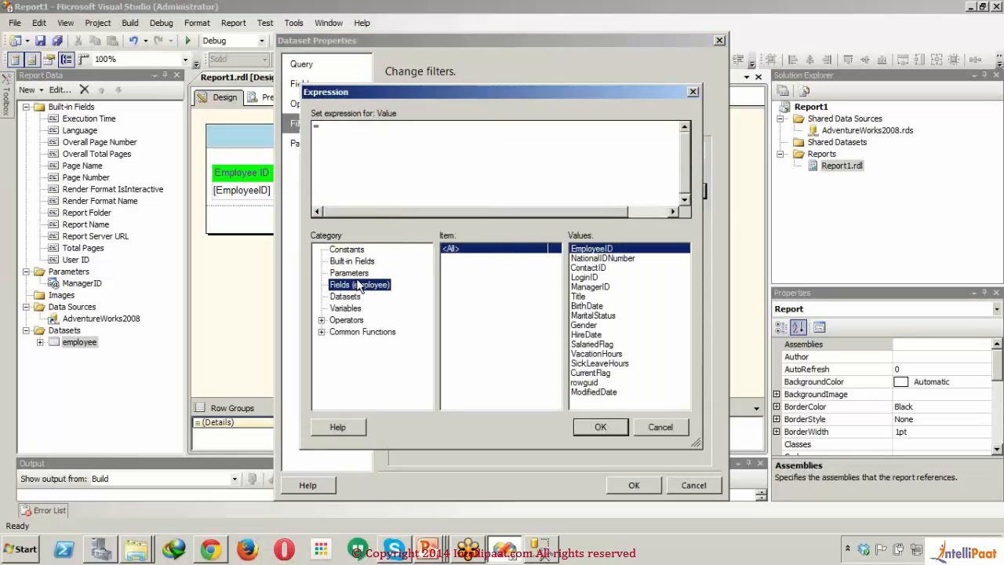
left_click(359, 273)
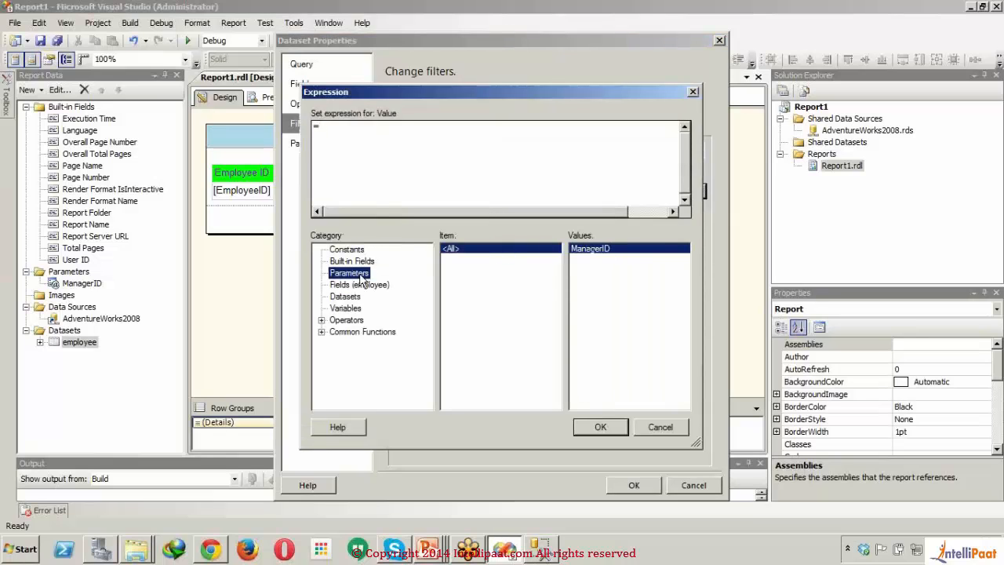
double_click(594, 249)
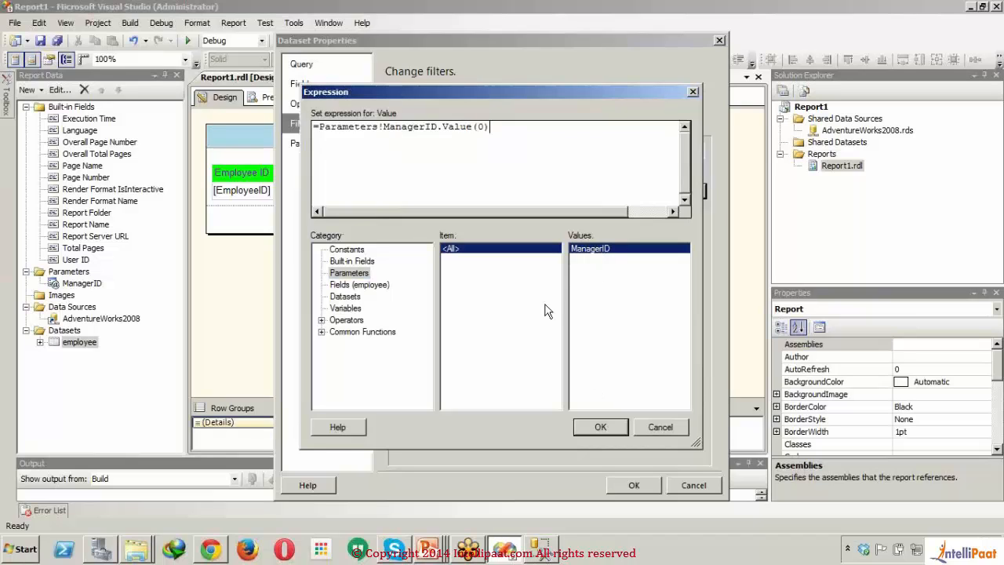
Step: Remove the (0) index so the filter value expression reads =Parameters!ManagerID.Value, and accept the expression
left_click(541, 133)
key("shift+Left")
key("shift+Left")
key("shift+Left")
key("BackSpace")
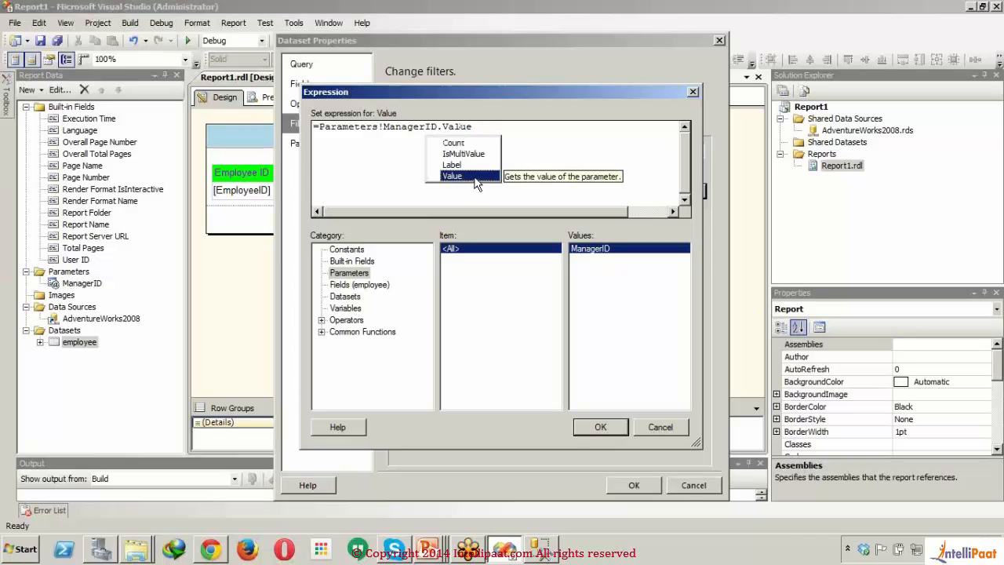
left_click(482, 155)
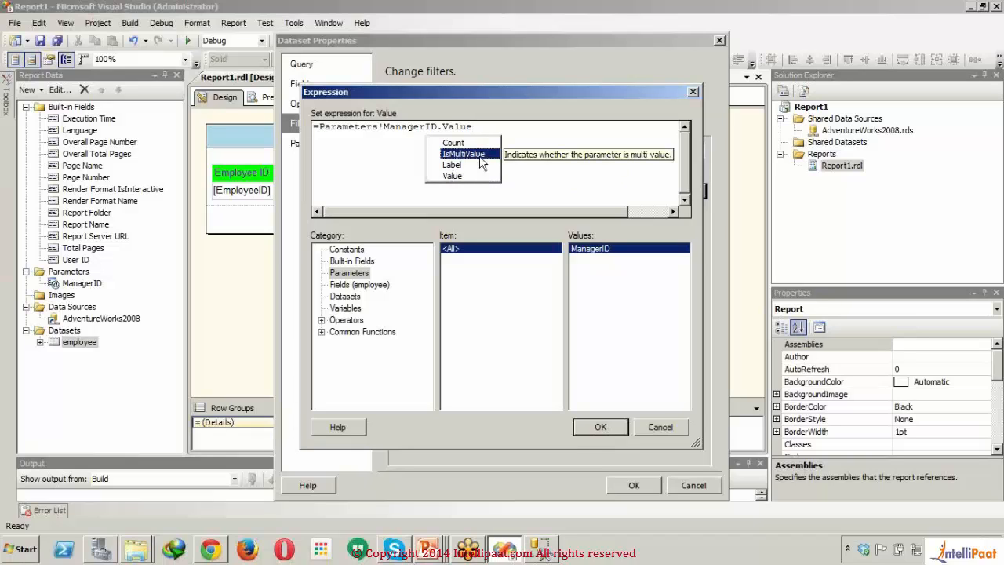
left_click(476, 175)
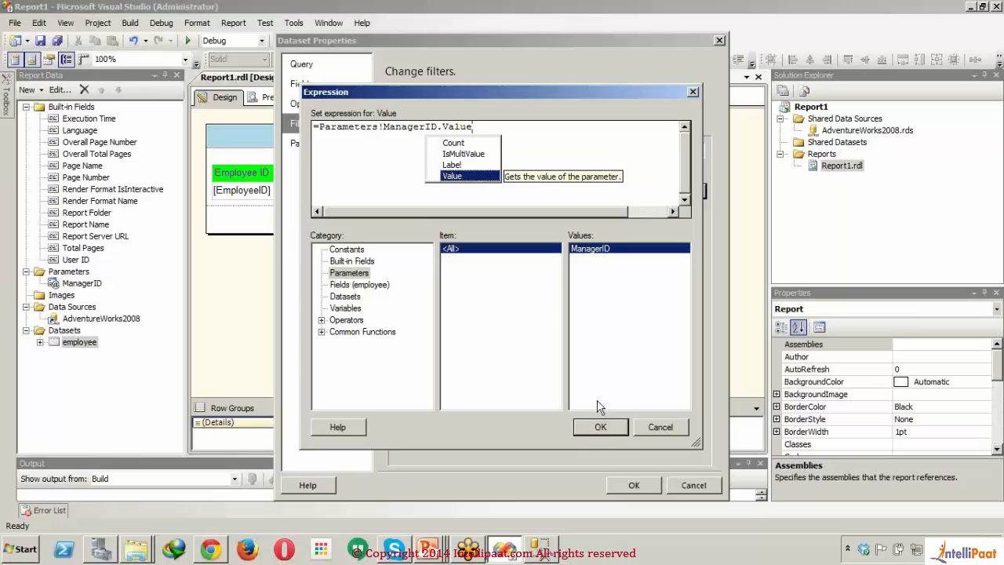
left_click(600, 426)
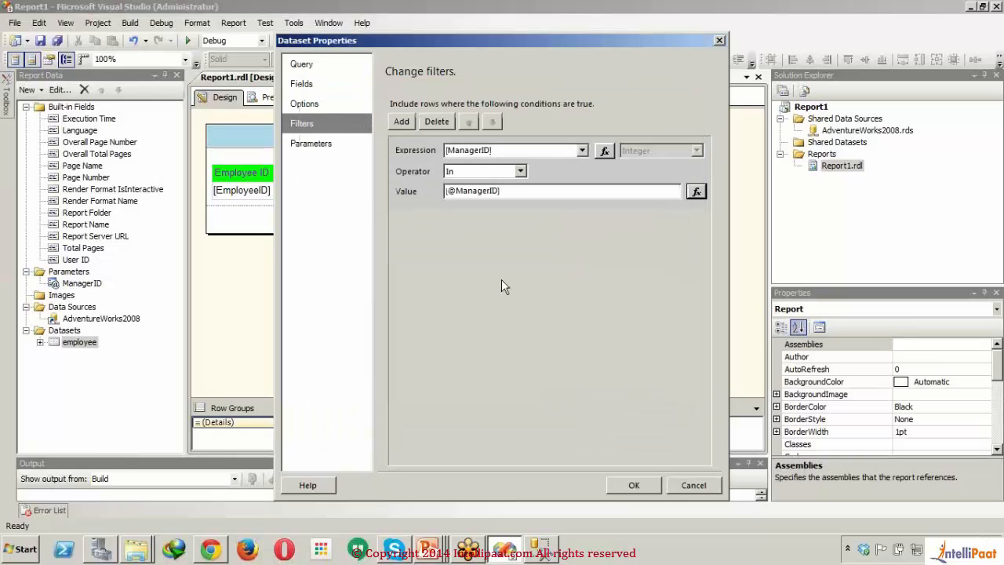
Step: Save the employee dataset with its ManagerID filter, preview the report and return to the design
left_click(318, 147)
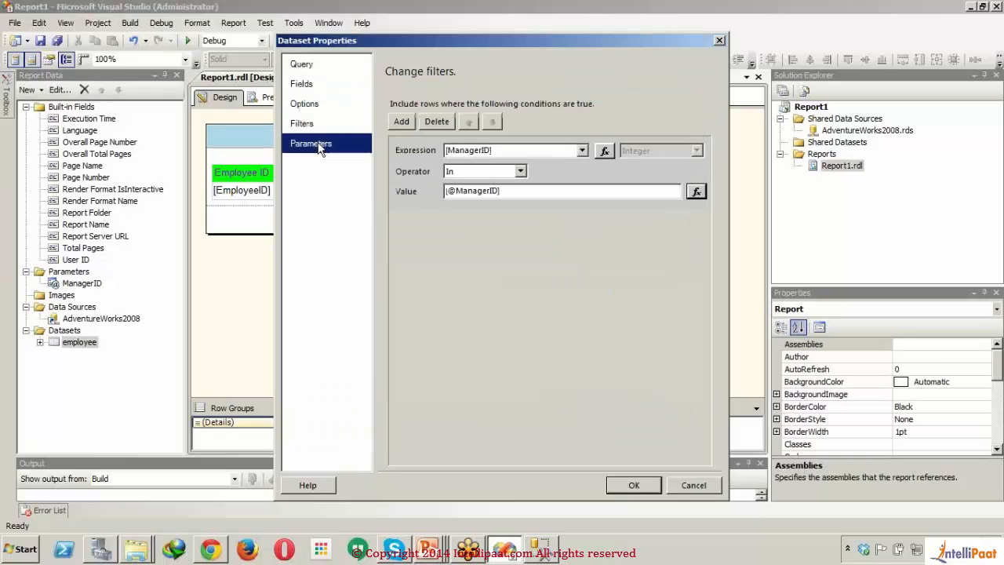
left_click(631, 486)
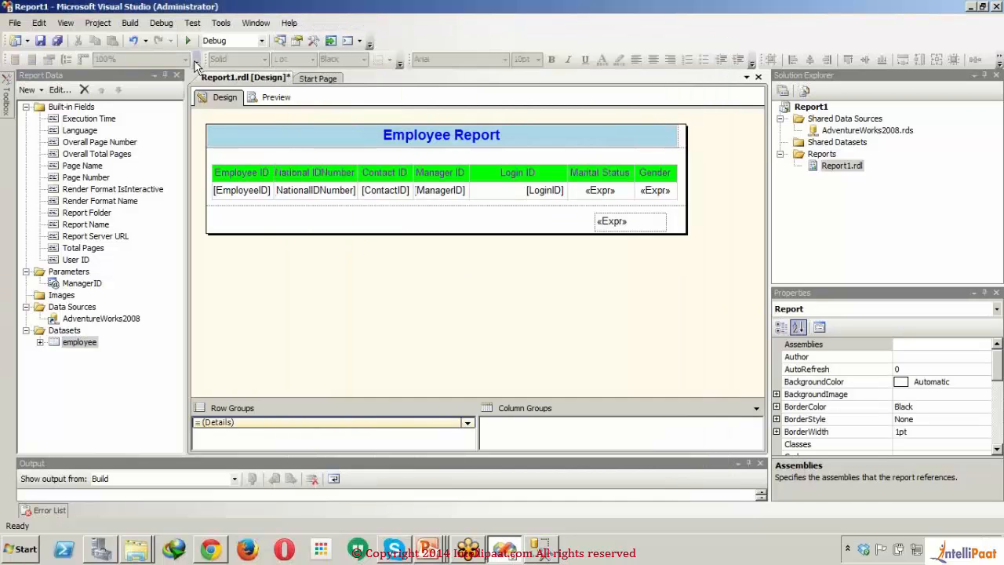
left_click(256, 96)
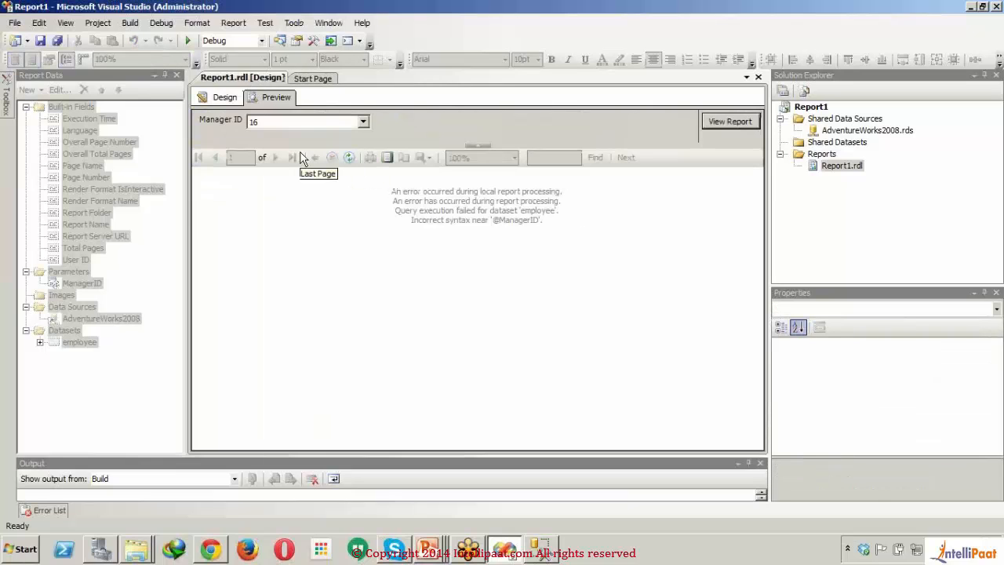
left_click(230, 100)
Step: Examine the employee dataset's query parameters, filters, options, fields and query text for the cause of the preview error
left_click(66, 331)
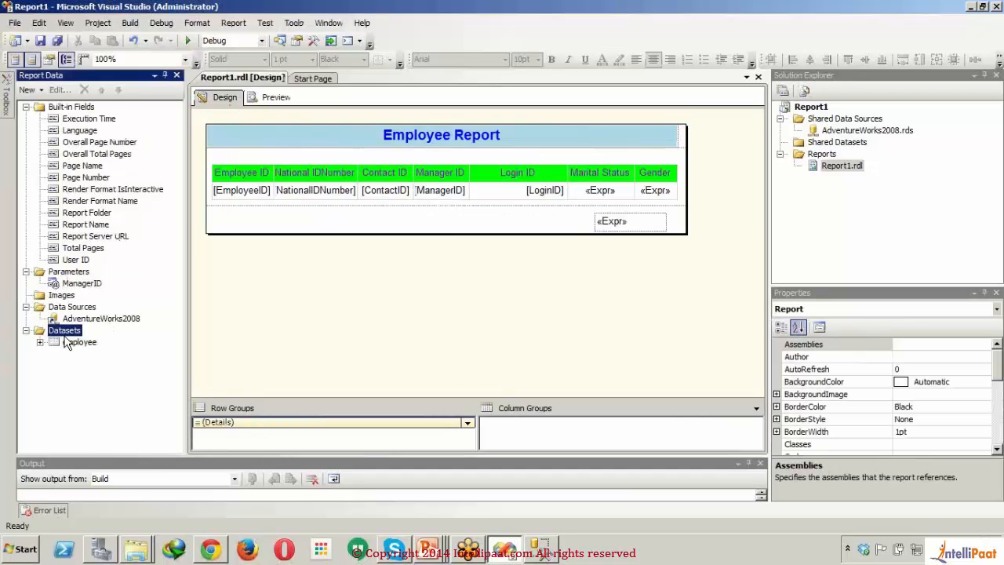
double_click(82, 342)
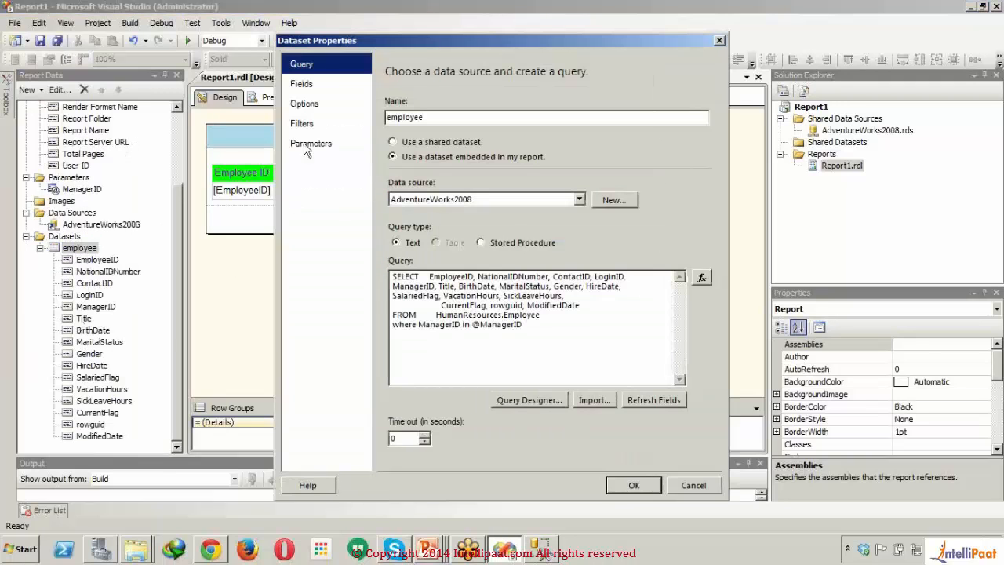
left_click(307, 146)
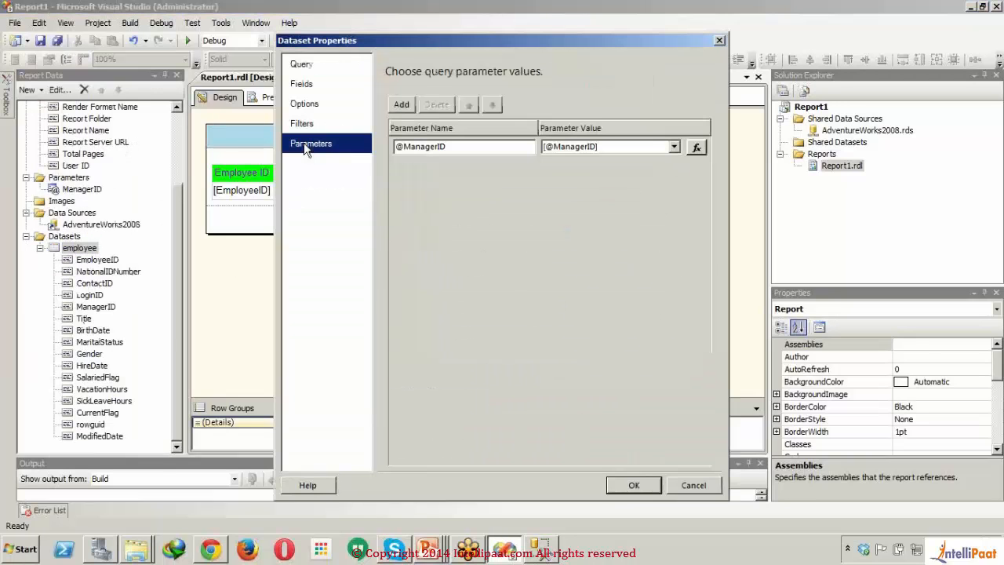
left_click(456, 148)
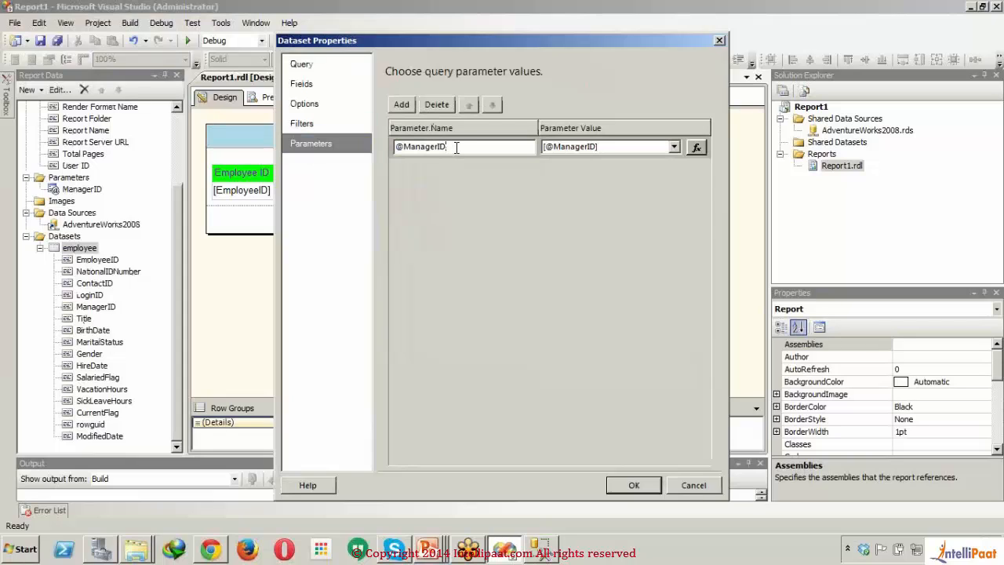
left_click(341, 124)
left_click(328, 110)
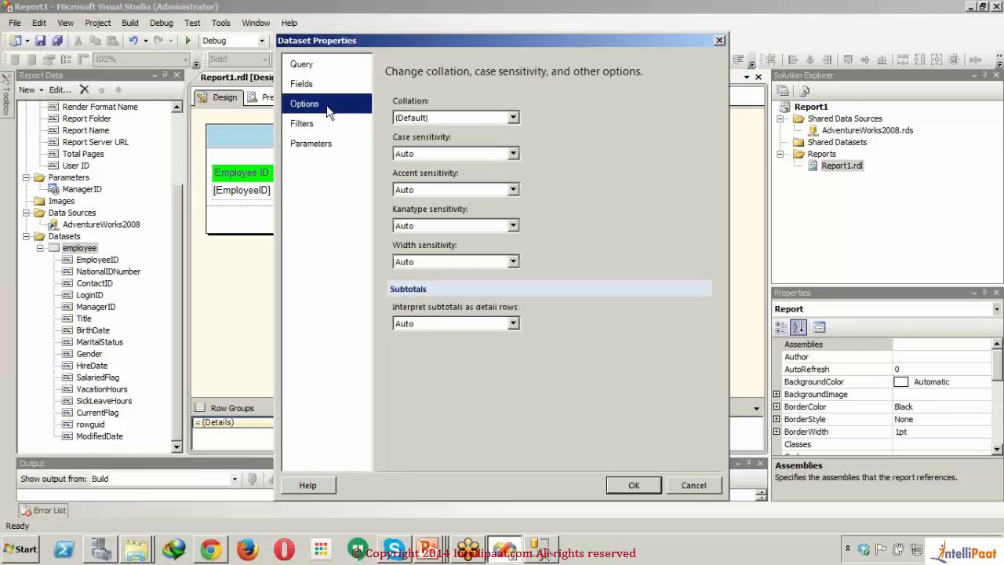
left_click(312, 87)
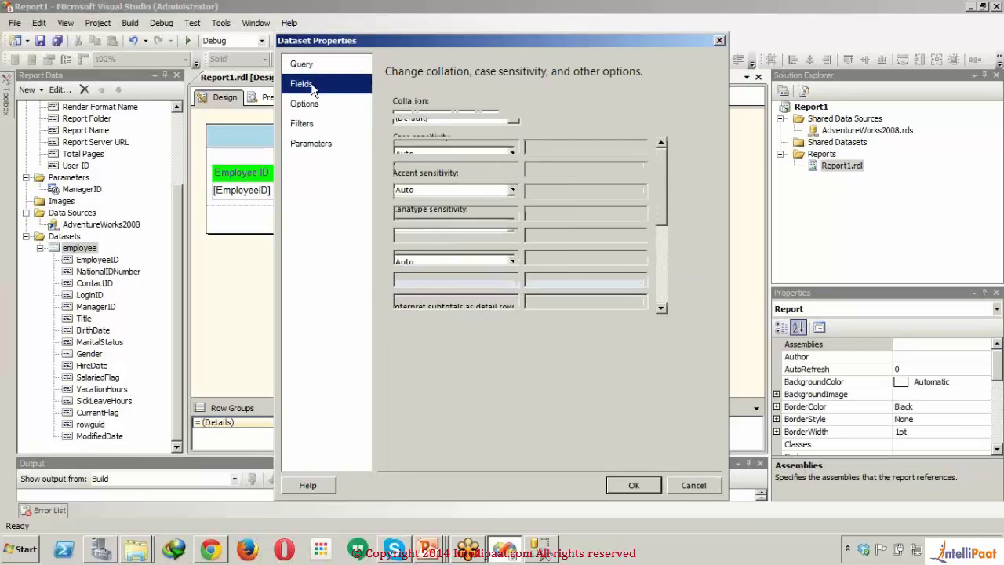
left_click(312, 67)
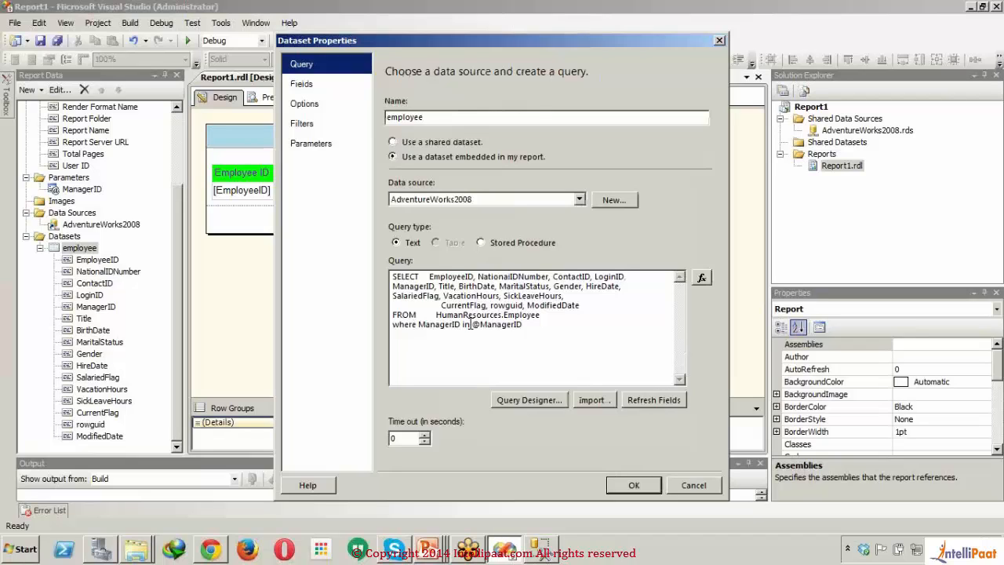
left_click(617, 485)
Step: Disallow multiple values for the ManagerID report parameter, keeping the Integer data type, and accept the parameter properties
left_click(89, 193)
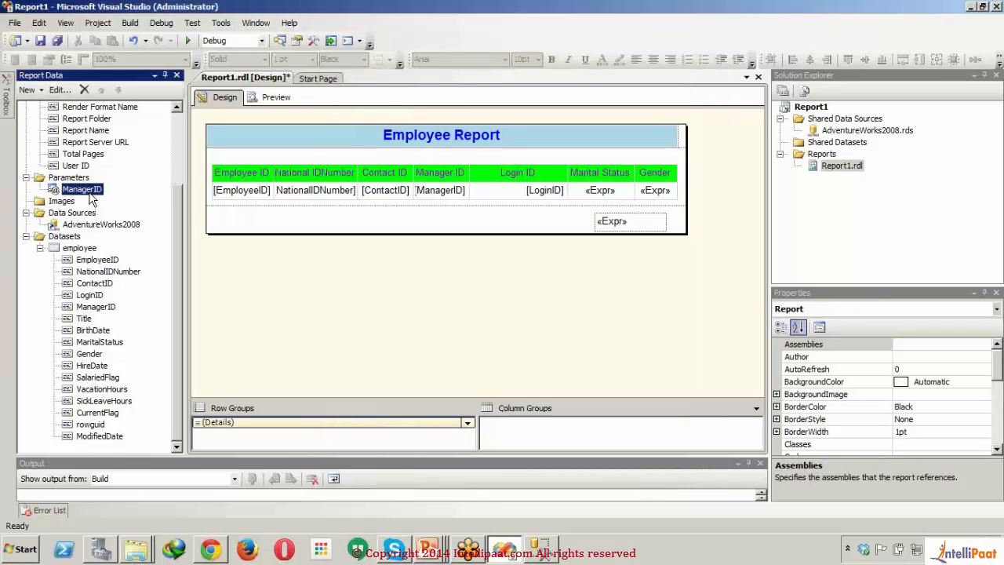
double_click(90, 194)
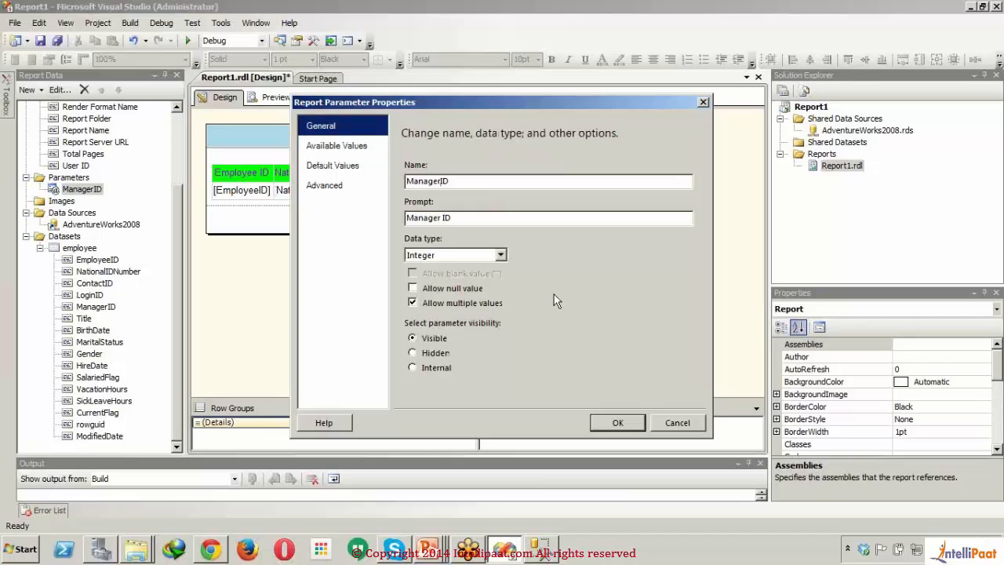
left_click(501, 256)
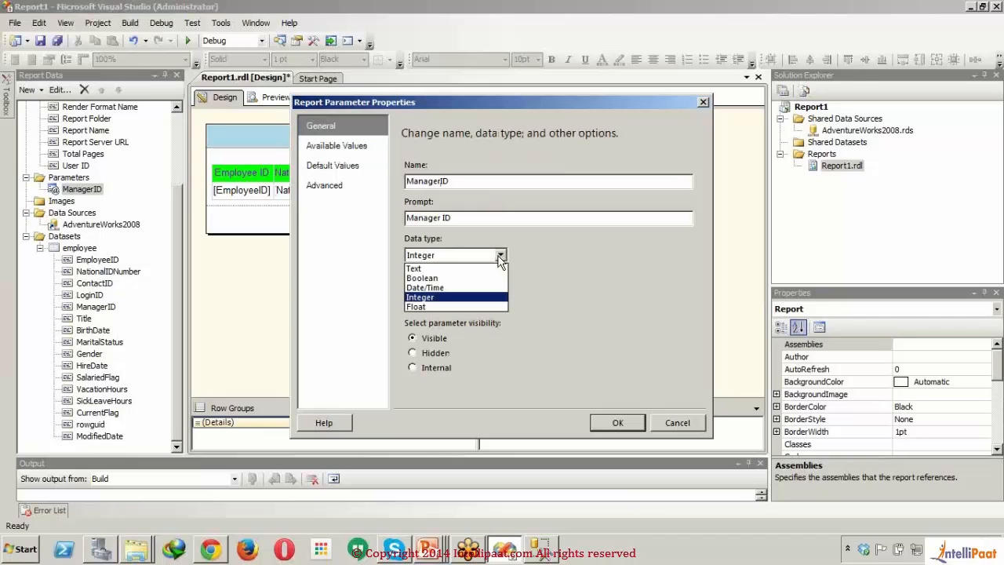
left_click(501, 255)
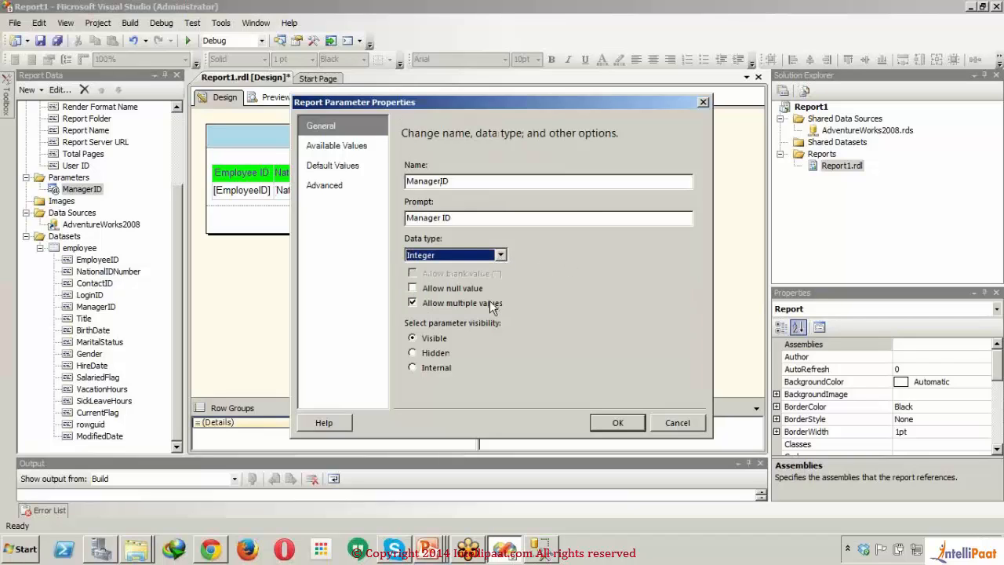
left_click(489, 302)
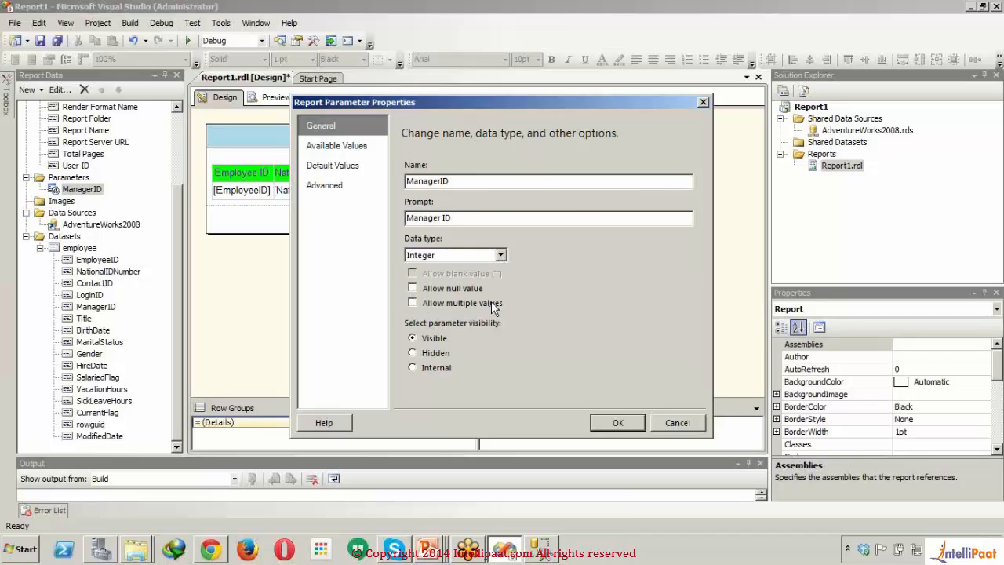
left_click(624, 427)
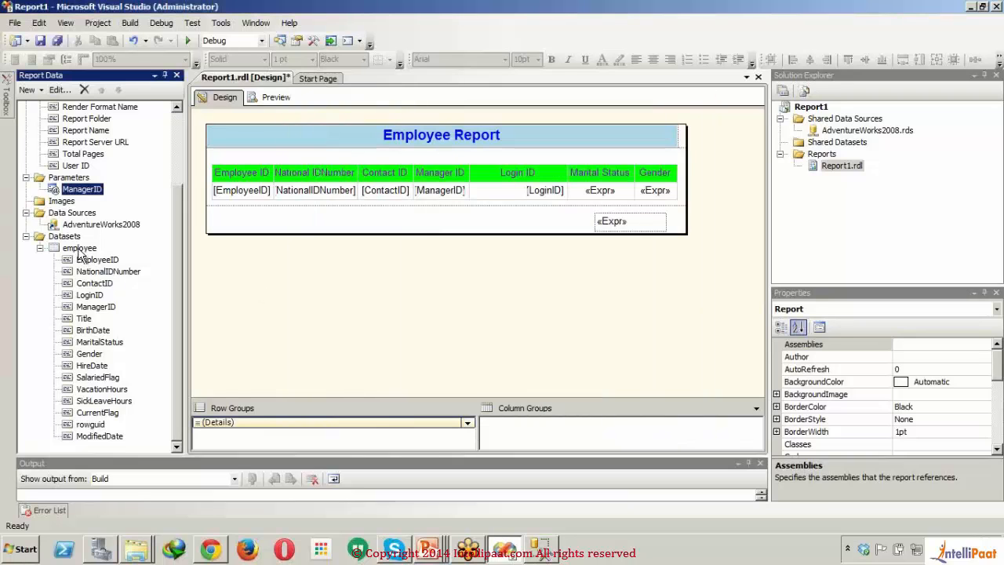
double_click(79, 249)
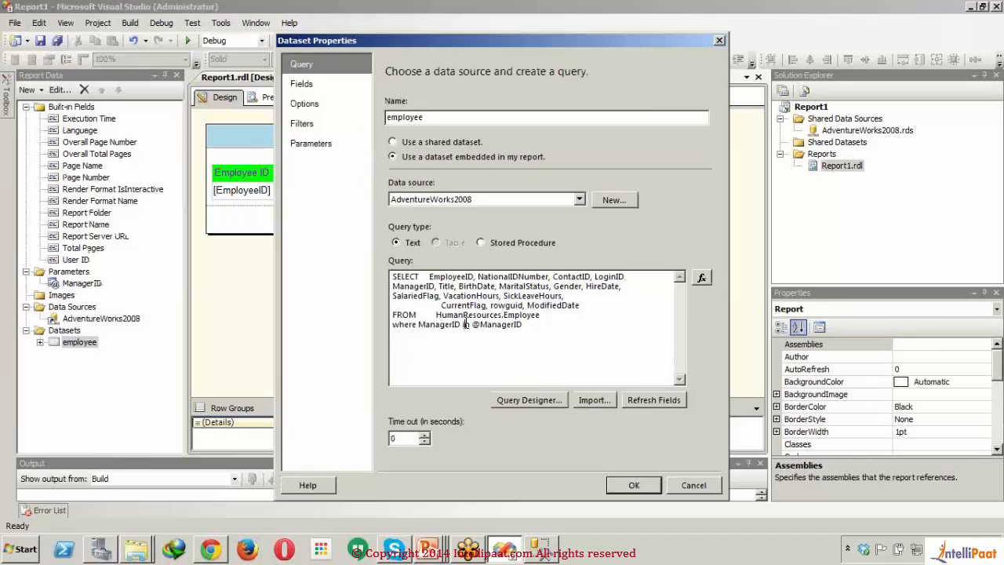
key("BackSpace")
key("BackSpace")
key("BackSpace")
type("=")
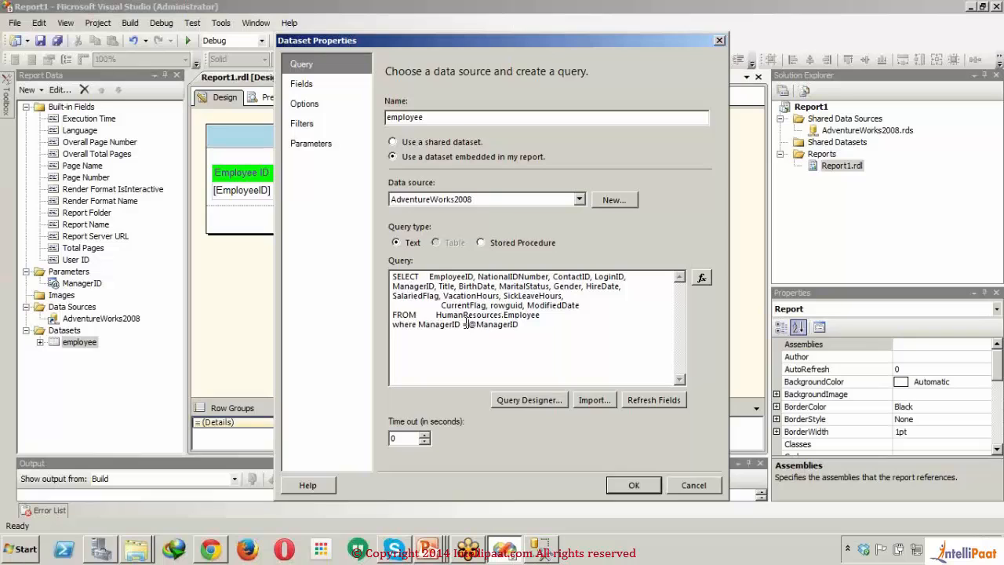
Step: Set the employee dataset's ManagerID filter operator to = and save the dataset after checking its query parameters
left_click(314, 124)
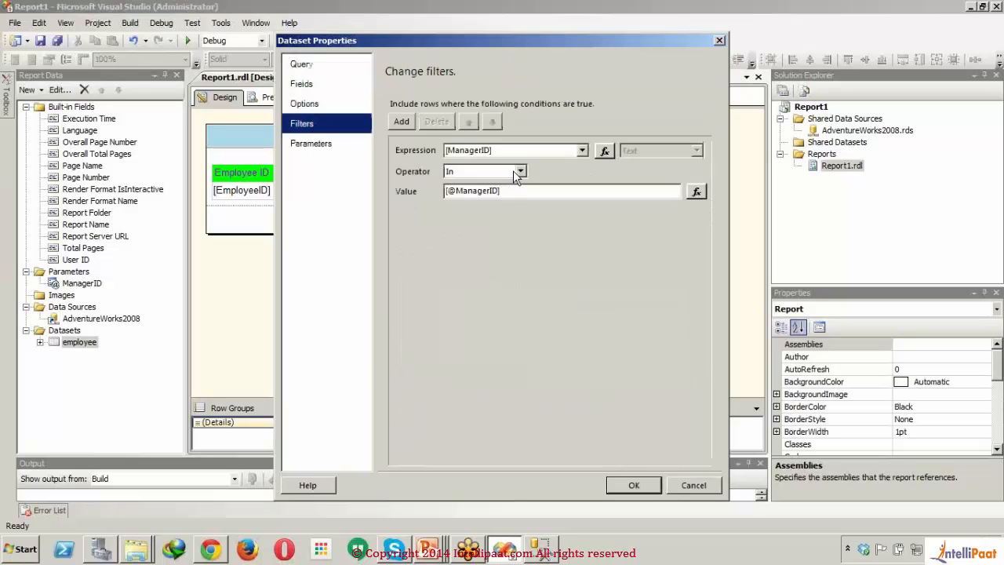
left_click(519, 171)
left_click(470, 182)
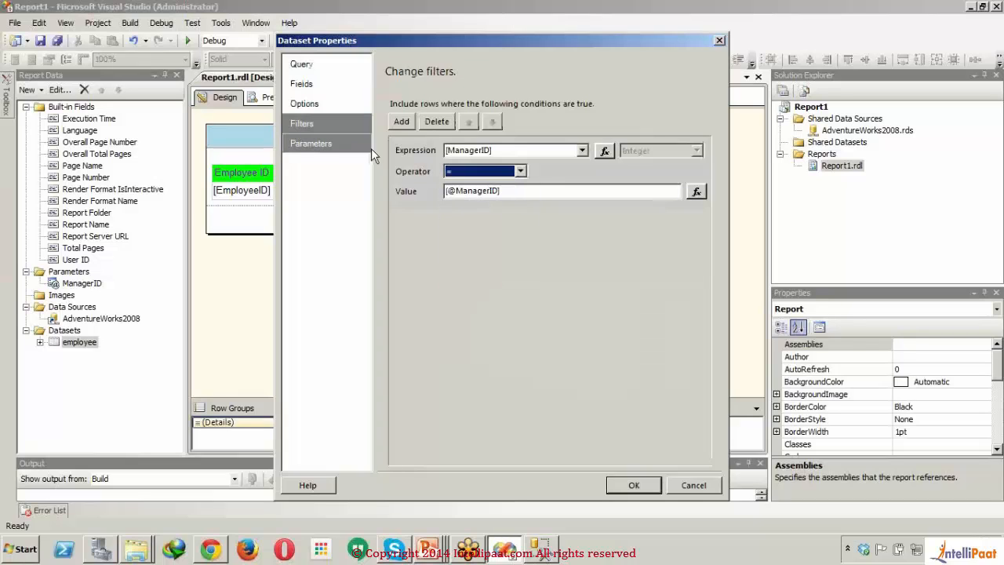
left_click(342, 146)
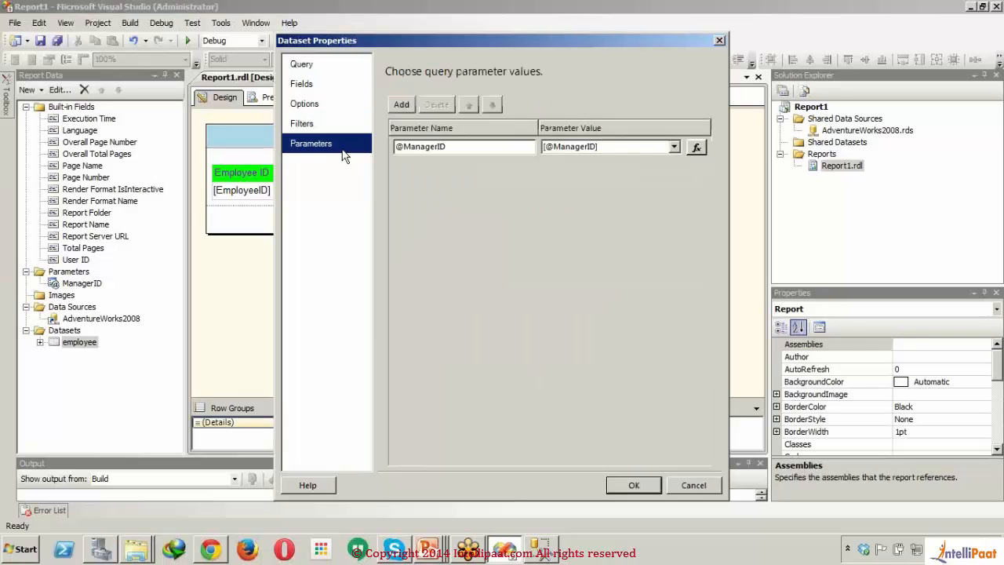
left_click(633, 484)
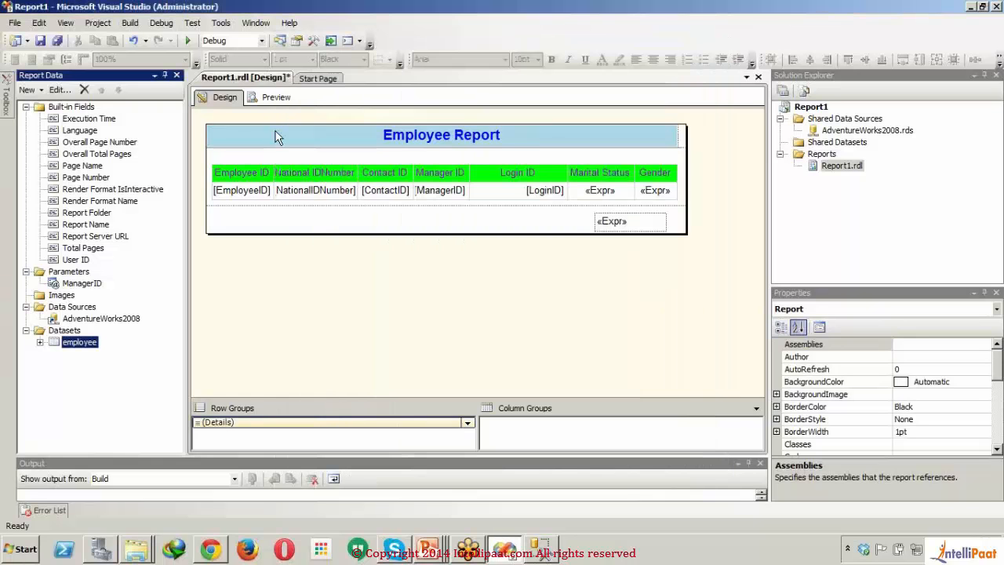
Step: Preview the report for Manager ID 16, look through the rows to the end and return to the design
left_click(256, 97)
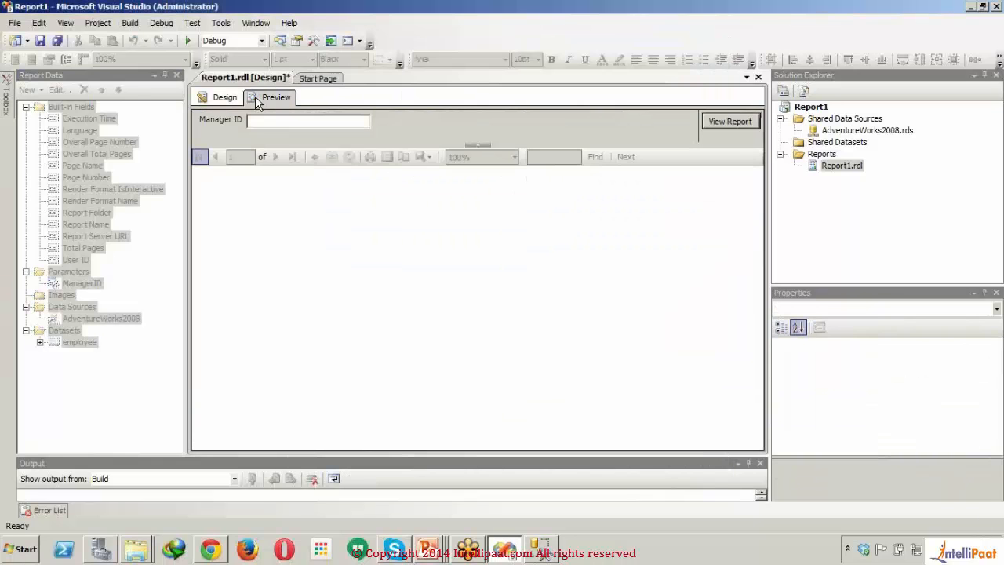
left_click(320, 122)
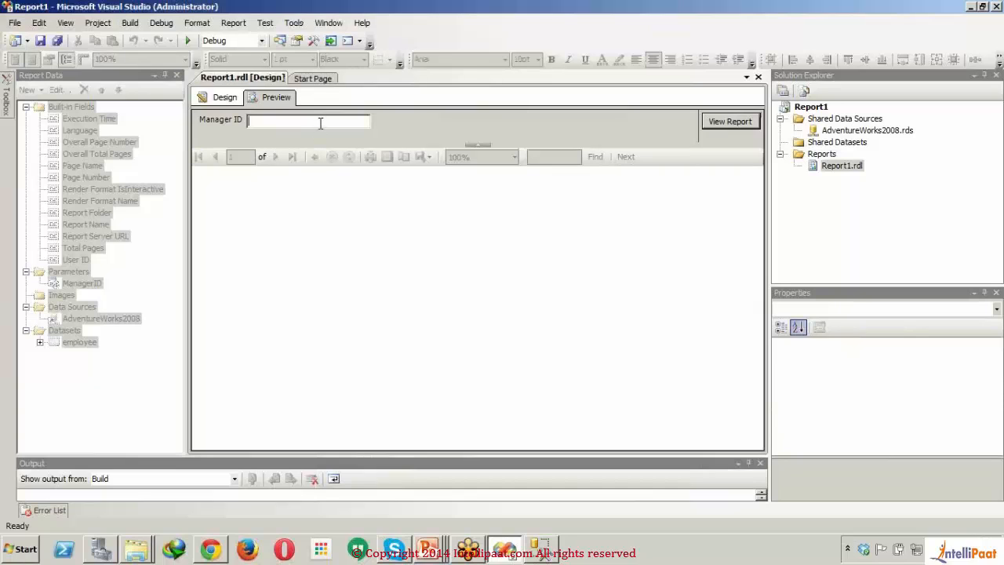
type("16")
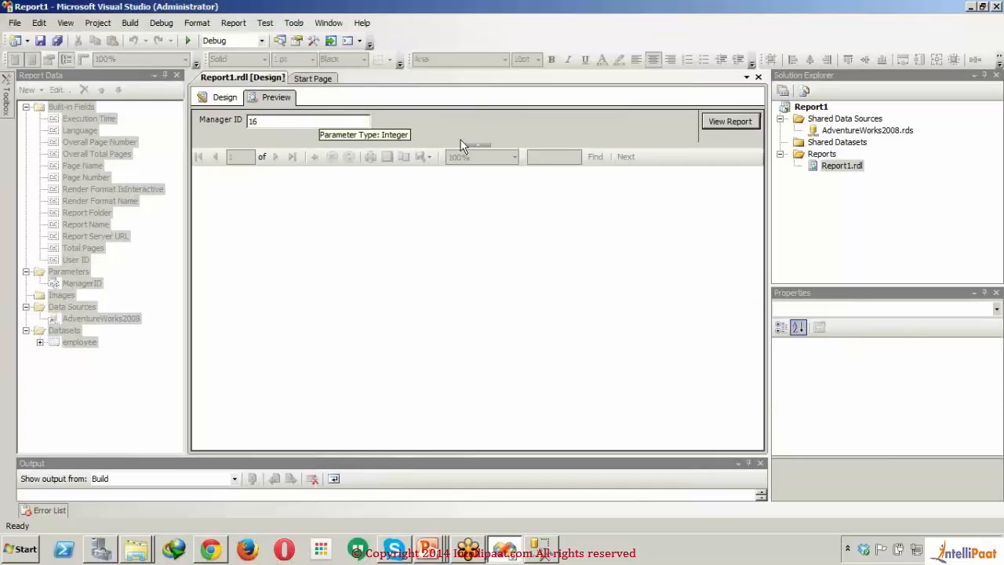
left_click(711, 121)
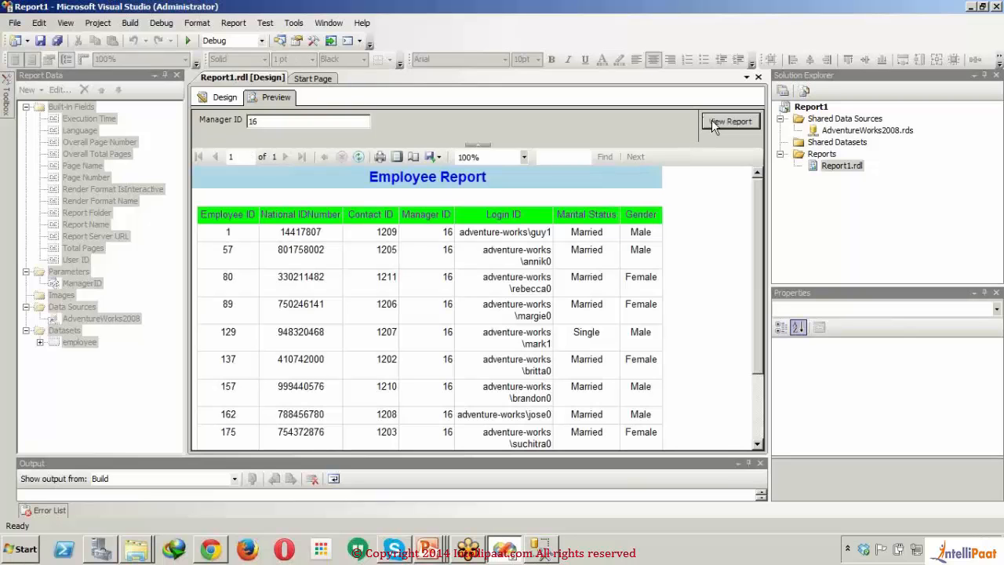
left_click_drag(760, 237, 765, 375)
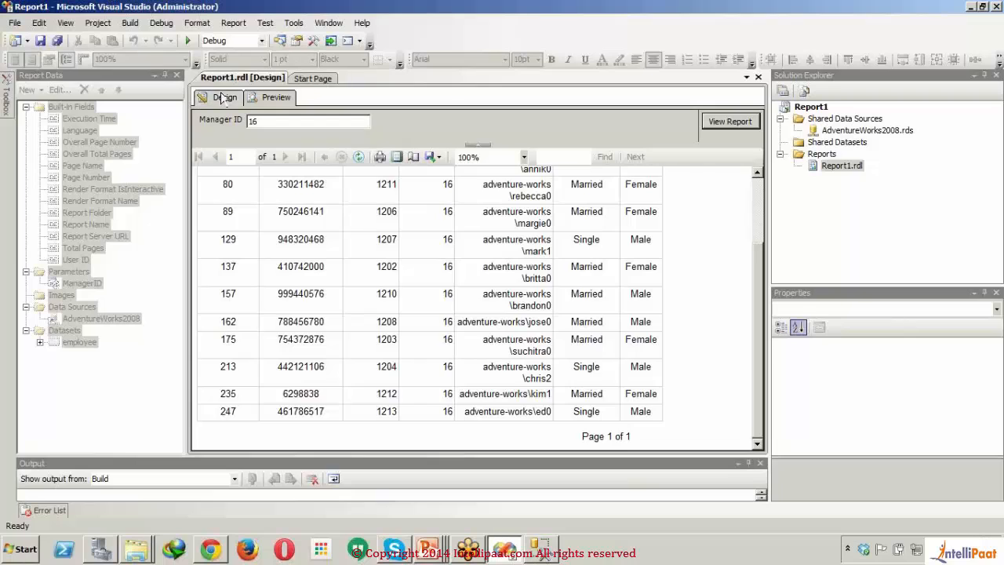
left_click(223, 97)
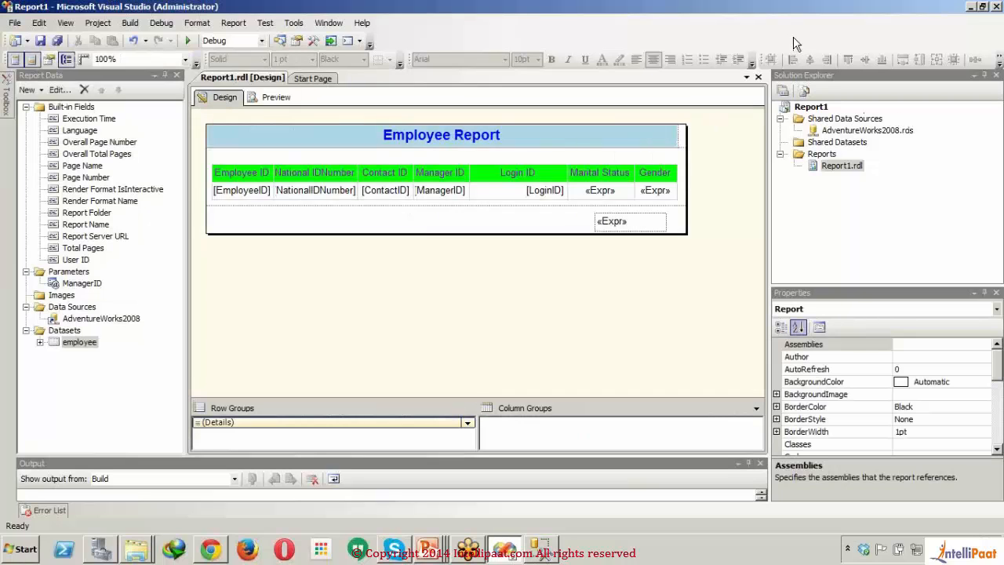
Step: Open the property pages of the Report1 project to access its deployment settings
left_click(815, 107)
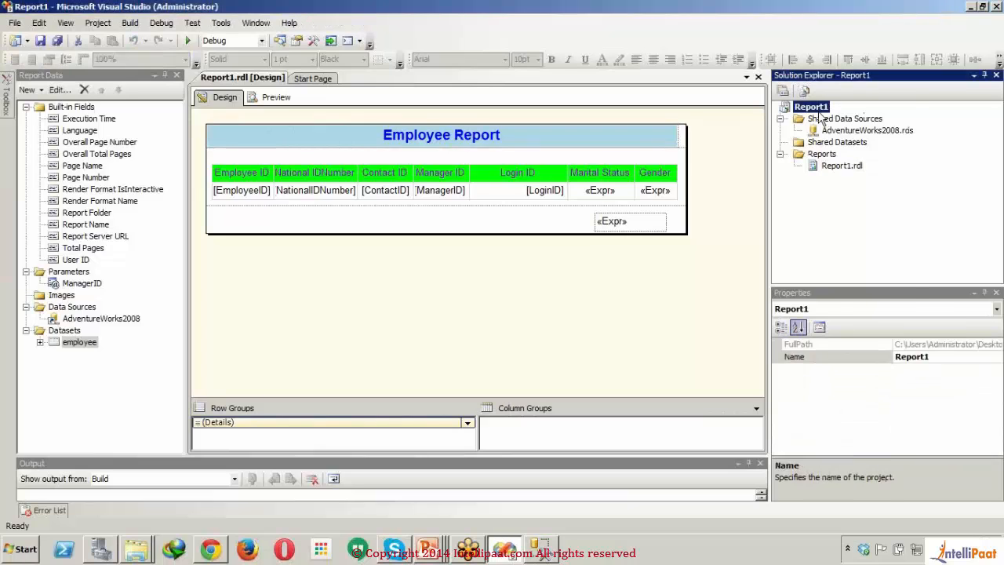
right_click(819, 111)
left_click(850, 306)
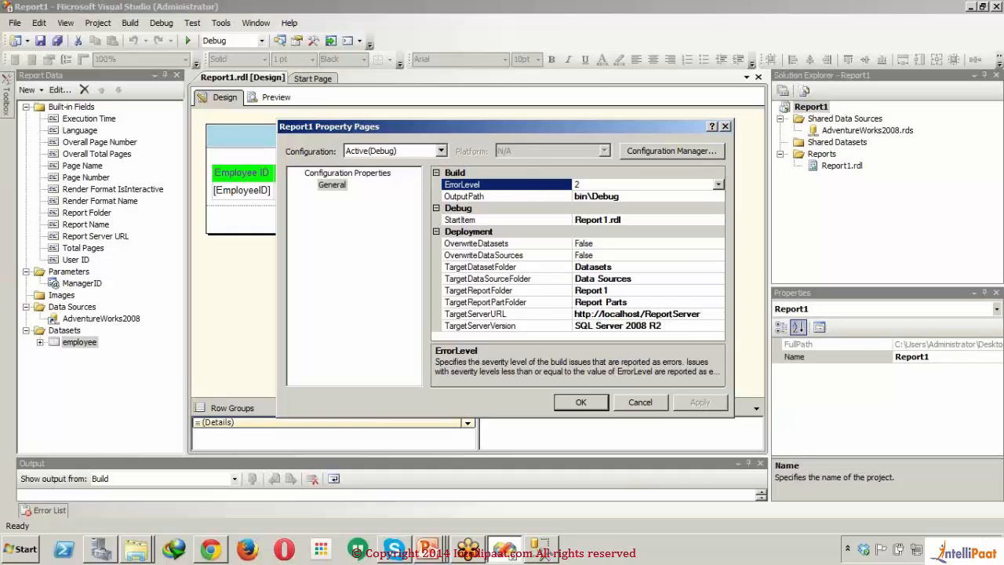
Step: Start Reporting Services Configuration Manager from the SQL Server 2008 R2 configuration tools and connect to the SQL08R2ENT instance on ITSLTECH
left_click(21, 549)
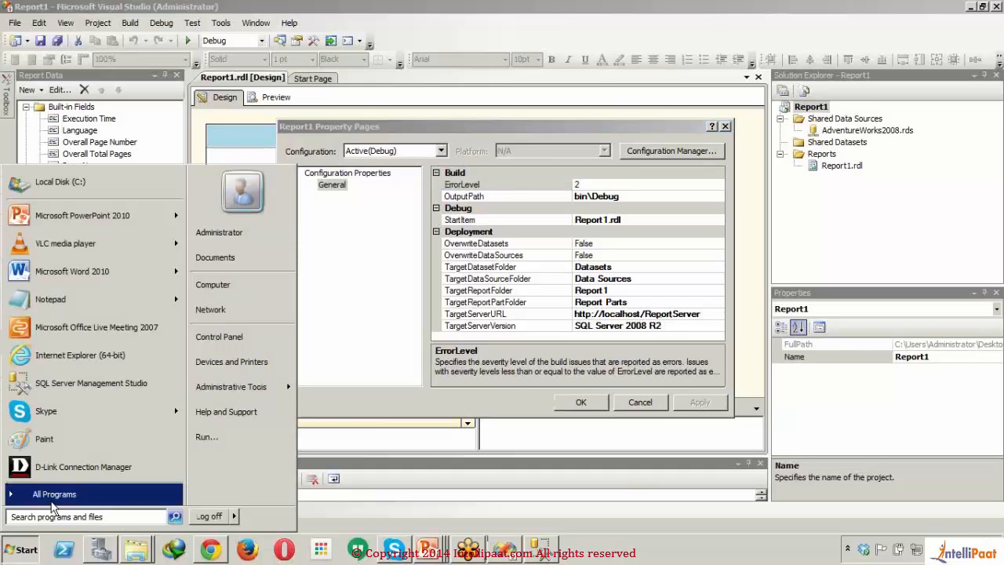
left_click(51, 502)
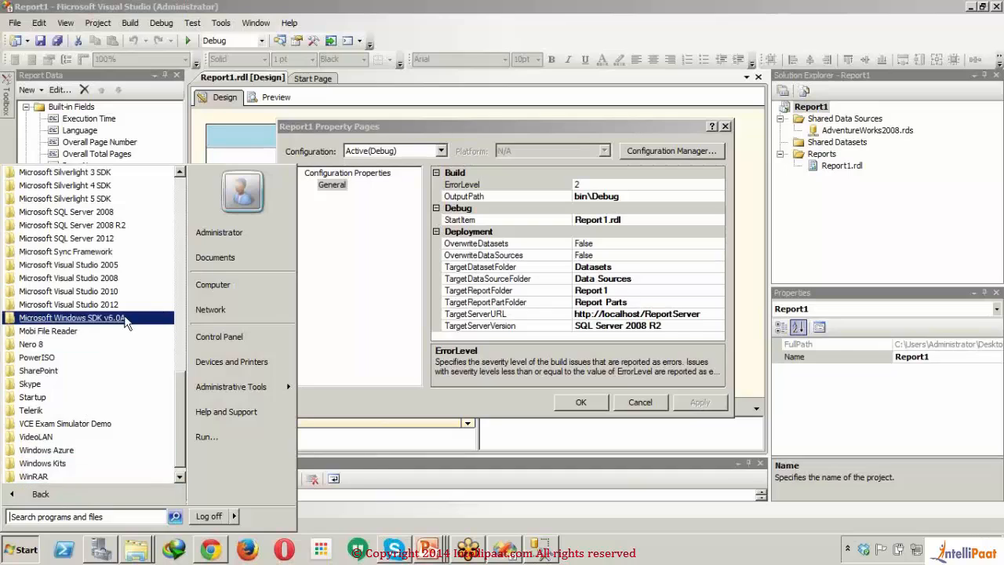
left_click(126, 226)
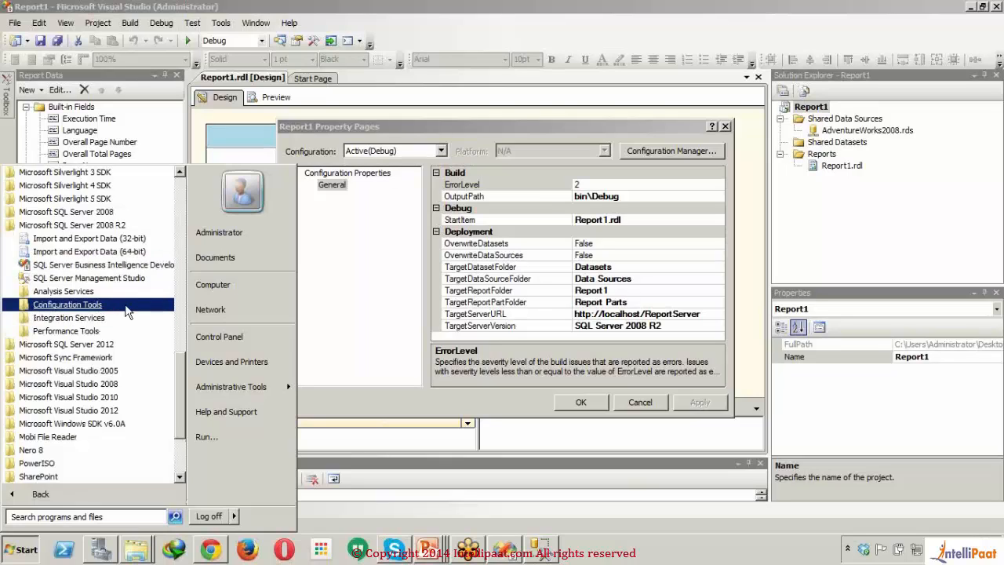
left_click(68, 305)
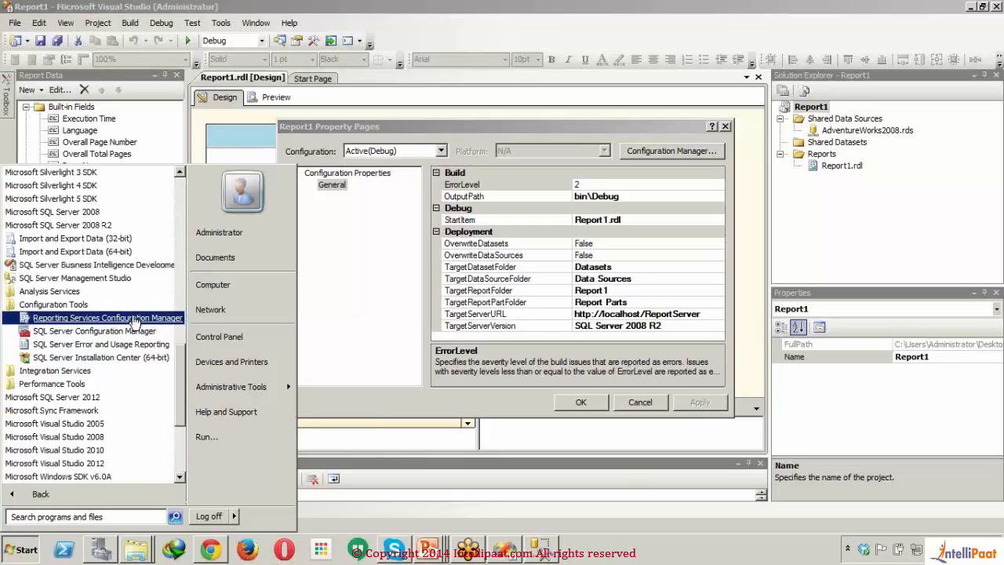
left_click(135, 318)
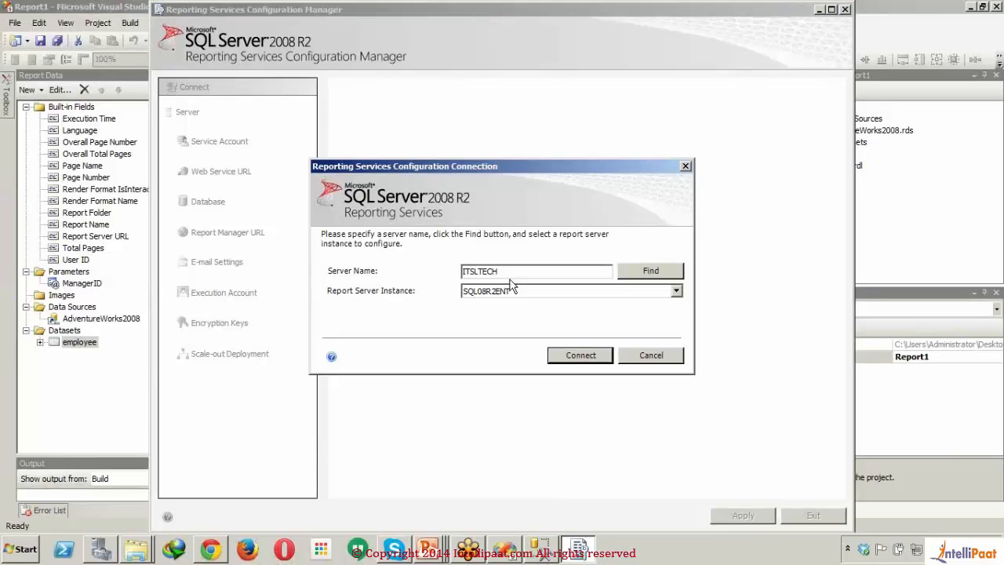
left_click(571, 361)
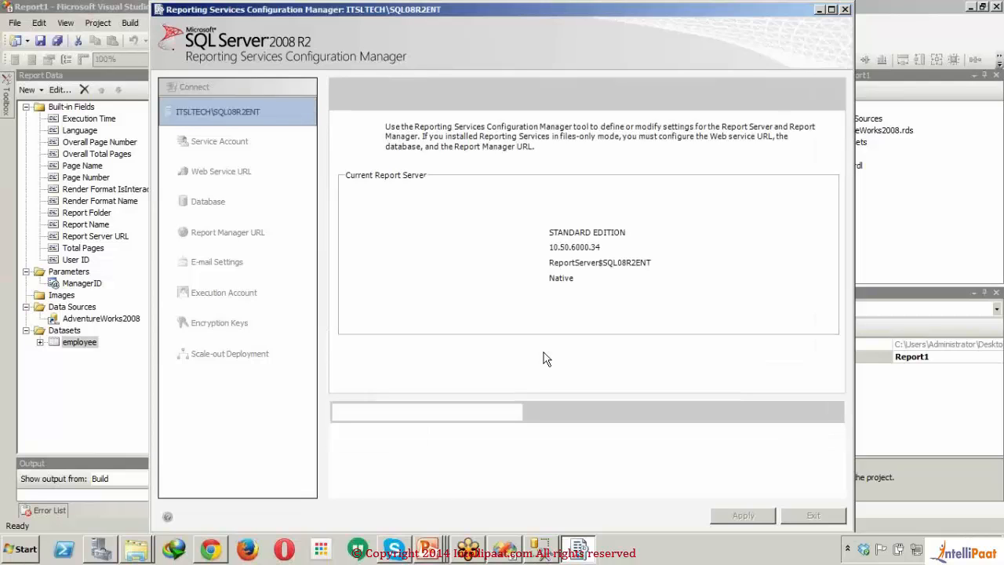
Step: Check the Report Manager URL settings and open the Report Server web service URL in the browser
left_click(248, 229)
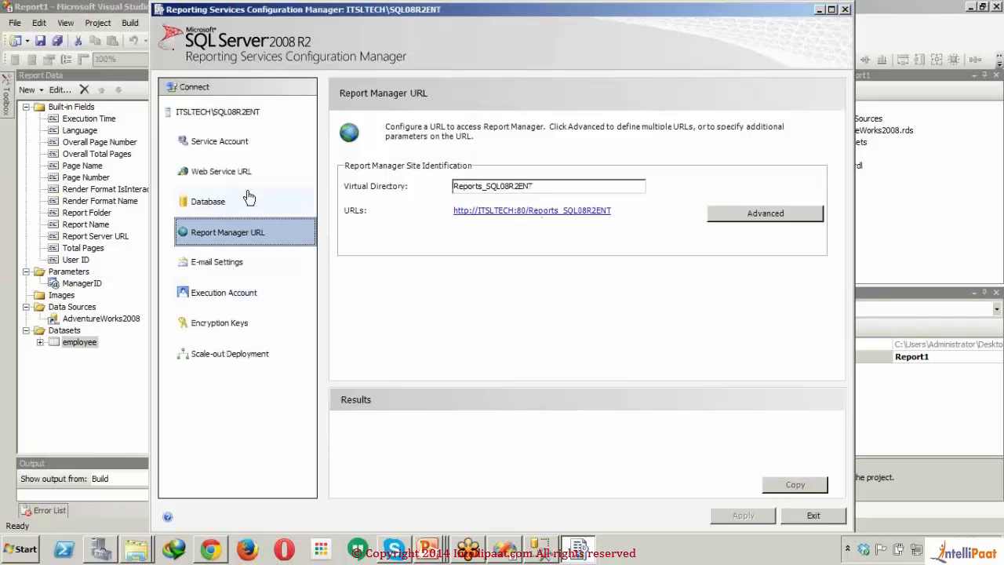
left_click(268, 170)
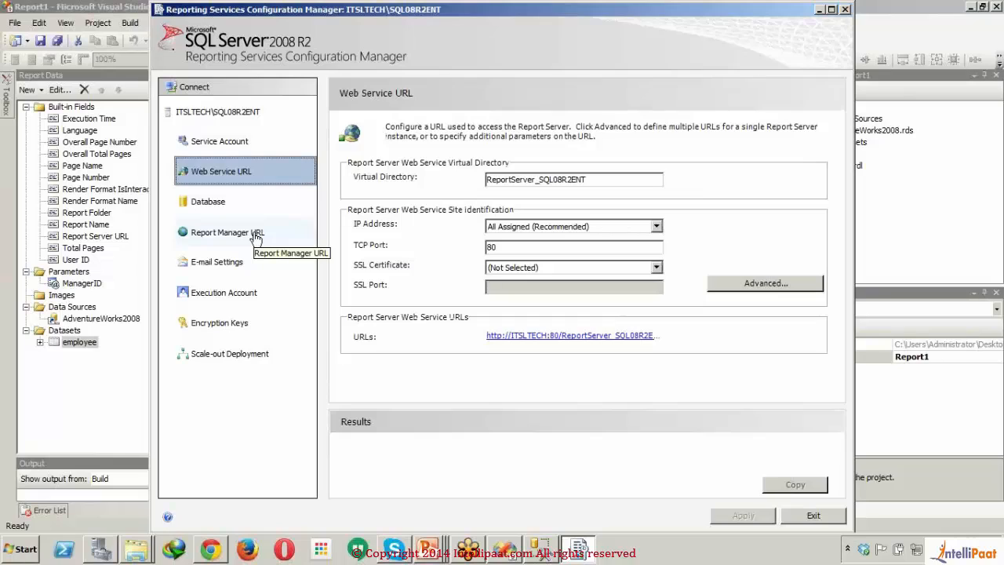
left_click(578, 338)
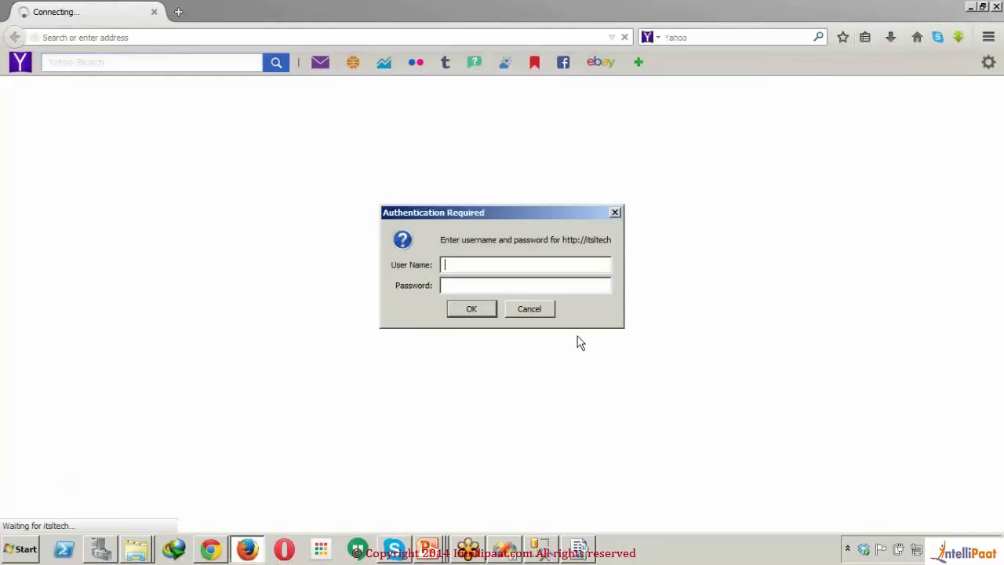
Step: Sign in to the report server site with the account's user name and password
type("adminis")
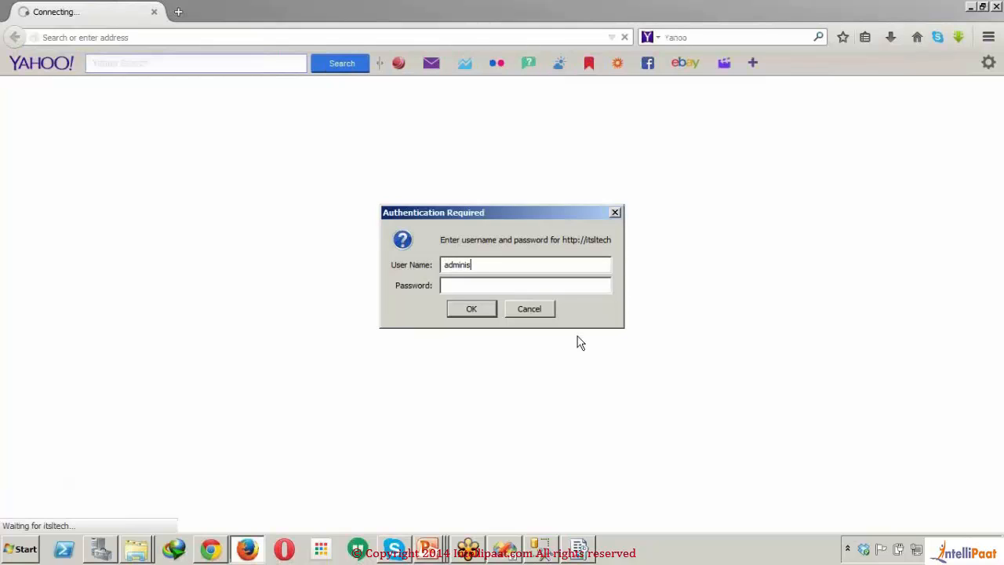
type("trator**********")
key("Return")
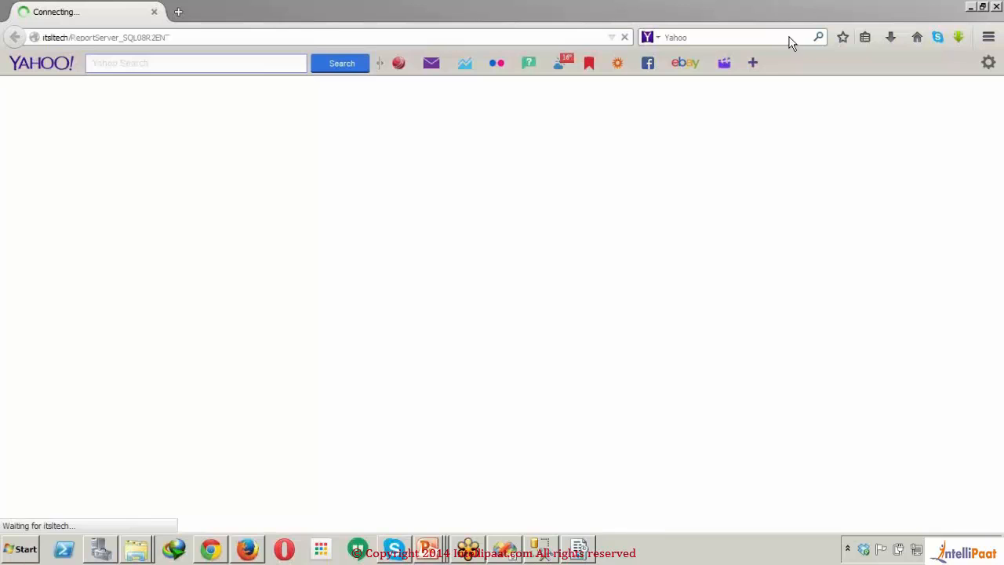
Step: Set the Report1 project's TargetServerURL to the itsltech/ReportServer_SQL08R2ENT address from the browser and apply the property changes
left_click(280, 33)
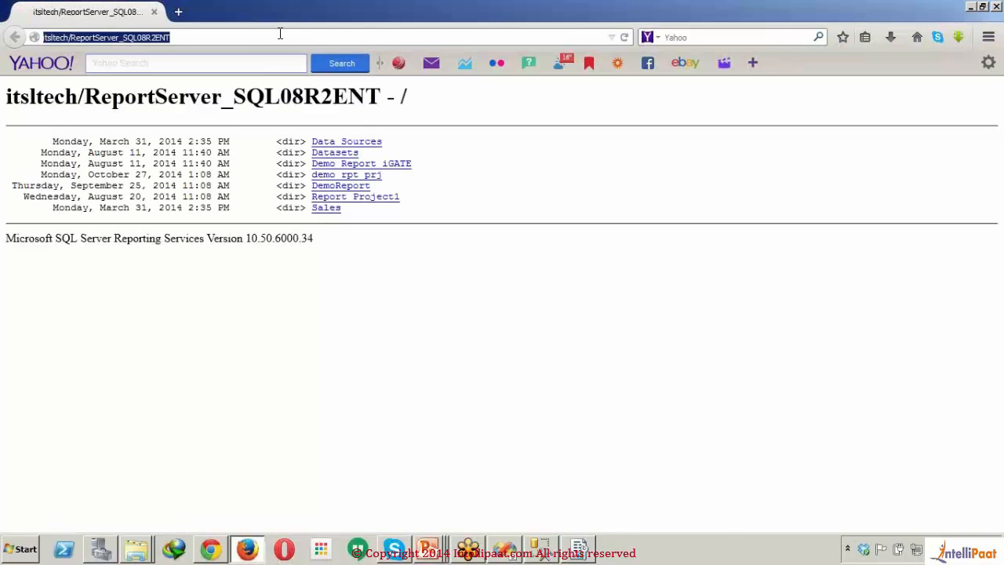
left_click(580, 551)
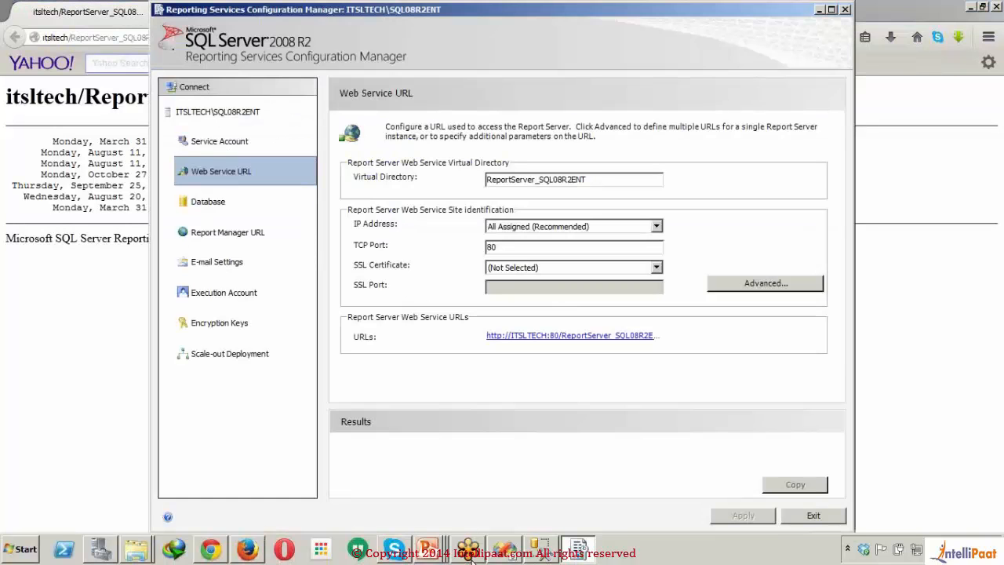
left_click(507, 549)
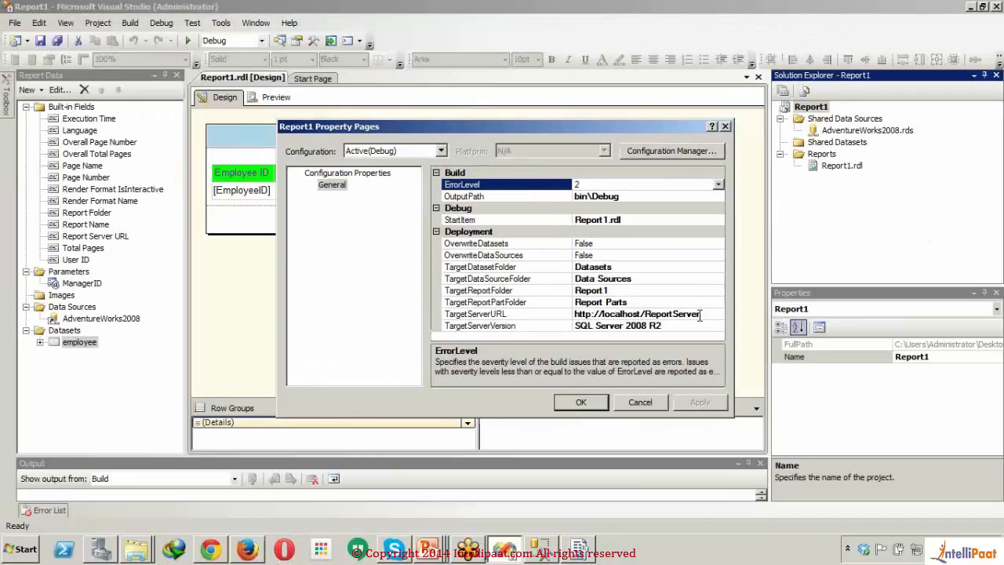
left_click(711, 314)
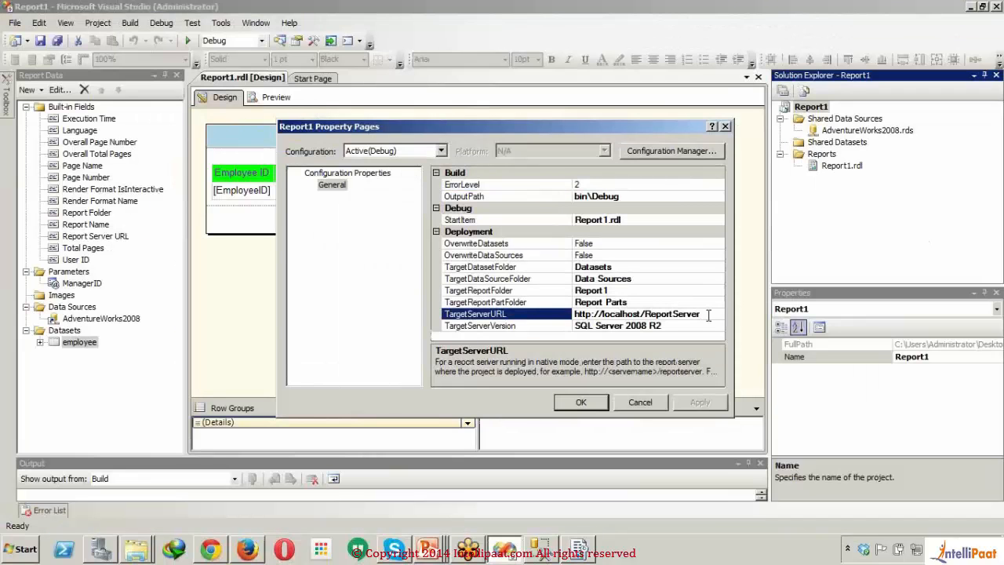
left_click_drag(707, 314, 474, 317)
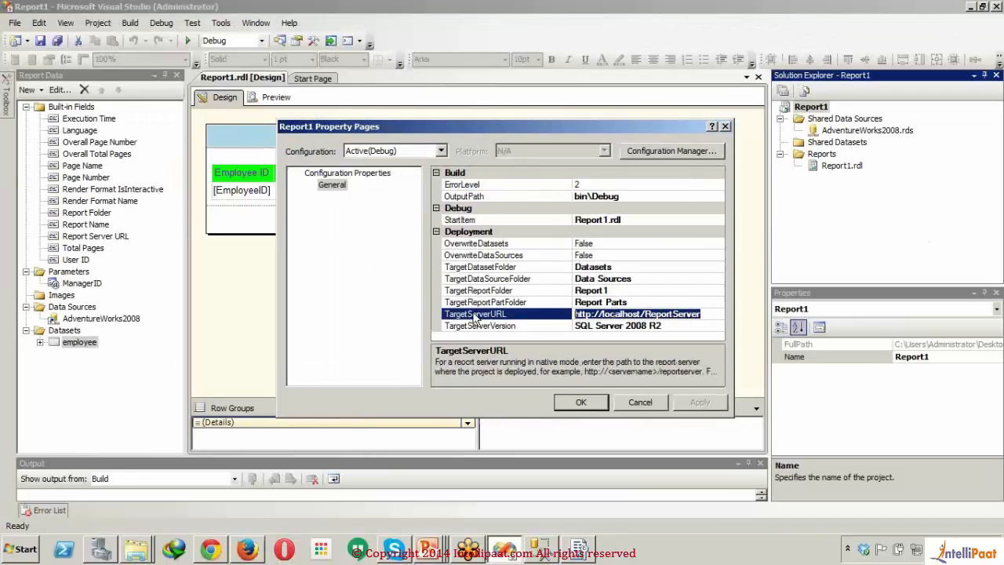
key("ctrl+v")
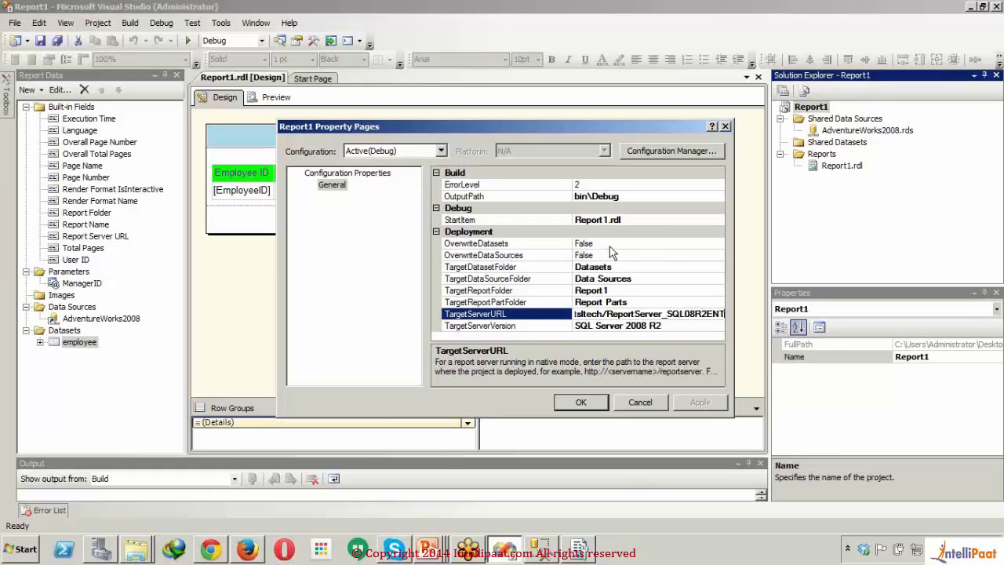
left_click(572, 401)
left_click(579, 404)
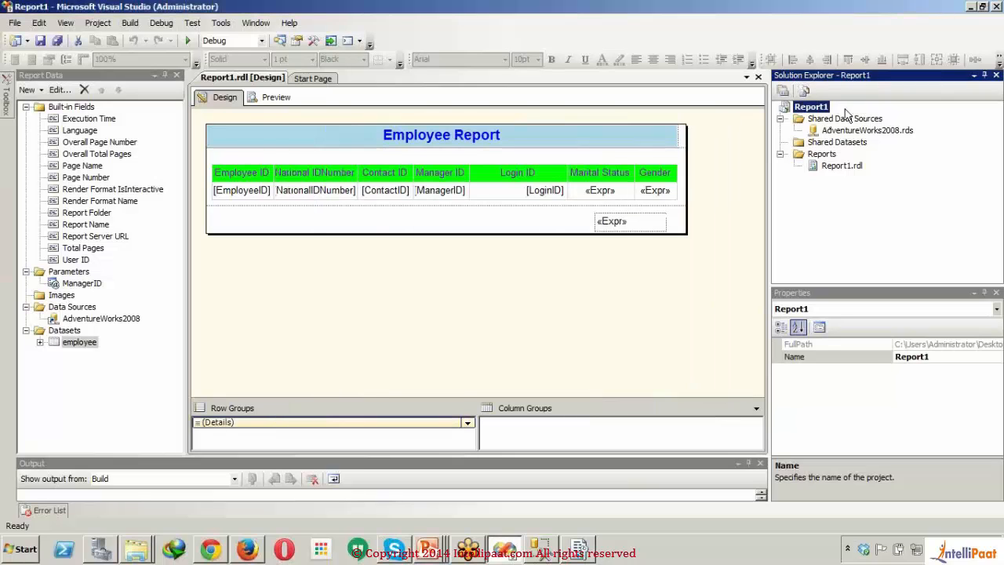
Step: Deploy the Report1 project from Visual Studio to the report server, then switch to the report server listing in Firefox
right_click(824, 112)
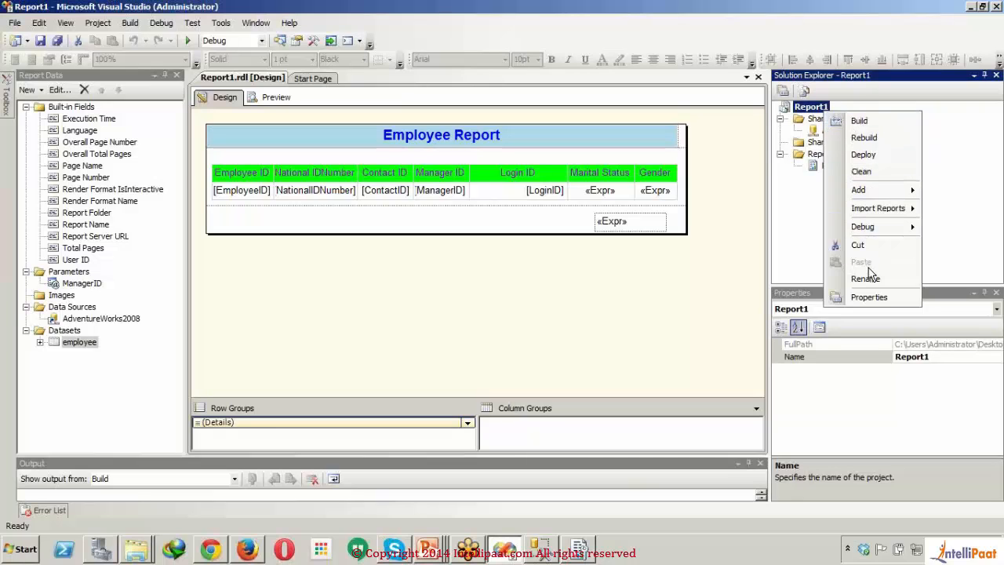
left_click(863, 155)
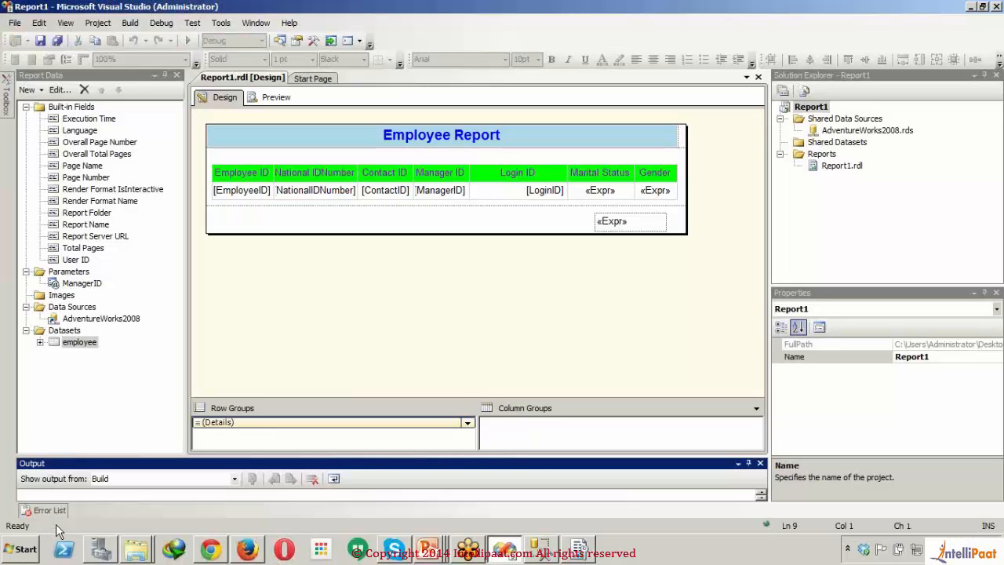
left_click(355, 375)
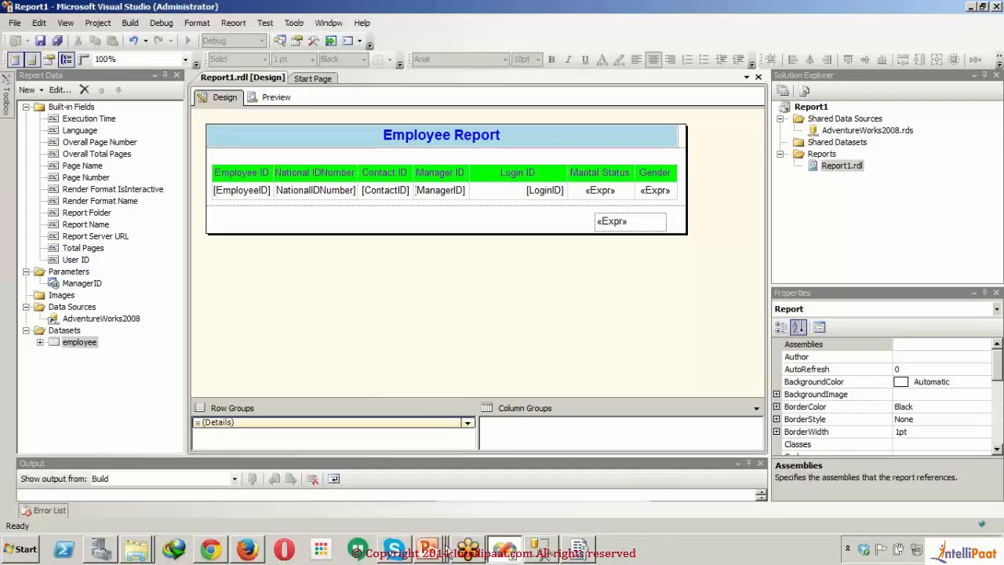
left_click(248, 552)
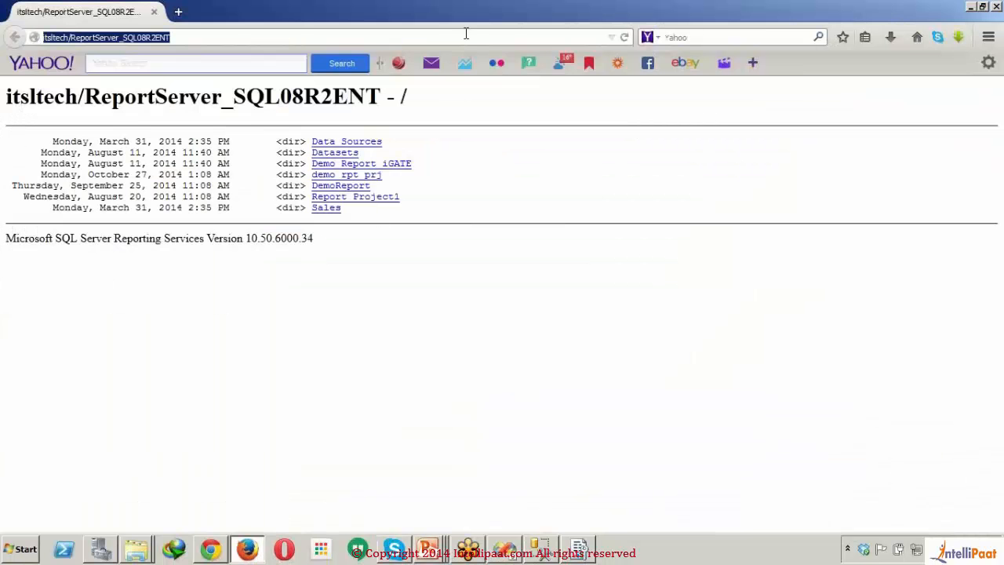
Step: Try to reload the report server directory by resubmitting the address itsltech/ReportServer_SQL08R2ENT, and return to the listing
key("Return")
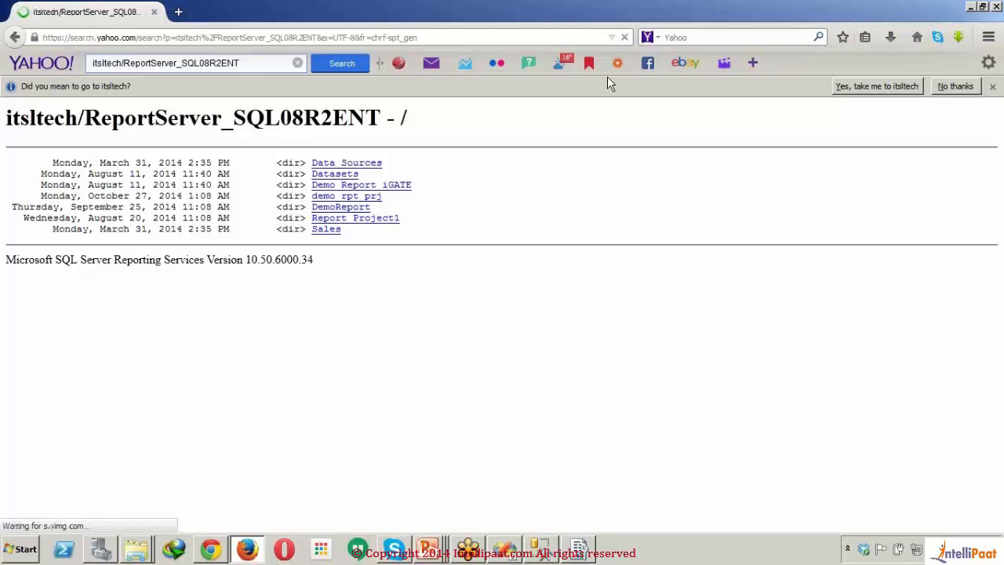
left_click(14, 37)
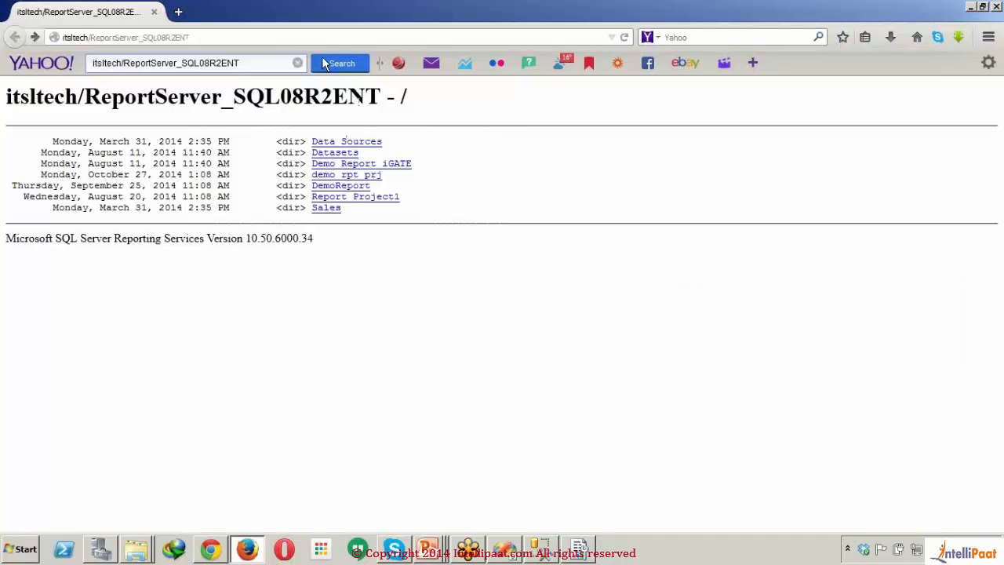
left_click(338, 42)
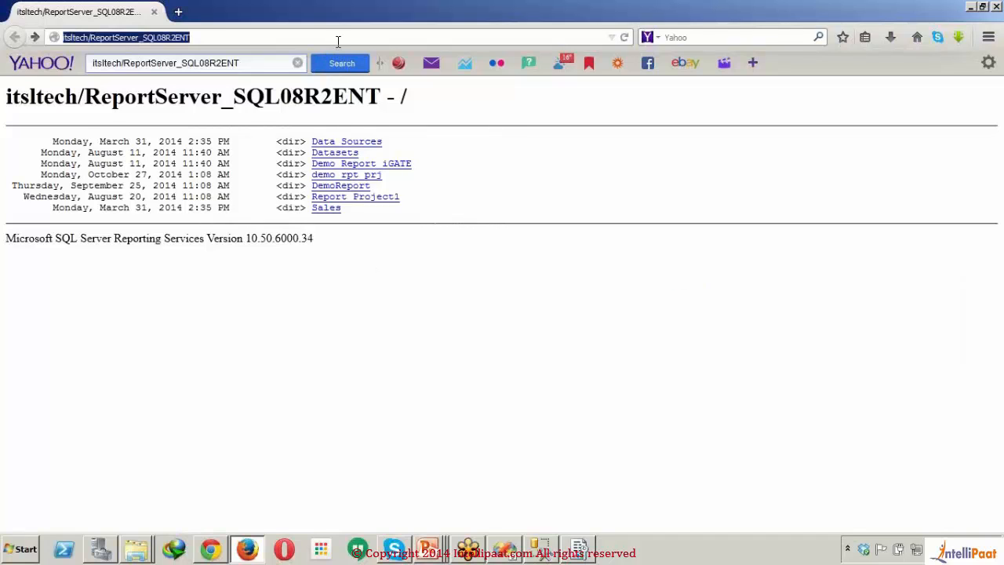
key("Return")
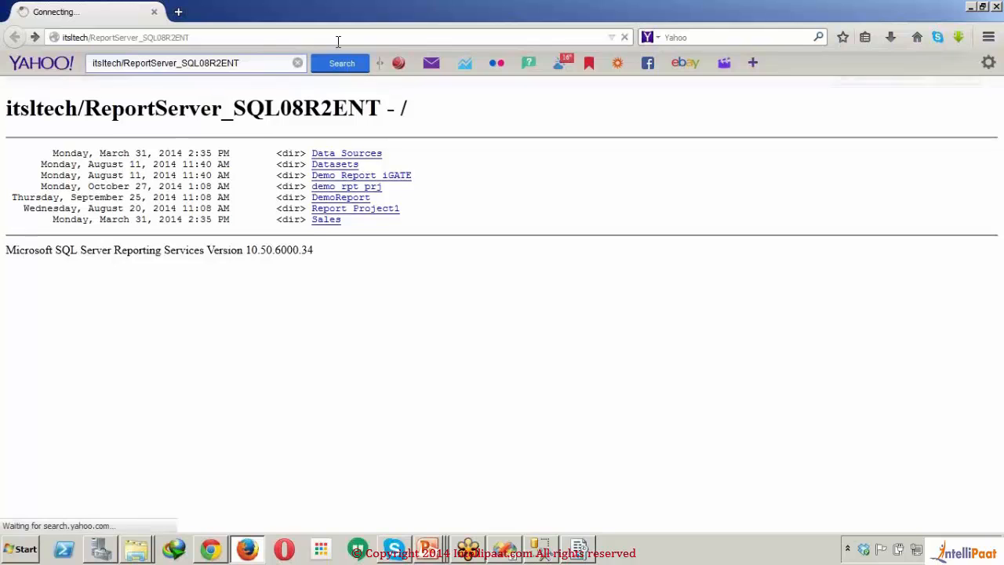
left_click(16, 38)
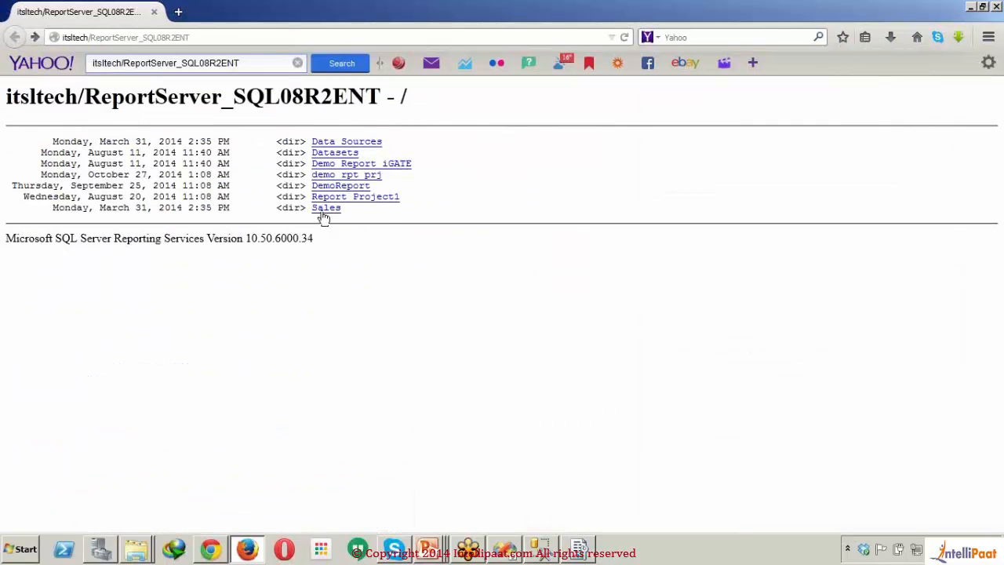
Step: Refresh the root listing by visiting the DemoReport folder and its parent directory, and open Report1 in the Report1 folder
left_click(359, 187)
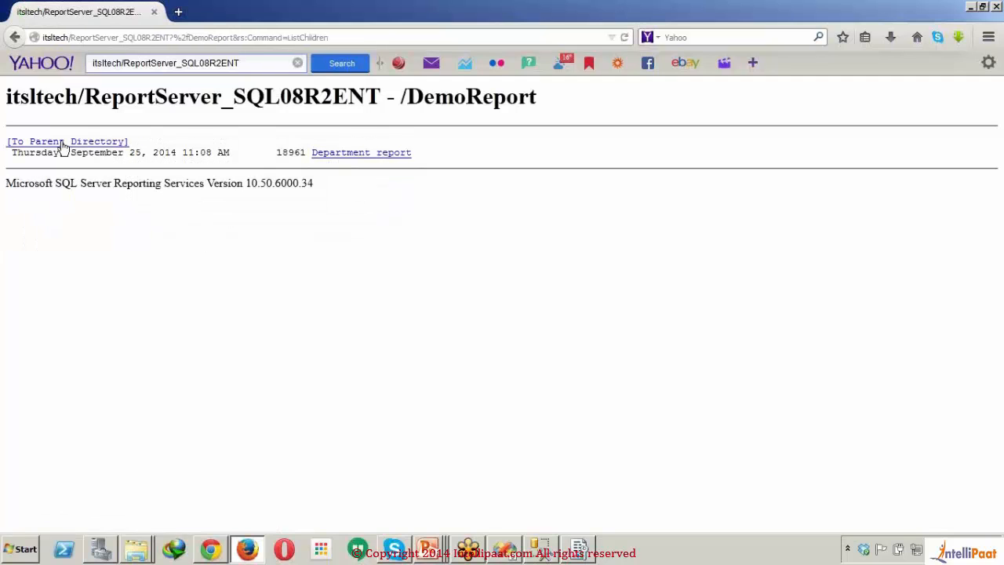
left_click(63, 143)
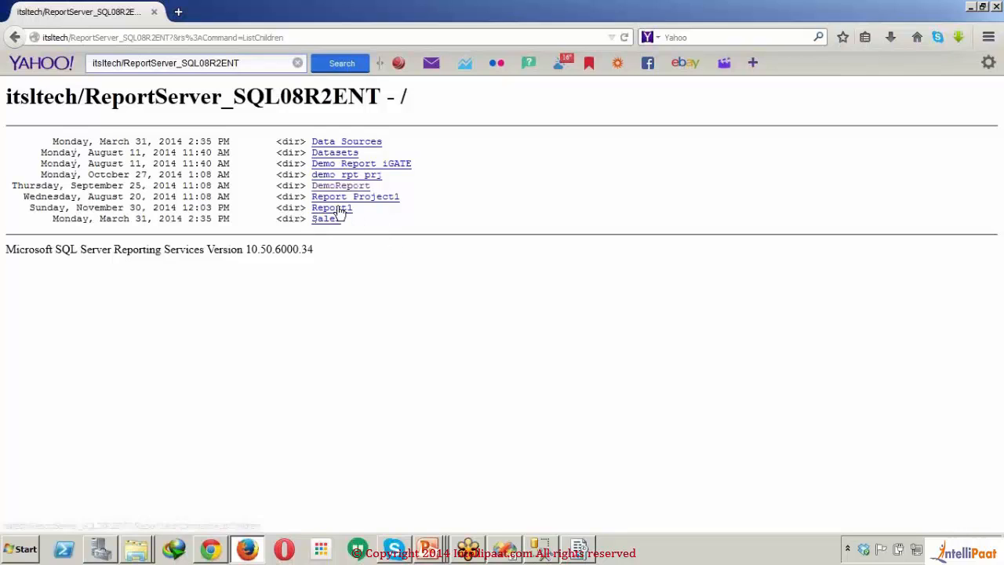
left_click(337, 208)
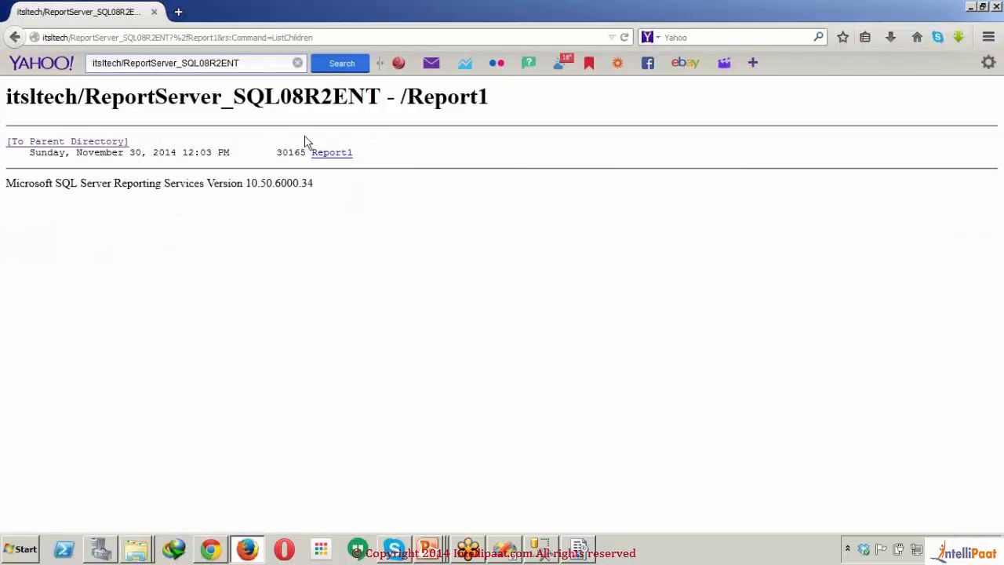
left_click(335, 156)
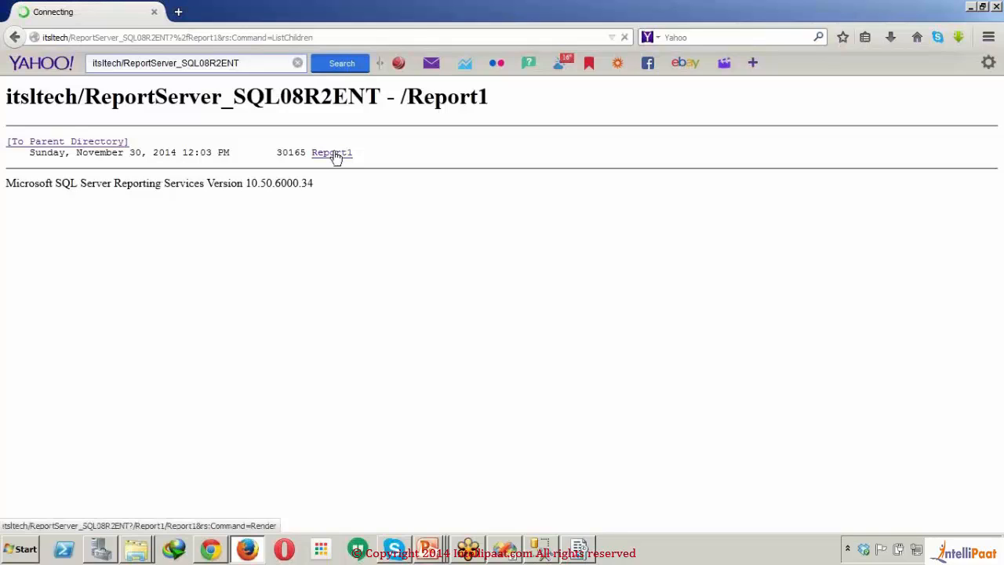
Step: Run the deployed report for Manager ID 16, look through its rows and check the available export formats
left_click(188, 101)
type("16")
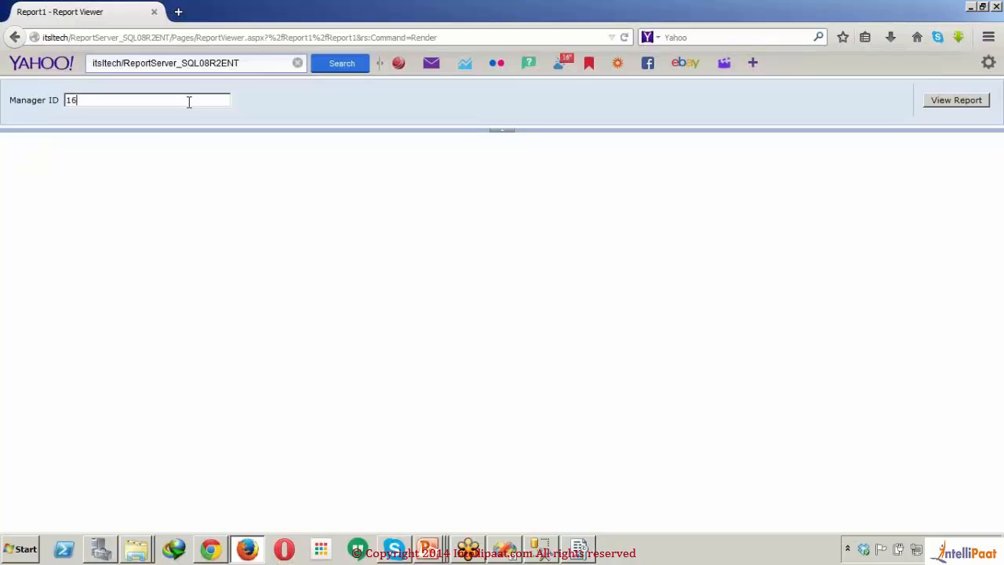
left_click(956, 104)
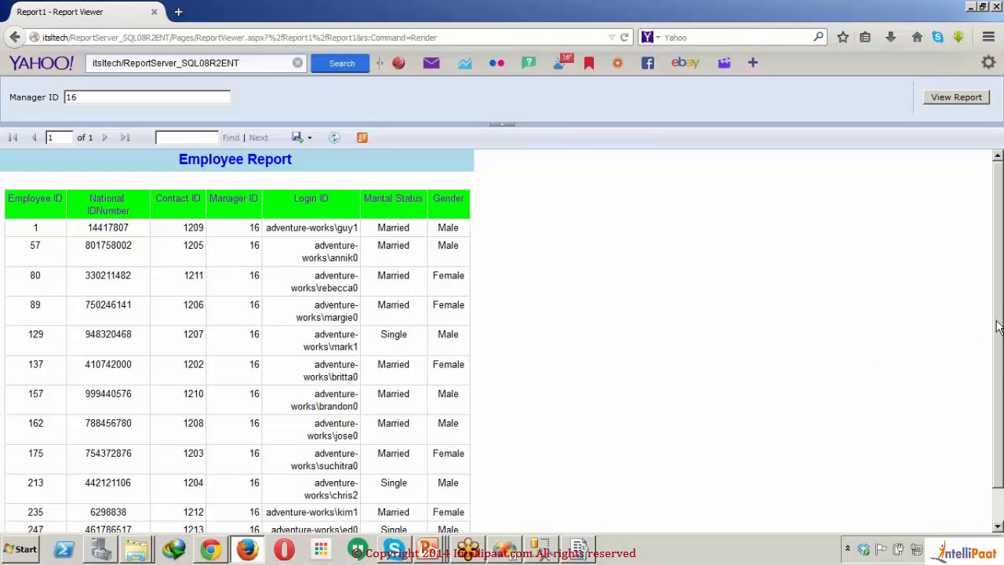
left_click_drag(998, 328, 998, 401)
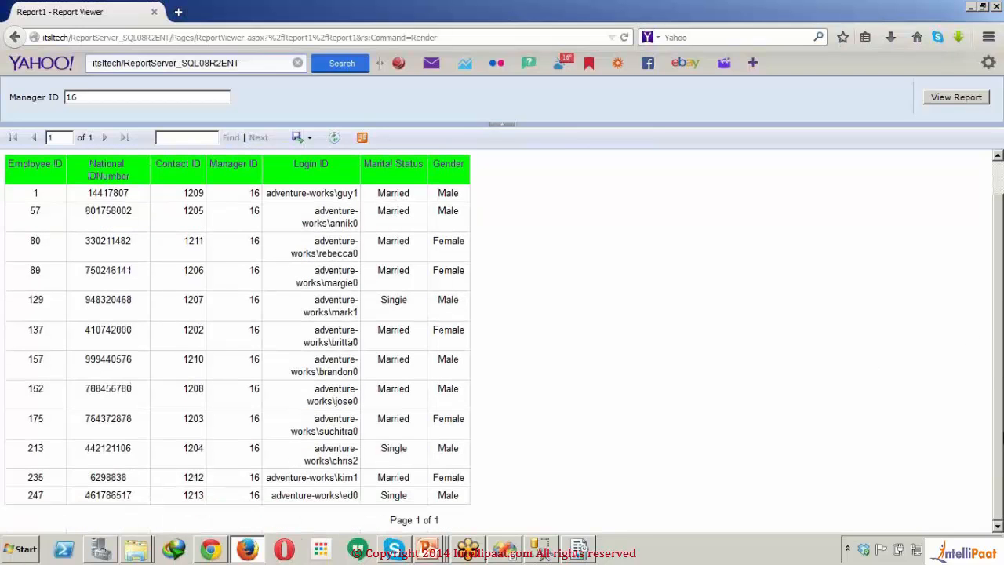
left_click_drag(1003, 438, 998, 364)
left_click(308, 138)
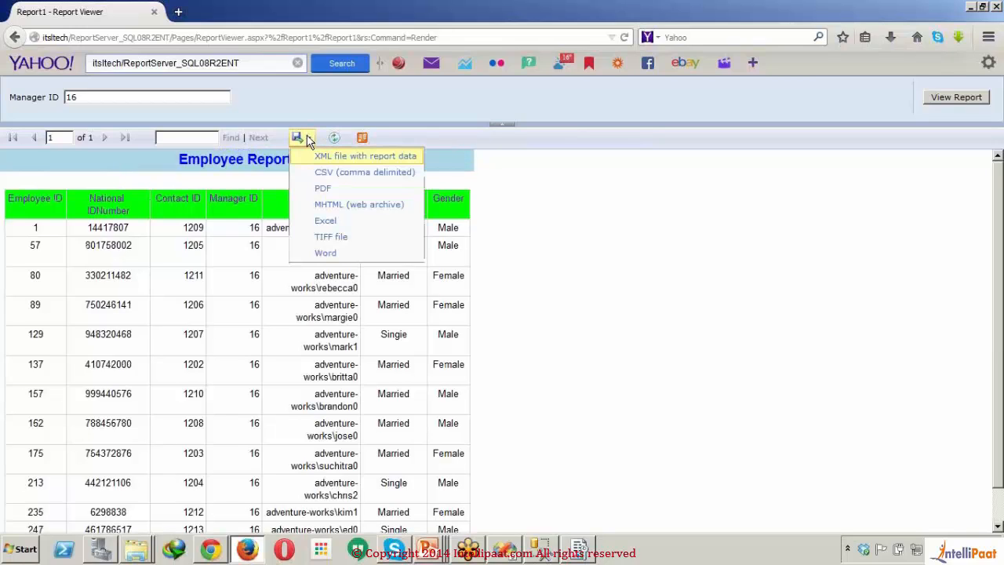
left_click(571, 246)
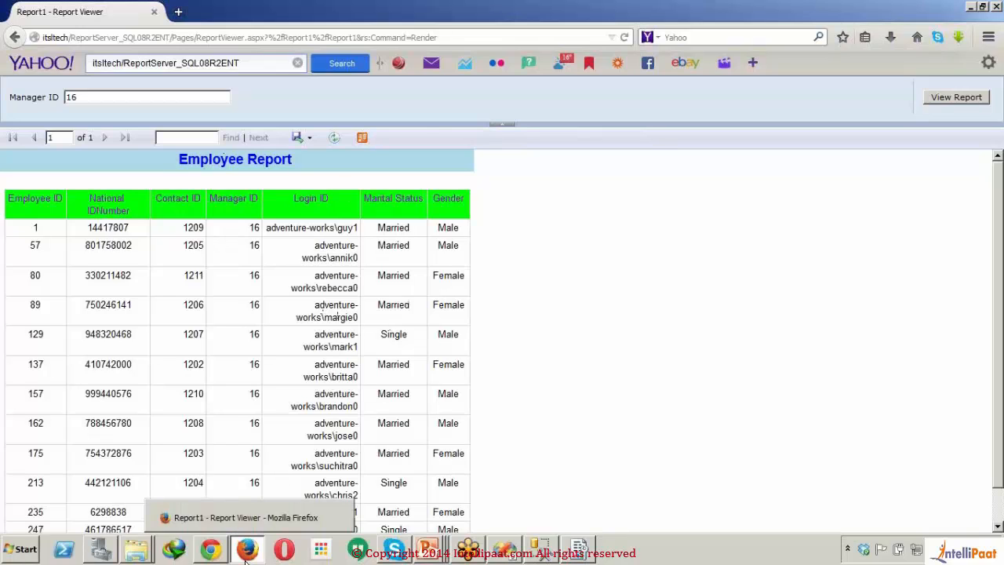
Step: Switch to Reporting Services Configuration Manager and open the Report Manager URL for Reports_SQL08R2ENT in the browser
mouse_move(554, 547)
mouse_move(596, 553)
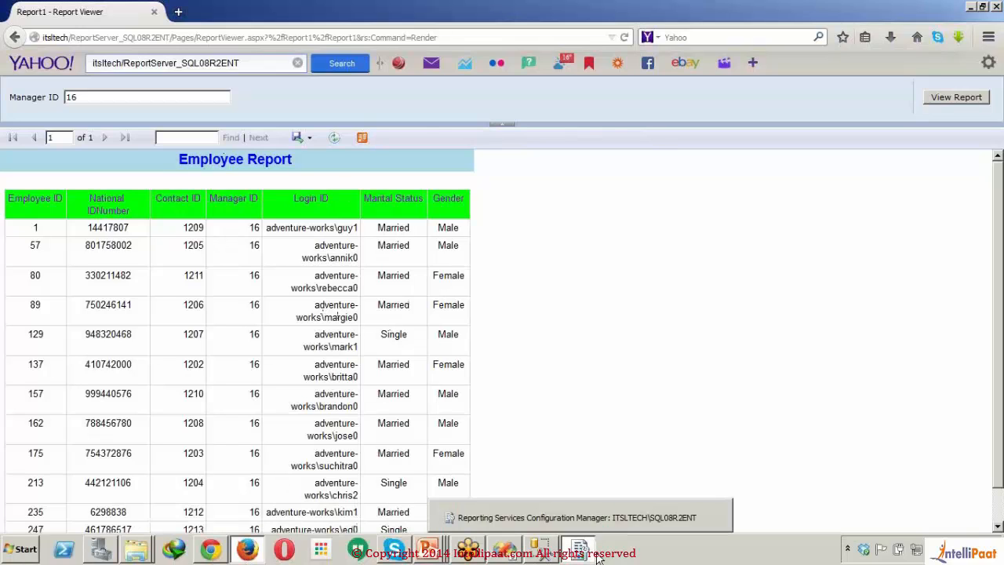
left_click(596, 554)
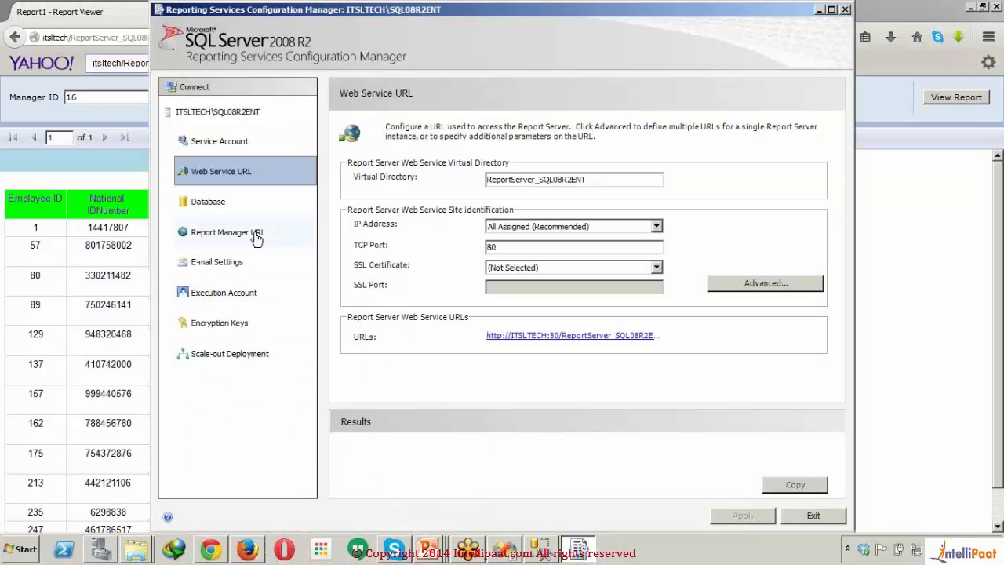
left_click(254, 233)
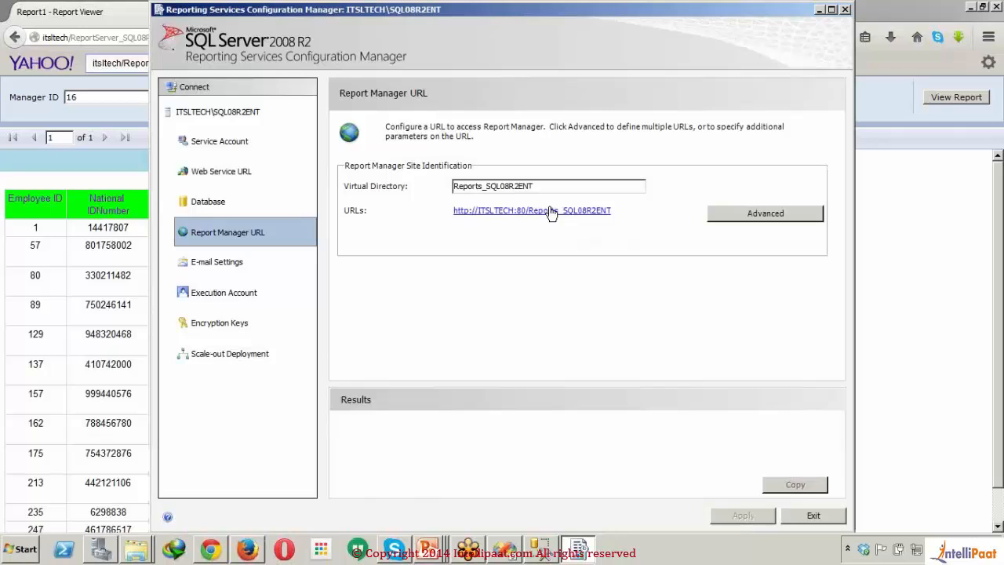
left_click(550, 210)
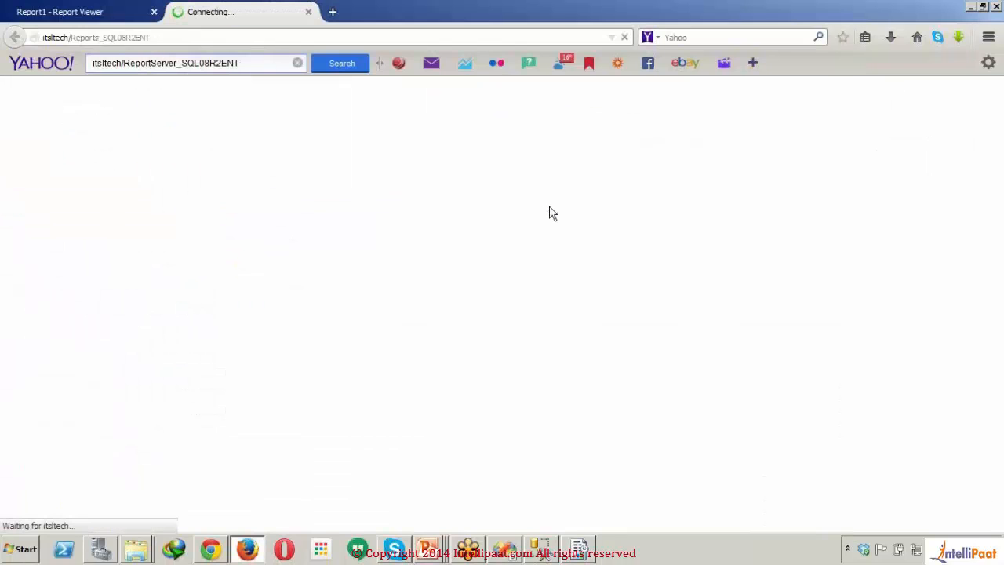
Step: Return from the rendered report to the report server's root directory listing to review the deployed folders
left_click(139, 19)
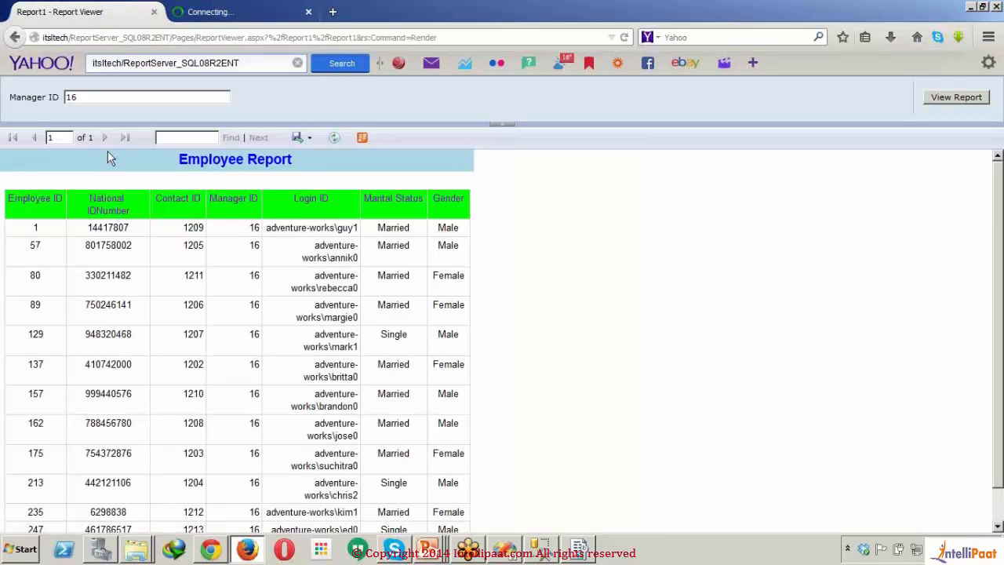
left_click(16, 38)
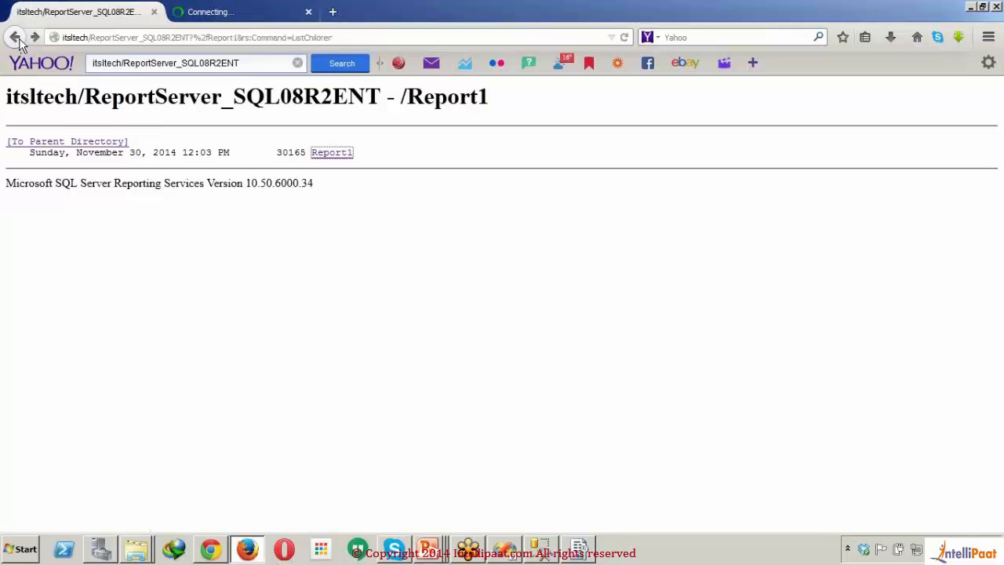
left_click(16, 38)
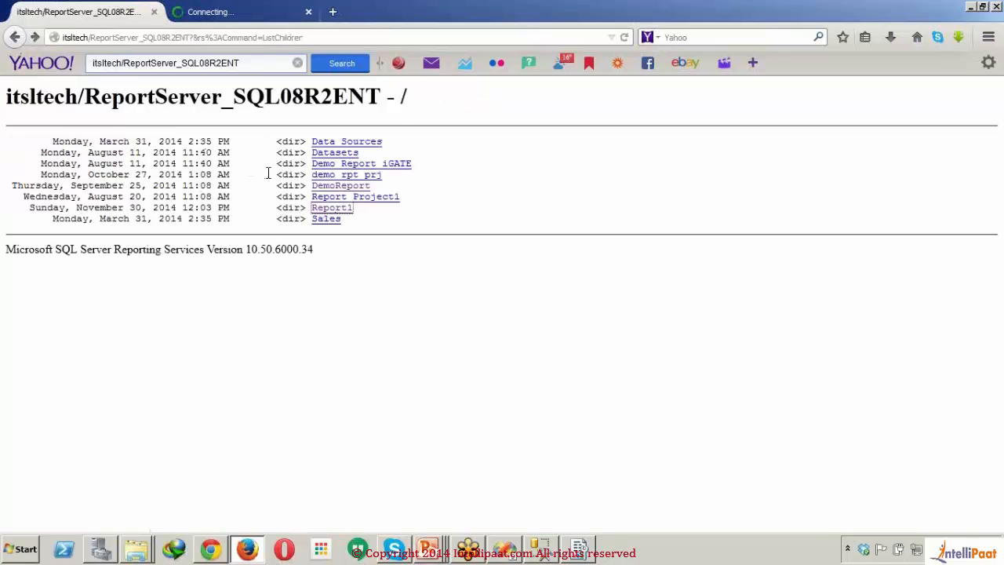
Step: Open the Report1 report from the Report1 folder in Report Manager
left_click(255, 9)
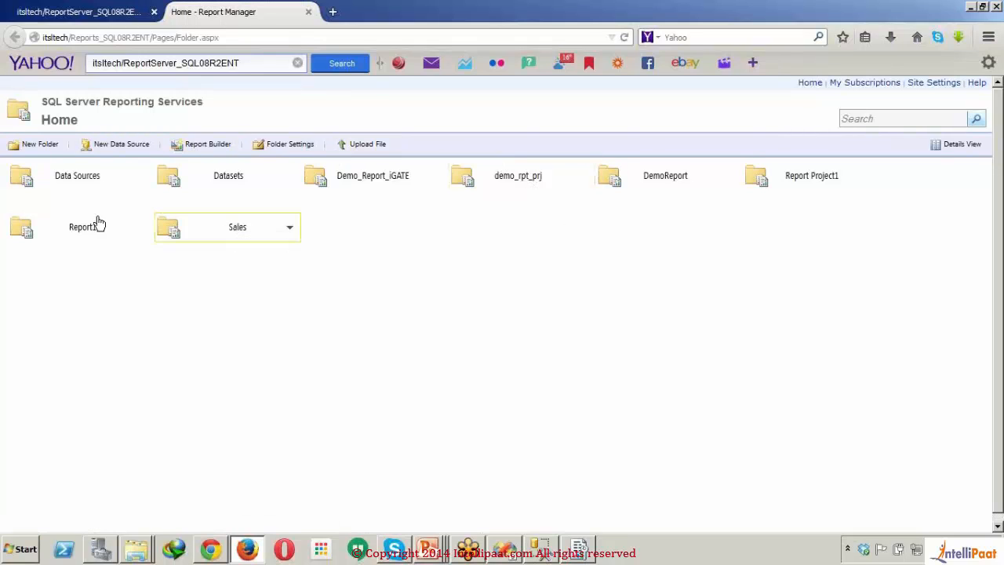
left_click(73, 233)
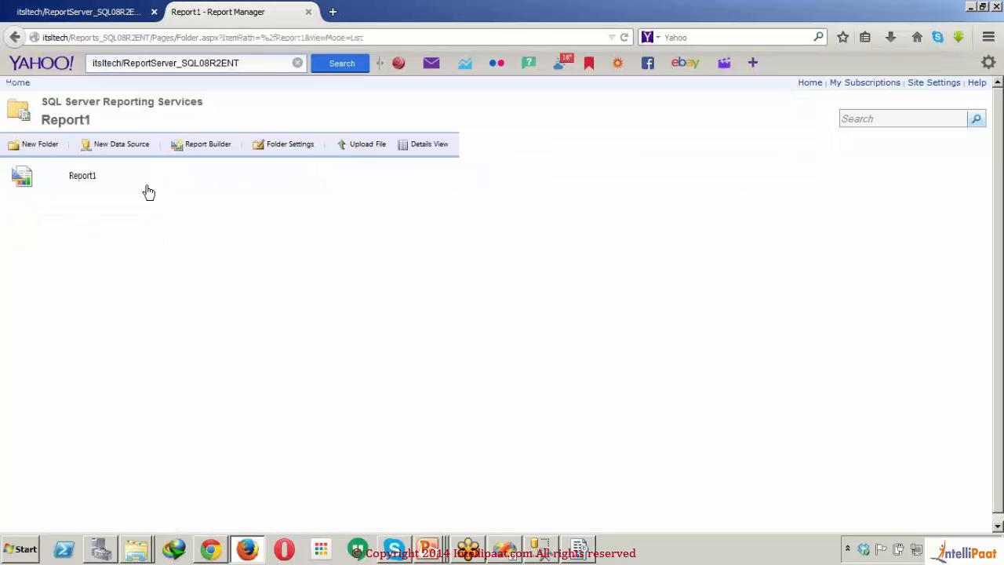
left_click(83, 176)
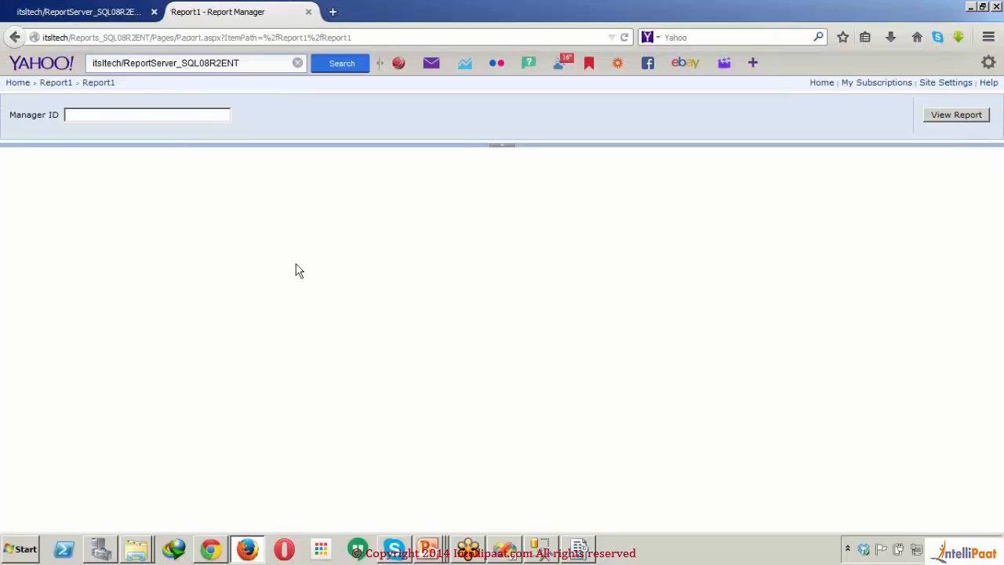
Step: Run Report1 in Report Manager for Manager ID 16, review the employee rows and show the desktop
left_click(187, 115)
type("16")
left_click(948, 114)
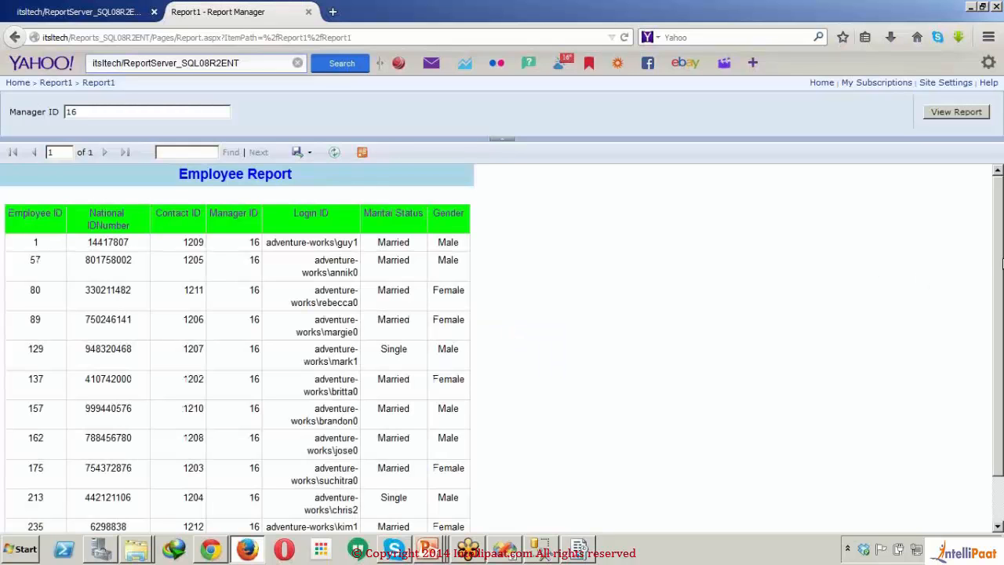
scroll(1002, 265, "down", 2)
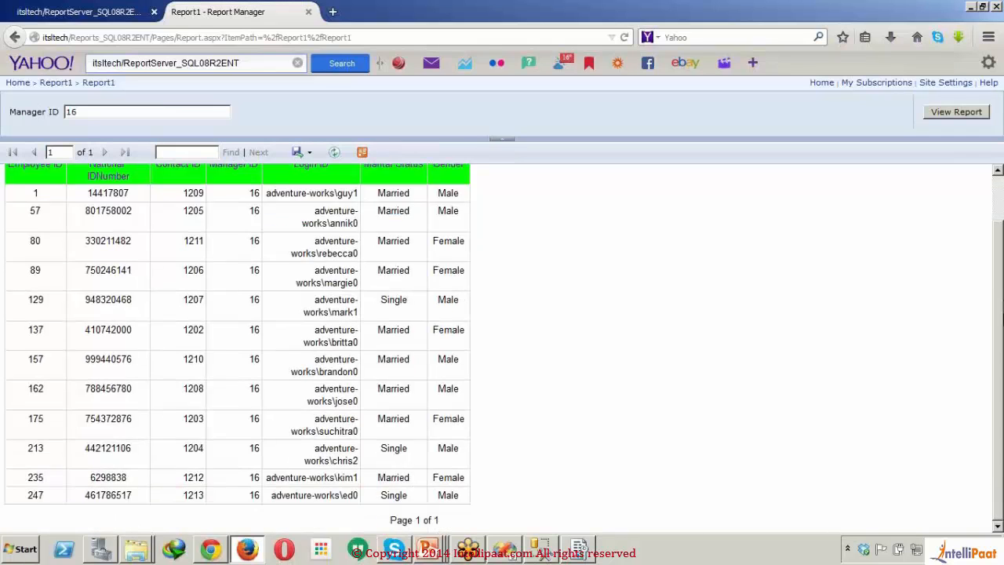
scroll(483, 299, "up", 2)
key("super+d")
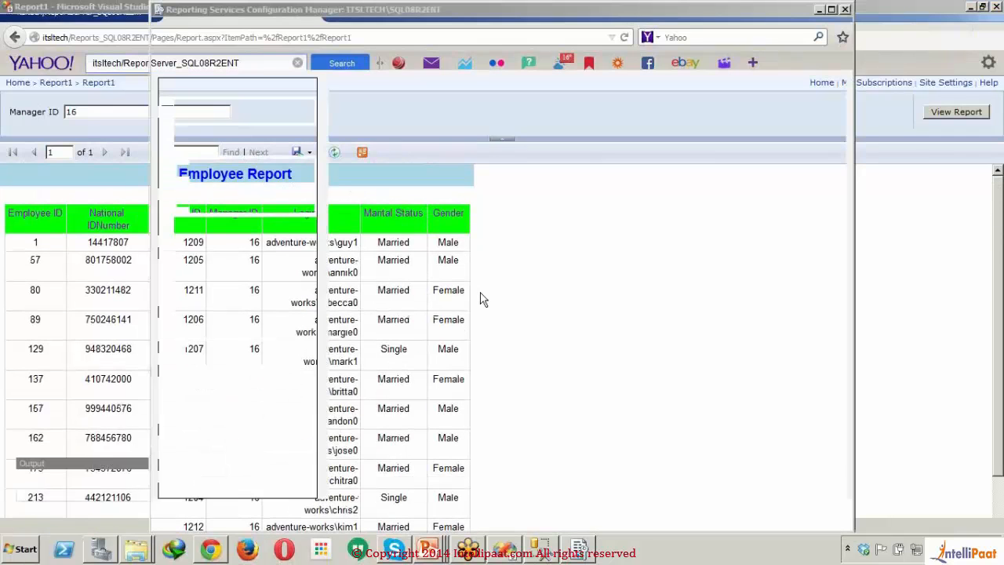